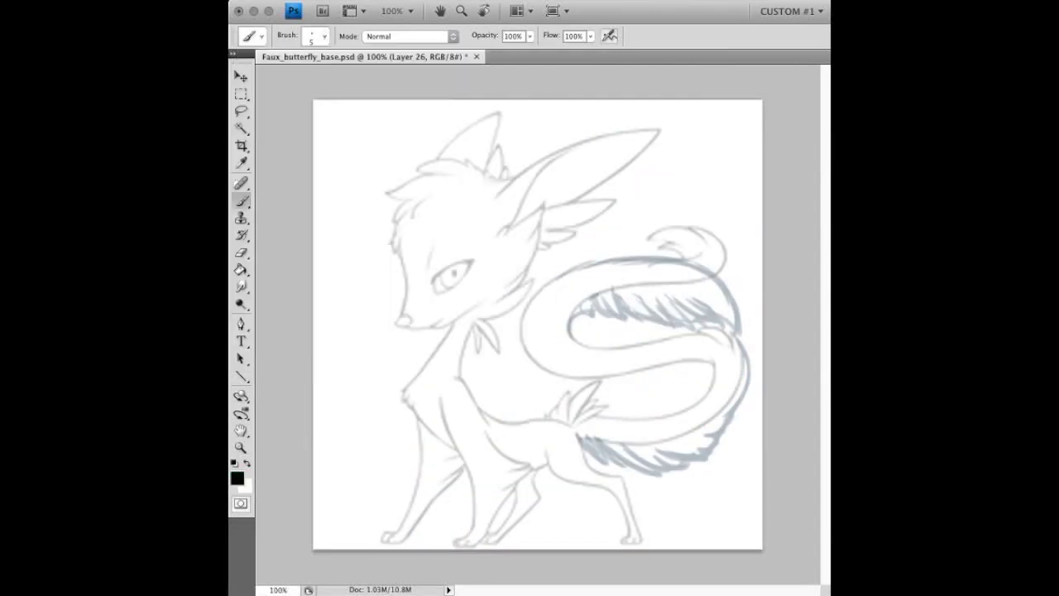
- Zoom in and ink black fur strokes at the tail base and lower edge
key("ctrl+plus")
left_click_drag(453, 402, 475, 430)
left_click_drag(465, 404, 505, 455)
mouse_move(486, 417)
left_mouse_down()
mouse_move(549, 462)
mouse_move(621, 476)
left_mouse_up()
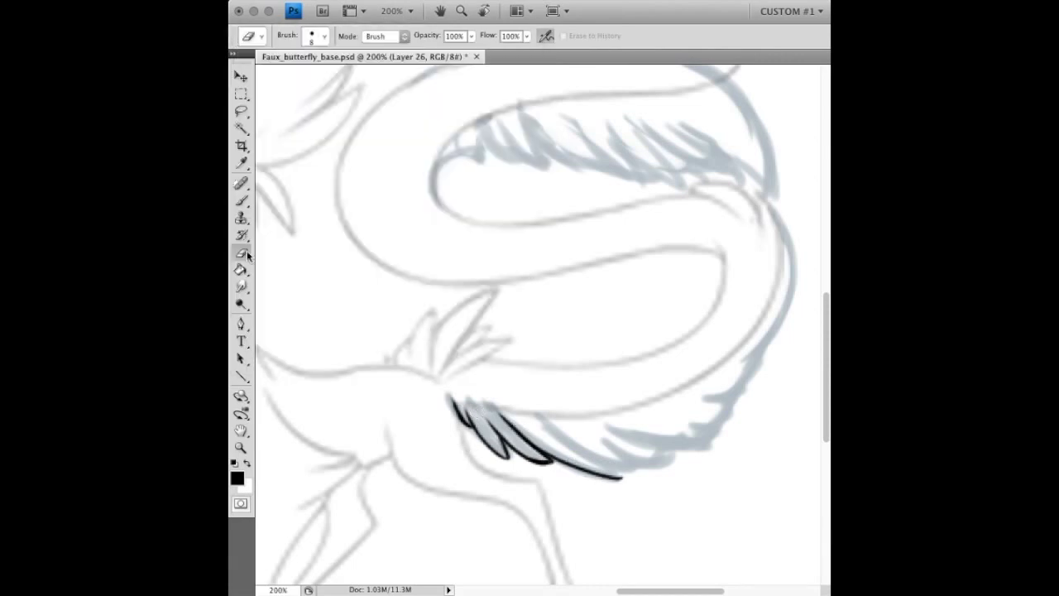
left_click_drag(545, 424, 633, 468)
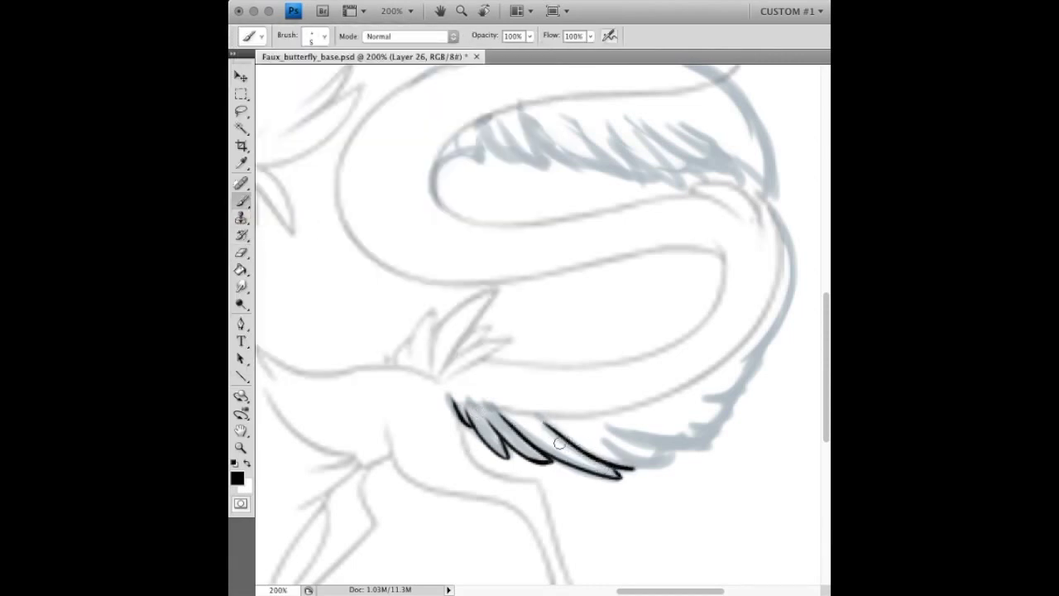
mouse_move(571, 418)
left_mouse_down()
mouse_move(499, 411)
mouse_move(513, 414)
left_mouse_up()
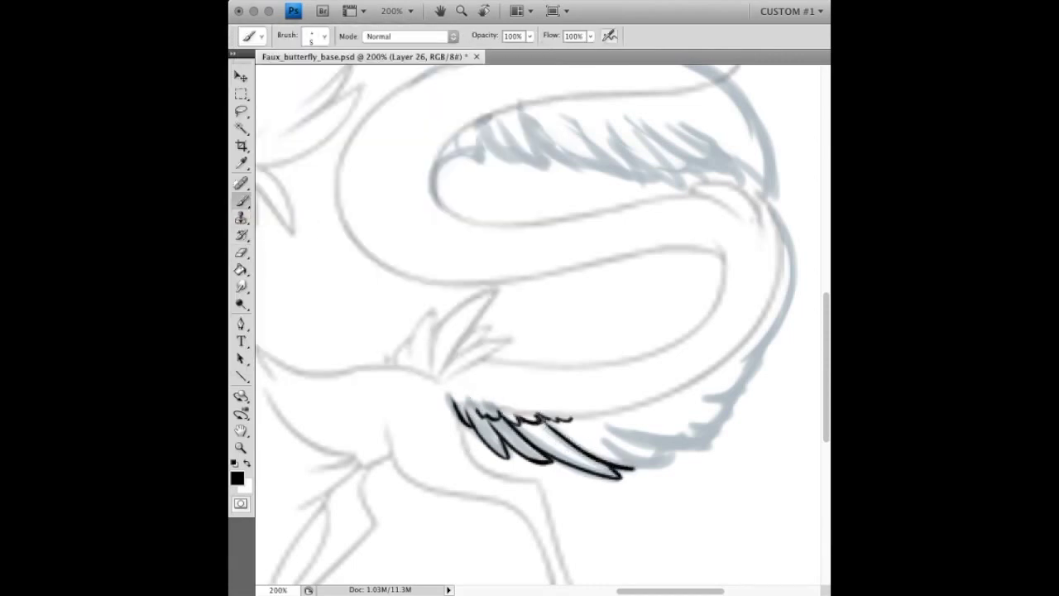
left_click_drag(595, 434, 667, 454)
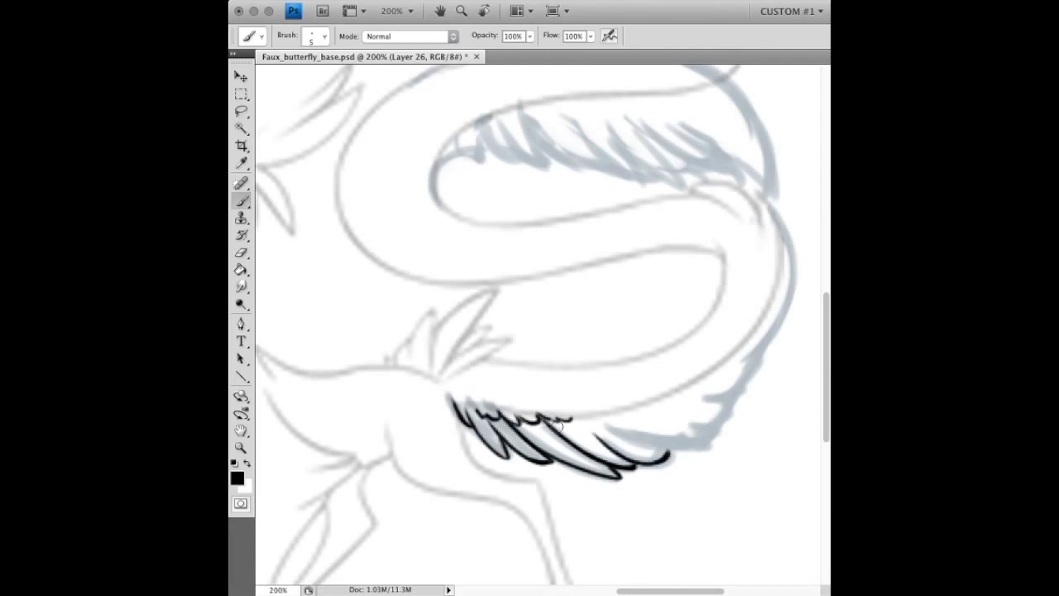
- Rotate the view and ink feather strokes along the lower tail contour
key("r")
left_click_drag(538, 331, 463, 265)
left_click_drag(494, 454, 471, 372)
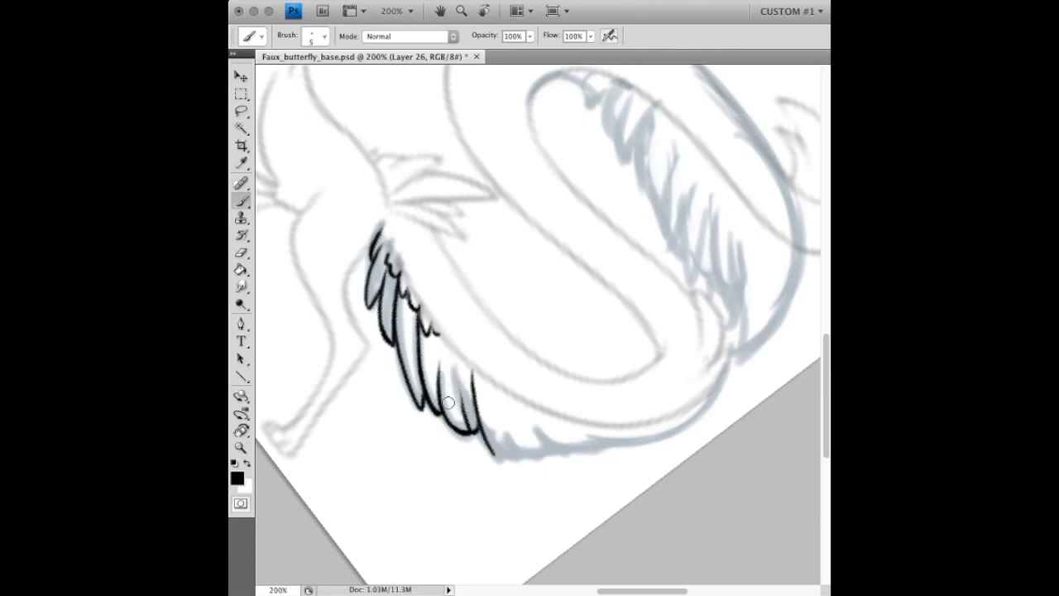
left_click_drag(484, 430, 559, 453)
left_click_drag(519, 406, 591, 448)
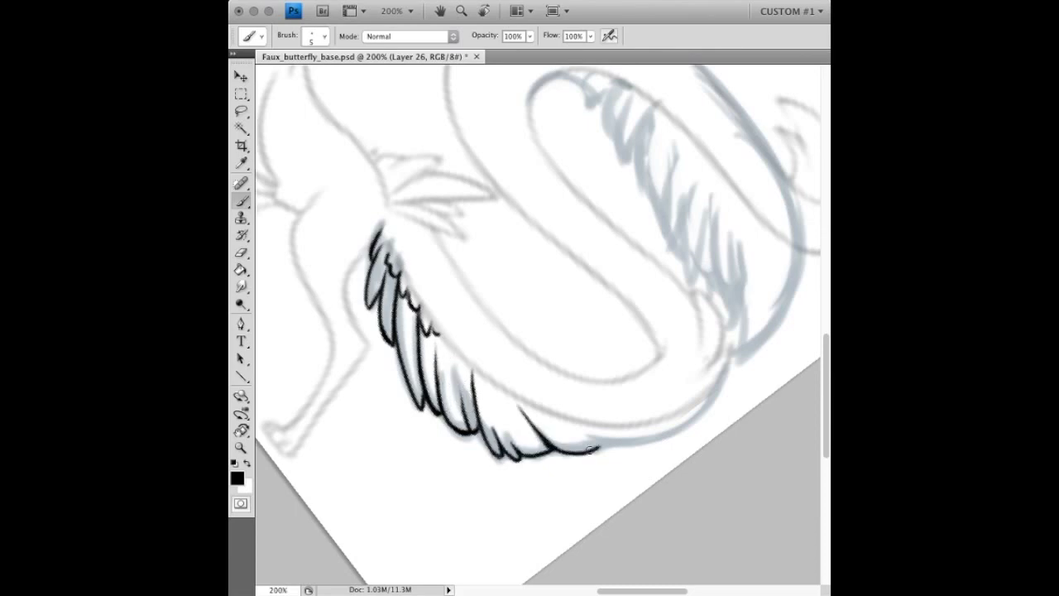
- Ink the tail's left edge contour, feather strokes near the base and a pointed tuft
key("r")
left_click_drag(538, 331, 348, 339)
mouse_move(451, 397)
left_mouse_down()
mouse_move(432, 331)
mouse_move(496, 240)
left_mouse_up()
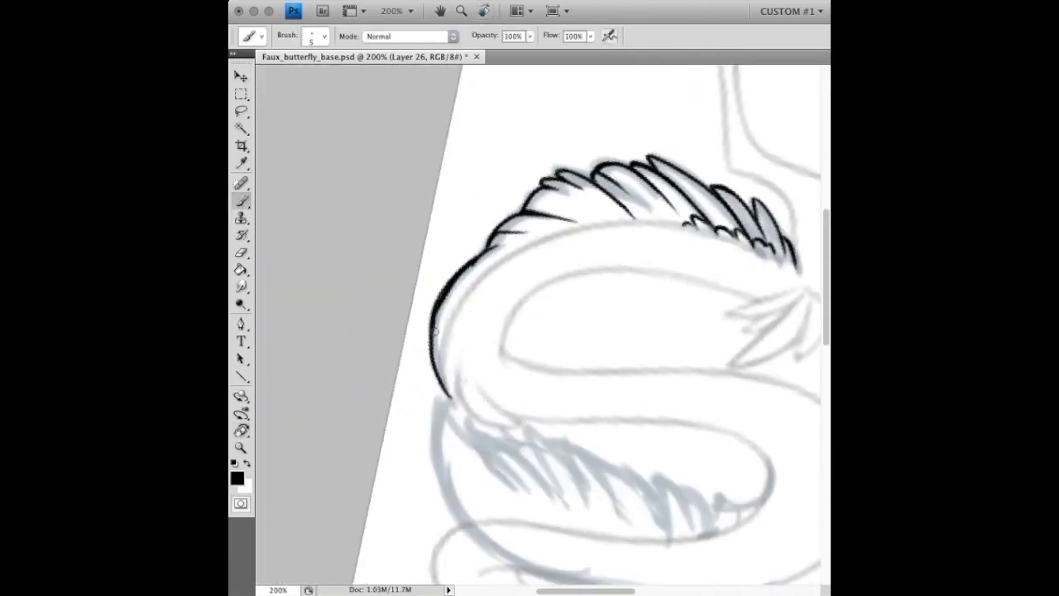
key("ctrl+z")
mouse_move(456, 405)
left_mouse_down()
mouse_move(432, 322)
mouse_move(463, 262)
left_mouse_up()
mouse_move(458, 382)
left_mouse_down()
mouse_move(447, 418)
mouse_move(419, 419)
mouse_move(462, 370)
mouse_move(460, 430)
left_mouse_up()
mouse_move(497, 348)
left_mouse_down()
mouse_move(463, 389)
mouse_move(514, 274)
left_mouse_up()
mouse_move(513, 378)
left_mouse_down()
mouse_move(511, 307)
mouse_move(511, 367)
mouse_move(551, 312)
mouse_move(519, 374)
left_mouse_up()
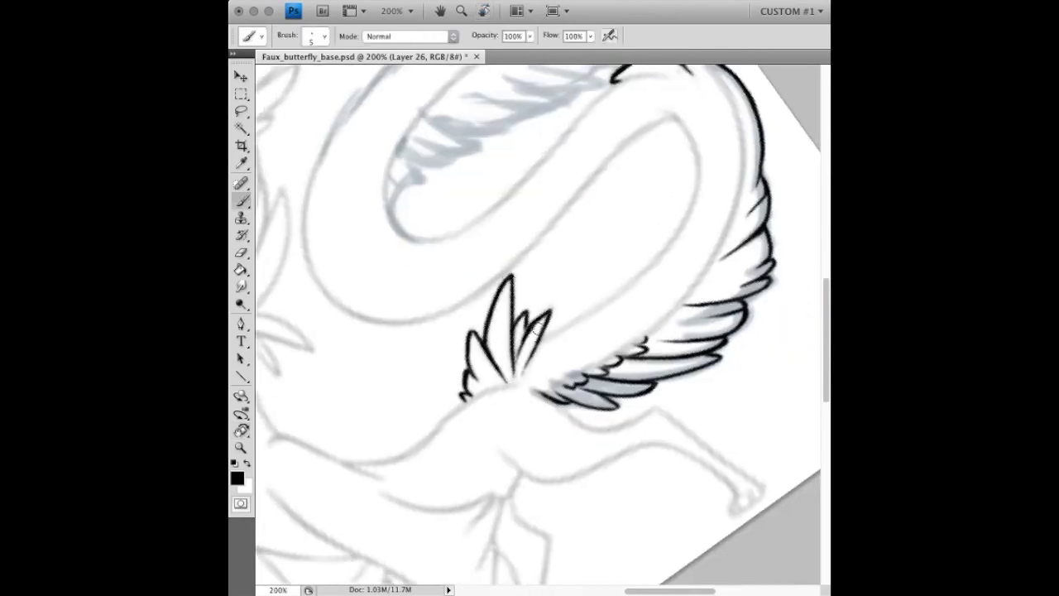
key("r")
left_click_drag(433, 206, 364, 273)
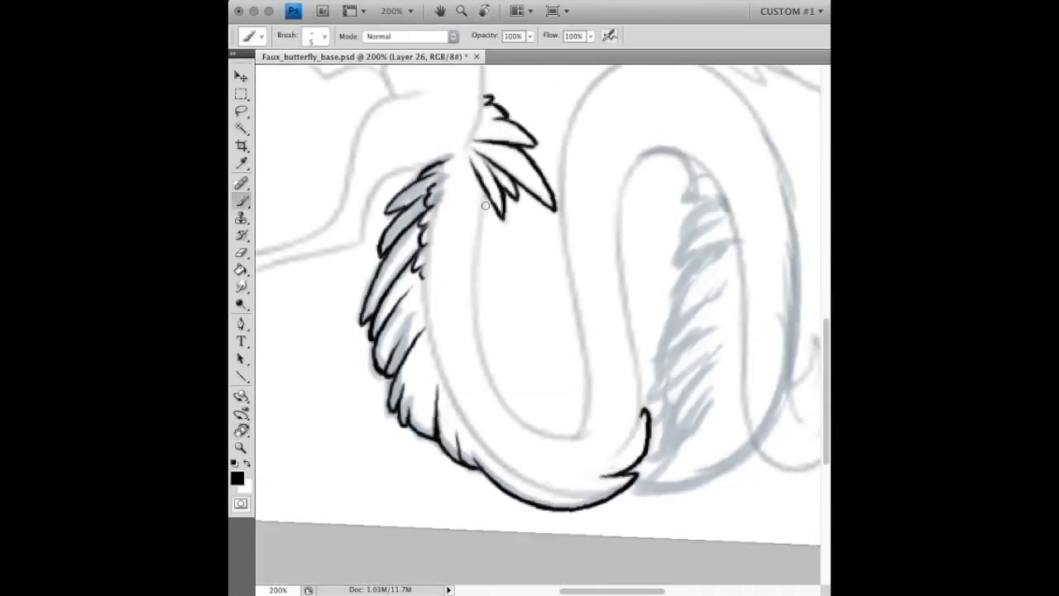
- Ink a smooth inner curve of the tail, redoing wobbly strokes
left_click_drag(480, 198, 534, 440)
key("ctrl+z")
left_click_drag(476, 325, 480, 213)
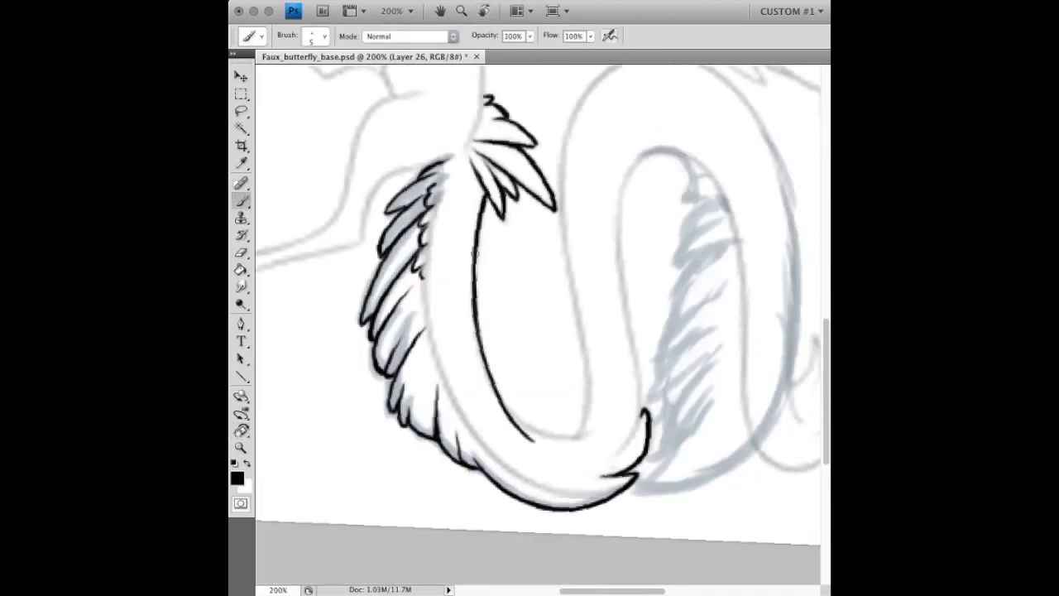
key("ctrl+z")
left_click_drag(480, 331, 590, 433)
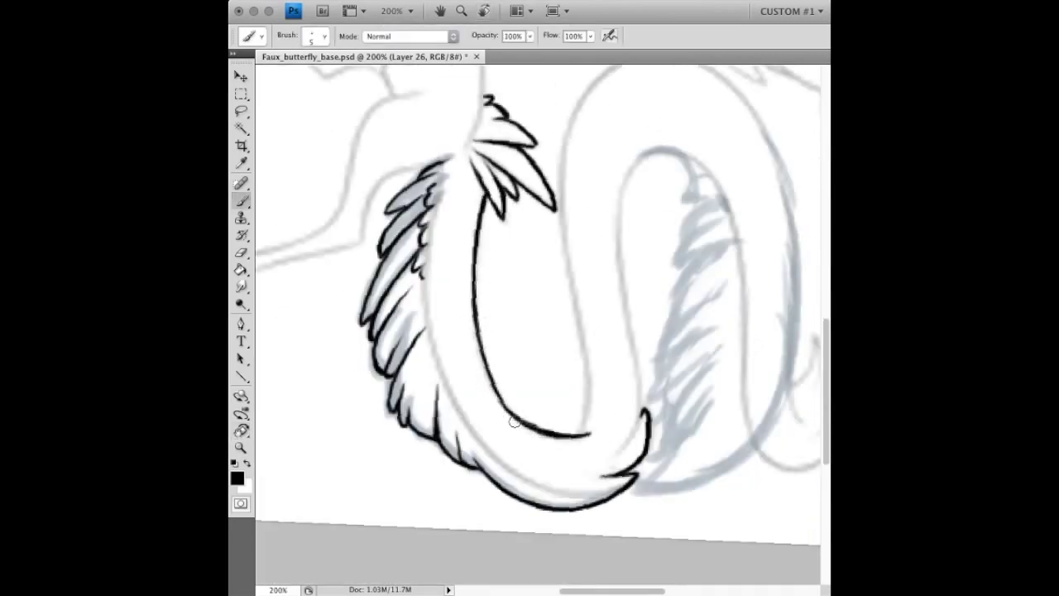
- With the canvas rotated about 90 degrees, ink the inner tail lines joining the outer curve
key("r")
mouse_move(499, 371)
left_mouse_down()
mouse_move(570, 382)
mouse_move(712, 372)
mouse_move(497, 249)
left_mouse_up()
left_click_drag(404, 223, 603, 486)
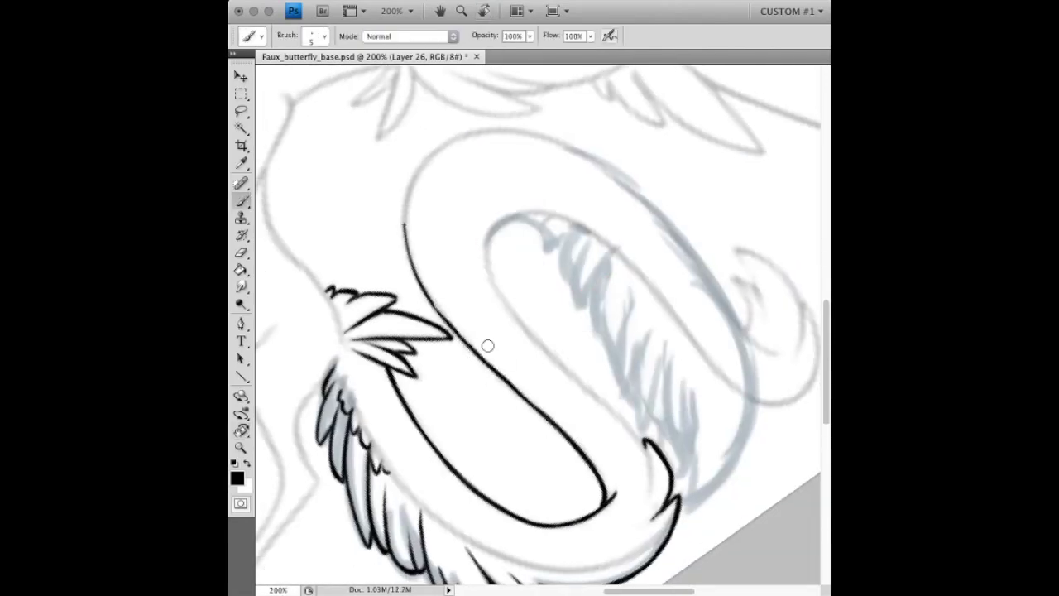
left_click_drag(408, 185, 405, 265)
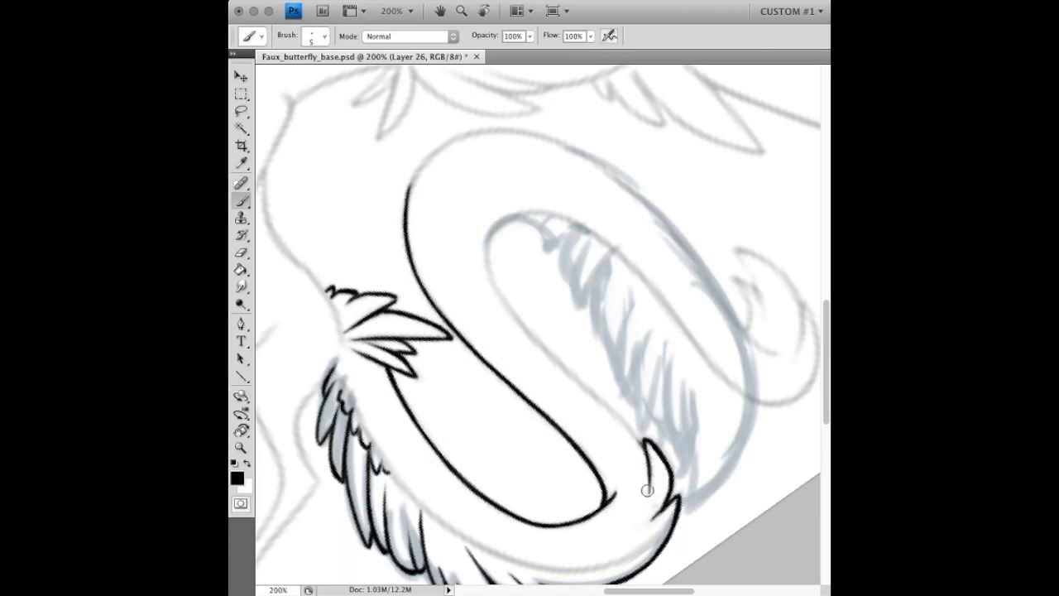
left_click_drag(630, 427, 488, 240)
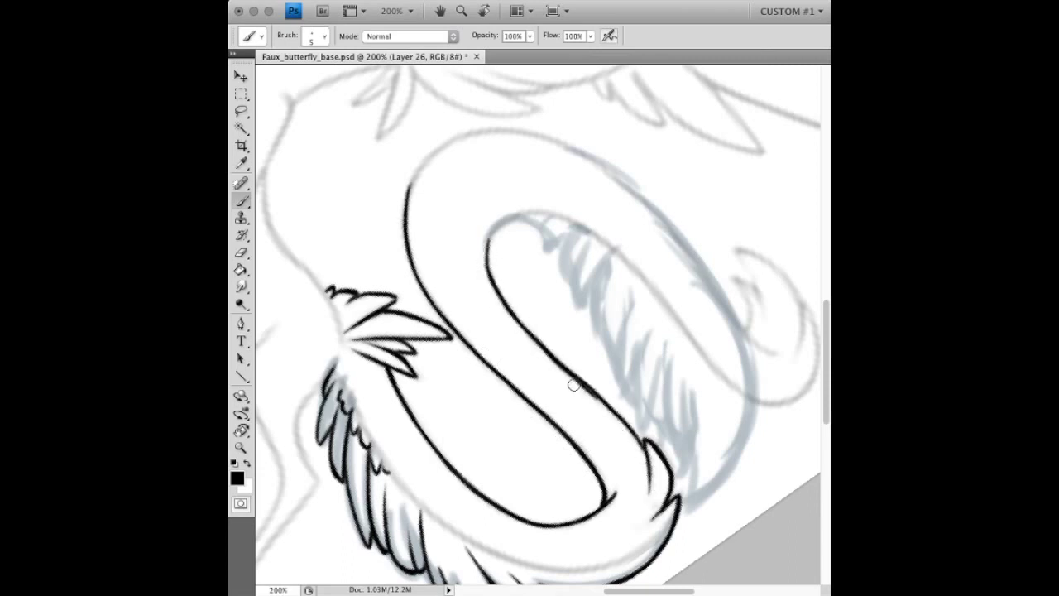
left_click_drag(542, 342, 645, 448)
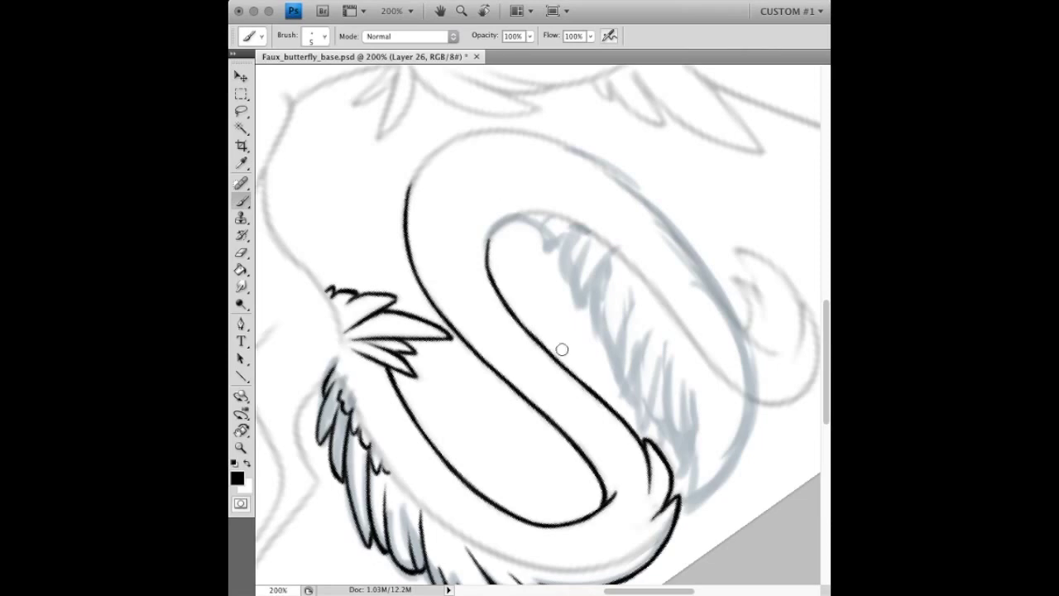
- Trace the left outer edge of the tail, then reset the canvas rotation
left_click_drag(543, 335, 529, 345)
left_click_drag(434, 294, 421, 333)
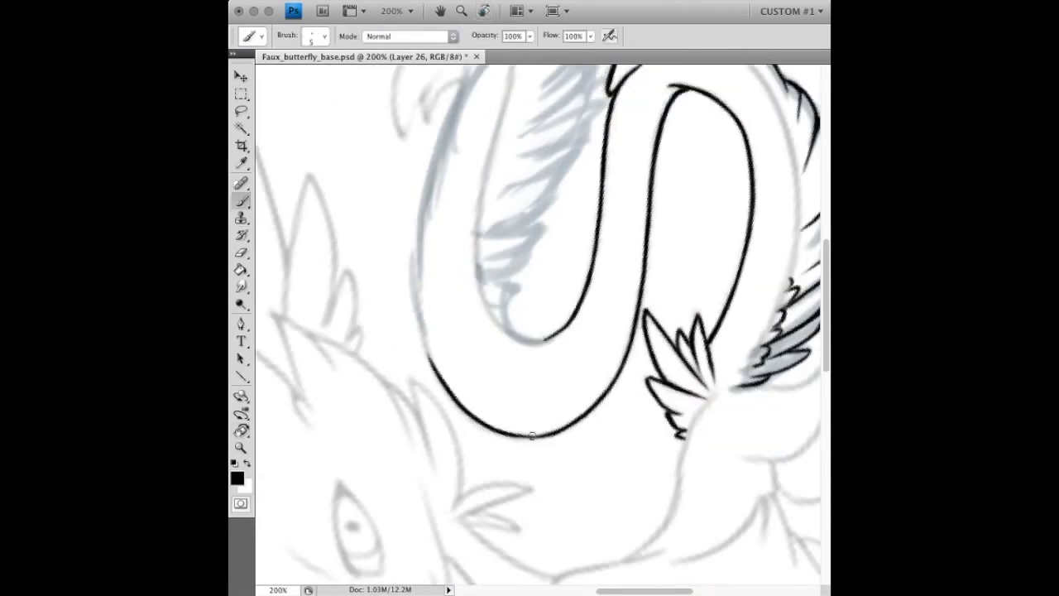
left_click_drag(426, 372, 443, 148)
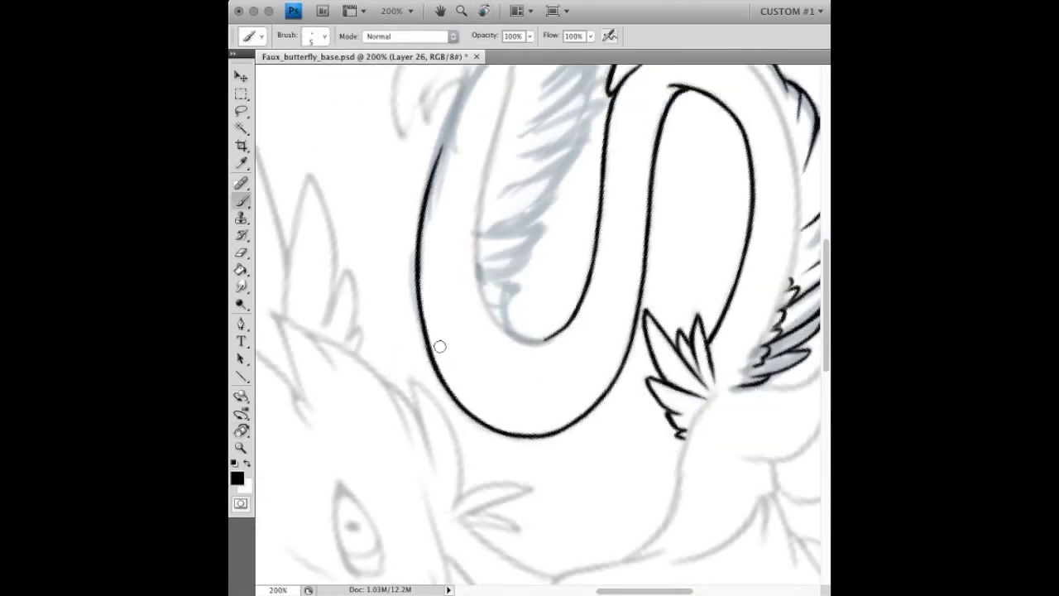
left_click(484, 11)
key("b")
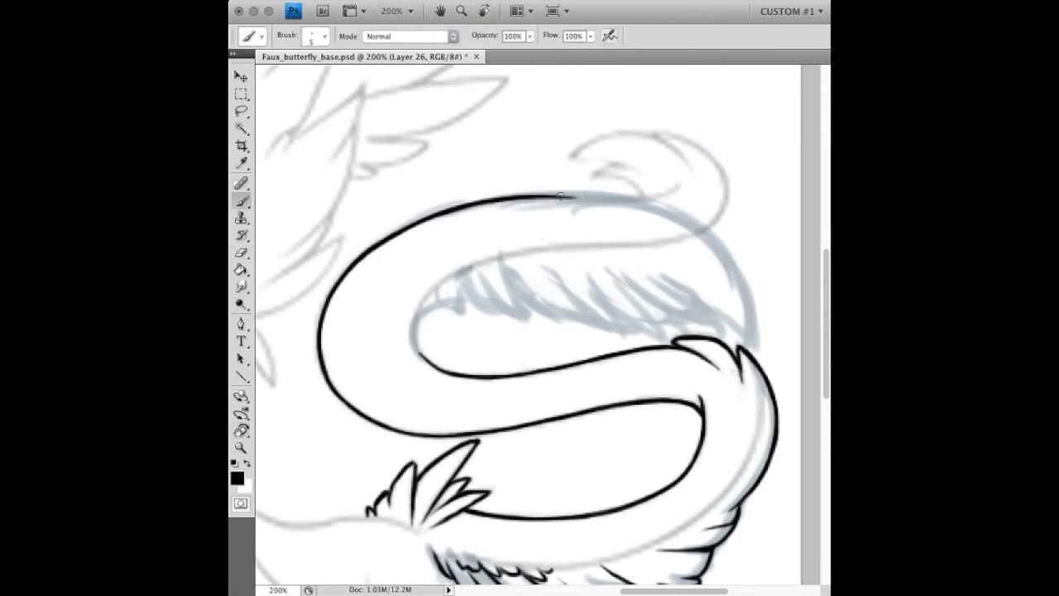
- Ink the tail's left outer edge and close the bottom of the inner S curve
key("r")
left_click_drag(561, 196, 421, 298)
left_click_drag(473, 390, 437, 217)
left_click_drag(435, 273, 475, 164)
key("ctrl+z")
left_click_drag(615, 420, 677, 424)
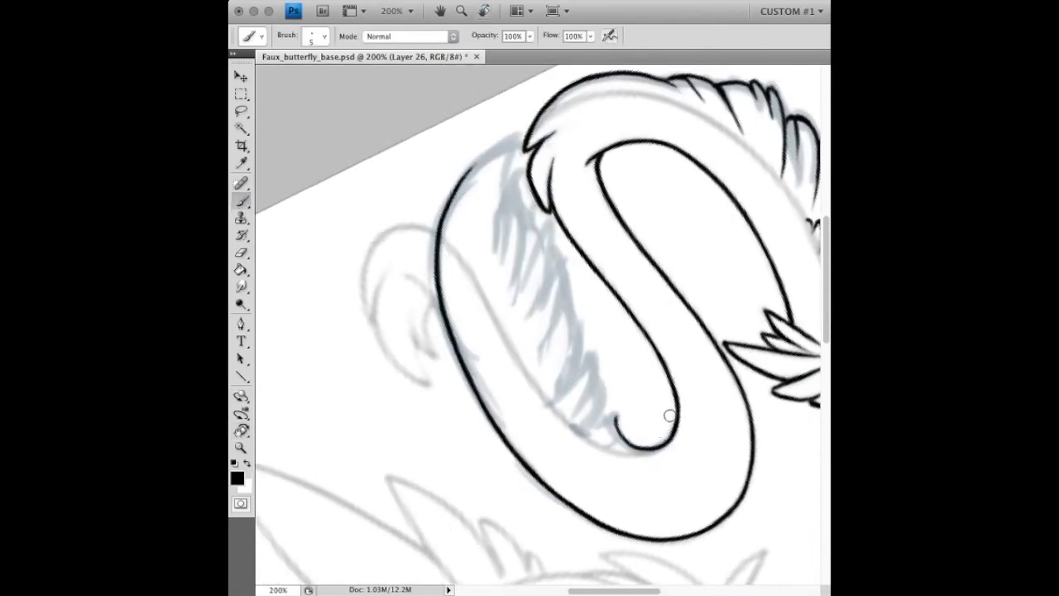
left_click_drag(616, 437, 584, 424)
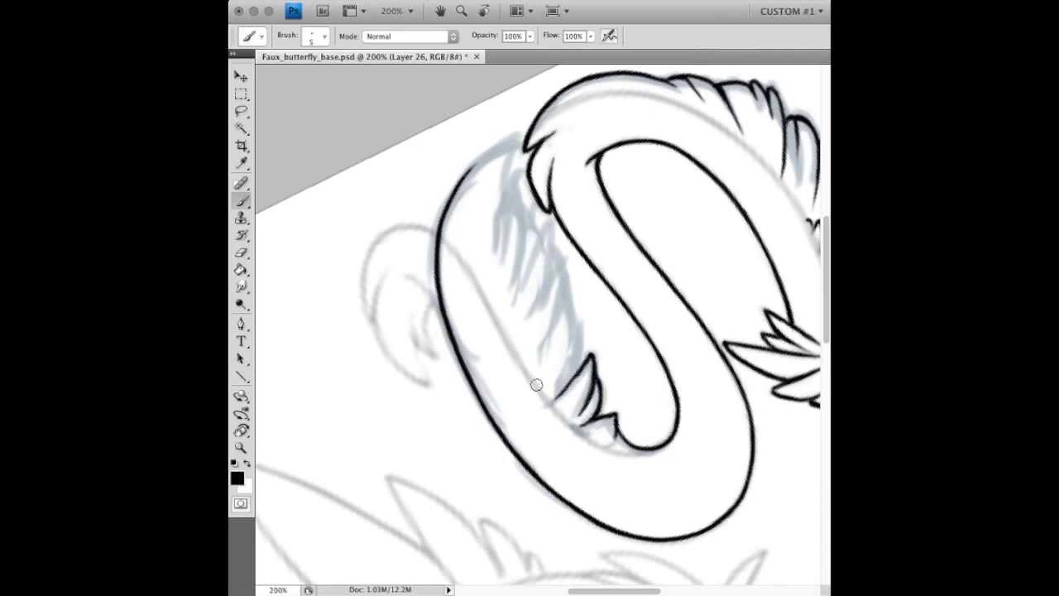
- Ink the jagged fur fringe inside the tail, then zoom out to view the whole drawing
left_click_drag(472, 305, 523, 362)
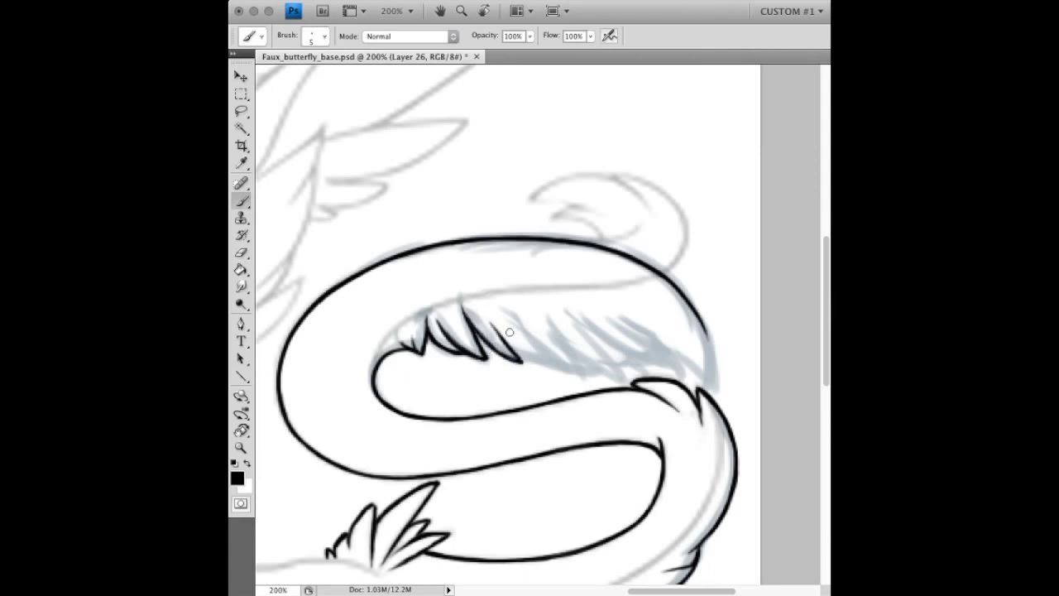
left_click_drag(500, 328, 597, 370)
left_click_drag(547, 313, 613, 376)
left_click_drag(583, 318, 638, 378)
left_click_drag(616, 325, 662, 376)
mouse_move(650, 329)
left_mouse_down()
mouse_move(690, 380)
mouse_move(710, 386)
mouse_move(704, 313)
left_mouse_up()
key("ctrl+minus")
key("ctrl+minus")
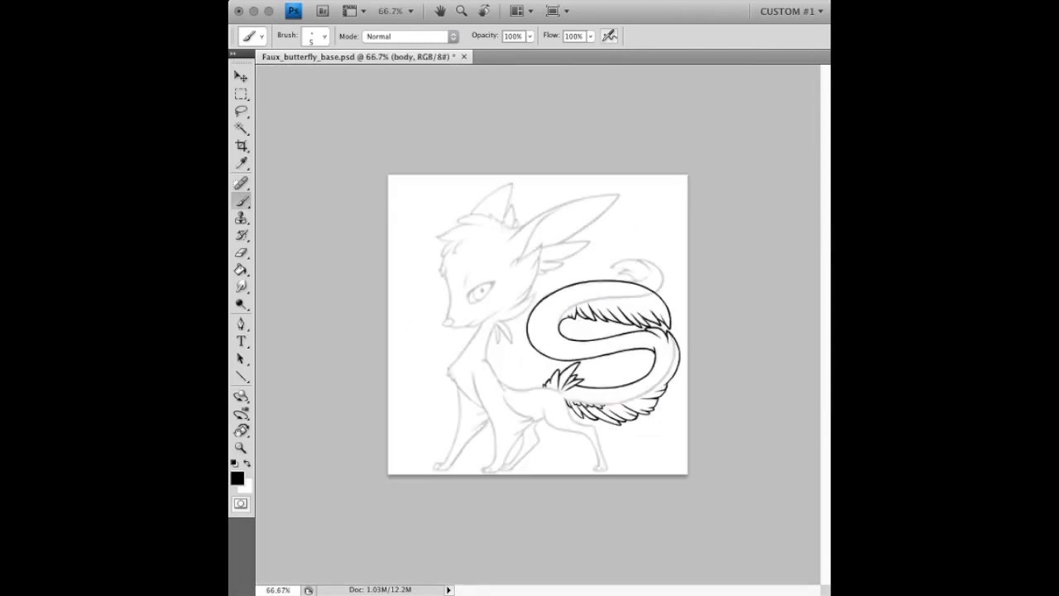
- Mask out the sketch under the S-shaped tail on the body layer's mask
key("l")
left_click_drag(568, 389, 596, 418)
key("alt+BackSpace")
key("ctrl+d")
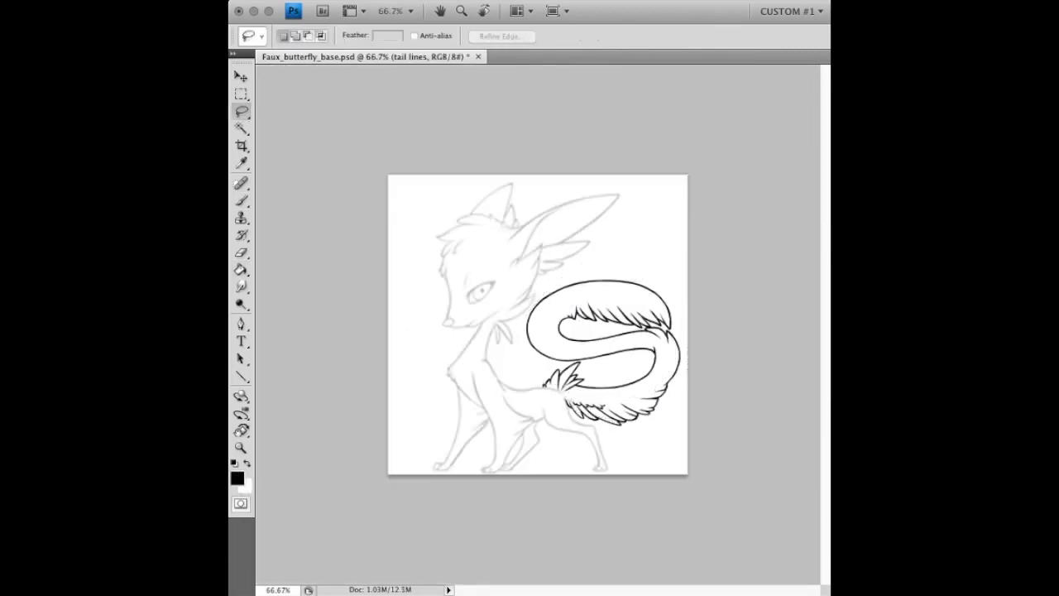
key("ctrl+plus")
key("ctrl+plus")
key("b")
key("ctrl+minus")
key("ctrl+minus")
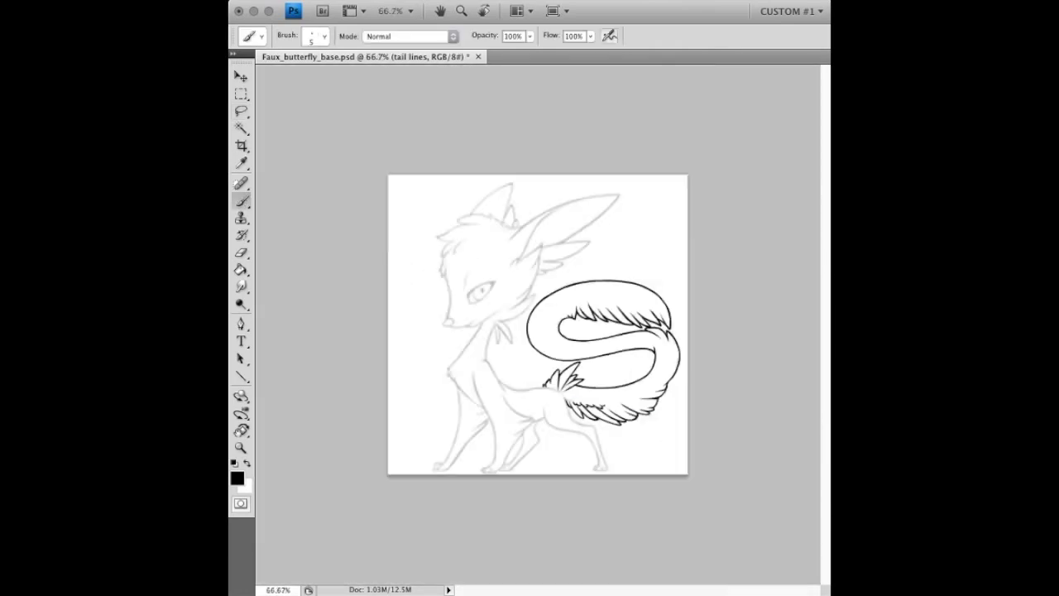
- Draw straight vertical birdcage bars with the Line tool over the sketch
key("ctrl+plus")
key("ctrl+plus")
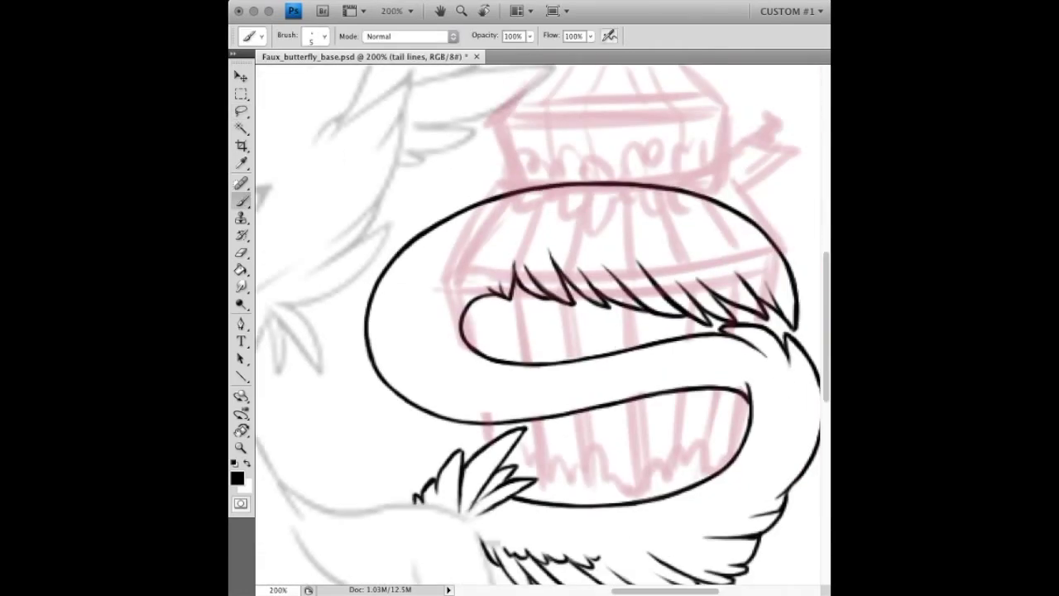
key("u")
left_click_drag(451, 285, 503, 491)
left_click_drag(509, 291, 544, 503)
left_click_drag(562, 290, 593, 506)
left_click_drag(625, 288, 636, 502)
left_click_drag(702, 285, 679, 492)
left_click_drag(752, 275, 722, 472)
left_click_drag(781, 263, 751, 430)
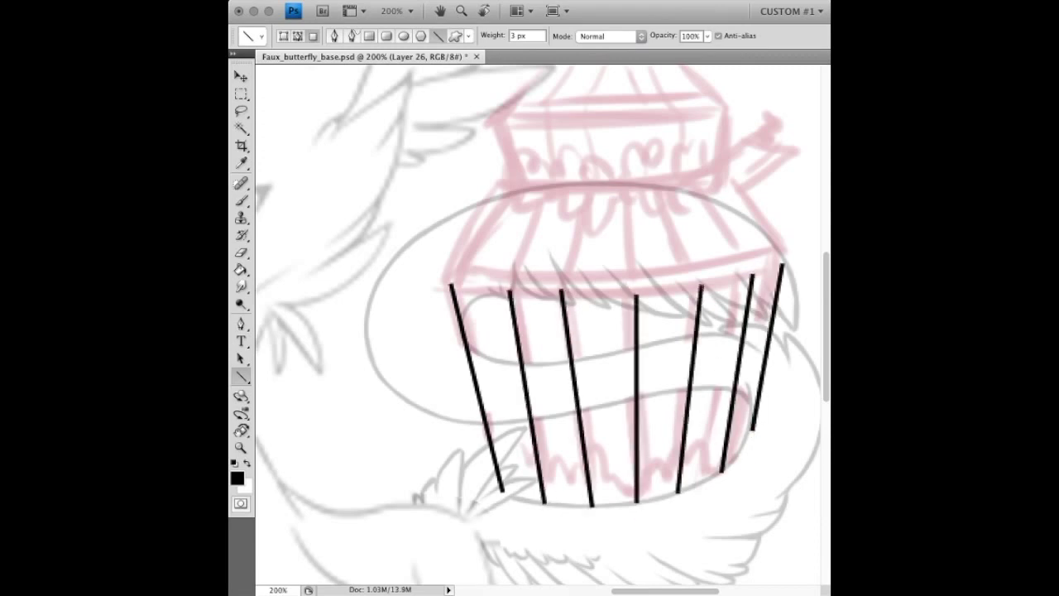
- Duplicate and offset the bars into double lines, merge, then clear the doubled bars
key("ctrl+j")
left_click(241, 77)
key("Right")
key("Right")
key("Right")
key("ctrl+e")
scroll(538, 331, "up", 2)
left_click(241, 375)
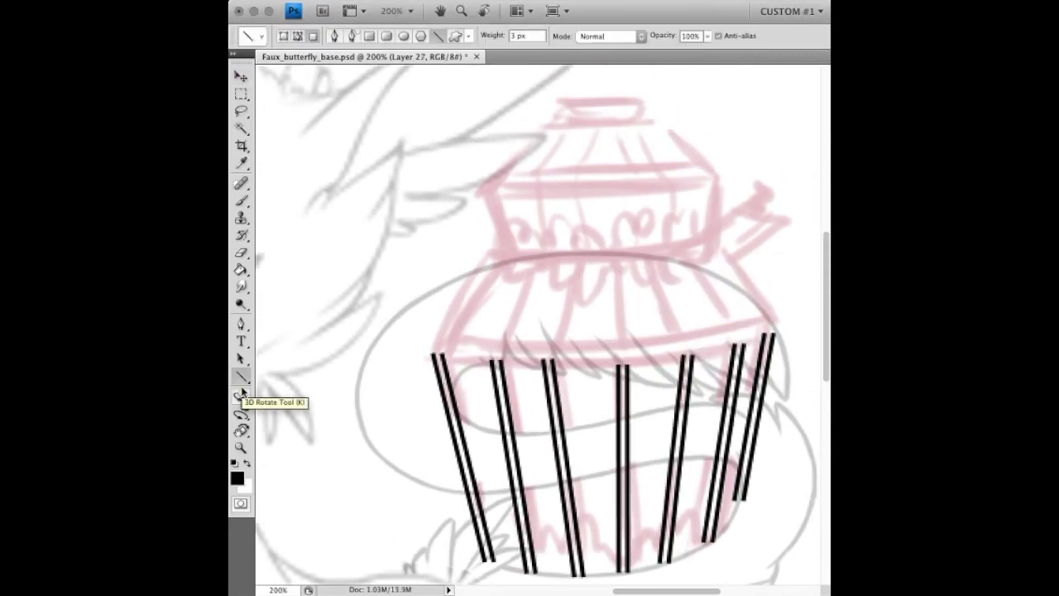
key("Delete")
- Redraw four single cage bars and extend them up to the oval
left_click_drag(608, 366, 631, 570)
left_click_drag(548, 368, 581, 573)
left_click_drag(496, 364, 537, 571)
left_click_drag(439, 358, 493, 562)
left_click_drag(605, 362, 610, 263)
left_click_drag(548, 362, 568, 265)
left_click_drag(496, 356, 529, 261)
- Add angled upper bar segments toward the lid and horizontal rings at the joints
mouse_move(438, 352)
left_mouse_down()
mouse_move(494, 259)
mouse_move(477, 193)
left_mouse_up()
left_click_drag(533, 251, 517, 194)
left_click_drag(569, 250, 555, 199)
left_click_drag(477, 193, 542, 127)
left_click_drag(517, 193, 561, 129)
left_click_drag(556, 194, 586, 127)
left_click_drag(599, 191, 605, 126)
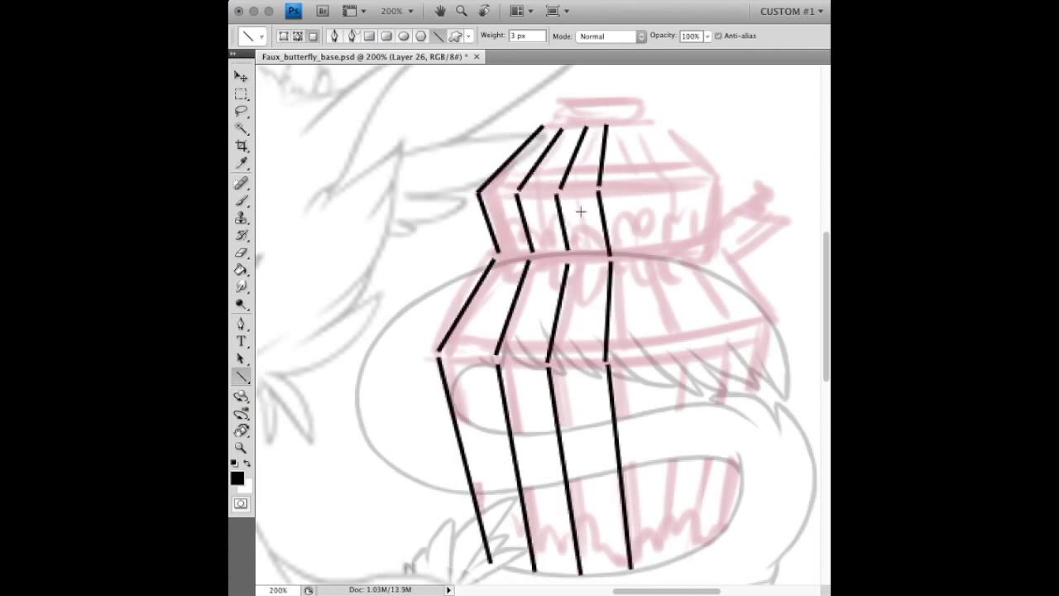
left_click_drag(538, 258, 611, 258)
left_click_drag(438, 354, 612, 358)
left_click_drag(542, 125, 606, 122)
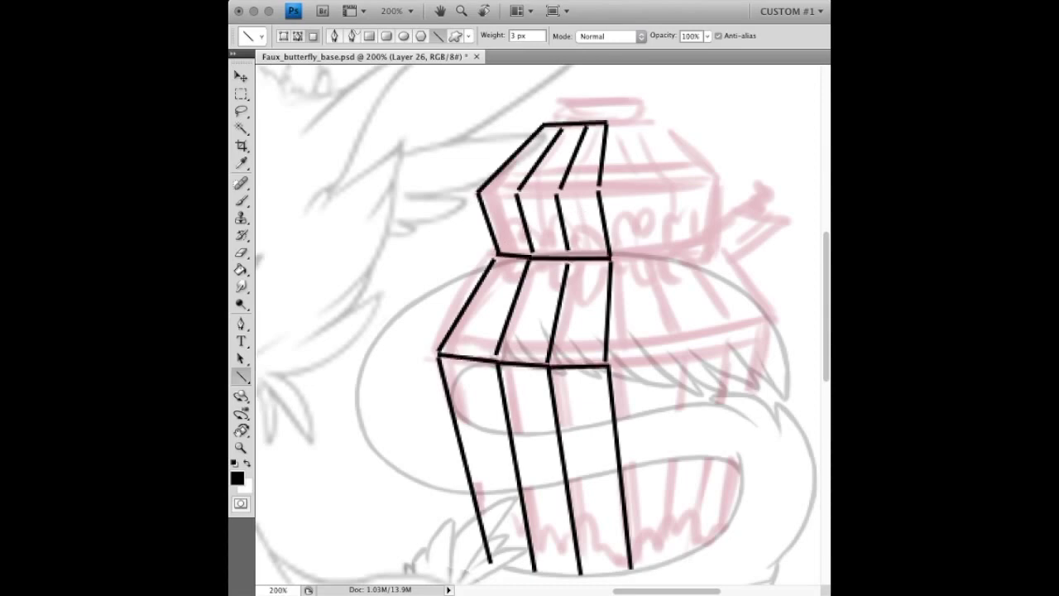
- Duplicate the cage half and move the mirrored copy to the right side
key("ctrl+j")
left_click(240, 77)
left_click_drag(554, 356, 741, 354)
key("ctrl+t")
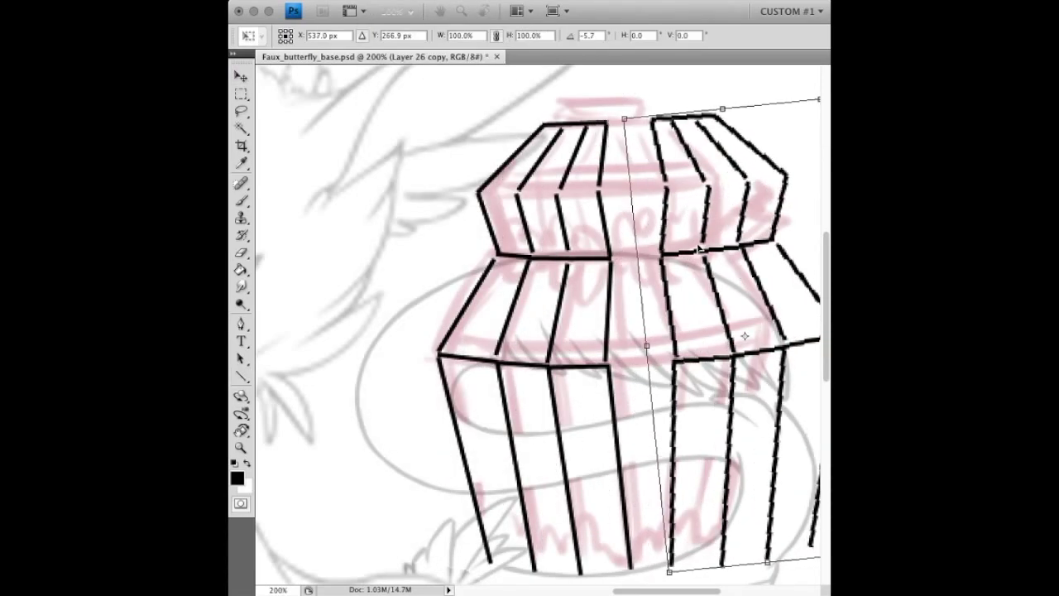
key("Return")
scroll(702, 573, "right", 2)
- Delete the mirrored copy and lasso-erase the remaining right-side lines
key("Delete")
key("e")
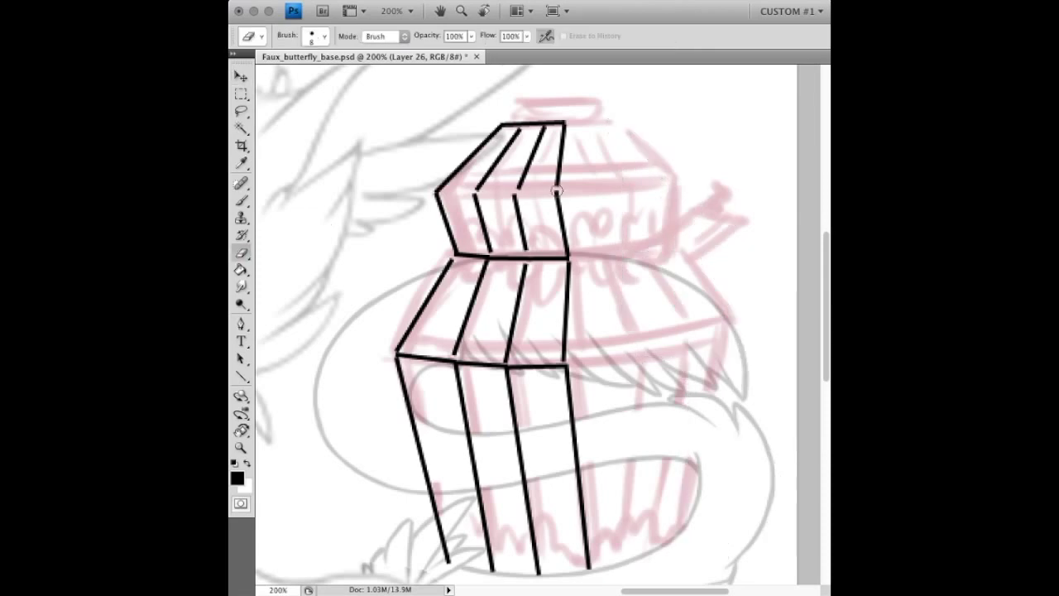
mouse_move(568, 122)
left_mouse_down()
mouse_move(558, 366)
mouse_move(629, 319)
left_mouse_up()
key("l")
key("ctrl+d")
- Duplicate and mirror the half-cage, draw a centre line, then delete the copy
key("v")
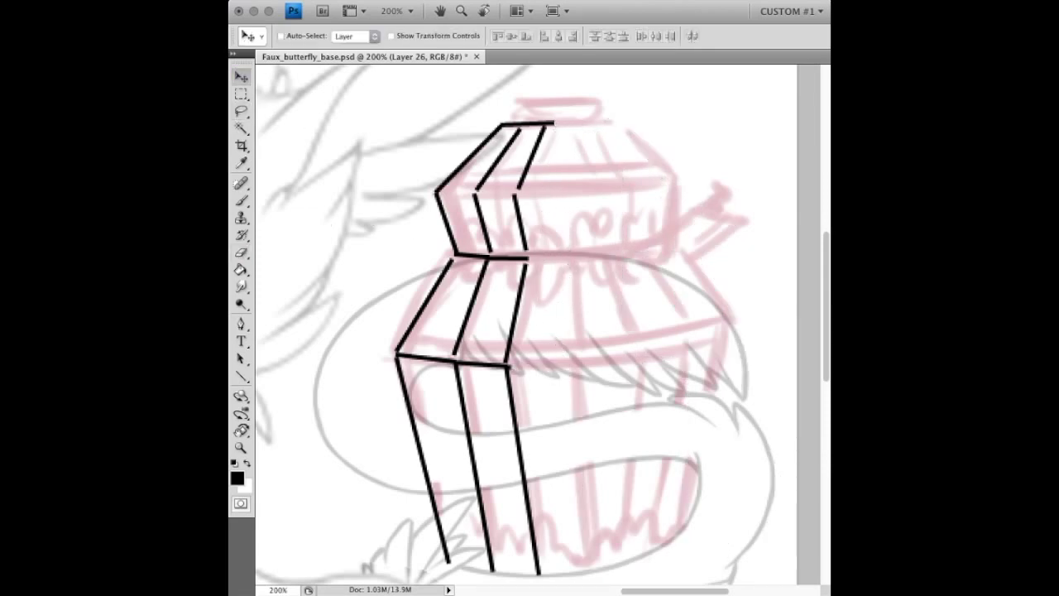
key("ctrl+j")
left_click_drag(497, 331, 662, 331)
key("u")
left_click_drag(556, 123, 556, 576)
key("Delete")
key("Delete")
- Draw three zigzag cage bars running from the lid down to the base
mouse_move(465, 257)
left_mouse_down()
mouse_move(400, 351)
mouse_move(448, 559)
left_mouse_up()
left_click_drag(465, 256, 444, 190)
left_click_drag(444, 191, 502, 128)
mouse_move(497, 253)
left_mouse_down()
mouse_move(456, 356)
mouse_move(482, 568)
left_mouse_up()
left_click_drag(546, 126, 530, 184)
mouse_move(529, 184)
left_mouse_down()
mouse_move(534, 252)
mouse_move(515, 356)
mouse_move(518, 571)
left_mouse_up()
left_click_drag(515, 356, 530, 538)
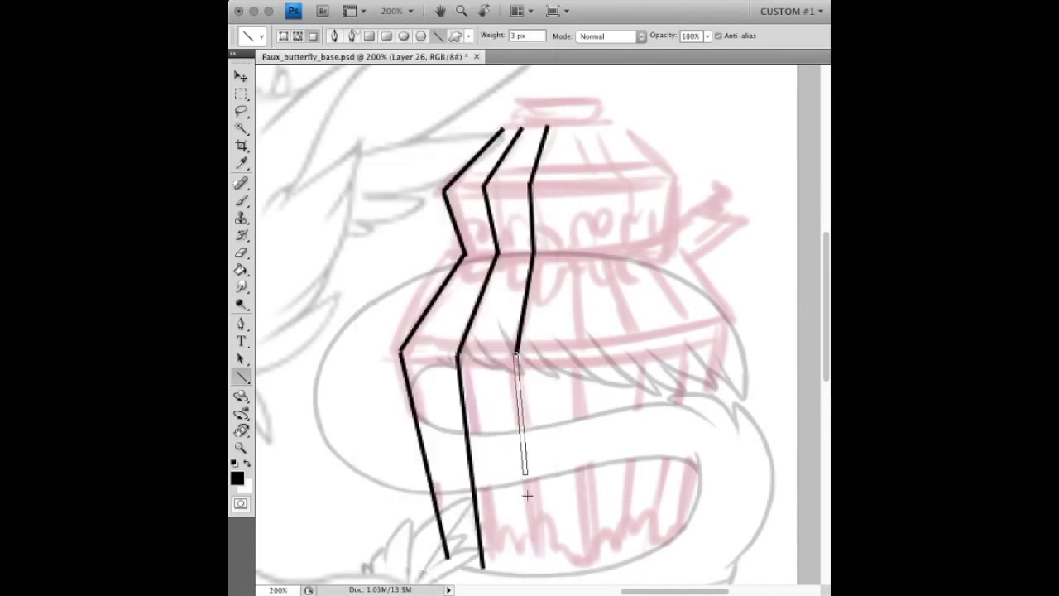
left_click_drag(515, 356, 539, 575)
left_click_drag(456, 356, 498, 571)
left_click_drag(400, 352, 465, 569)
- Duplicate and flip the zigzag bars to the right side, and add a straight centre bar
key("super+j")
key("v")
left_click(377, 0)
left_click(596, 447)
left_click_drag(596, 331, 629, 331)
key("super+e")
key("u")
left_click_drag(577, 126, 581, 571)
- Narrow the cage bars slightly with Free Transform
key("super+e")
key("v")
key("super+t")
left_click_drag(765, 335, 752, 330)
key("Return")
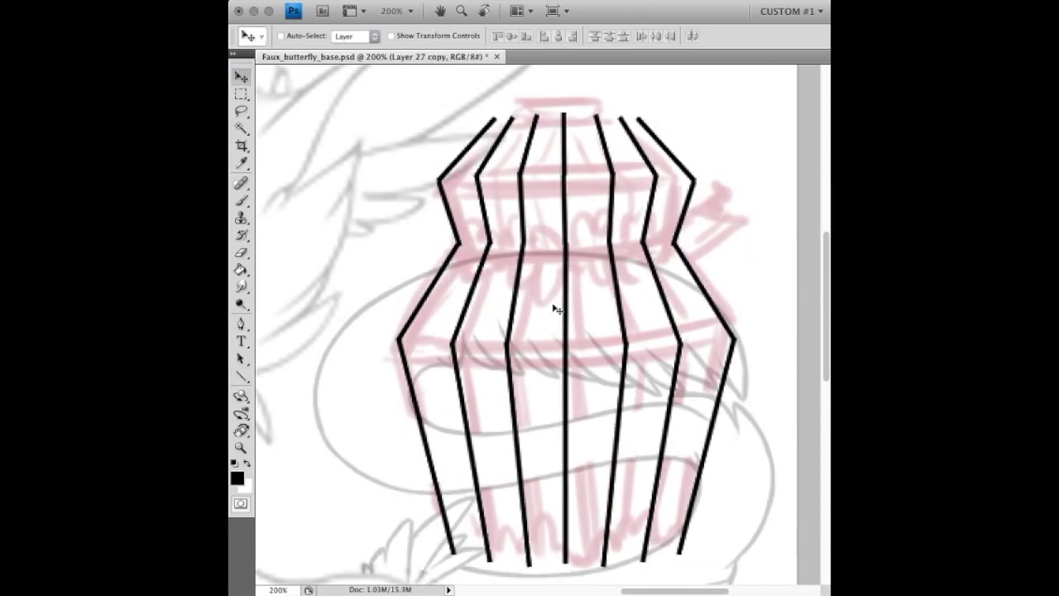
- Turn the bars into hollow outlines and draw a straight black rim line across the cage top
key("super+alt+shift+n")
key("b")
left_click(493, 119)
left_click(648, 118, "shift")
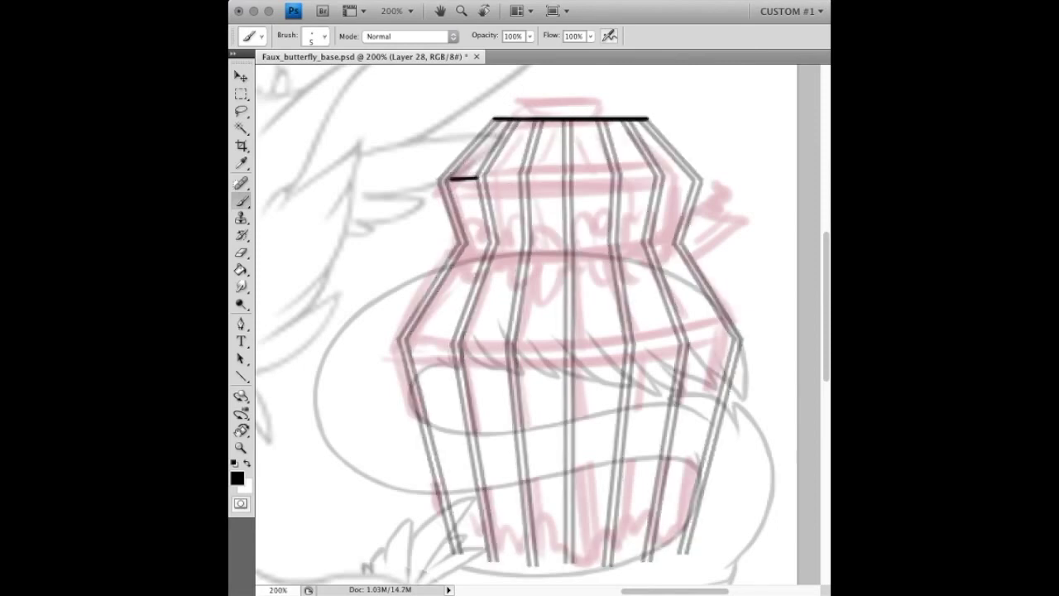
- Add a second rim line and a waist ring, undoing the stray scribble and extra ornaments
left_click_drag(515, 177, 492, 167)
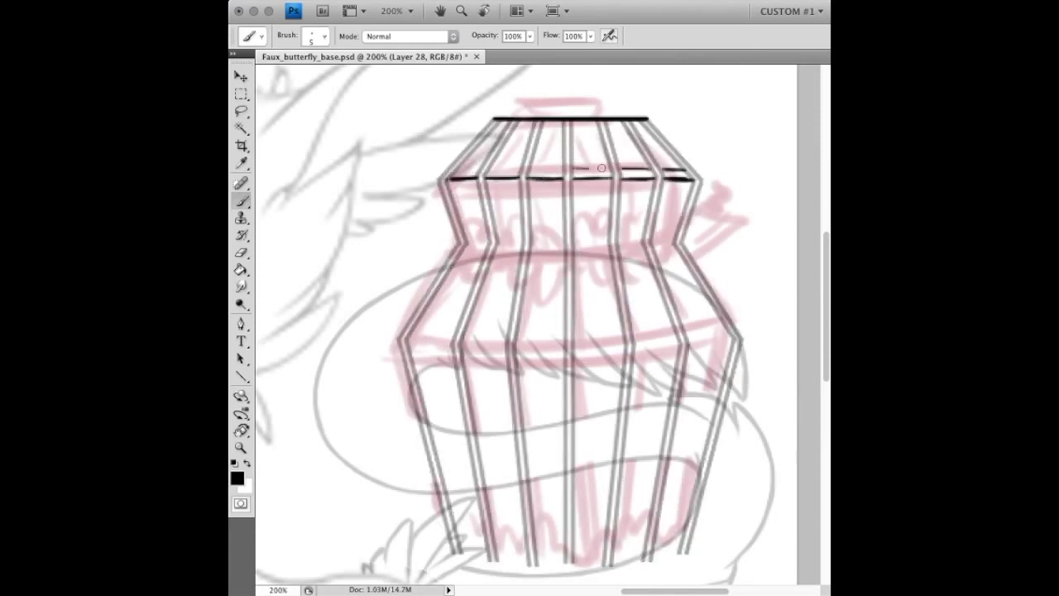
left_click_drag(468, 244, 677, 244)
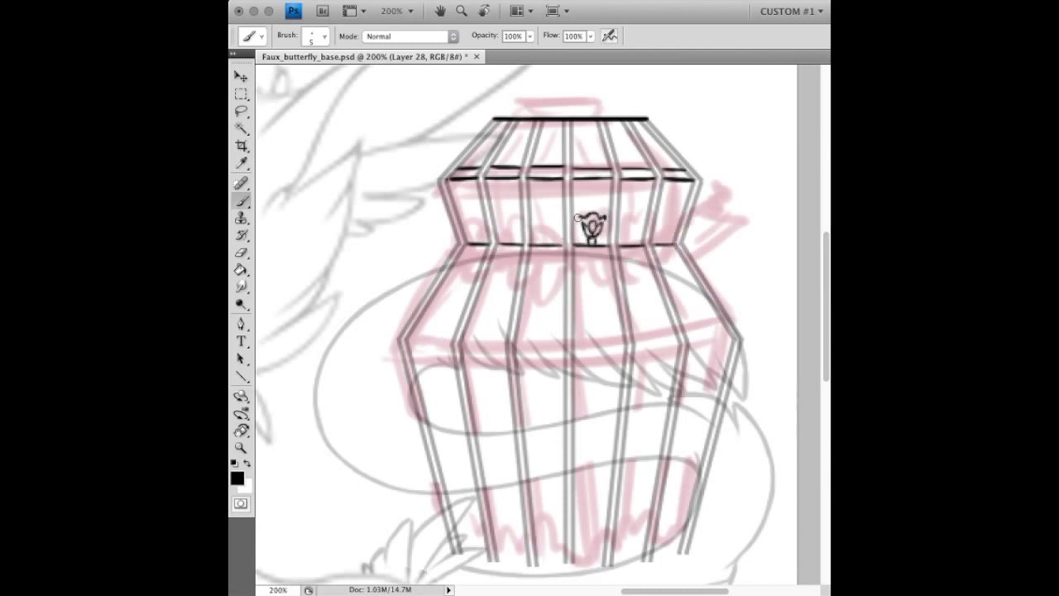
key("ctrl+z")
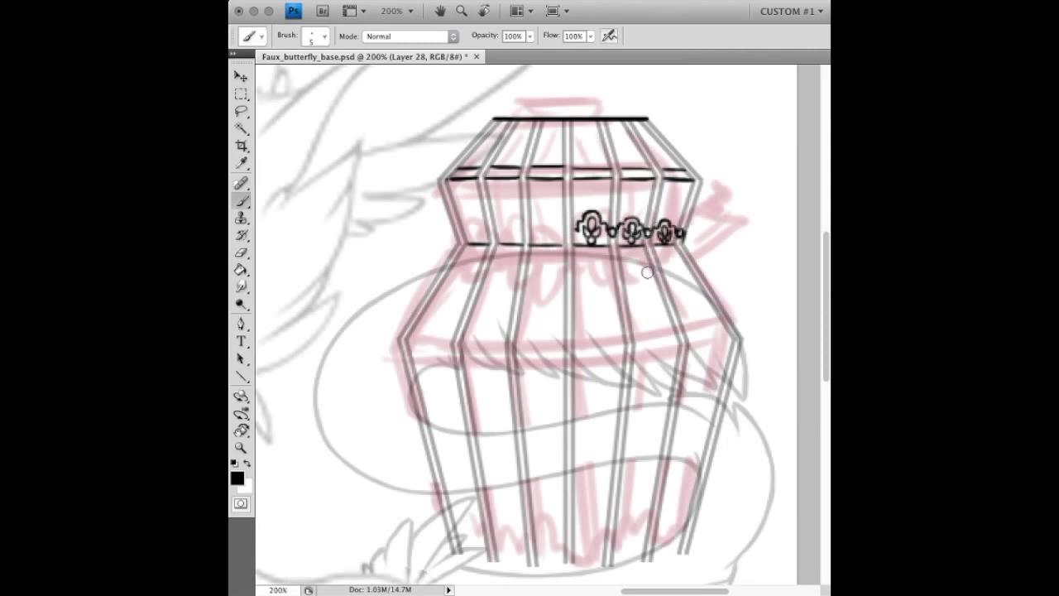
key("ctrl+alt+z")
key("ctrl+alt+z")
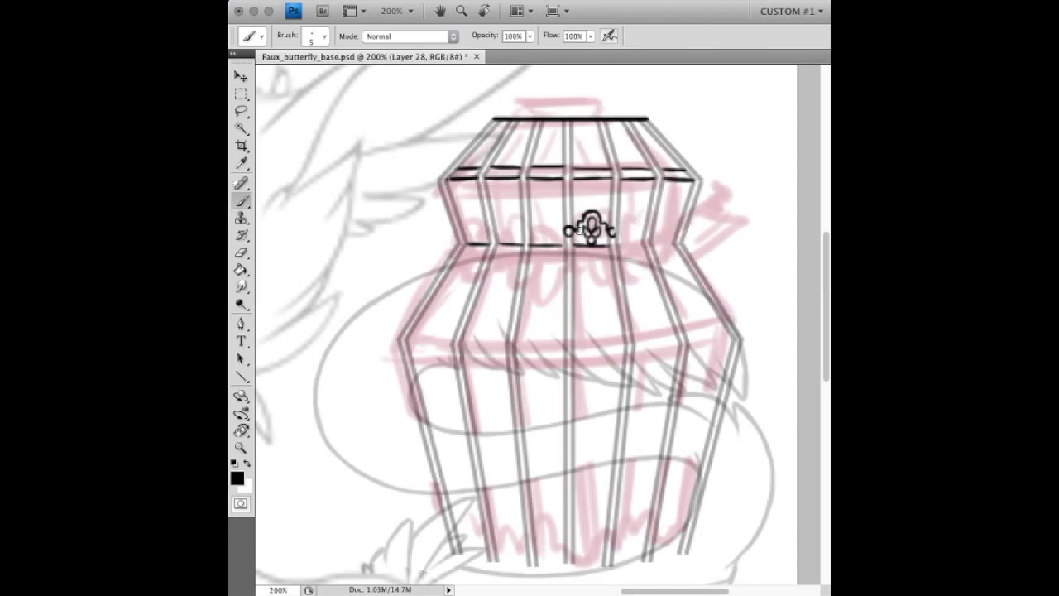
- Copy the lace ornament twice to the right, tilting the copies to follow the cage, and merge them
left_click_drag(589, 227, 666, 225)
key("ctrl+t")
key("Return")
key("ctrl+t")
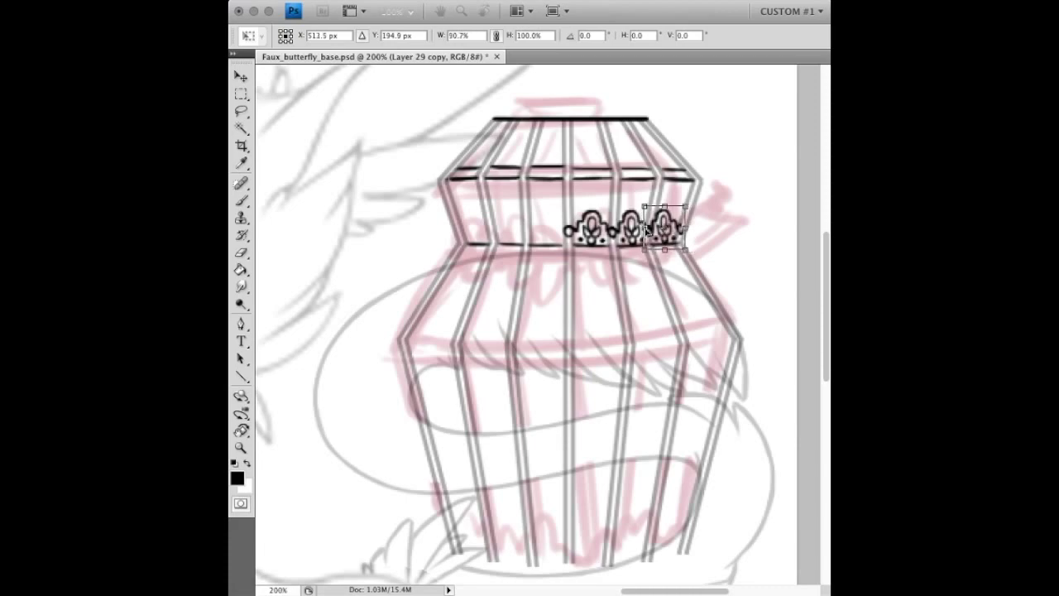
key("Return")
key("ctrl+e")
key("ctrl+e")
- Mirror a copy of the ornament row to the left and merge it into a full waist band
key("b")
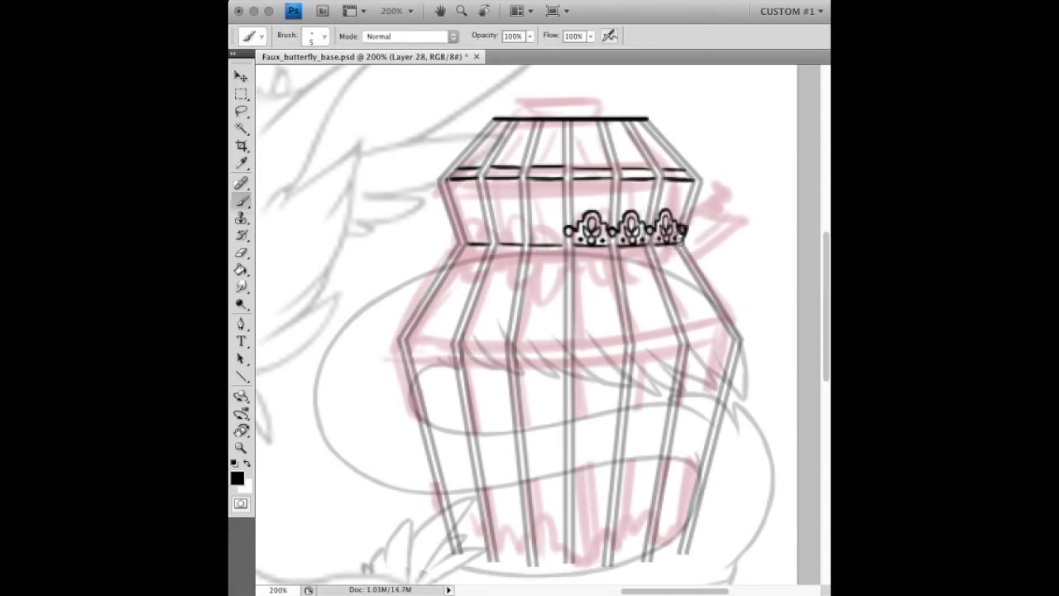
key("ctrl+j")
key("v")
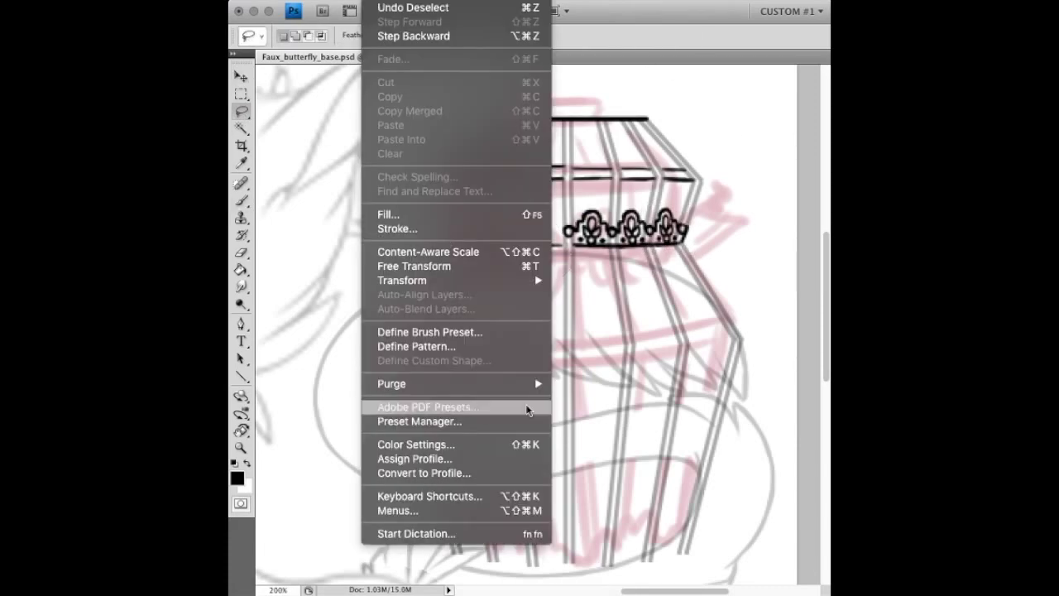
left_click(511, 350)
left_click_drag(628, 227, 513, 228)
key("ctrl+e")
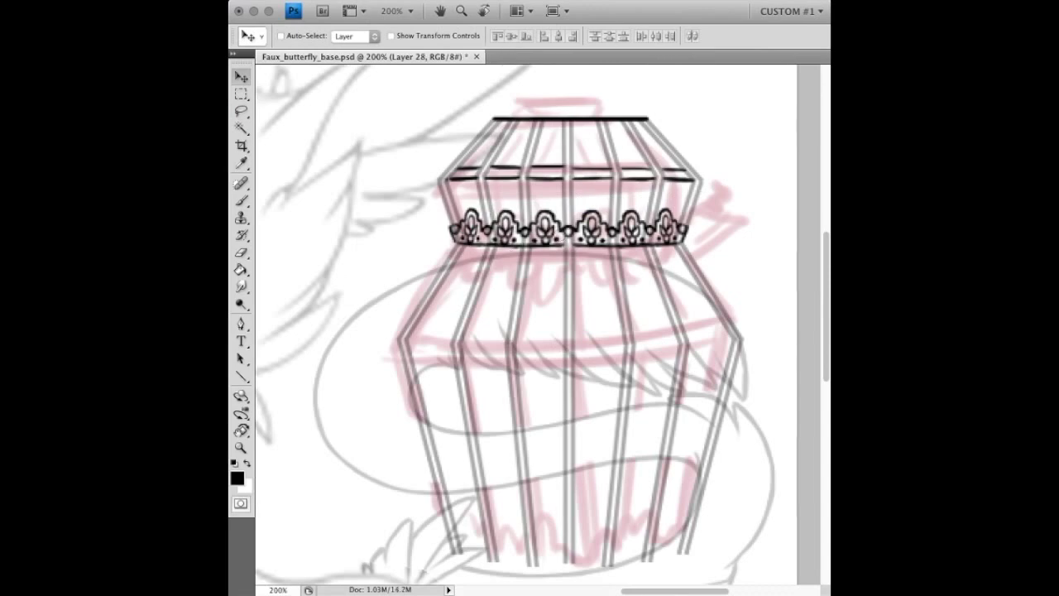
- On a new layer, paint hanging teardrop lace beneath the waist band
left_click(243, 200)
key("ctrl+shift+alt+n")
mouse_move(590, 258)
left_mouse_down()
mouse_move(592, 286)
mouse_move(605, 271)
left_mouse_up()
left_click_drag(583, 256, 587, 271)
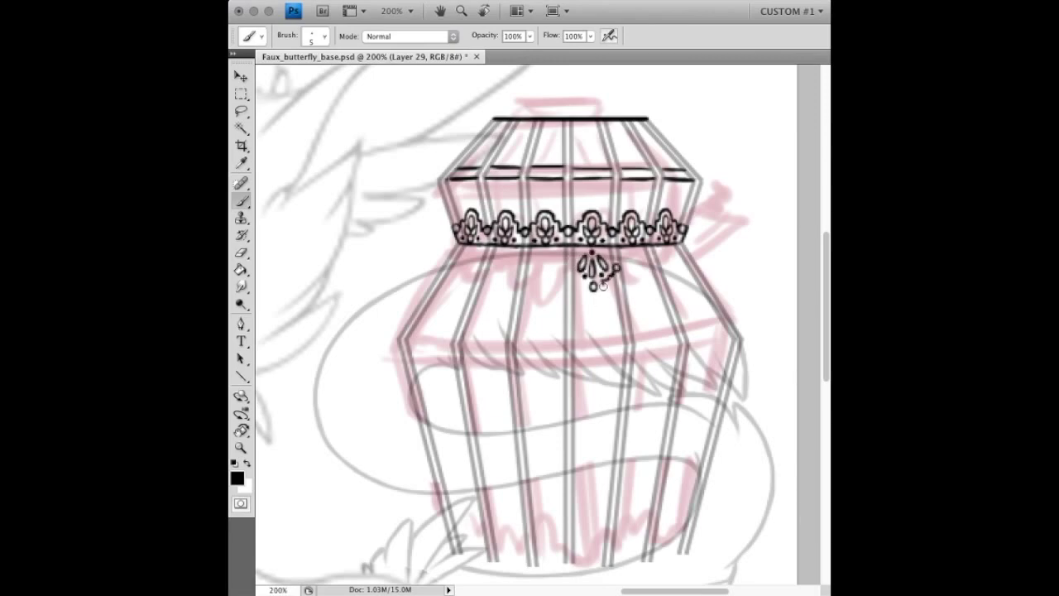
- Copy the hanging lace motif to the right, rotating the copies to follow the cage curve
key("v")
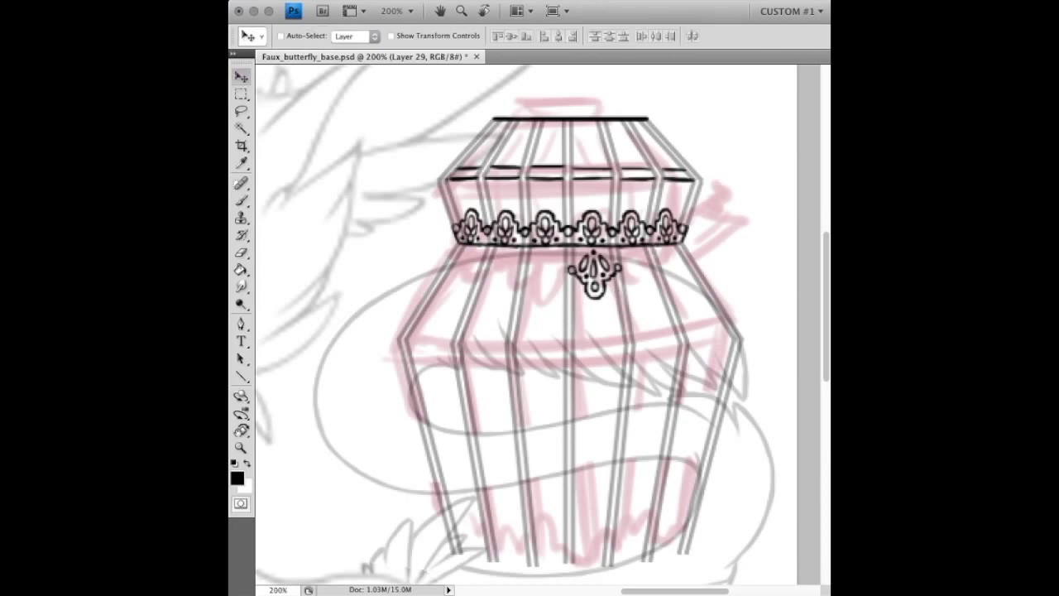
key("ctrl+j")
key("ctrl+t")
mouse_move(593, 273)
left_mouse_down()
mouse_move(675, 265)
mouse_move(688, 285)
left_mouse_up()
key("Return")
key("ctrl+t")
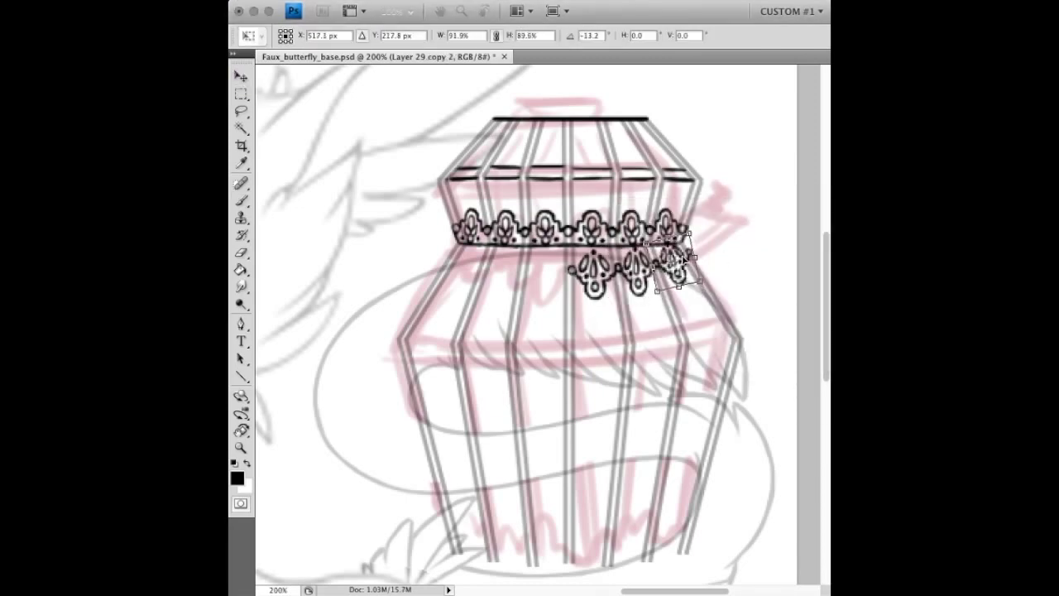
key("Return")
- Adjust the middle lace motif, mirror a copy for the left half, and merge the hanging lace
left_click(644, 253, "ctrl")
key("ctrl+t")
key("Return")
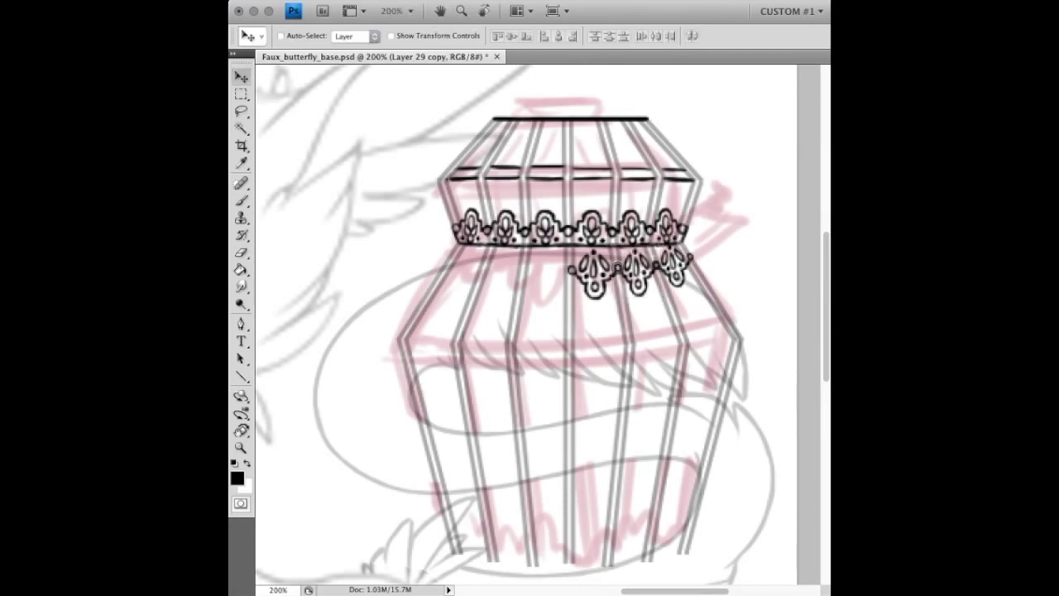
left_click(608, 461)
key("alt+bracketleft")
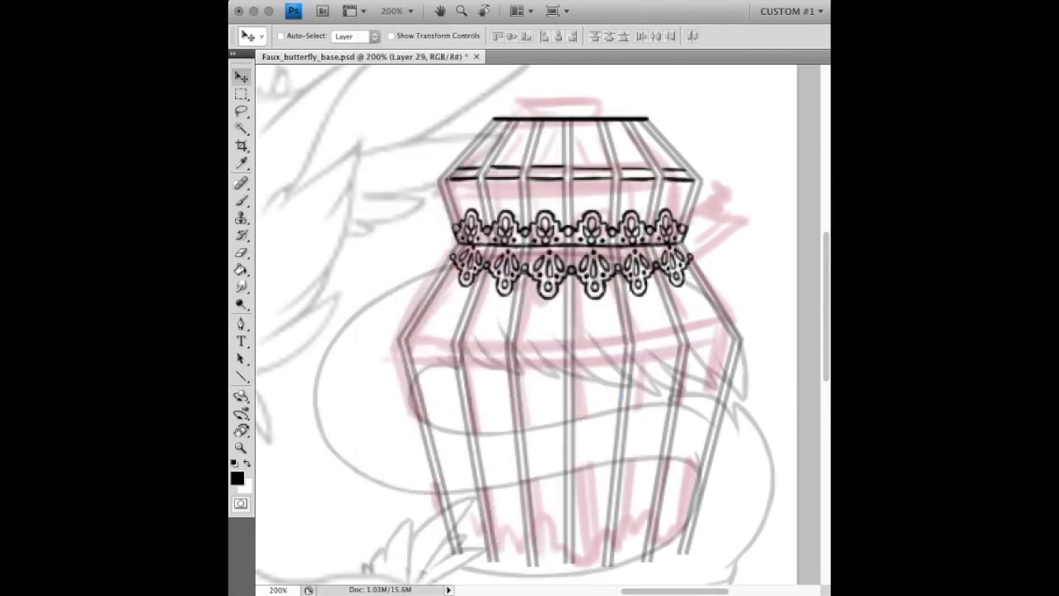
- Ink the cage's straight top rim and the flat-topped knob with the brush
key("b")
left_click(495, 114)
left_click(644, 114, "shift")
left_click(595, 96, "shift")
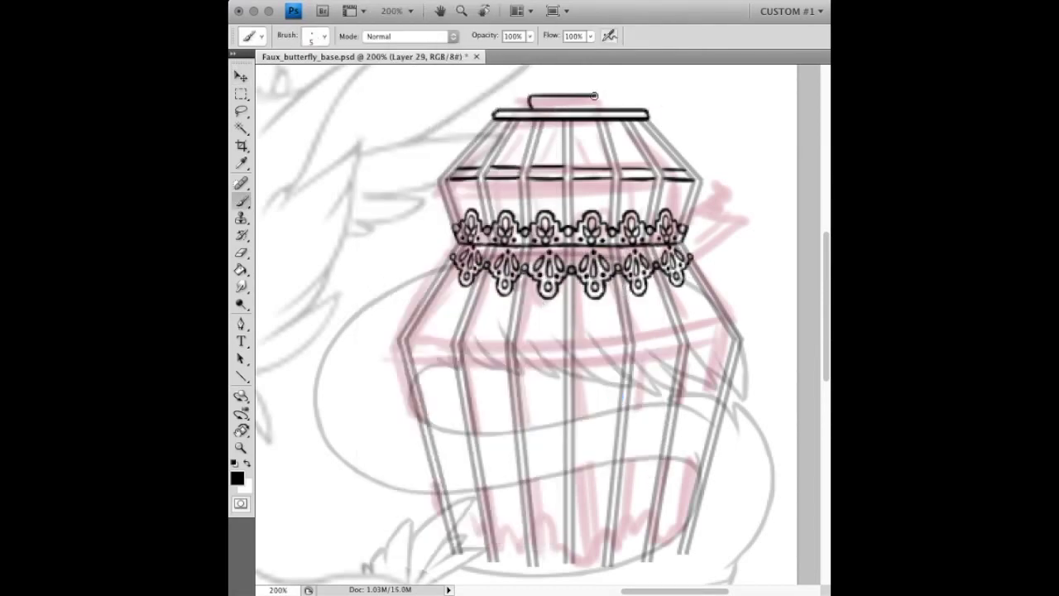
- Move down to the cage base, undo a stray mark, and duplicate the bottom lace motif
scroll(611, 96, "down", 2)
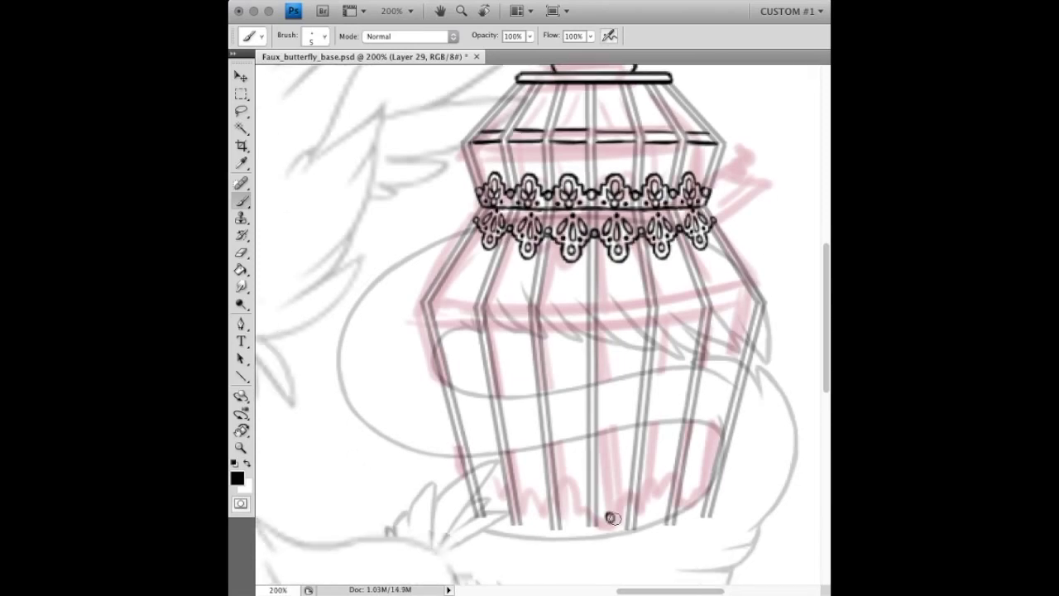
key("ctrl+z")
key("ctrl+j")
- Place two copies of the bottom lace motif to the right and merge them into a row
left_click_drag(612, 500, 653, 500)
key("ctrl+alt+j")
key("Return")
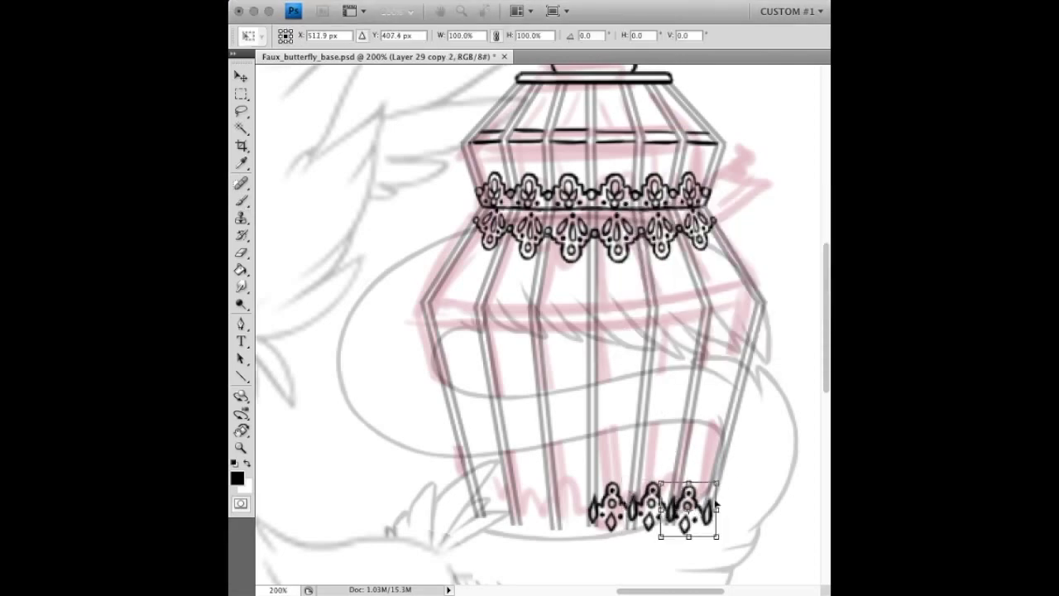
left_click_drag(693, 495, 731, 495)
key("ctrl+e")
key("ctrl+e")
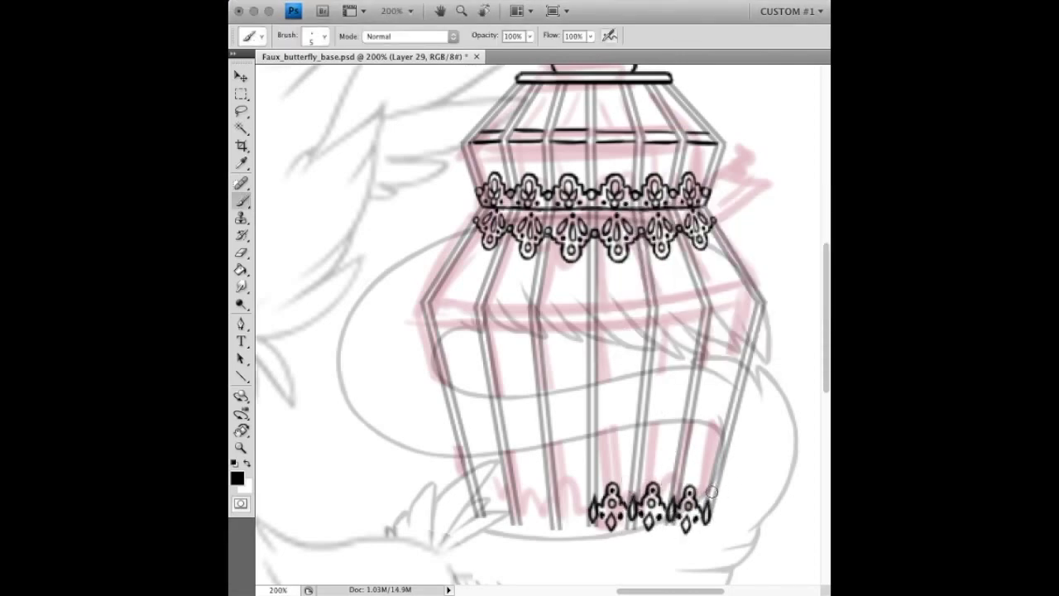
- Mirror a copy of the bottom lace row to the left and merge it into one full-width trim
key("ctrl+j")
key("ctrl+t")
left_click_drag(710, 500, 593, 503)
key("Return")
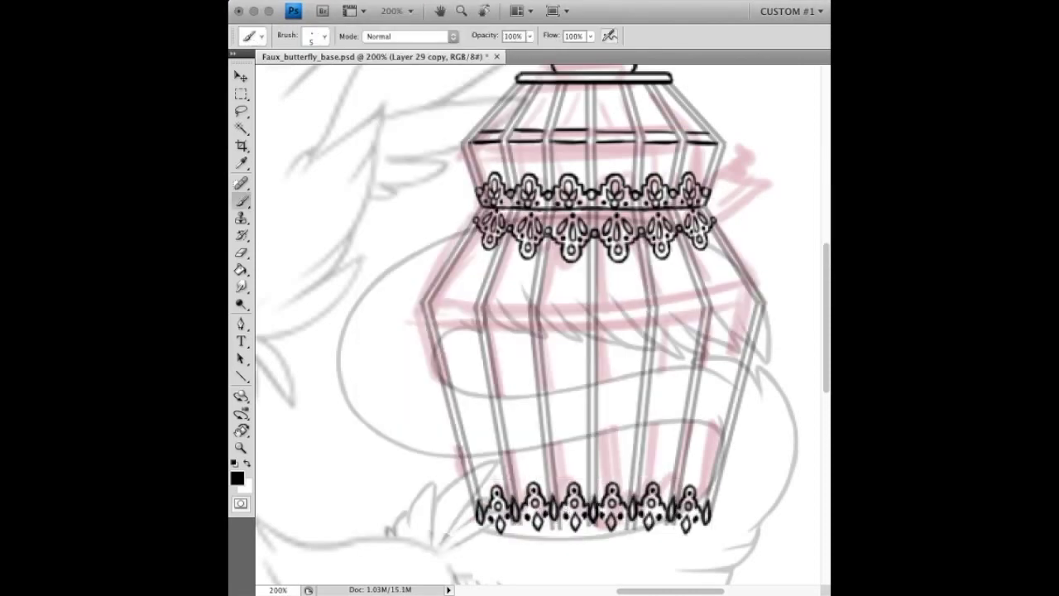
key("ctrl+e")
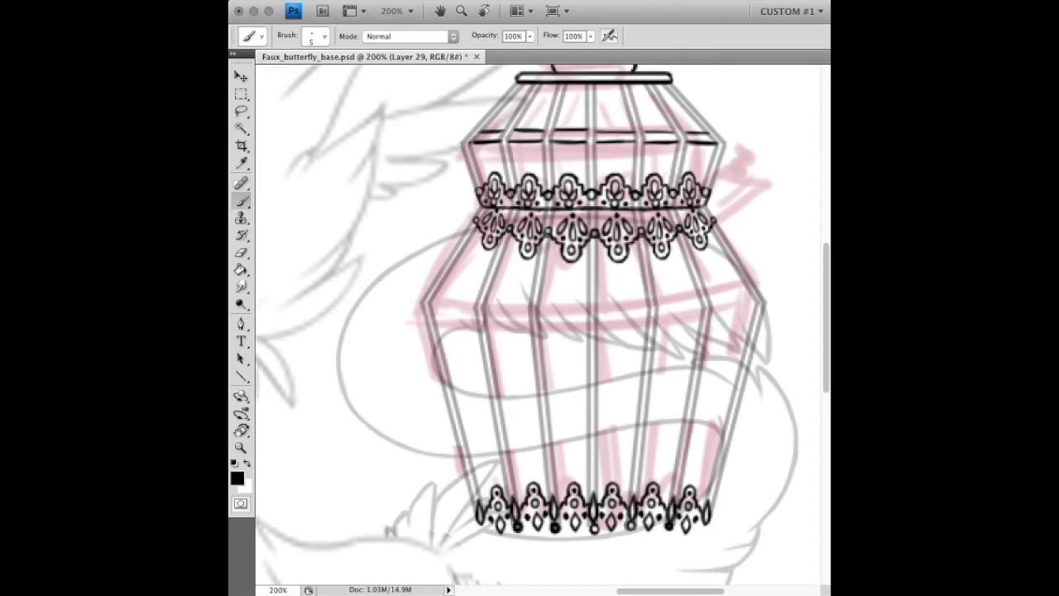
key("ctrl+minus")
key("ctrl+t")
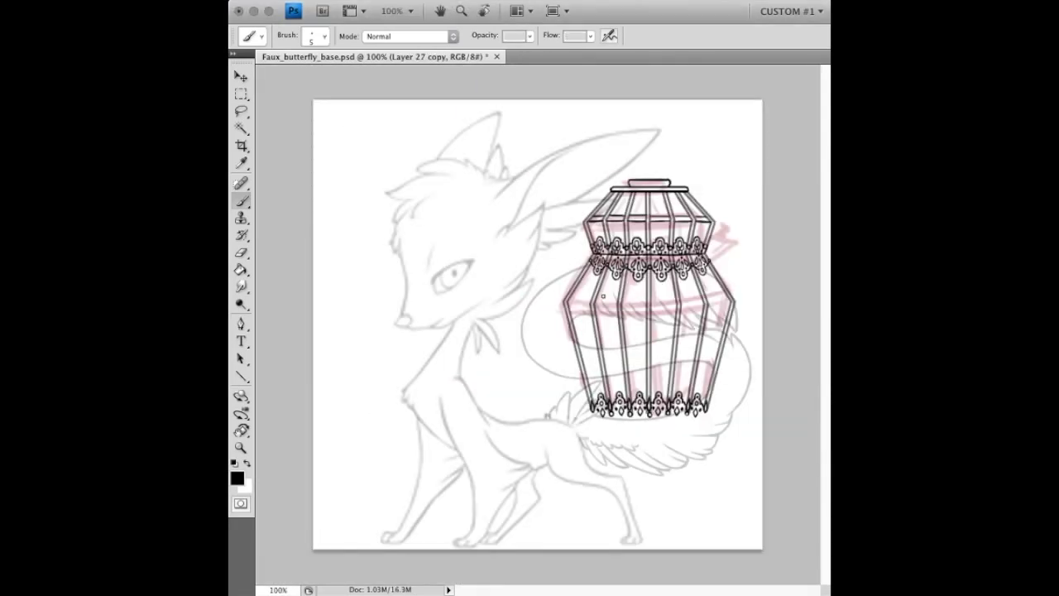
- Commit the cage transform and ink a thickened double ring across the cage's widest section
key("Return")
key("ctrl+e")
key("ctrl+plus")
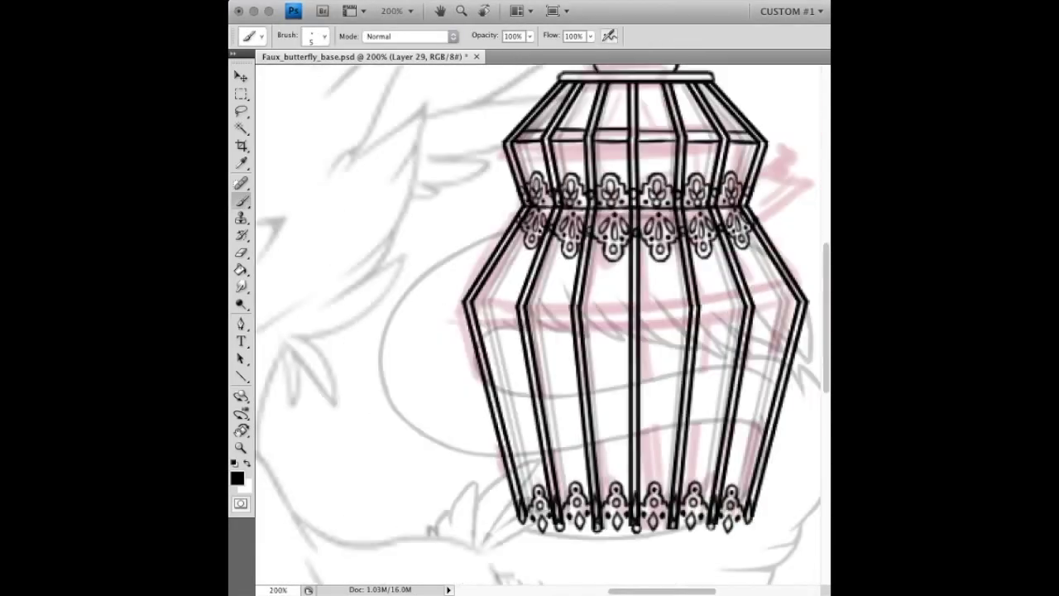
left_click_drag(547, 315, 778, 311)
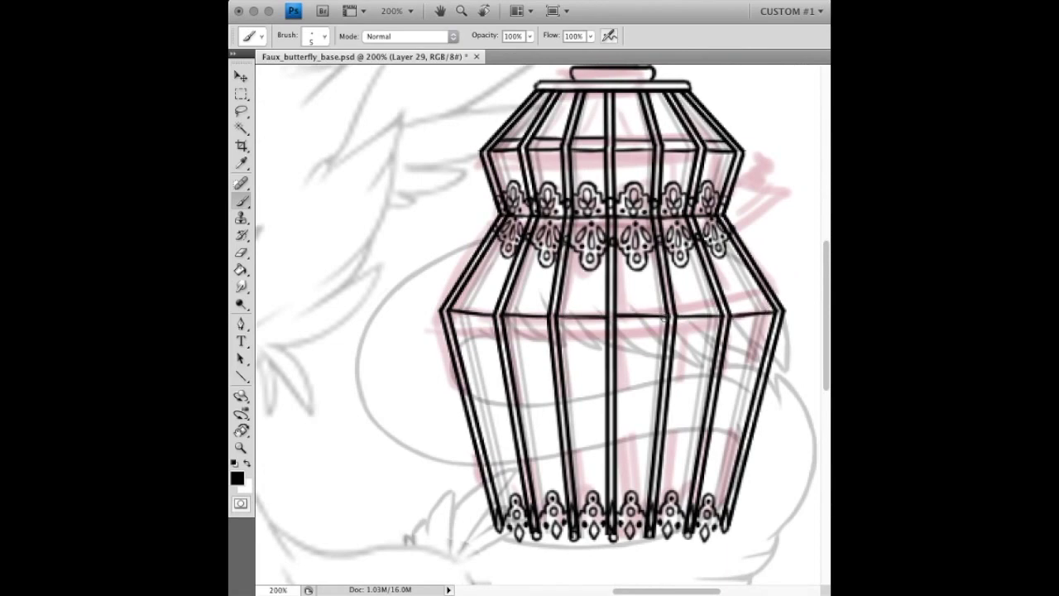
key("l")
key("ctrl+j")
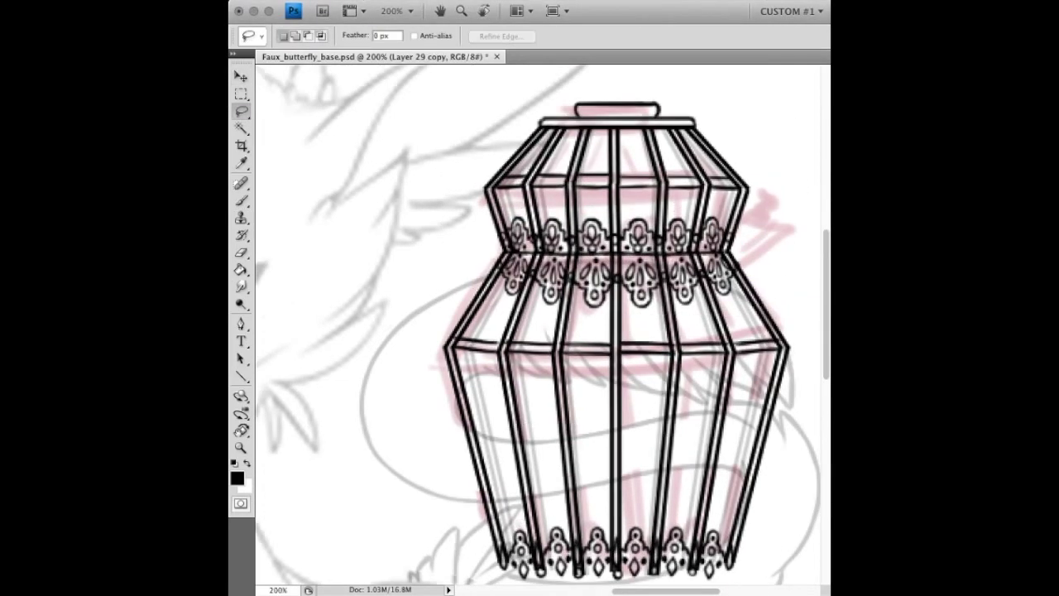
key("ctrl+e")
key("b")
left_click_drag(455, 354, 778, 357)
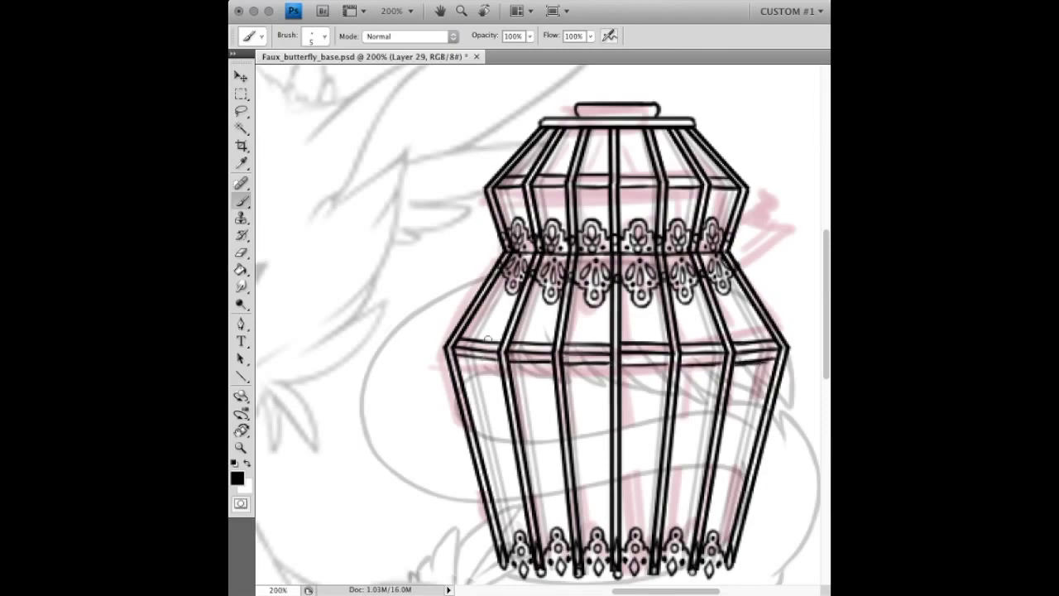
- Tilt the canvas and ink a small pointed latch beside the cage, then undo it to redraw
key("ctrl+minus")
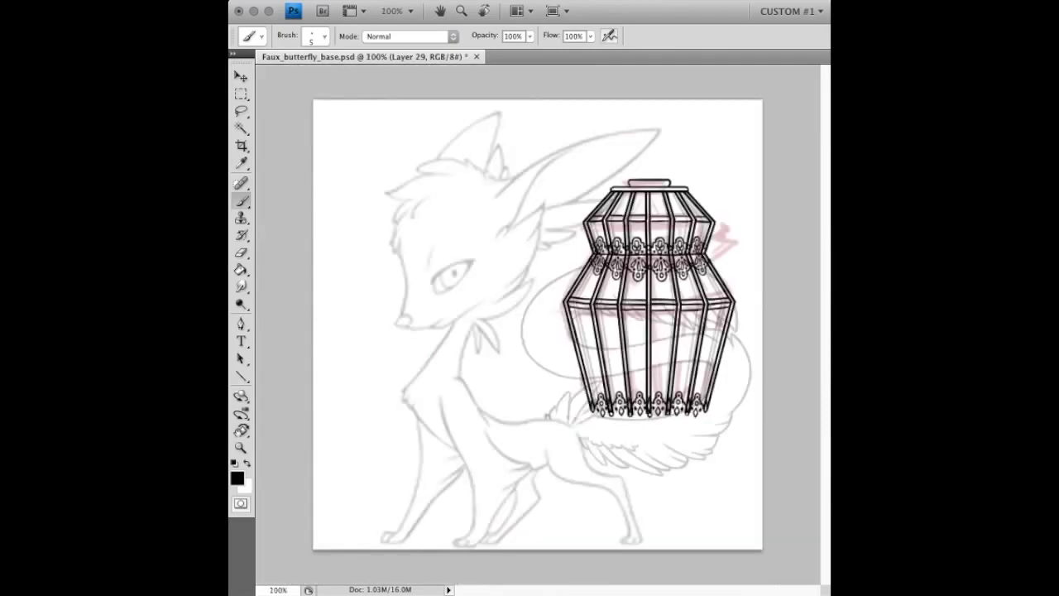
key("ctrl+plus")
left_click_drag(775, 293, 678, 132)
left_click_drag(584, 265, 588, 201)
key("ctrl+z")
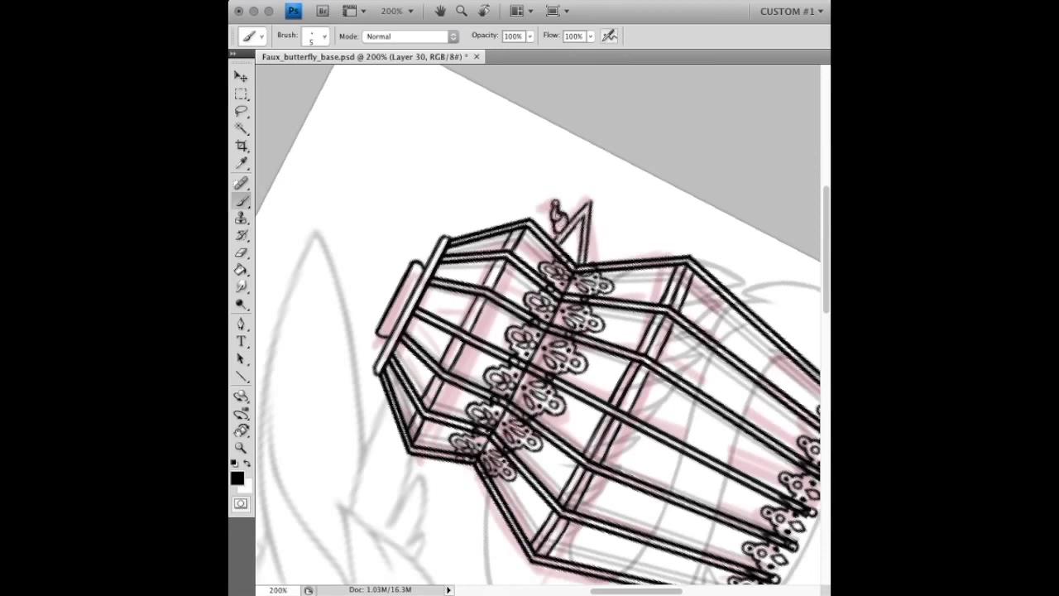
- Turn the canvas upright and paint out the ghost sketch lines along the lace band
left_click_drag(555, 204, 653, 276)
key("ctrl+minus")
key("ctrl+minus")
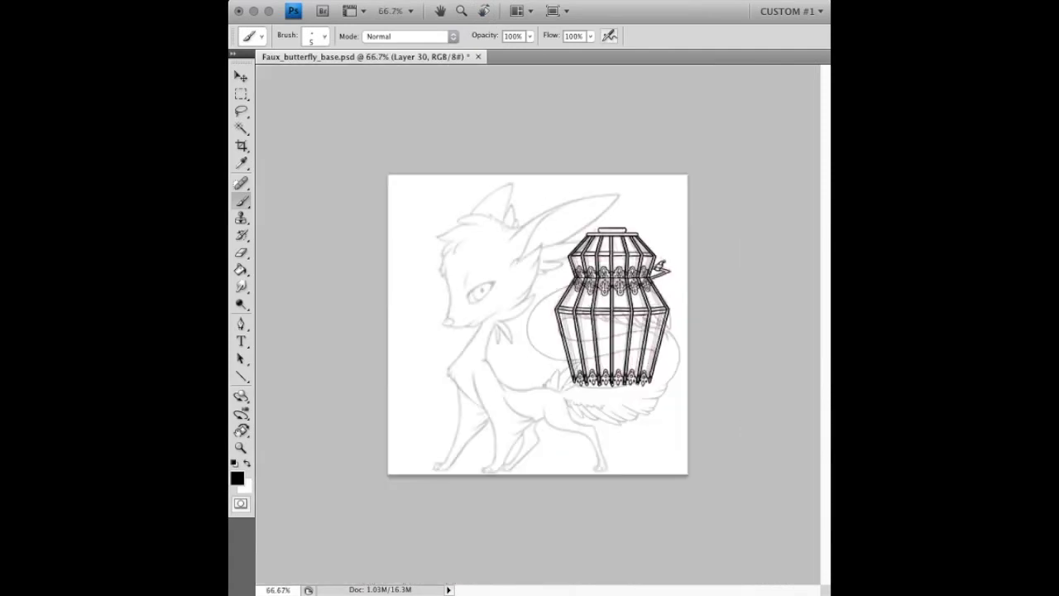
scroll(617, 294, "up", 2)
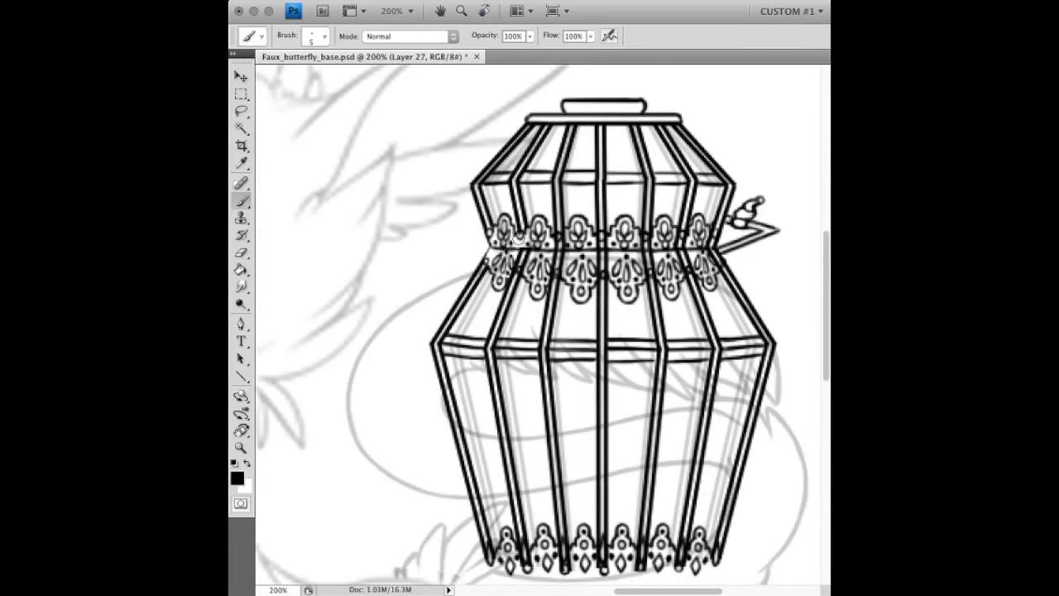
mouse_move(563, 265)
left_mouse_down()
mouse_move(650, 244)
mouse_move(715, 260)
left_mouse_up()
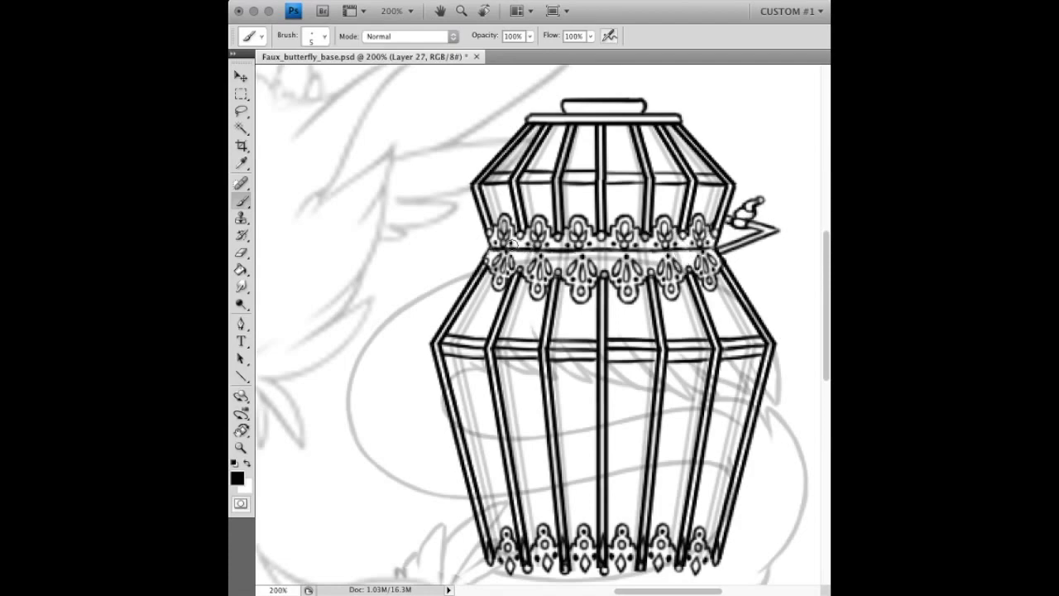
left_click_drag(491, 566, 715, 557)
- Duplicate the lace band layer, darken the latch on Layer 29, and target Group 1's mask
key("ctrl+j")
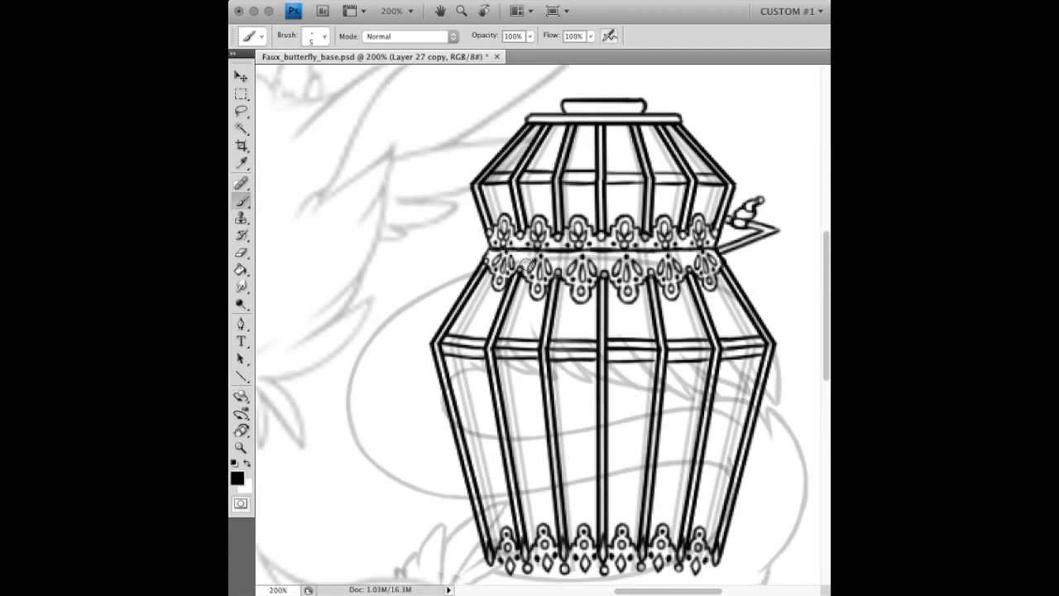
key("ctrl+shift+alt+n")
left_click_drag(778, 222, 730, 235)
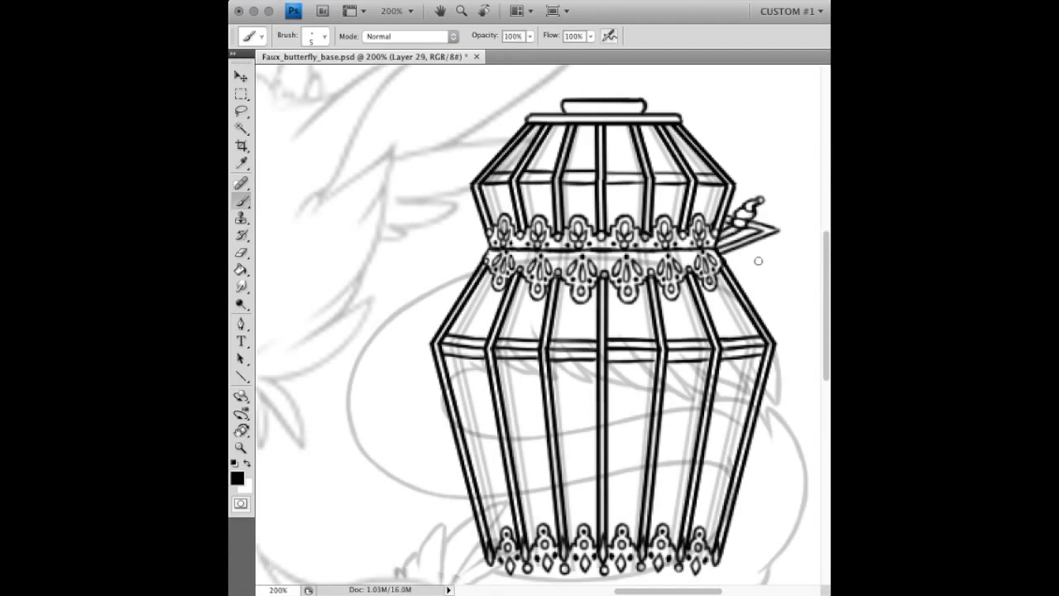
key("ctrl+1")
key("ctrl+backslash")
key("bracketright")
key("bracketright")
key("bracketright")
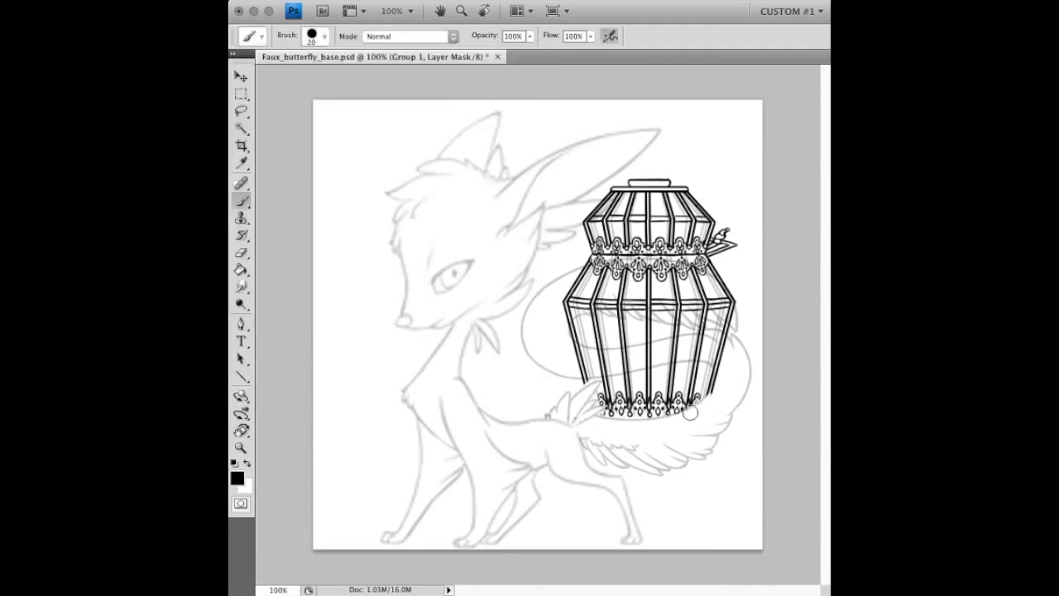
- Mask out cage bars and lace where the S-shaped tail crosses, then show the faded blue butterfly sketches
left_click_drag(728, 348, 580, 364)
scroll(712, 335, "up", 1)
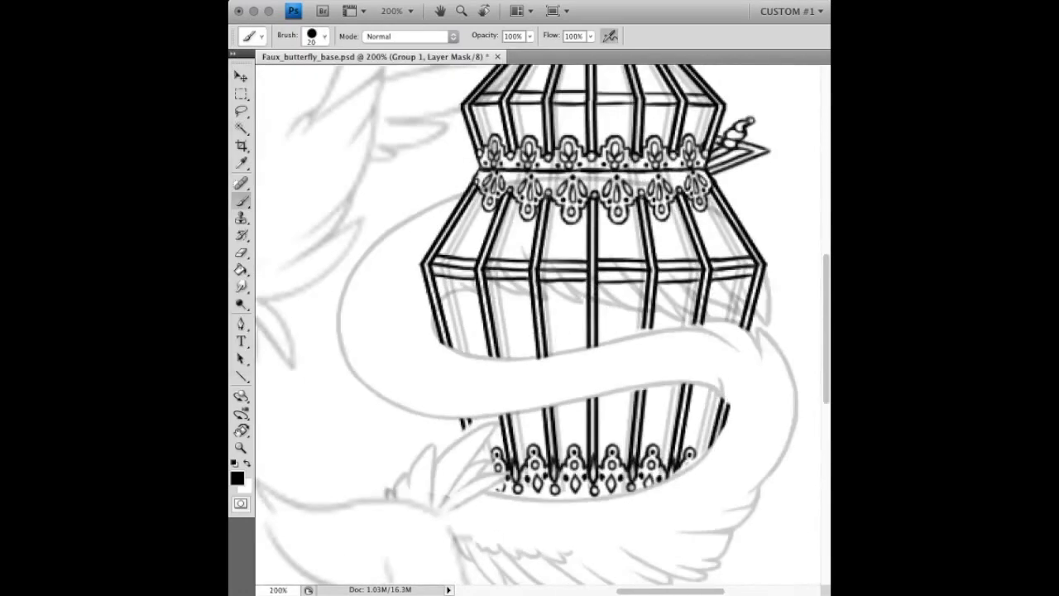
left_click_drag(480, 451, 497, 482)
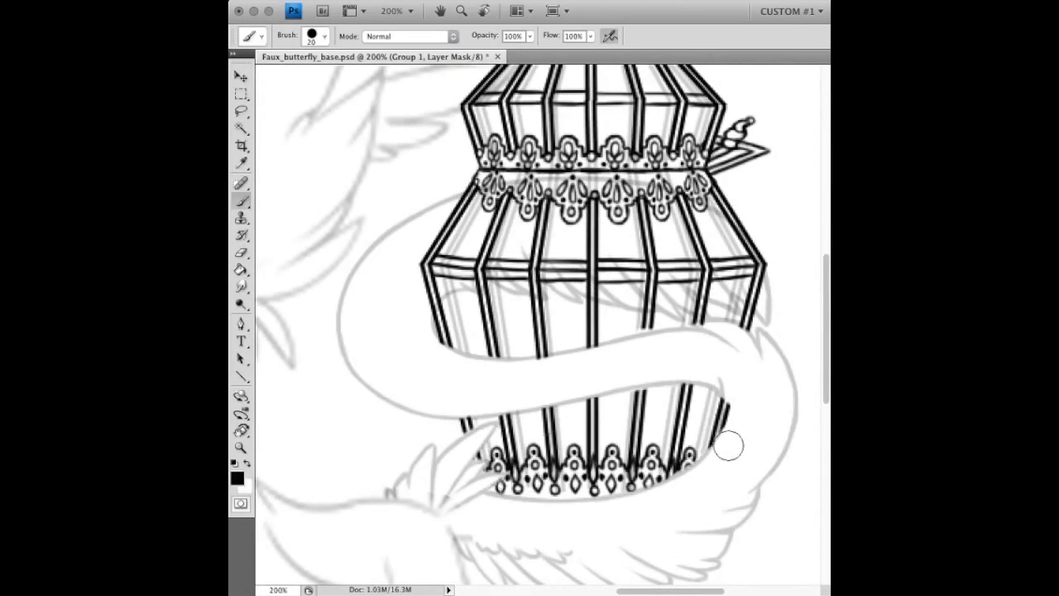
key("x")
key("x")
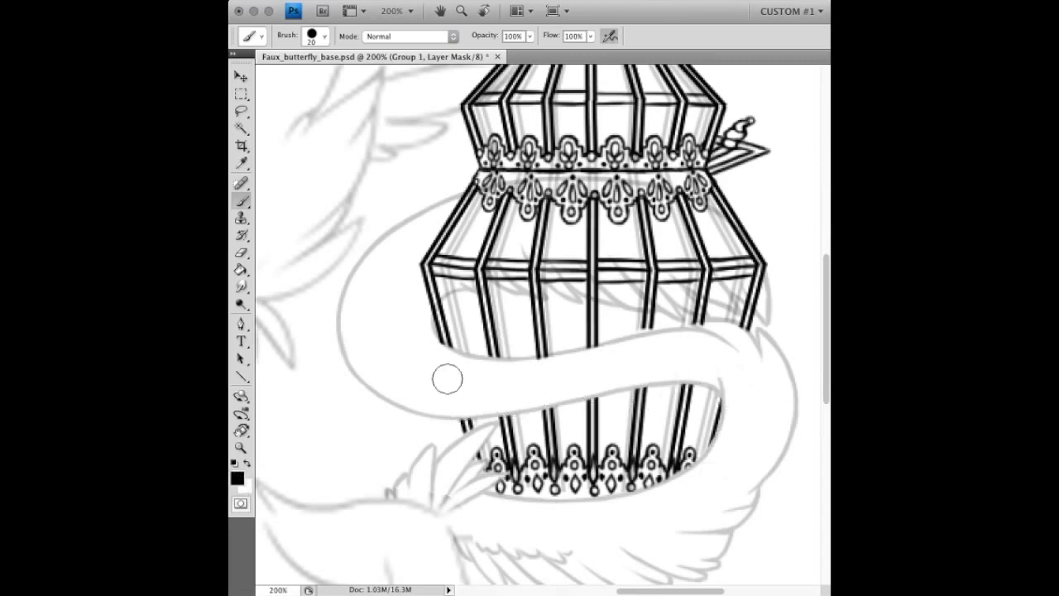
left_click_drag(646, 327, 745, 357)
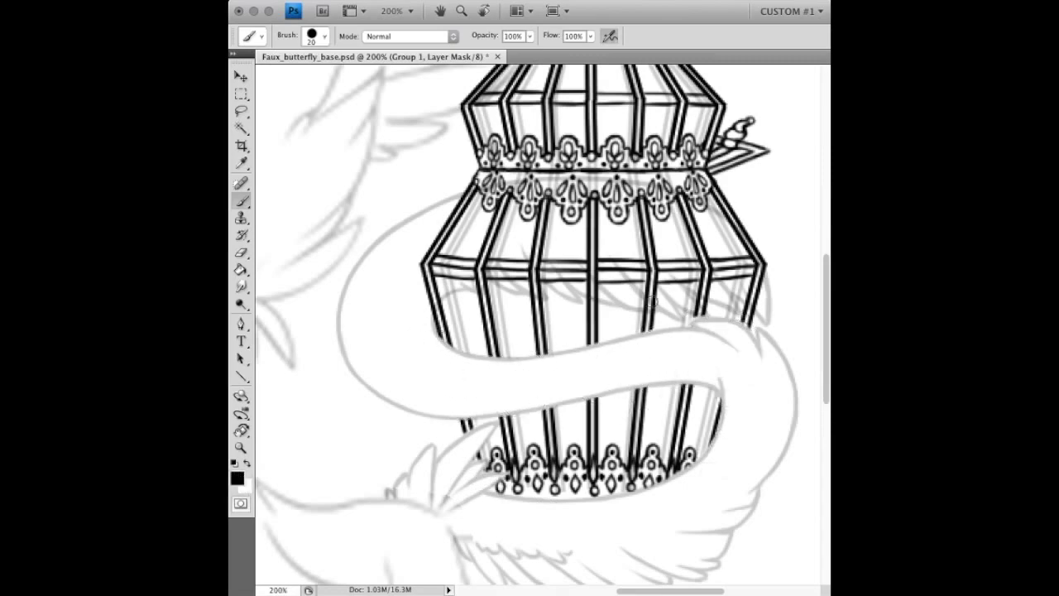
key("ctrl+minus")
key("ctrl+alt+shift+n")
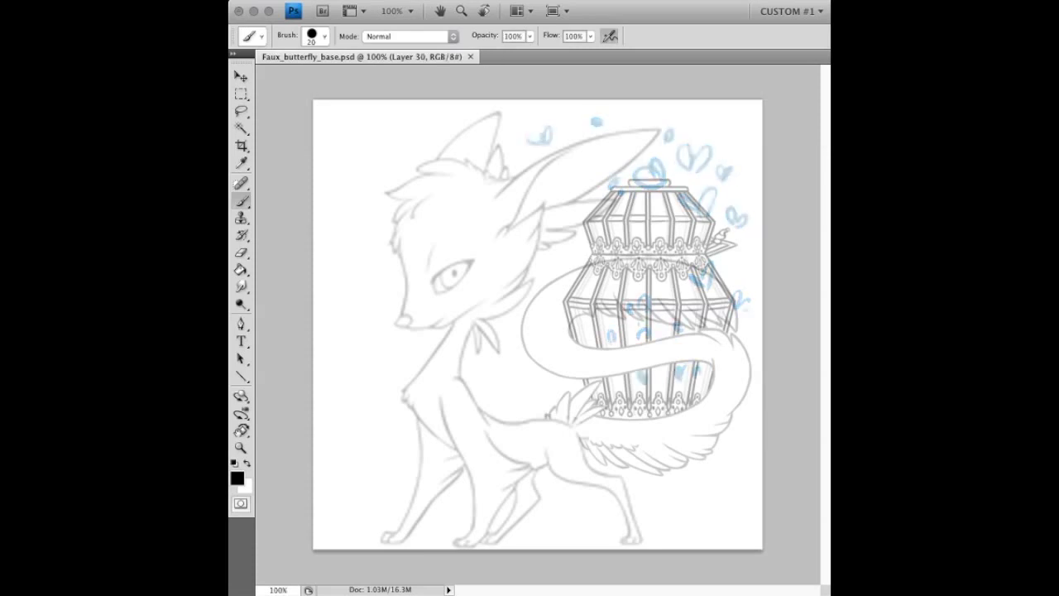
- Switch to a 5 px brush and ink the first butterflies in the middle and lower cage
left_click(323, 36)
double_click(350, 178)
key("ctrl+plus")
mouse_move(583, 207)
left_mouse_down()
mouse_move(573, 242)
mouse_move(588, 255)
mouse_move(571, 247)
left_mouse_up()
mouse_move(571, 249)
left_mouse_down()
mouse_move(583, 258)
mouse_move(571, 299)
mouse_move(579, 316)
left_mouse_up()
left_click_drag(518, 283, 518, 308)
left_click_drag(579, 366, 585, 394)
mouse_move(651, 342)
left_mouse_down()
mouse_move(645, 374)
mouse_move(660, 349)
left_mouse_up()
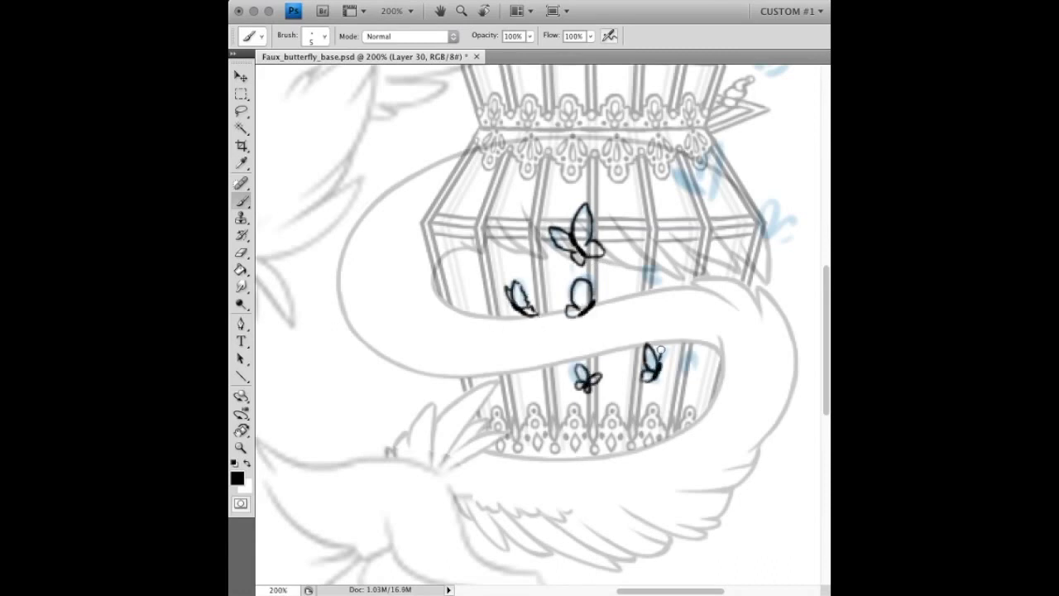
key("ctrl+z")
left_click_drag(522, 311, 505, 284)
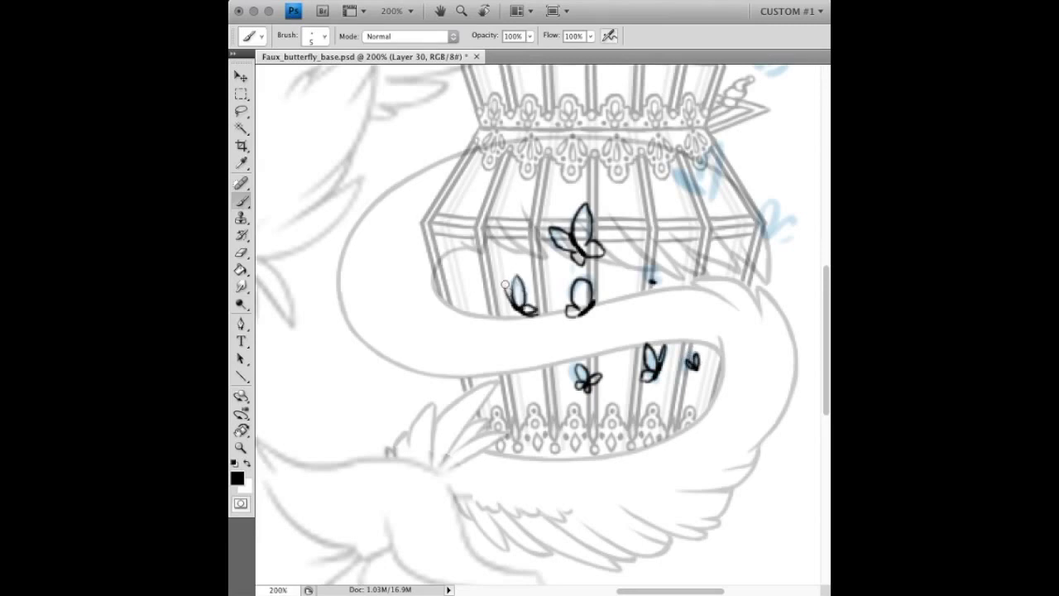
left_click_drag(648, 267, 662, 287)
- Ink more butterflies in the upper cage, on its left, and beside its right side
scroll(712, 232, "up", 2)
mouse_move(702, 245)
left_mouse_down()
mouse_move(709, 195)
mouse_move(722, 242)
mouse_move(706, 258)
mouse_move(733, 241)
mouse_move(697, 241)
mouse_move(597, 294)
left_mouse_up()
mouse_move(677, 286)
left_mouse_down()
mouse_move(681, 263)
mouse_move(700, 302)
left_mouse_up()
left_click_drag(394, 288, 385, 300)
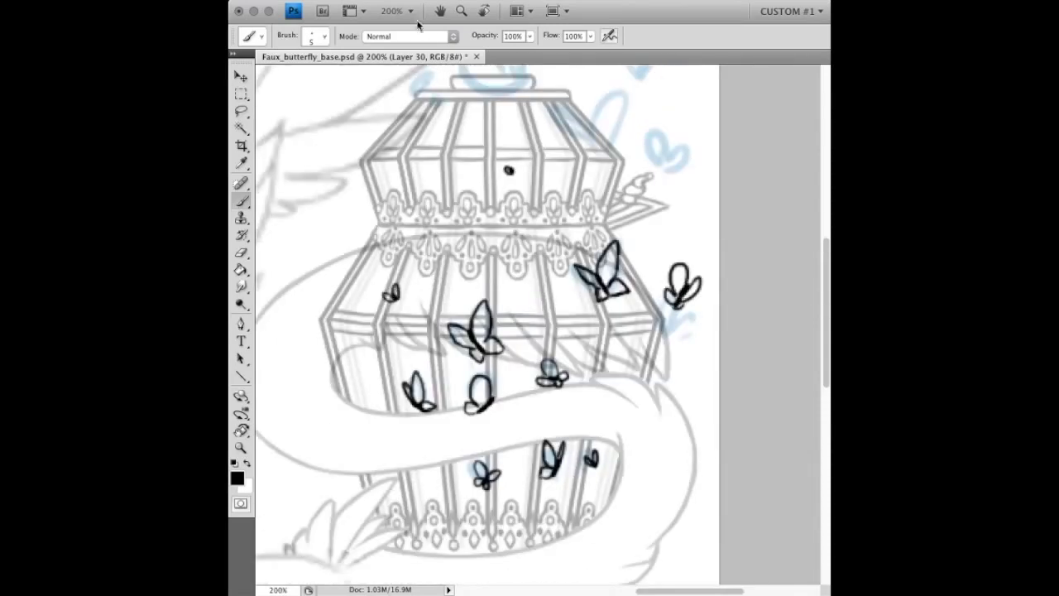
left_click_drag(530, 287, 534, 282)
left_click_drag(496, 331, 597, 465)
mouse_move(763, 280)
left_mouse_down()
mouse_move(769, 304)
mouse_move(784, 308)
left_mouse_up()
mouse_move(713, 220)
left_mouse_down()
mouse_move(692, 266)
mouse_move(718, 267)
mouse_move(695, 278)
left_mouse_up()
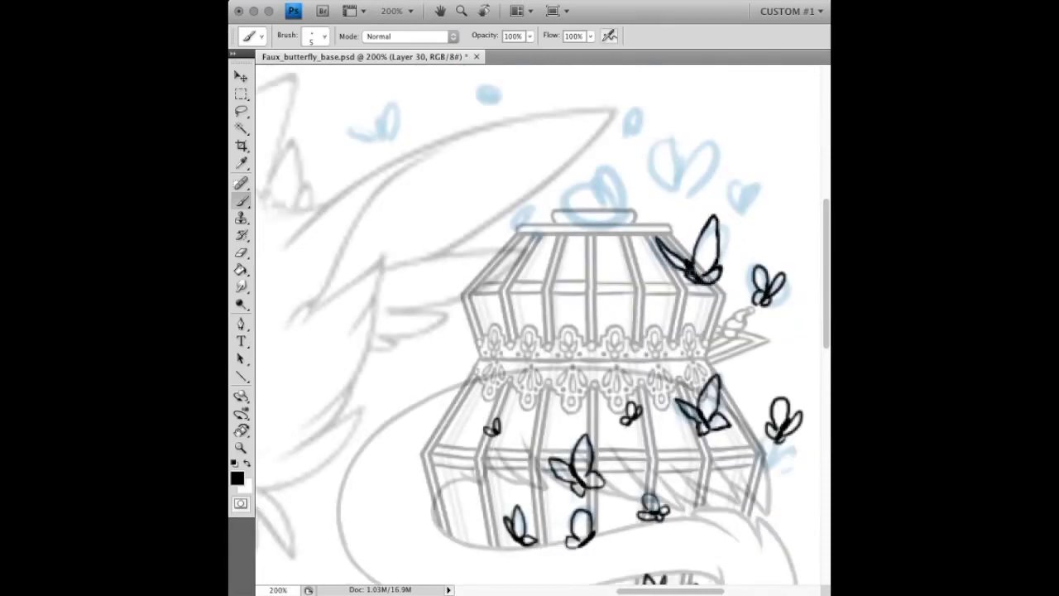
- Draw butterflies around the cage top and over the lid, undoing the lid butterfly
left_click_drag(750, 176, 745, 207)
left_click_drag(678, 161, 680, 190)
left_click_drag(631, 116, 633, 132)
left_click_drag(526, 213, 528, 231)
mouse_move(594, 183)
left_mouse_down()
mouse_move(622, 217)
mouse_move(609, 164)
left_mouse_up()
mouse_move(610, 166)
left_mouse_down()
mouse_move(632, 213)
mouse_move(556, 195)
left_mouse_up()
left_click_drag(598, 214, 616, 237)
key("ctrl+alt+z")
key("ctrl+alt+z")
key("ctrl+alt+z")
- Ink butterflies above the cage's right and upper-left, and redraw one over the lid
left_click_drag(685, 166, 704, 157)
mouse_move(687, 195)
left_mouse_down()
mouse_move(668, 145)
mouse_move(677, 177)
left_mouse_up()
left_click_drag(596, 179, 619, 217)
mouse_move(607, 156)
left_mouse_down()
mouse_move(630, 212)
mouse_move(561, 184)
left_mouse_up()
left_click_drag(603, 210, 612, 232)
left_click_drag(559, 192, 721, 205)
left_click_drag(647, 101, 662, 121)
left_click_drag(553, 114, 553, 159)
left_click_drag(678, 248, 551, 252)
- Replace the lid butterfly with a smaller one, hide the blue sketches, and zoom out to check
key("ctrl+alt+z")
mouse_move(627, 175)
left_mouse_down()
mouse_move(634, 230)
mouse_move(619, 172)
left_mouse_up()
mouse_move(639, 222)
left_mouse_down()
mouse_move(654, 175)
mouse_move(642, 232)
left_mouse_up()
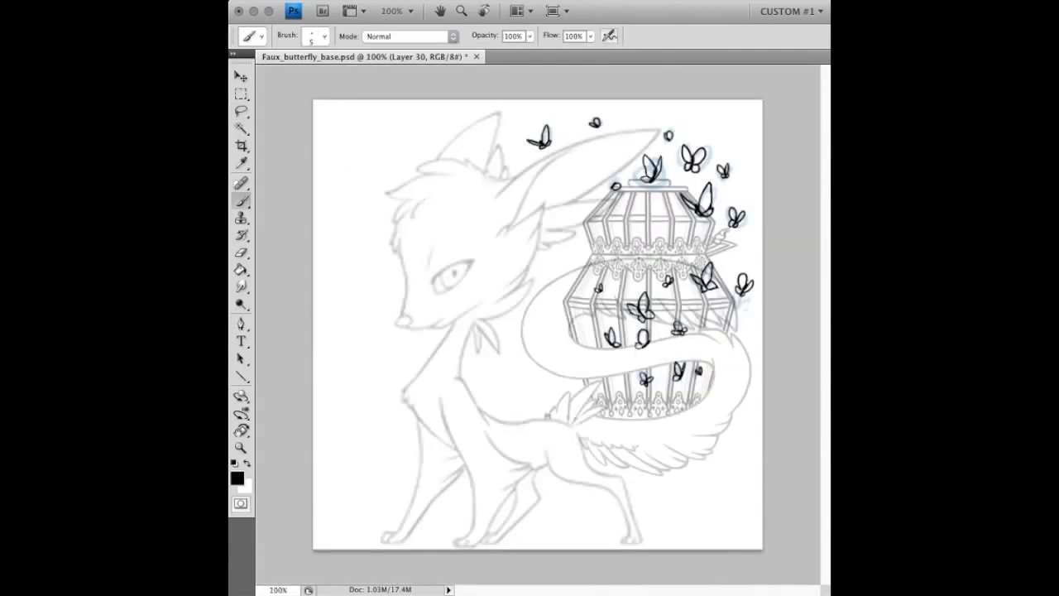
left_click_drag(670, 273, 707, 277)
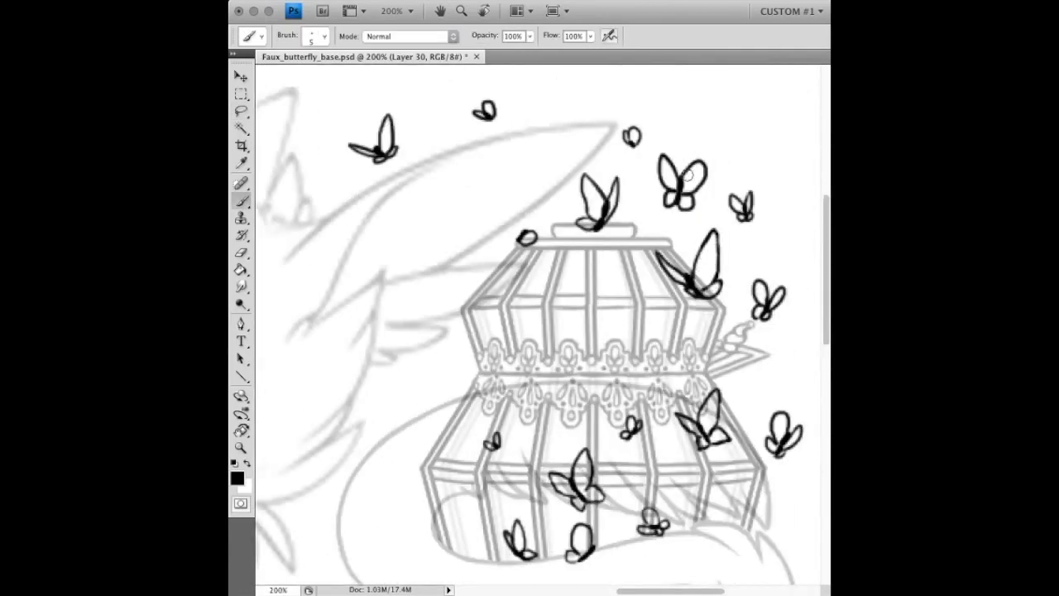
key("ctrl+minus")
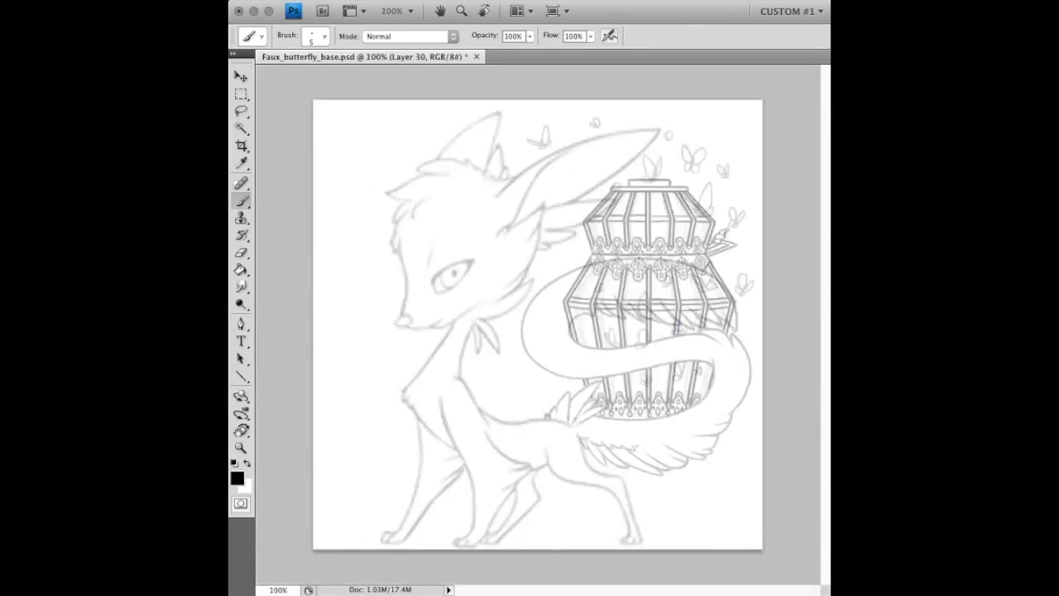
- Zoom in, add a new layer, and ink the fox's head outline and left cheek
key("ctrl+plus")
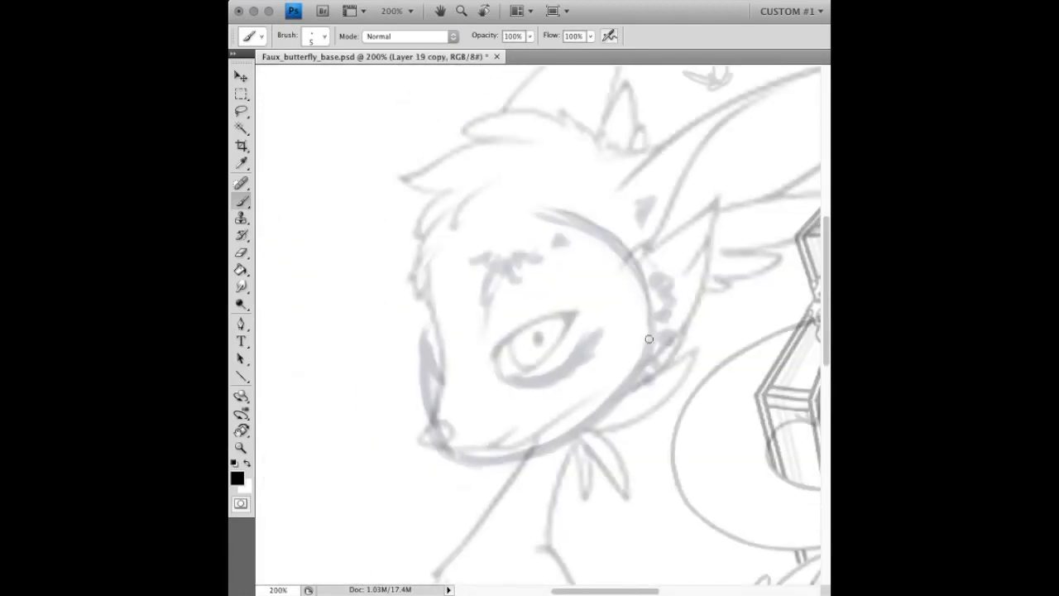
key("ctrl+shift+alt+n")
left_click_drag(428, 263, 453, 455)
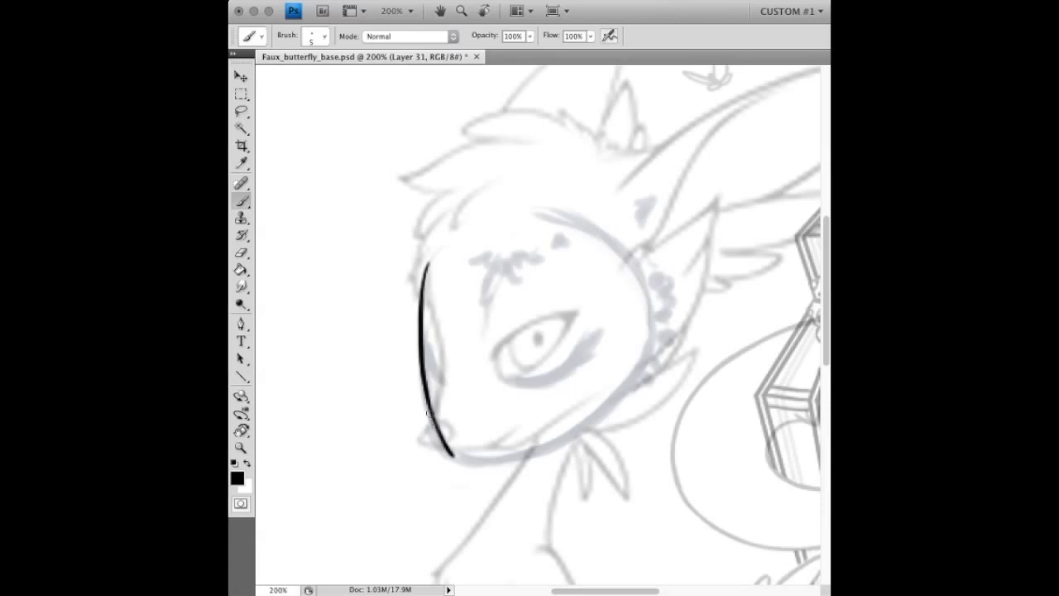
left_click_drag(400, 383, 549, 449)
mouse_move(450, 237)
left_mouse_down()
mouse_move(626, 414)
mouse_move(437, 359)
left_mouse_up()
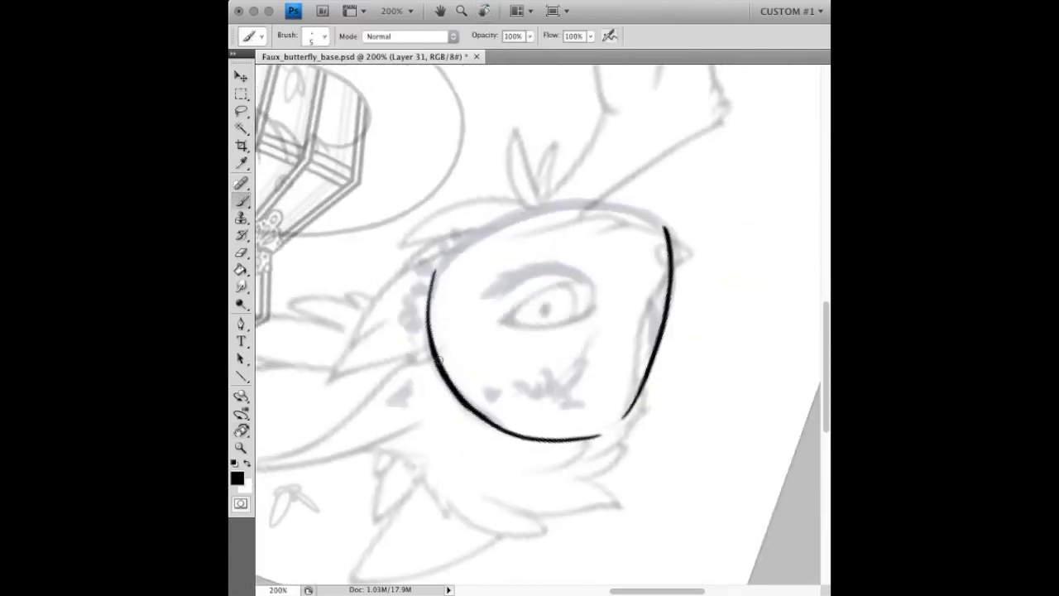
left_click_drag(489, 418, 433, 316)
key("ctrl+z")
- Redraw the cheek stroke and close the outline gaps using rotated canvas views
key("r")
mouse_move(527, 422)
left_mouse_down()
mouse_move(434, 263)
mouse_move(466, 171)
mouse_move(472, 236)
mouse_move(447, 455)
left_mouse_up()
key("b")
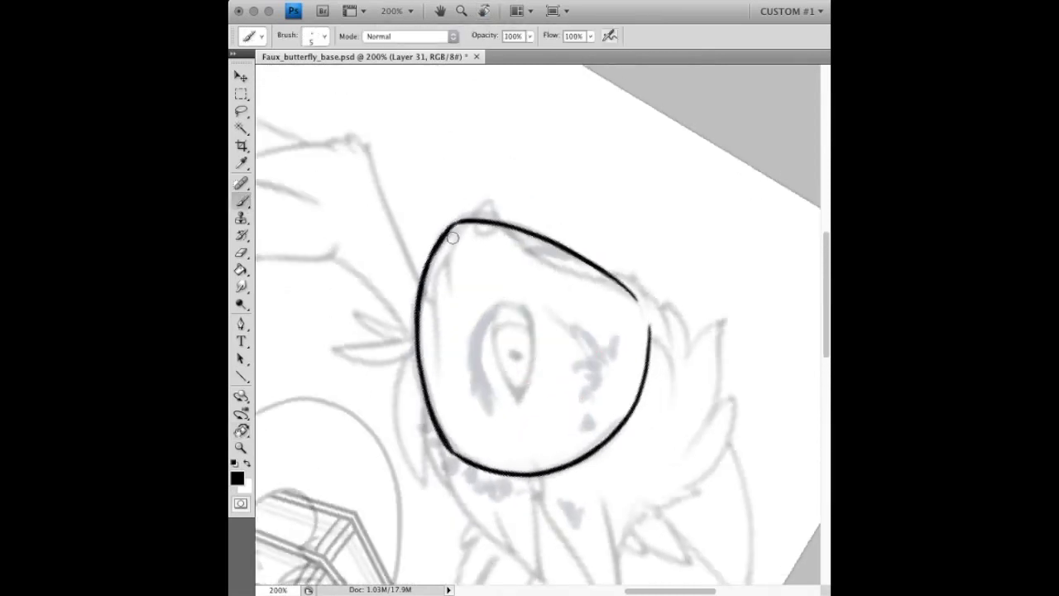
key("r")
key("b")
mouse_move(745, 372)
left_mouse_down()
mouse_move(473, 107)
mouse_move(435, 356)
left_mouse_up()
key("r")
key("b")
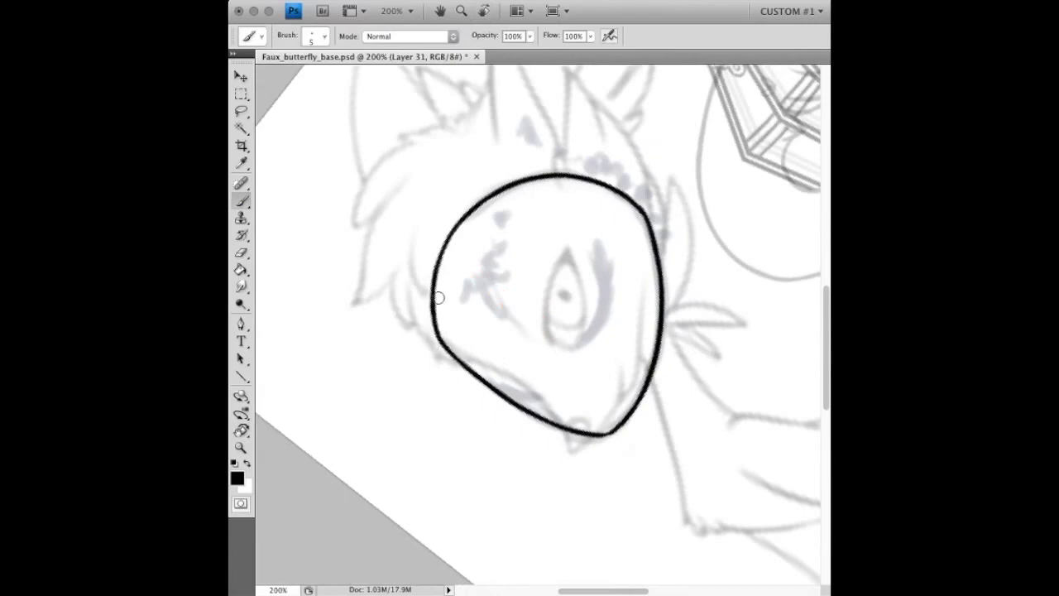
key("r")
left_click(428, 36)
key("b")
- Ink a closed eyelid with lashes and a row of beads over the head outline
mouse_move(542, 369)
left_mouse_down()
mouse_move(615, 349)
mouse_move(629, 330)
mouse_move(571, 369)
left_mouse_up()
left_click_drag(478, 327, 464, 371)
left_click_drag(649, 357, 575, 379)
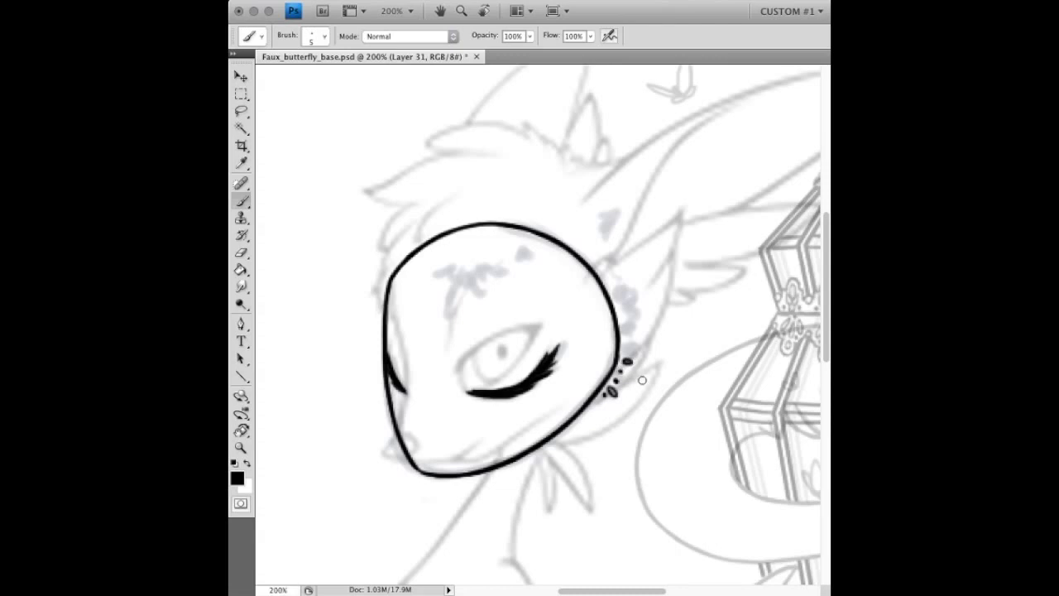
left_click_drag(620, 305, 575, 235)
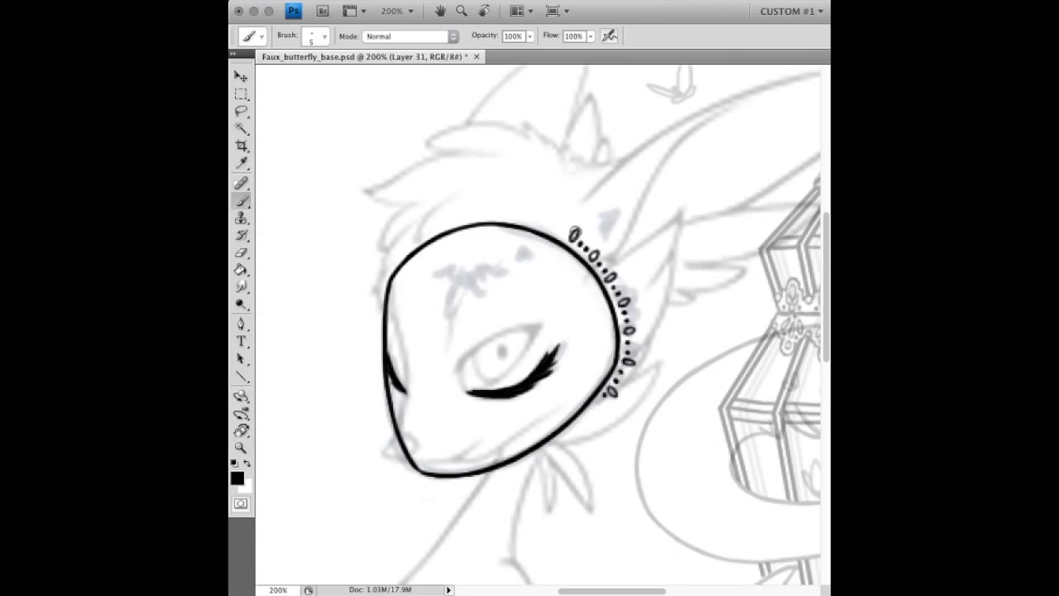
mouse_move(526, 203)
left_mouse_down()
mouse_move(424, 223)
mouse_move(375, 294)
left_mouse_up()
- On a new layer, paint lace scallops along the right side of the head outline
key("ctrl+shift+alt+n")
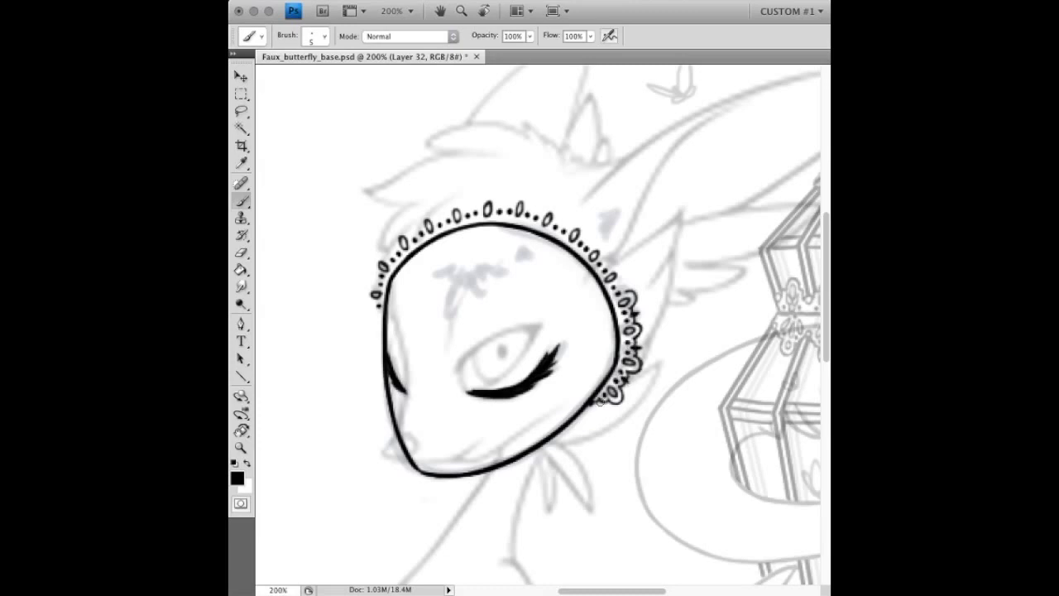
key("ctrl+z")
left_click_drag(637, 368, 608, 403)
left_click_drag(615, 290, 590, 229)
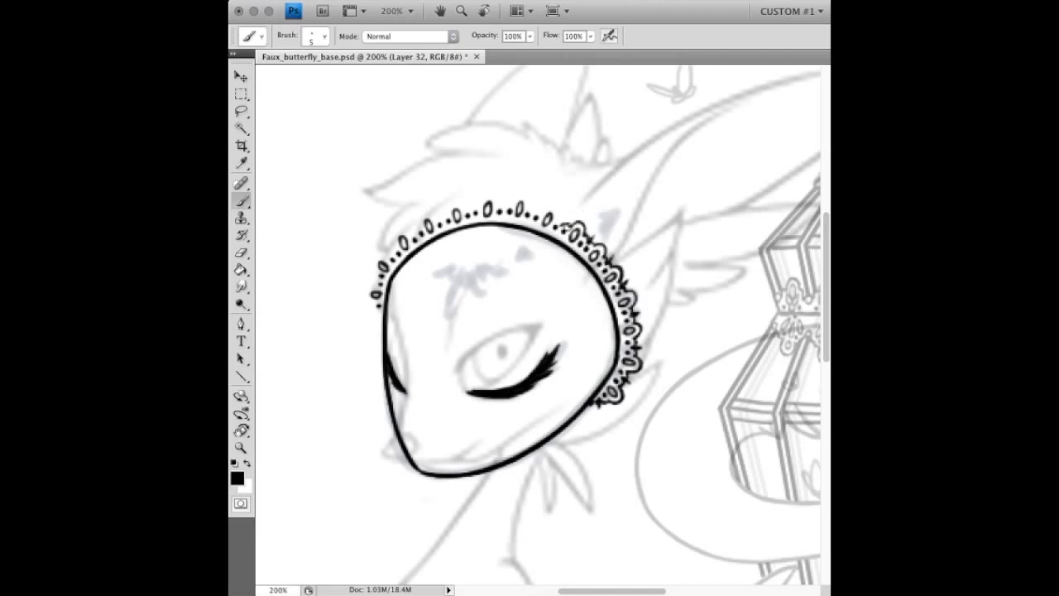
left_click_drag(546, 217, 560, 207)
key("ctrl+z")
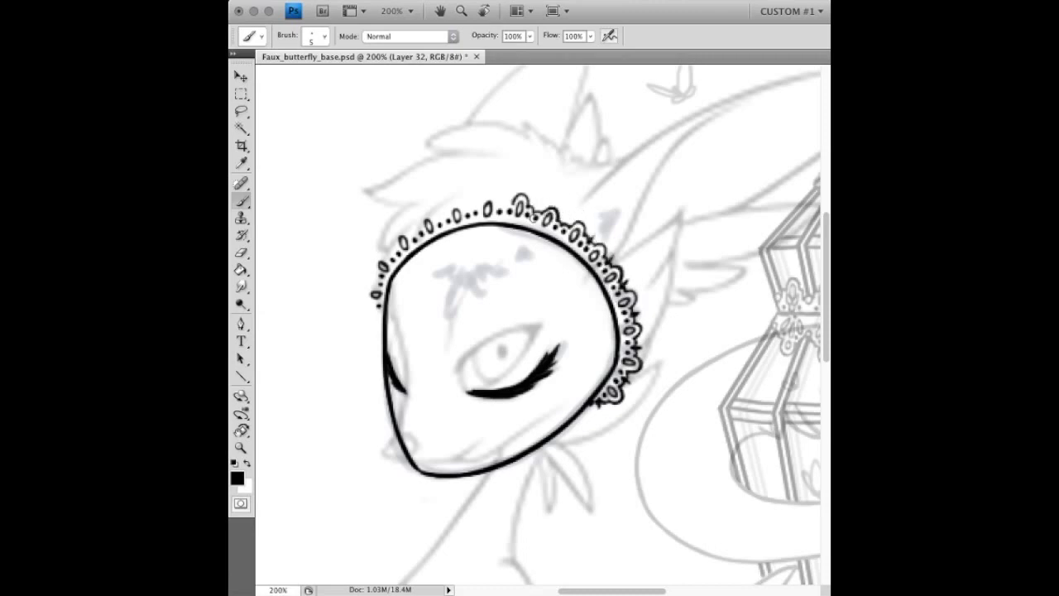
- Paint lace loops across the top and down the left edge, then begin forehead beads on a new layer
left_click_drag(497, 201, 421, 221)
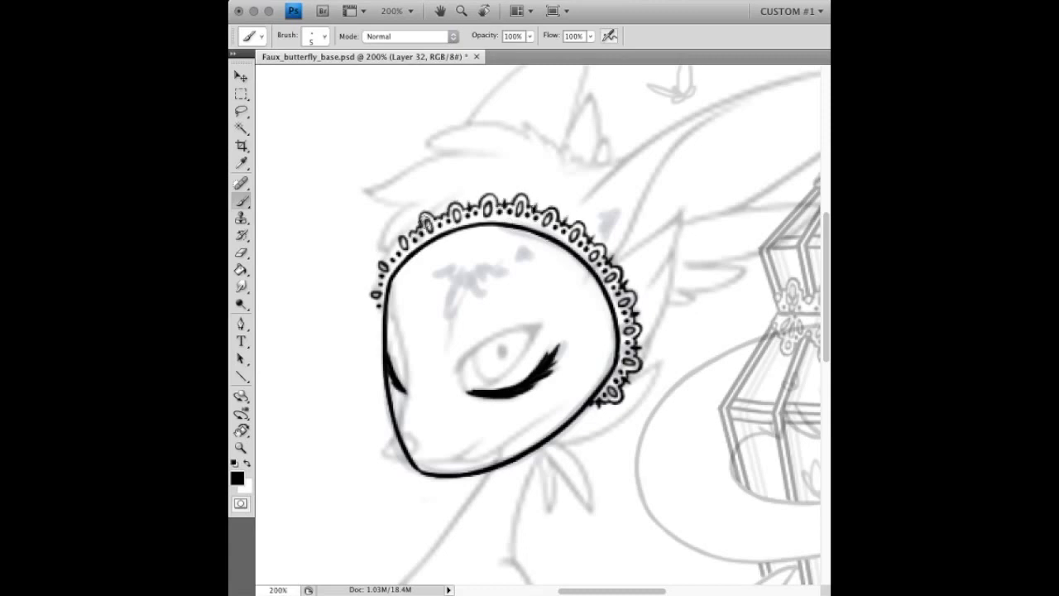
left_click_drag(374, 275, 381, 311)
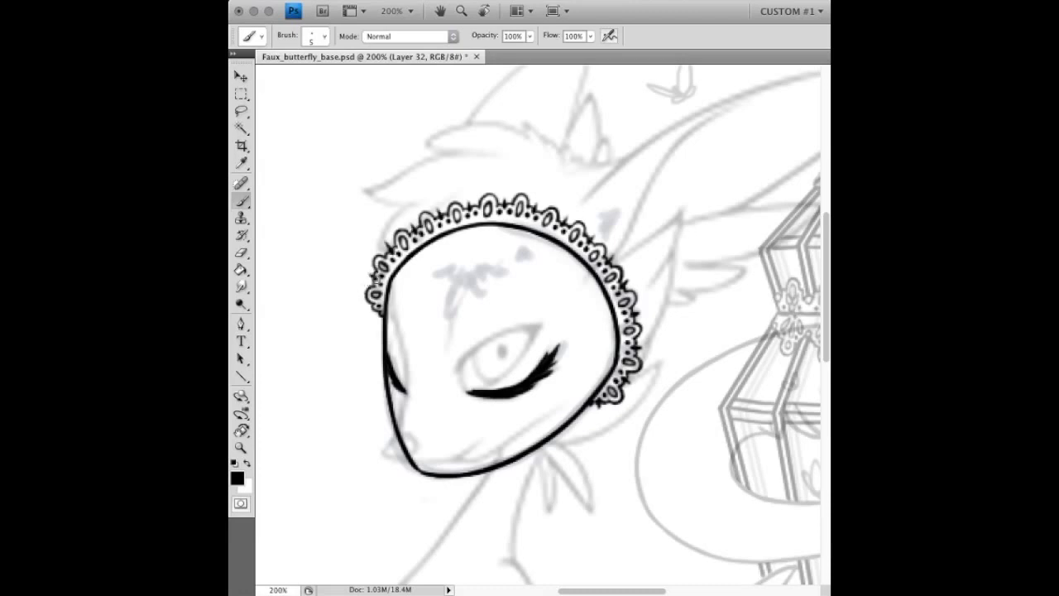
key("ctrl+shift+alt+n")
left_click_drag(466, 269, 480, 290)
- Extend the forehead bead chain with loops to the right and left
left_click_drag(491, 281, 519, 251)
left_click_drag(460, 267, 452, 285)
left_click_drag(446, 266, 432, 291)
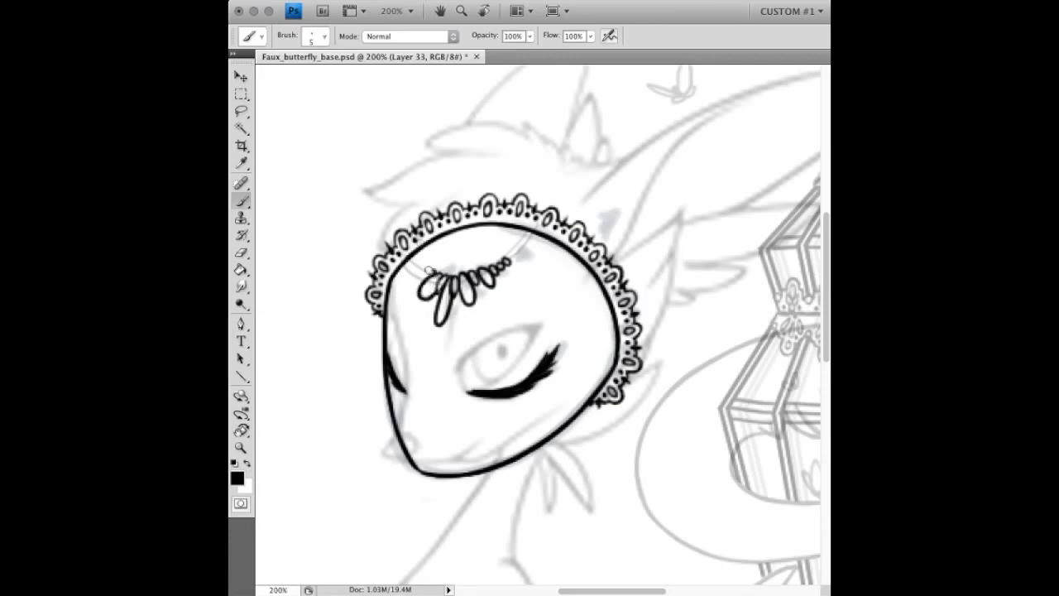
mouse_move(412, 259)
left_mouse_down()
mouse_move(417, 280)
mouse_move(423, 270)
left_mouse_up()
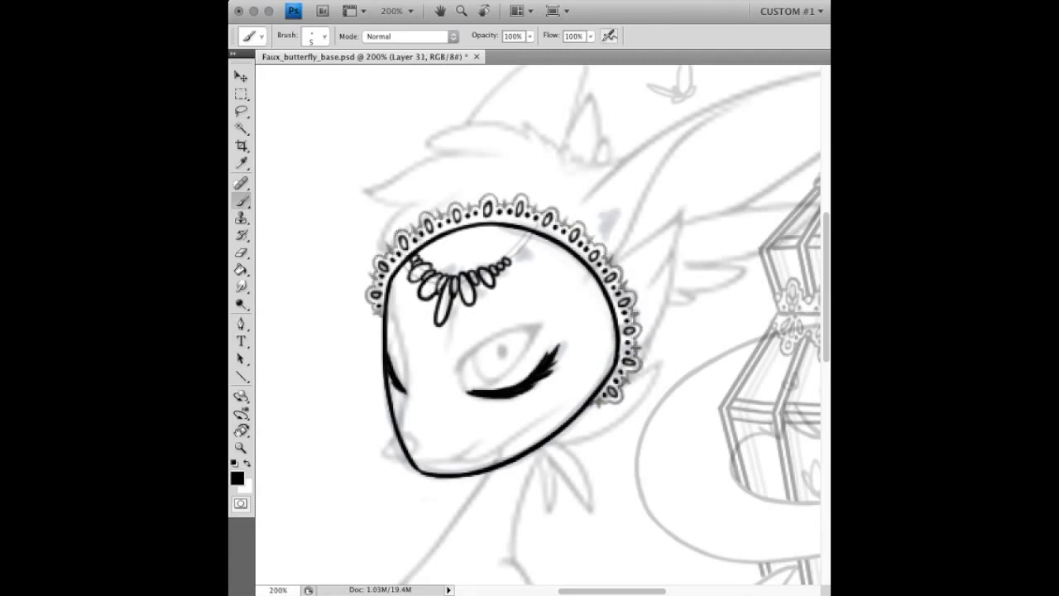
- Add round beads at both chain ends and small beads up toward the headband, and begin the hair curl
left_click_drag(511, 248, 513, 250)
left_click_drag(407, 240, 409, 242)
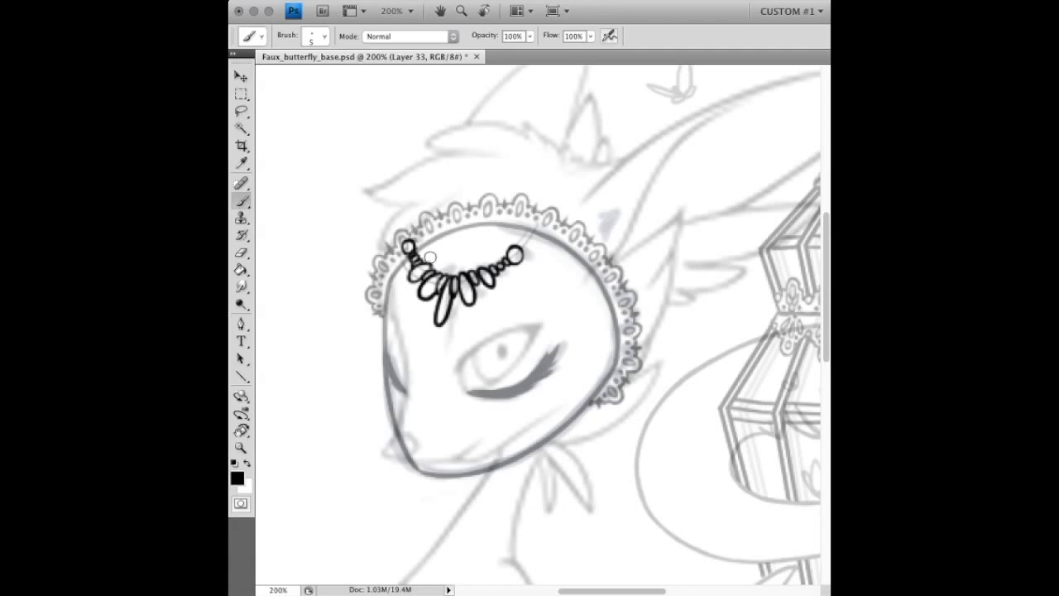
left_click_drag(520, 247, 584, 196)
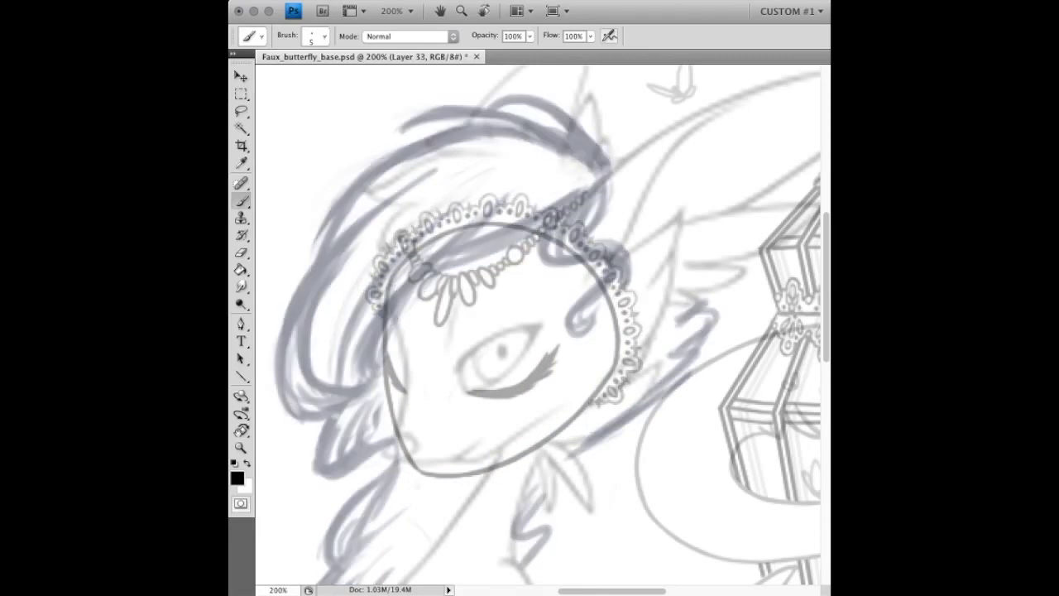
key("r")
mouse_move(426, 207)
left_mouse_down()
mouse_move(464, 199)
mouse_move(495, 225)
mouse_move(563, 247)
left_mouse_up()
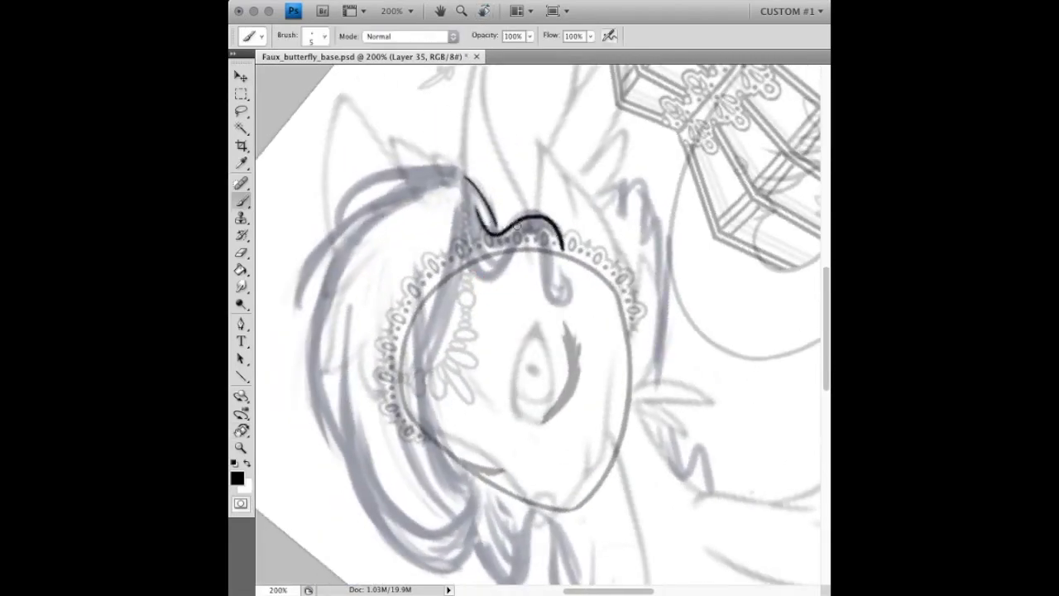
- Ink and reshape the looping hair curl over the headband, thickening its left stroke
mouse_move(465, 190)
left_mouse_down()
mouse_move(538, 240)
mouse_move(567, 286)
left_mouse_up()
mouse_move(538, 248)
left_mouse_down()
mouse_move(564, 296)
mouse_move(556, 307)
left_mouse_up()
left_click_drag(542, 224, 558, 302)
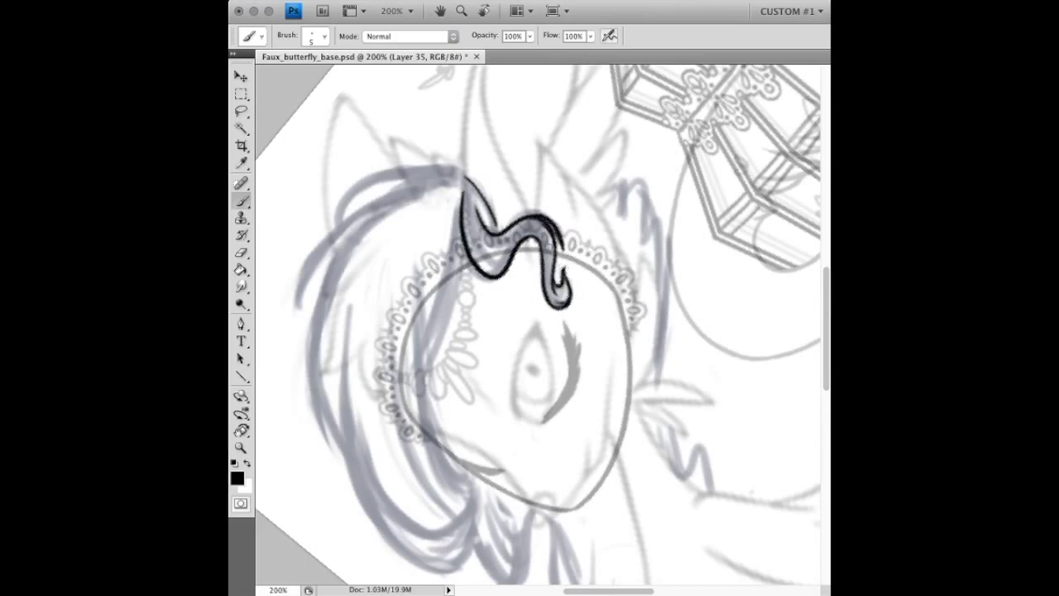
left_click_drag(454, 227, 372, 99)
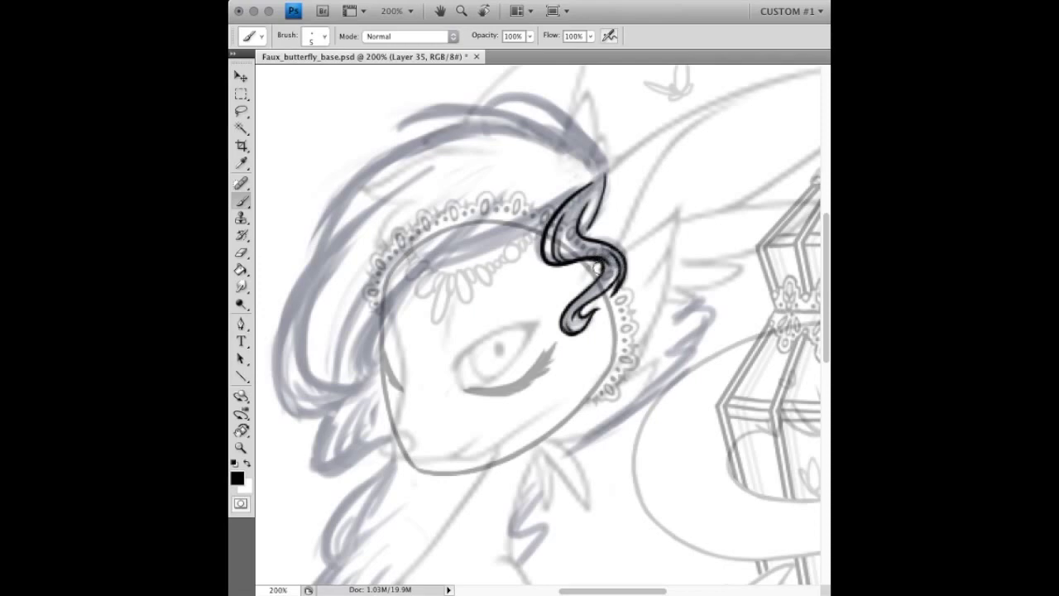
left_click_drag(613, 290, 556, 273)
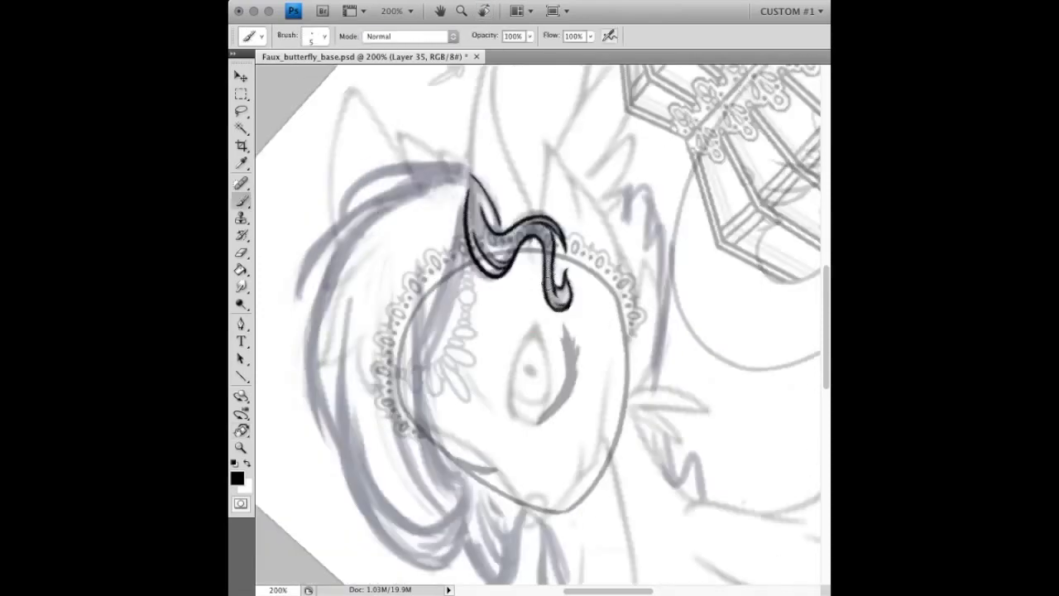
mouse_move(470, 180)
left_mouse_down()
mouse_move(476, 216)
mouse_move(414, 377)
left_mouse_up()
- Ink the long hair strands and outline running down the left of the face
mouse_move(465, 198)
left_mouse_down()
mouse_move(416, 369)
mouse_move(407, 364)
left_mouse_up()
left_click_drag(423, 245, 460, 475)
left_click_drag(420, 402, 464, 485)
left_click_drag(433, 444, 463, 484)
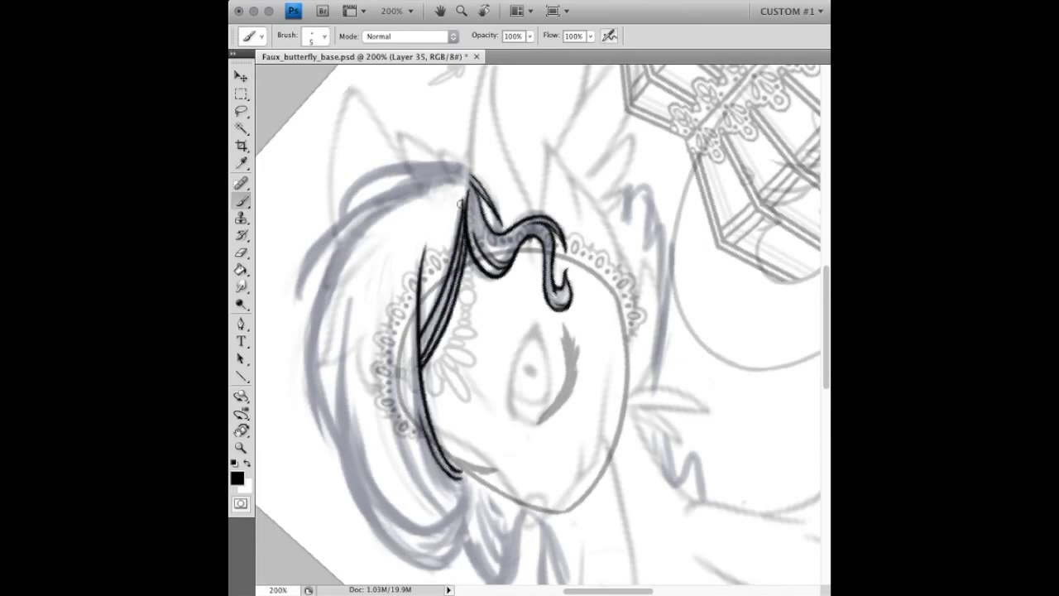
key("r")
left_click_drag(459, 198, 579, 248)
- Ink an arcing strand over the head and a long strand with inner hatching
left_click_drag(564, 213, 593, 338)
mouse_move(546, 226)
left_mouse_down()
mouse_move(579, 237)
mouse_move(592, 335)
mouse_move(577, 217)
left_mouse_up()
key("ctrl+z")
key("ctrl+z")
key("ctrl+z")
key("ctrl+z")
left_click_drag(488, 155, 591, 336)
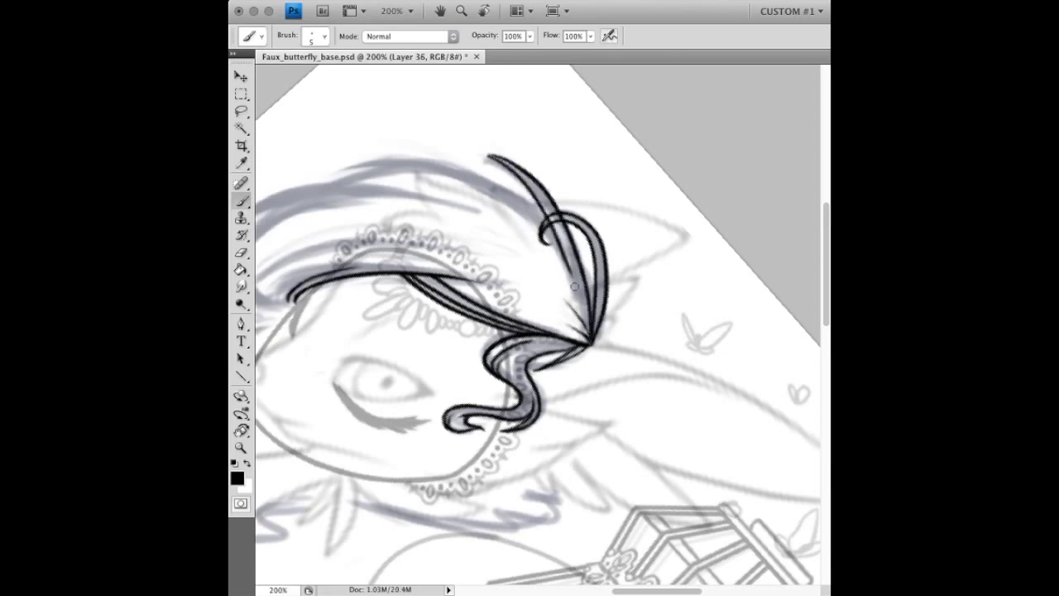
mouse_move(549, 240)
left_mouse_down()
mouse_move(589, 335)
mouse_move(497, 248)
left_mouse_up()
- Close the curl and ink a long strand with the canvas rotated
key("r")
key("b")
mouse_move(448, 311)
left_mouse_down()
mouse_move(463, 356)
mouse_move(567, 487)
left_mouse_up()
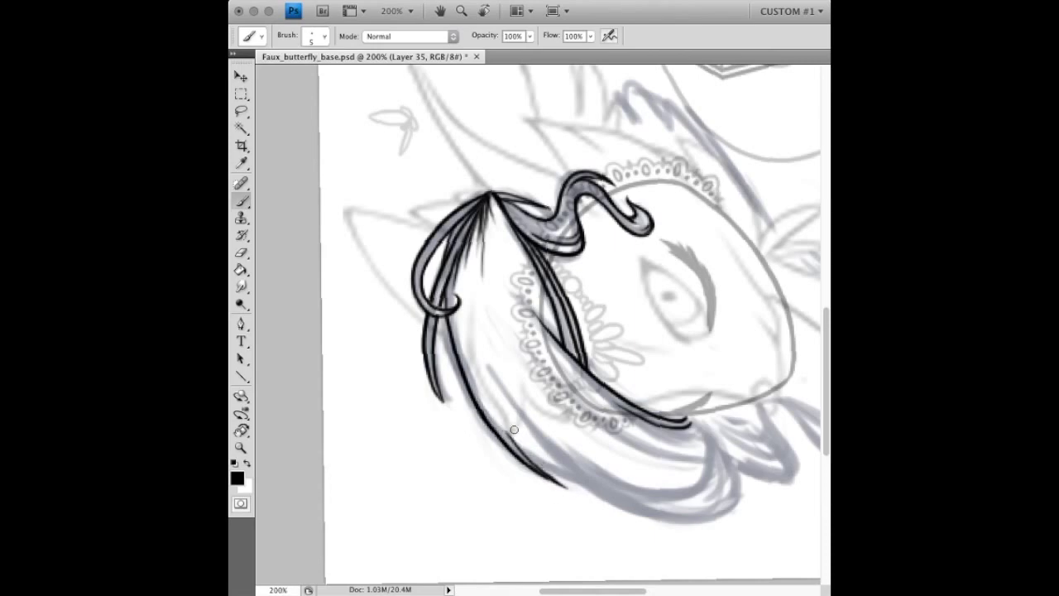
key("r")
left_click_drag(510, 451, 403, 241)
key("r")
left_click_drag(448, 296, 435, 316)
key("b")
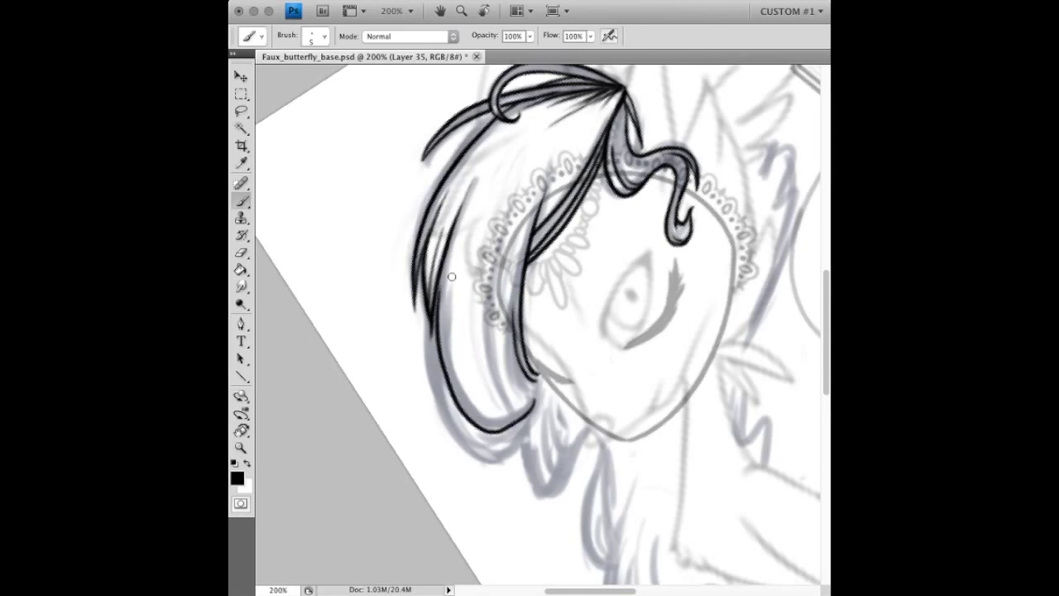
- Ink a cluster of hair strands beside the face and along the outer hair edge
left_click_drag(447, 285, 464, 406)
left_click_drag(482, 265, 522, 414)
left_click_drag(497, 227, 483, 360)
left_click_drag(480, 313, 513, 422)
left_click_drag(511, 360, 542, 406)
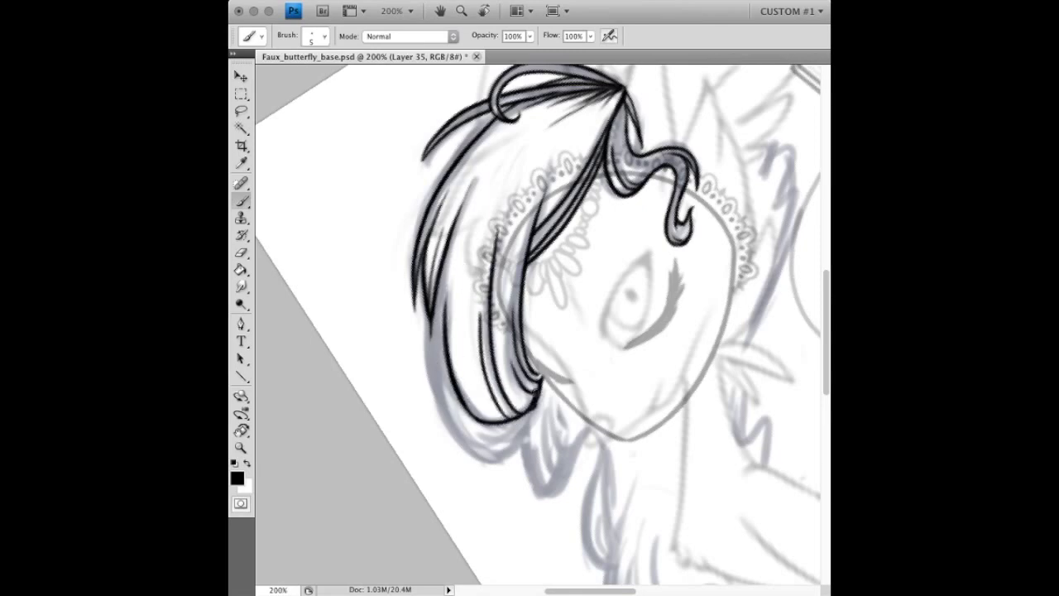
mouse_move(430, 324)
left_mouse_down()
mouse_move(436, 389)
mouse_move(487, 457)
mouse_move(465, 436)
left_mouse_up()
left_click_drag(439, 344, 462, 422)
left_click_drag(442, 287, 451, 416)
mouse_move(436, 335)
left_mouse_down()
mouse_move(437, 389)
mouse_move(291, 255)
left_mouse_up()
left_click_drag(469, 249, 465, 245)
- Ink strands along the outer left curve, a wavy stroke below, and zigzag chin fur
left_click_drag(463, 209, 493, 273)
mouse_move(473, 207)
left_mouse_down()
mouse_move(490, 275)
mouse_move(539, 161)
mouse_move(571, 233)
left_mouse_up()
left_click_drag(536, 157, 570, 235)
left_click_drag(560, 177, 583, 257)
mouse_move(571, 219)
left_mouse_down()
mouse_move(581, 285)
mouse_move(557, 359)
left_mouse_up()
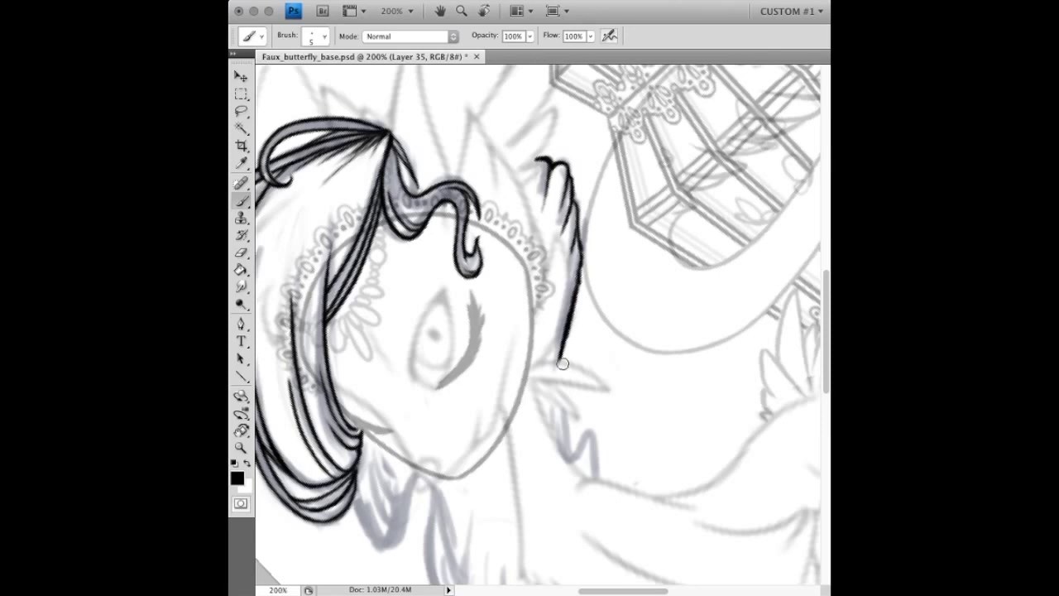
mouse_move(564, 426)
left_mouse_down()
mouse_move(599, 476)
mouse_move(652, 324)
left_mouse_up()
mouse_move(410, 335)
left_mouse_down()
mouse_move(476, 321)
mouse_move(505, 437)
left_mouse_up()
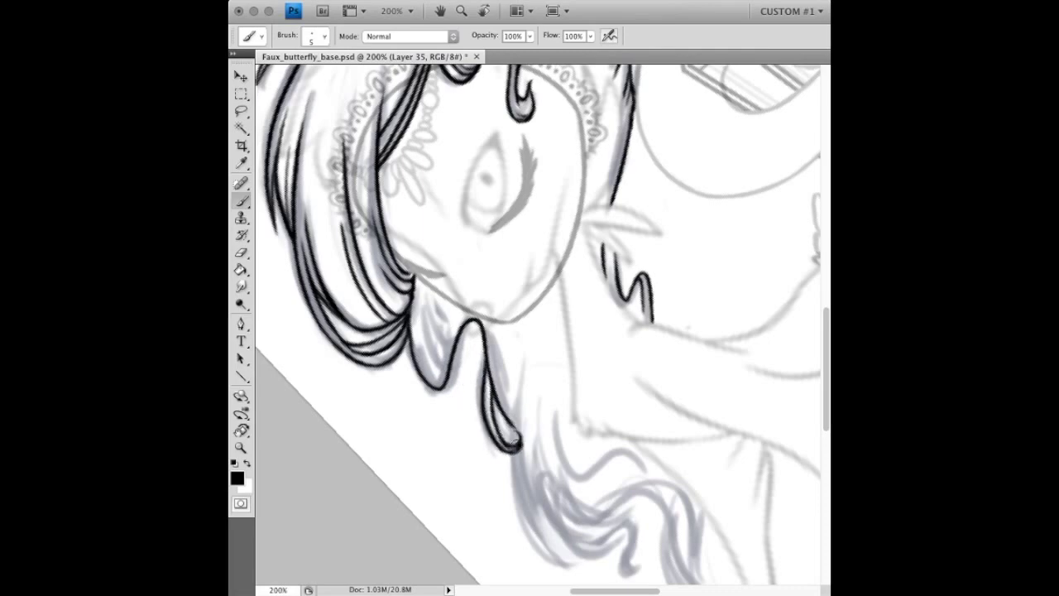
- On a new layer, ink thin inner lines on the hair strands and neck fur
key("ctrl+shift+alt+n")
left_click_drag(447, 374, 415, 277)
left_click_drag(515, 481, 520, 357)
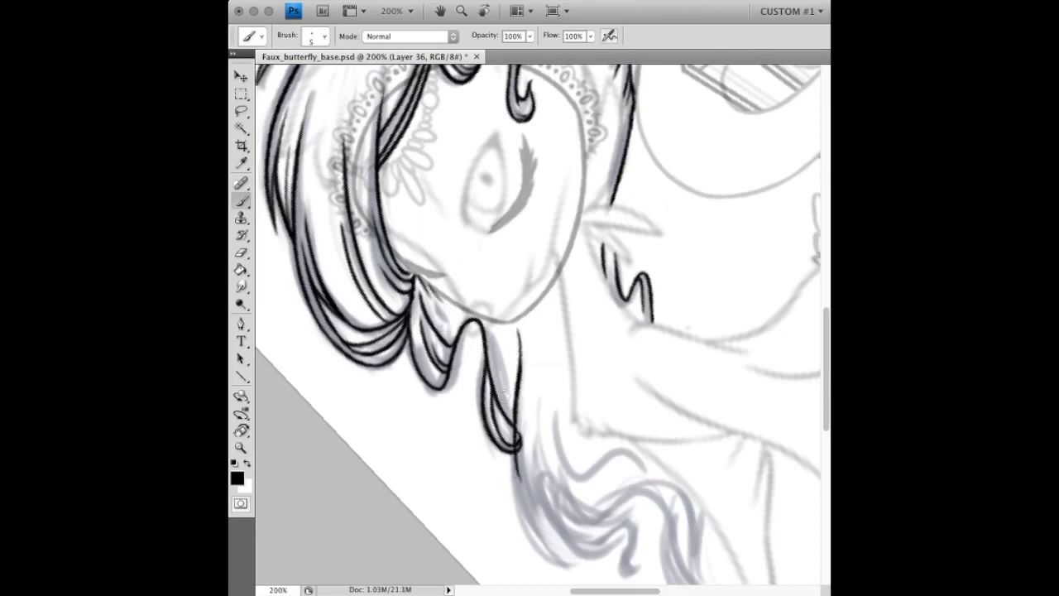
left_click_drag(555, 279, 552, 342)
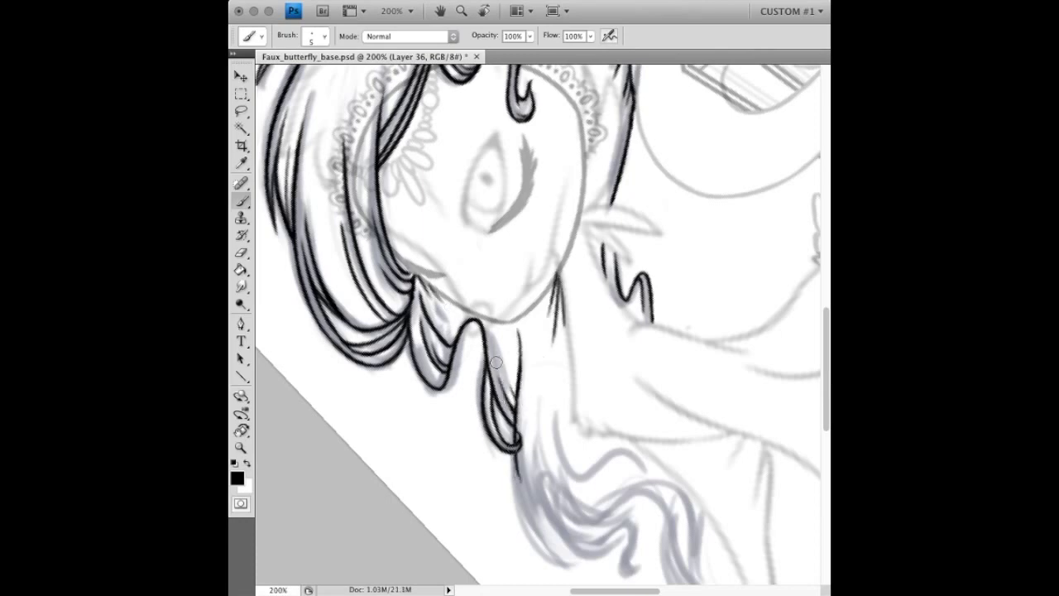
left_click_drag(496, 362, 458, 230)
left_click_drag(665, 358, 702, 472)
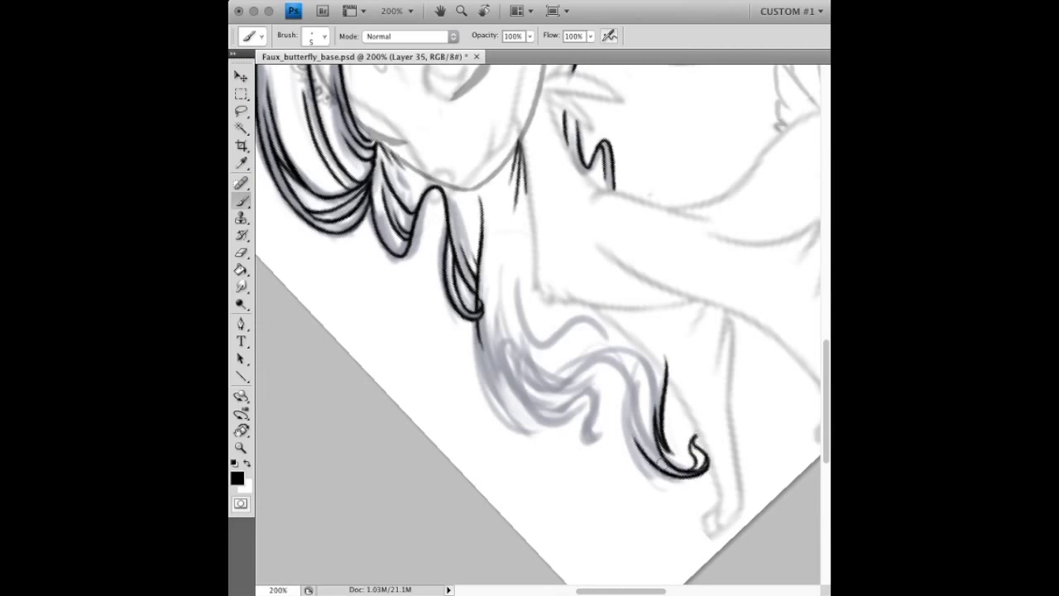
- Rotate the view and thicken the hooked curve near the lock's tip
key("Escape")
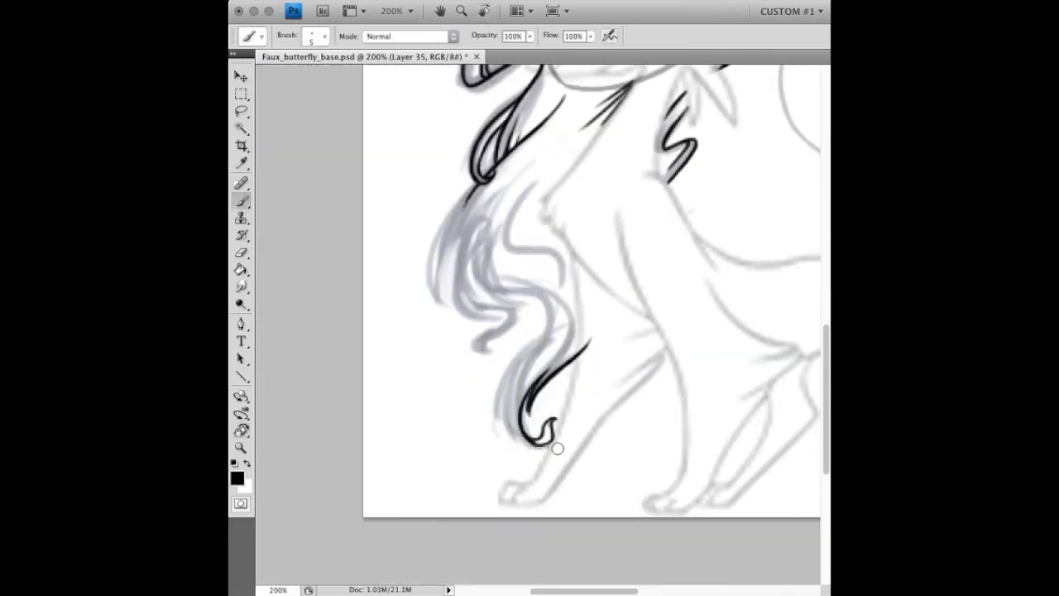
key("r")
left_click_drag(398, 314, 309, 307)
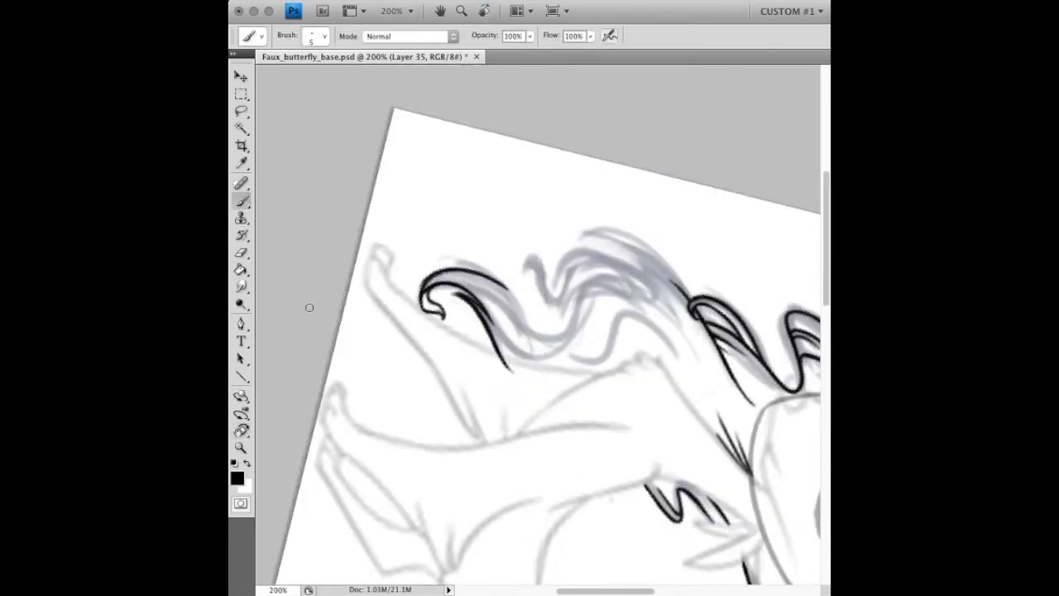
mouse_move(422, 312)
left_mouse_down()
mouse_move(511, 299)
mouse_move(526, 326)
mouse_move(508, 324)
mouse_move(592, 377)
left_mouse_up()
key("r")
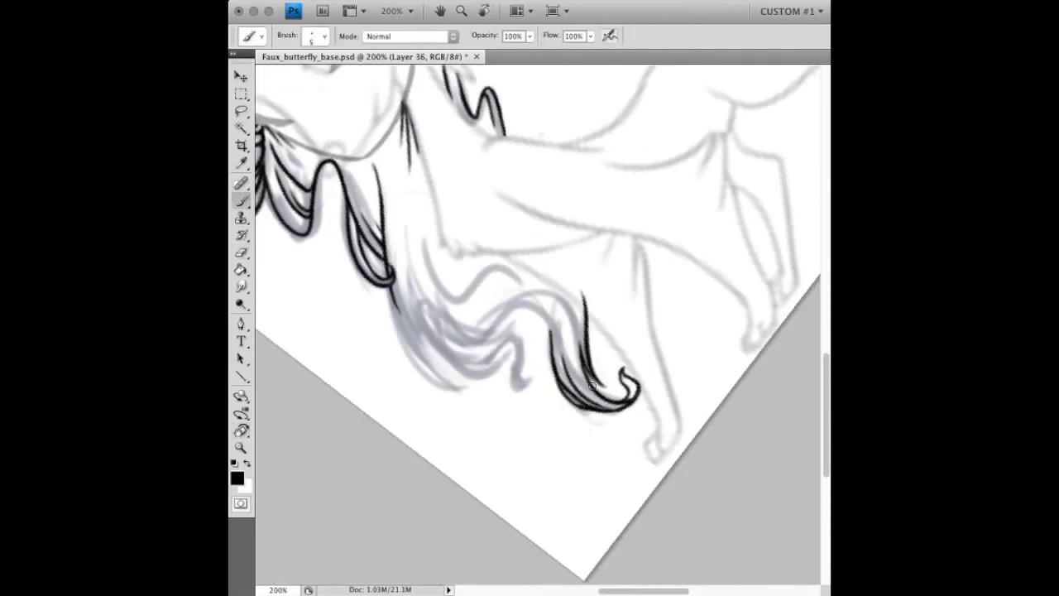
left_click_drag(557, 282, 585, 360)
key("ctrl+z")
- Ink and darken the lock's strokes along the grey sketch, including its curving upper edge
left_click_drag(393, 286, 460, 389)
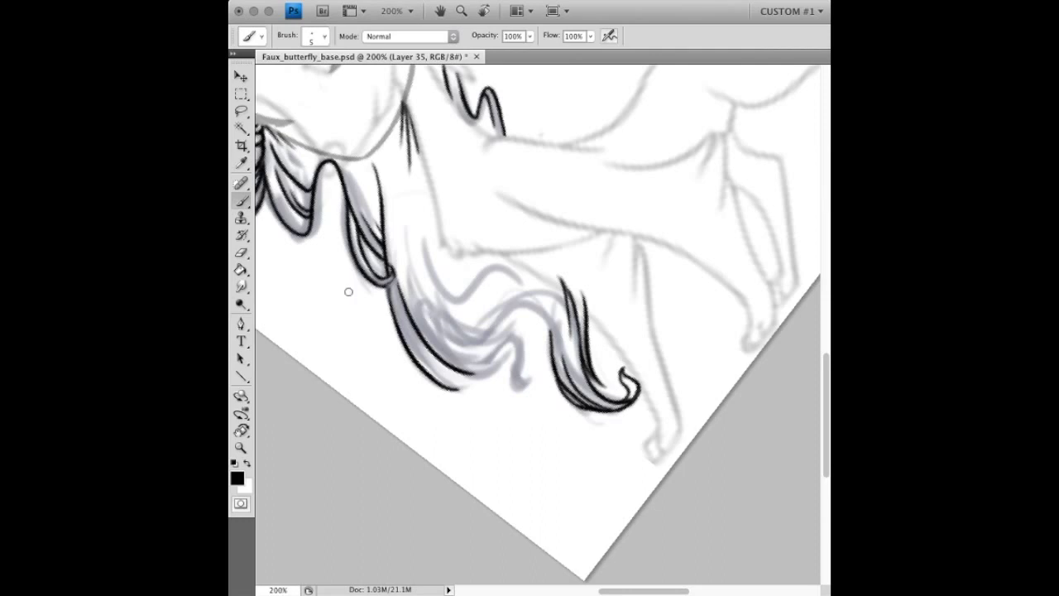
left_click_drag(394, 286, 435, 358)
left_click_drag(392, 299, 453, 394)
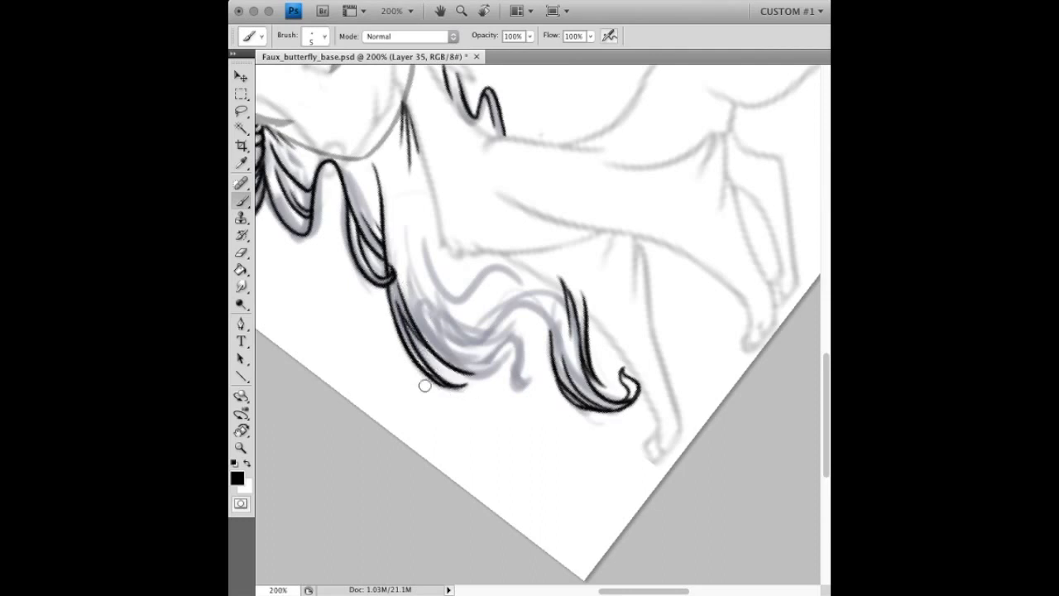
left_click_drag(420, 240, 553, 265)
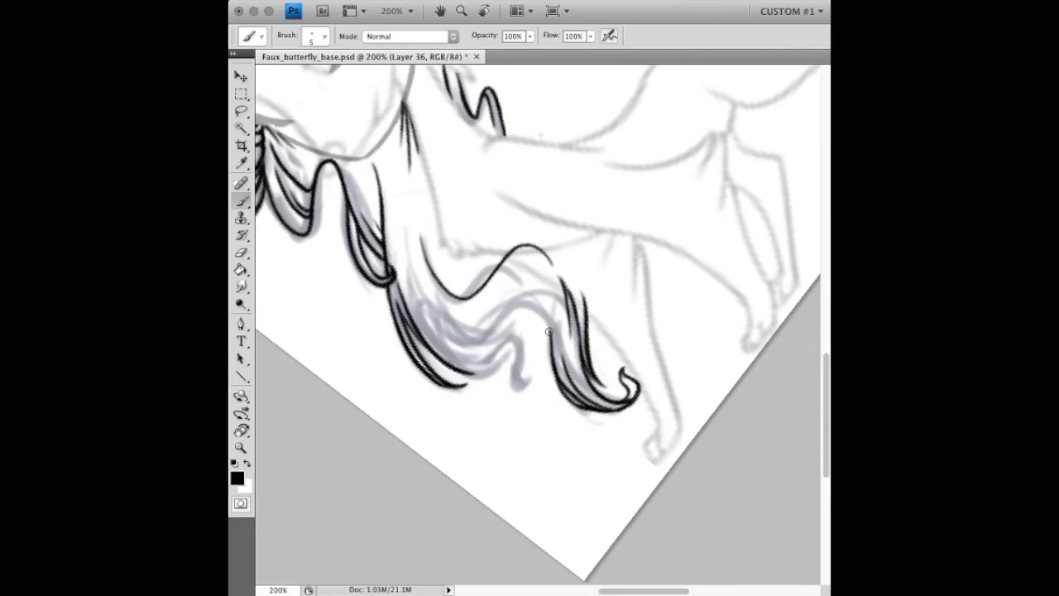
key("r")
mouse_move(549, 331)
left_mouse_down()
mouse_move(496, 66)
mouse_move(463, 322)
left_mouse_up()
key("b")
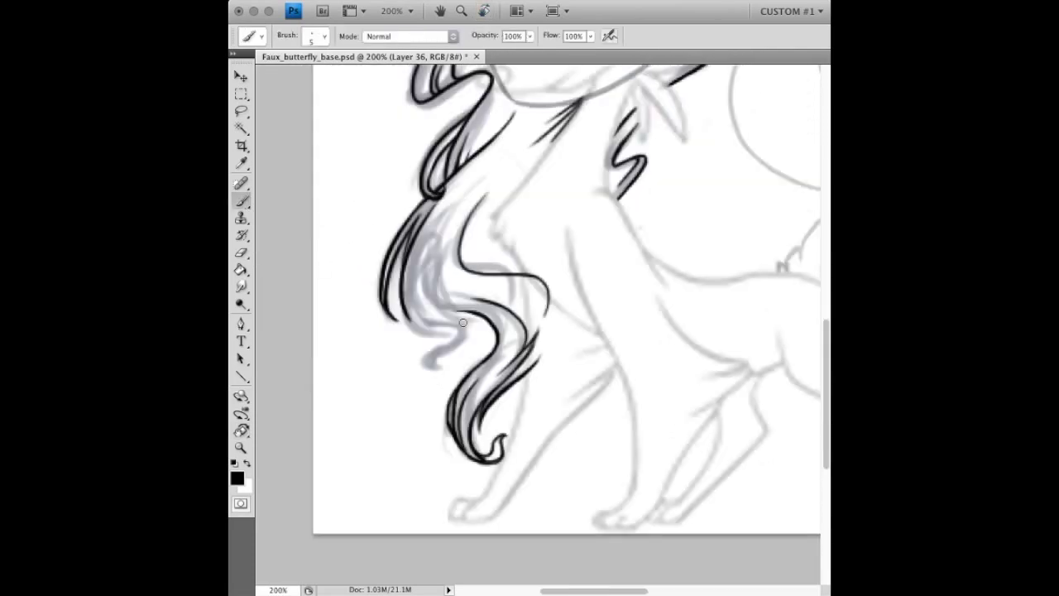
left_click_drag(416, 244, 480, 318)
- Back on the main hair layer, ink thin inner strand lines up the lock
key("r")
left_click_drag(465, 65, 497, 249)
key("b")
left_click_drag(417, 298, 443, 335)
left_click_drag(451, 248, 485, 275)
key("ctrl+z")
mouse_move(435, 336)
left_mouse_down()
mouse_move(430, 288)
mouse_move(446, 225)
left_mouse_up()
left_click_drag(413, 346, 405, 225)
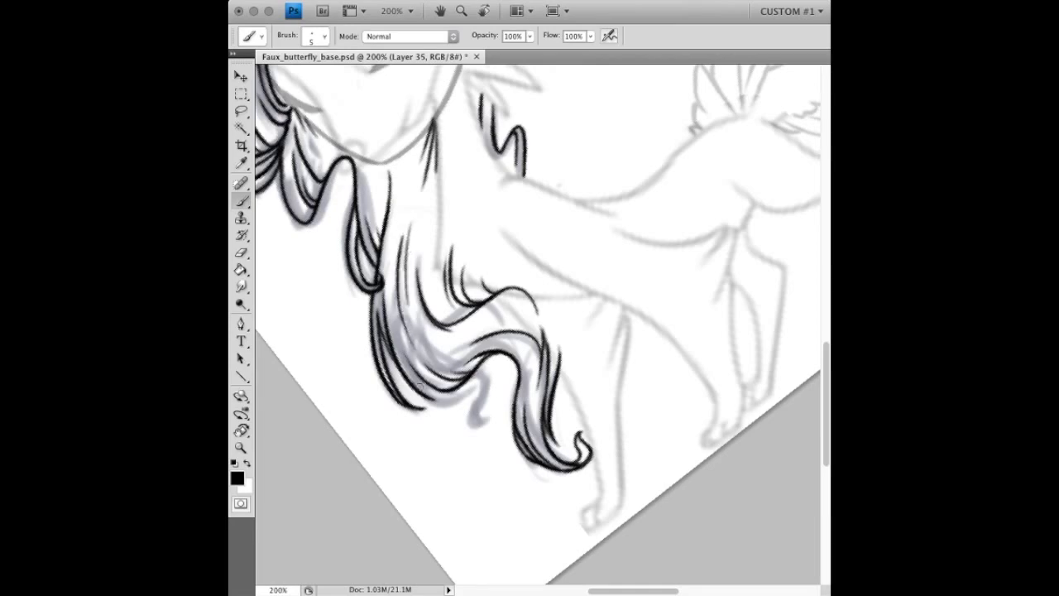
- Ink and thicken the curled tip at the bottom of the lock
left_click_drag(418, 387, 441, 352)
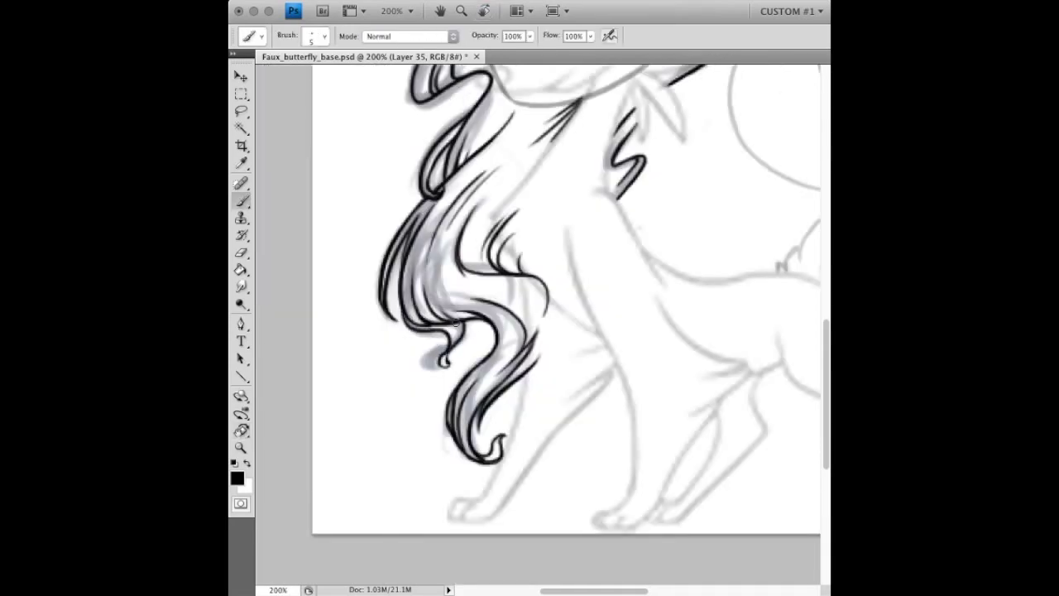
left_click_drag(443, 344, 435, 378)
left_click_drag(414, 305, 437, 362)
mouse_move(454, 319)
left_mouse_down()
mouse_move(438, 366)
mouse_move(487, 317)
left_mouse_up()
key("r")
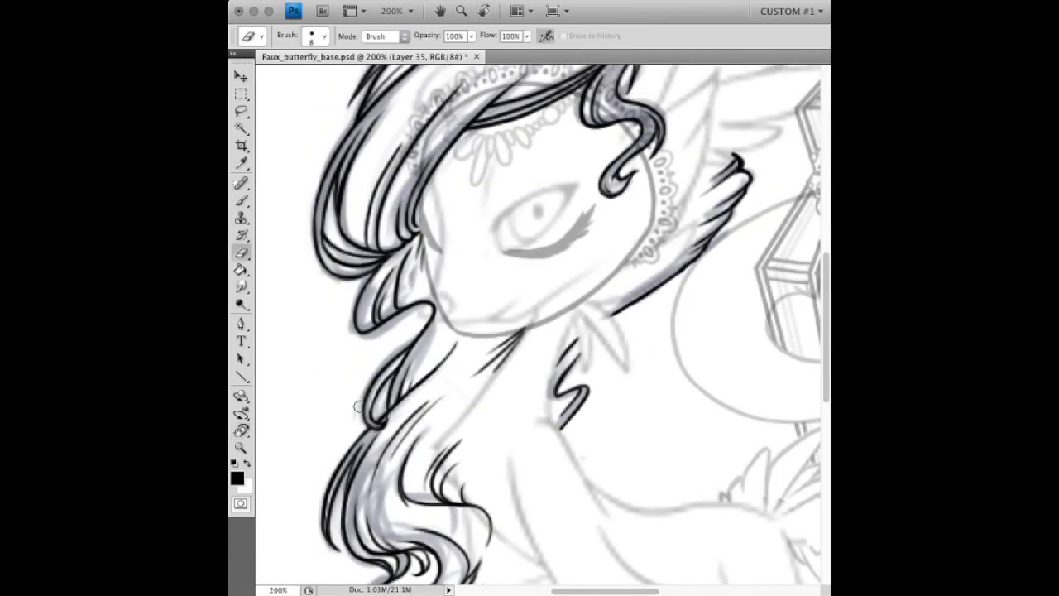
- Zoom out, lasso-select the inked hair and body, and start a butterfly over the blue sketch
key("b")
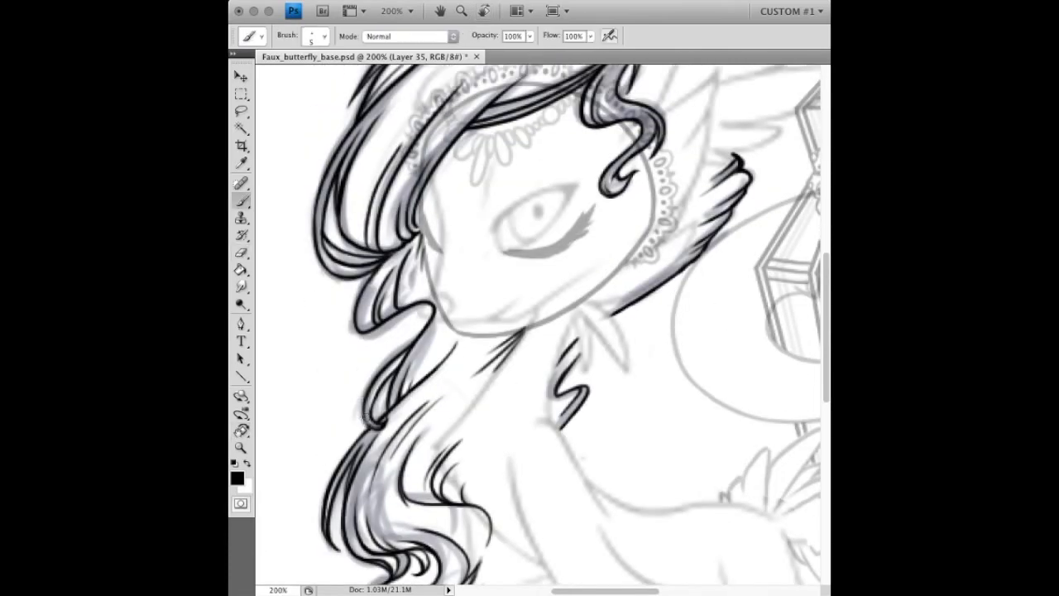
key("ctrl+minus")
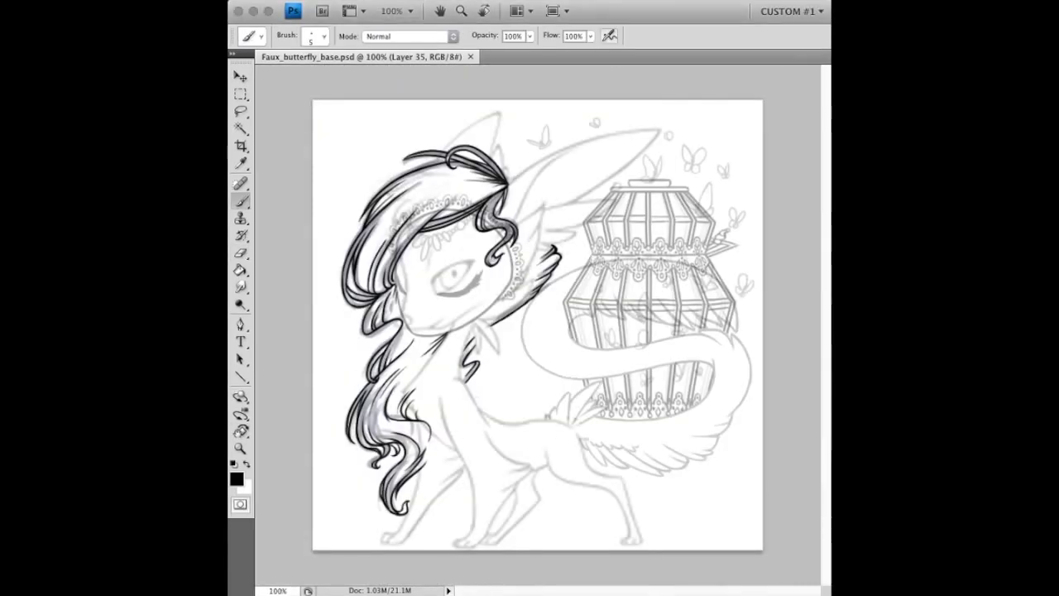
key("l")
left_click_drag(356, 149, 579, 542)
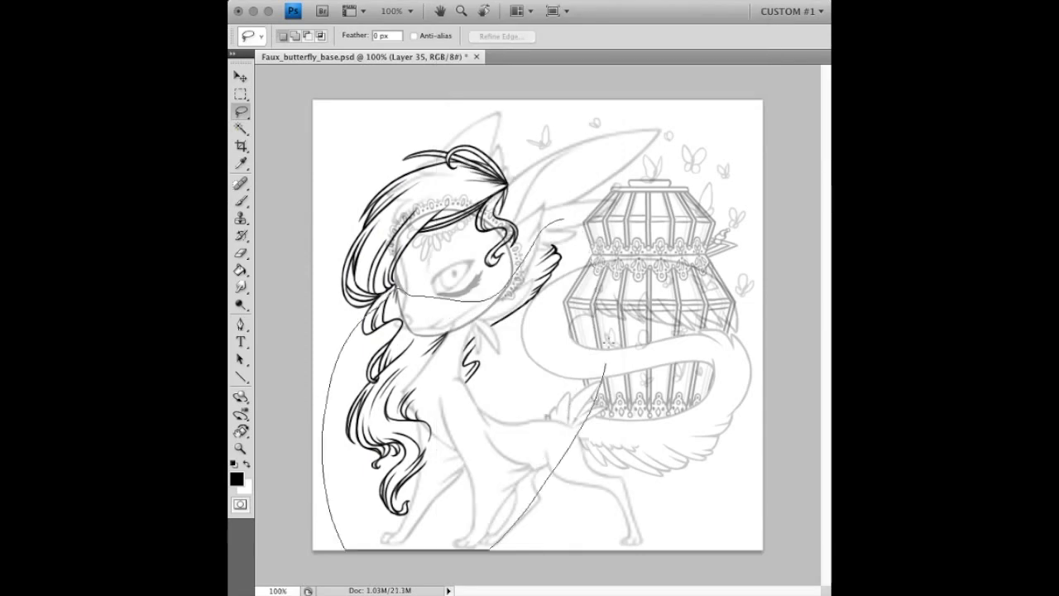
left_click_drag(343, 550, 582, 222)
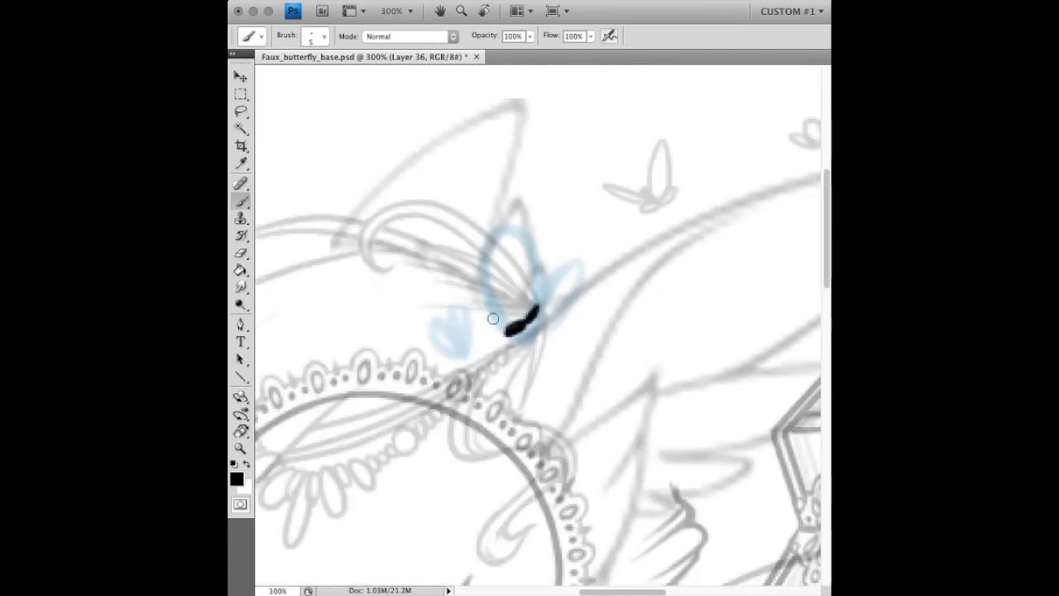
mouse_move(472, 244)
left_mouse_down()
mouse_move(512, 332)
mouse_move(562, 310)
left_mouse_up()
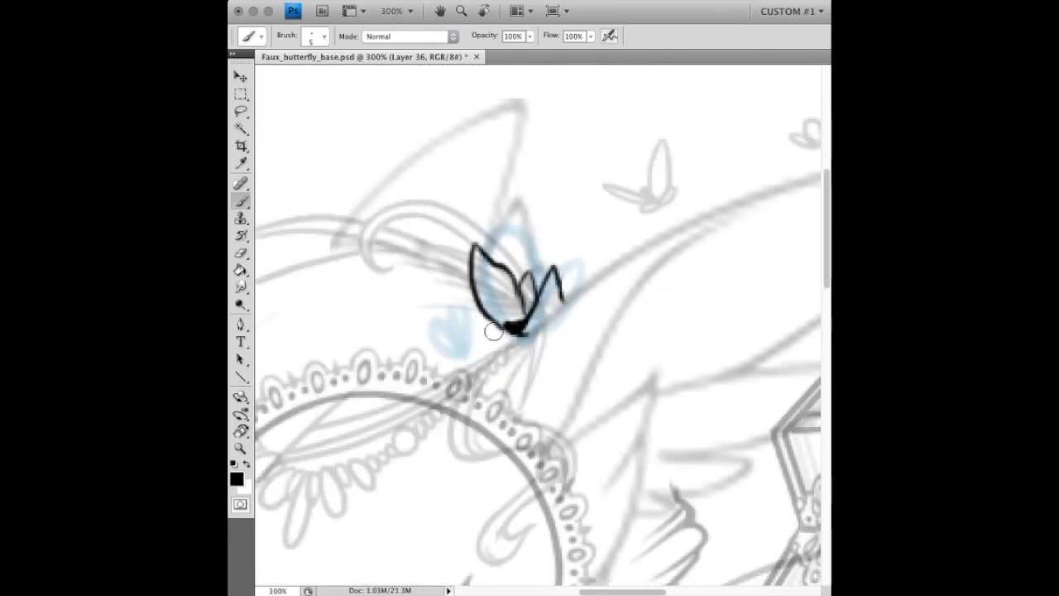
- Ink the first butterfly's wings, body and lower wing loops over the blue sketch near the ear
key("ctrl+alt+z")
mouse_move(530, 302)
left_mouse_down()
mouse_move(501, 331)
mouse_move(568, 274)
left_mouse_up()
key("ctrl+alt+z")
key("ctrl+alt+z")
key("ctrl+alt+z")
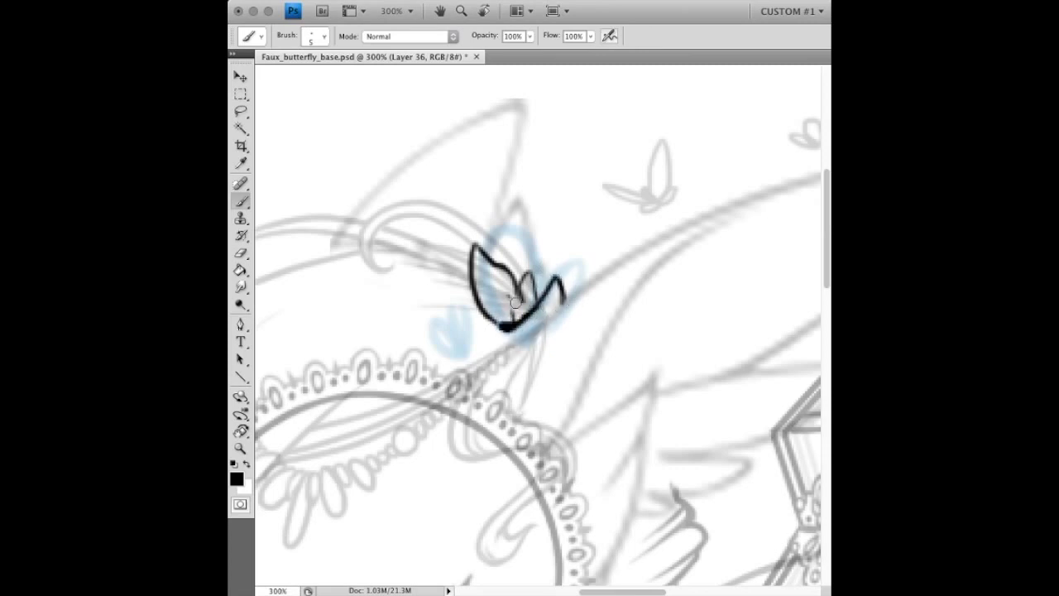
key("ctrl+alt+z")
key("ctrl+alt+z")
mouse_move(534, 316)
left_mouse_down()
mouse_move(546, 302)
mouse_move(499, 320)
left_mouse_up()
mouse_move(567, 302)
left_mouse_down()
mouse_move(503, 323)
mouse_move(547, 358)
left_mouse_up()
key("ctrl+alt+z")
key("ctrl+alt+z")
left_click_drag(527, 319, 445, 341)
- Ink the remaining small butterflies over the blue marks in the hair
mouse_move(445, 234)
left_mouse_down()
mouse_move(432, 260)
mouse_move(401, 258)
left_mouse_up()
mouse_move(399, 179)
left_mouse_down()
mouse_move(411, 248)
mouse_move(432, 263)
left_mouse_up()
mouse_move(424, 314)
left_mouse_down()
mouse_move(419, 335)
mouse_move(437, 349)
left_mouse_up()
key("ctrl+z")
left_click_drag(506, 439, 522, 453)
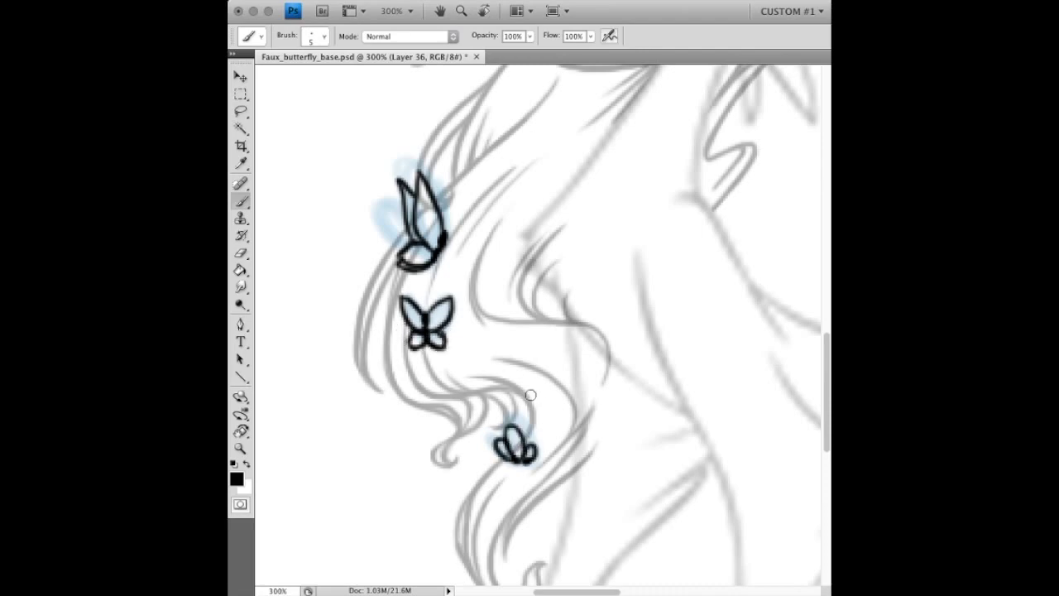
- On a new layer, start the spiky zigzag chest fur outline below the face
key("ctrl+minus")
key("ctrl+minus")
key("ctrl+minus")
key("ctrl+shift+alt+n")
key("ctrl+plus")
key("ctrl+plus")
mouse_move(579, 226)
left_mouse_down()
mouse_move(437, 298)
mouse_move(445, 291)
left_mouse_up()
mouse_move(454, 236)
left_mouse_down()
mouse_move(458, 282)
mouse_move(490, 177)
left_mouse_up()
mouse_move(482, 253)
left_mouse_down()
mouse_move(522, 199)
mouse_move(560, 192)
mouse_move(572, 235)
mouse_move(556, 279)
left_mouse_up()
scroll(567, 248, "up", 2)
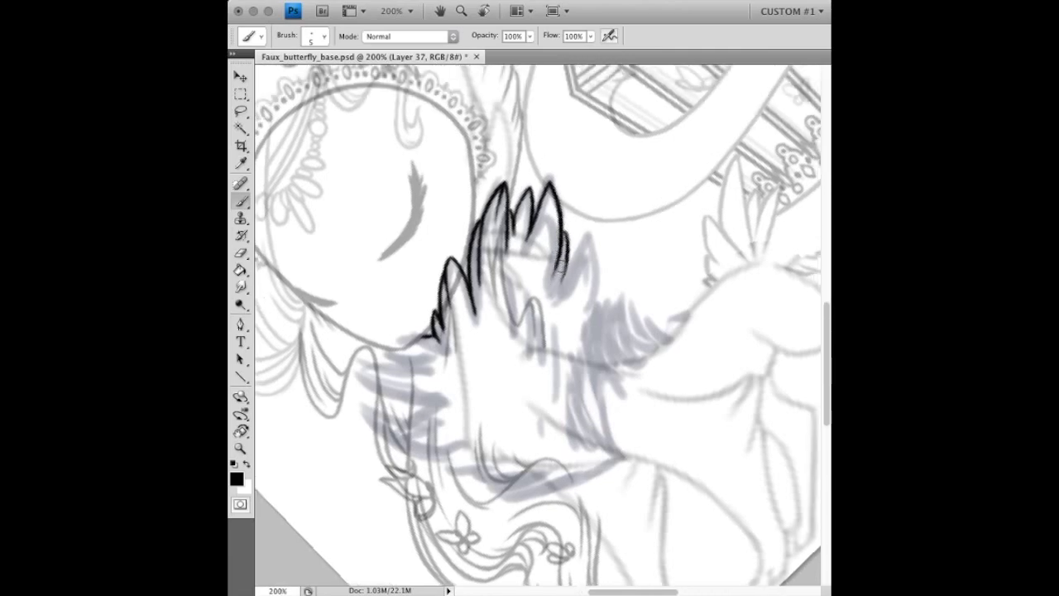
- Rotate the view and ink spiky fur down the ruff's left edge
key("r")
left_click_drag(560, 274, 594, 259)
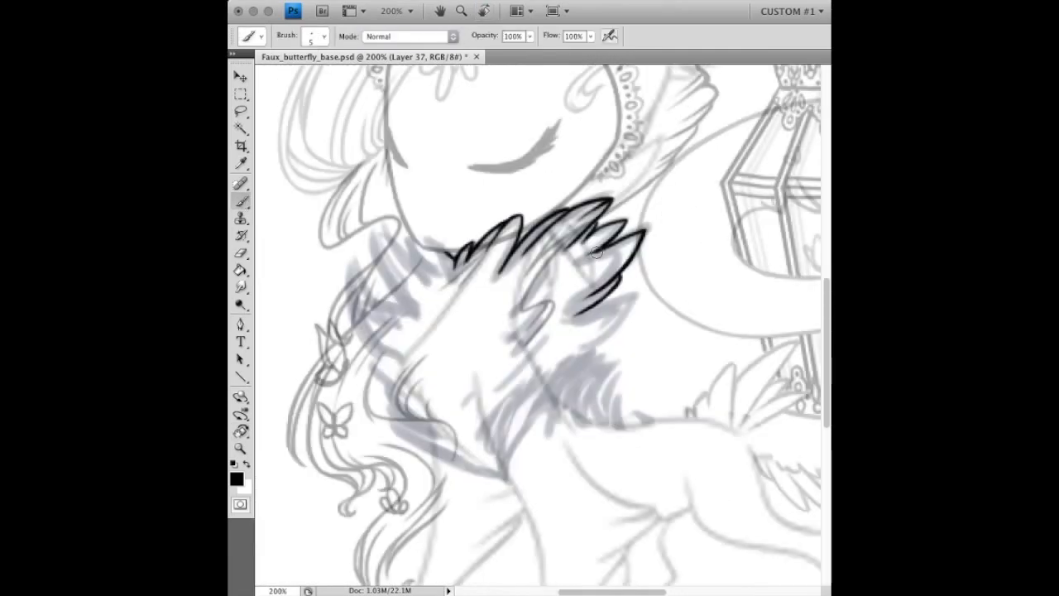
left_click(387, 4)
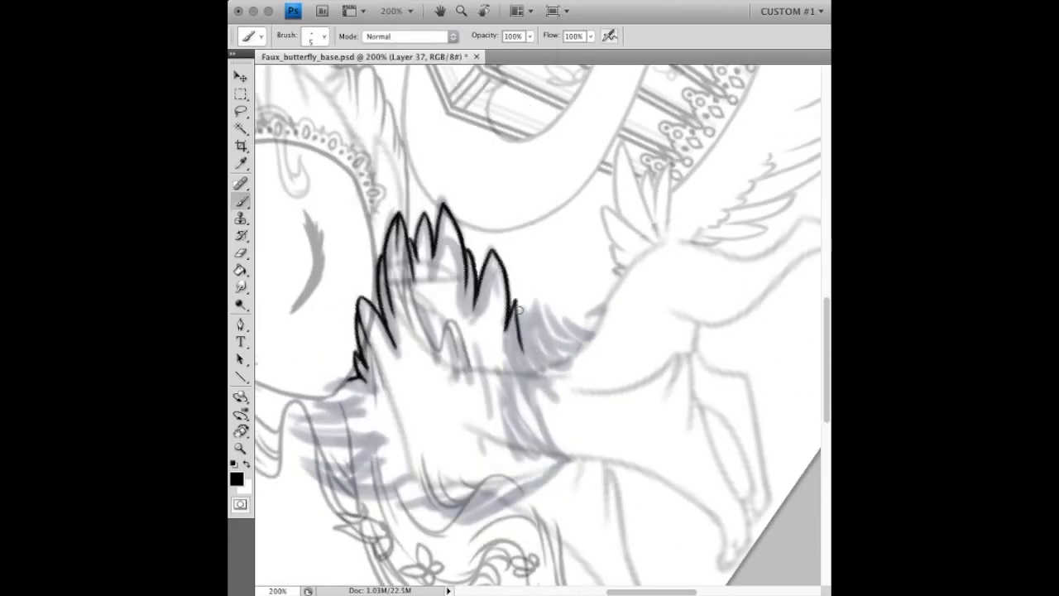
key("r")
left_click_drag(502, 265, 404, 284)
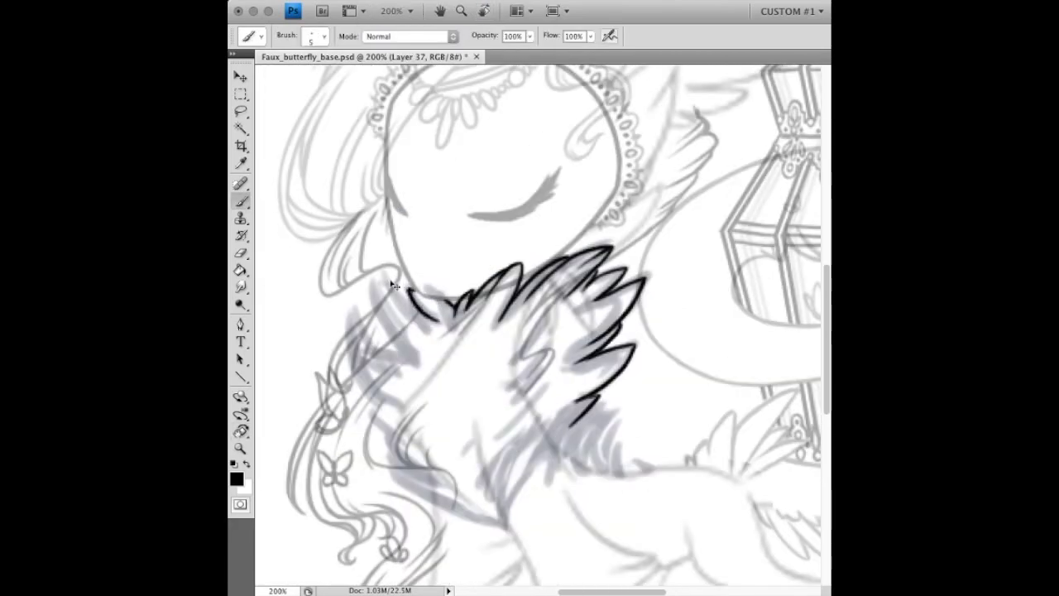
left_click_drag(378, 286, 407, 339)
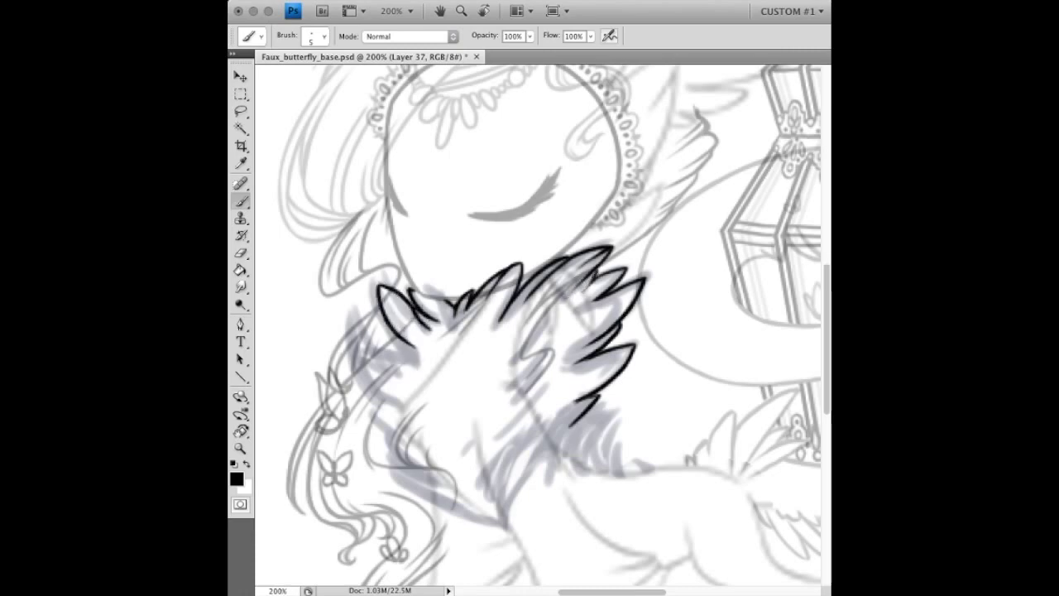
mouse_move(382, 318)
left_mouse_down()
mouse_move(409, 364)
mouse_move(381, 372)
mouse_move(397, 379)
mouse_move(414, 357)
left_mouse_up()
left_click_drag(374, 399, 414, 366)
left_click_drag(389, 422, 418, 377)
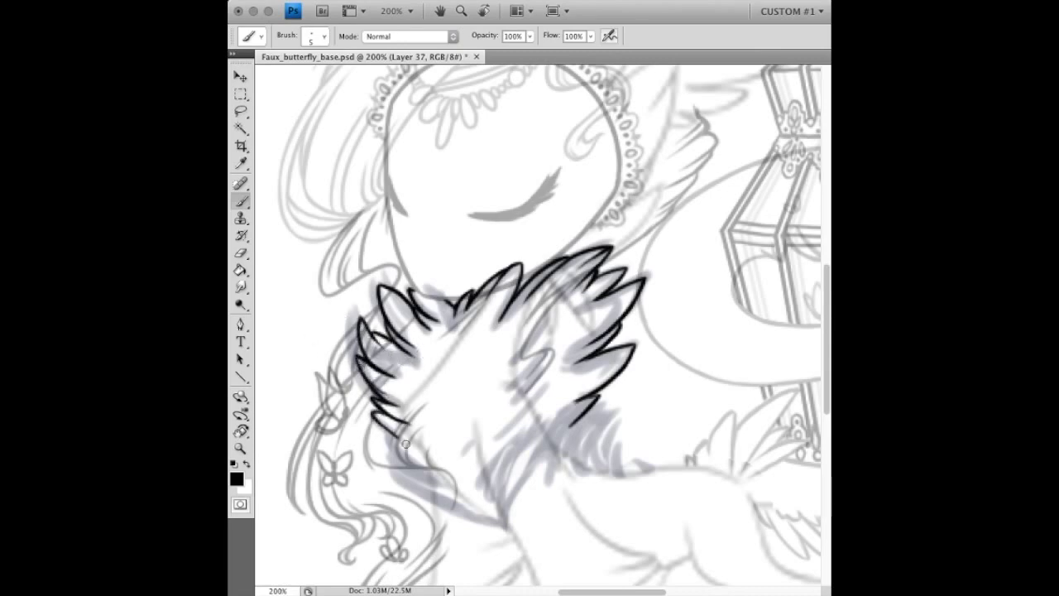
- Ink the ruff's bottom point, right edge, base spikes and inner zigzag and curled tufts
left_click_drag(361, 397, 501, 525)
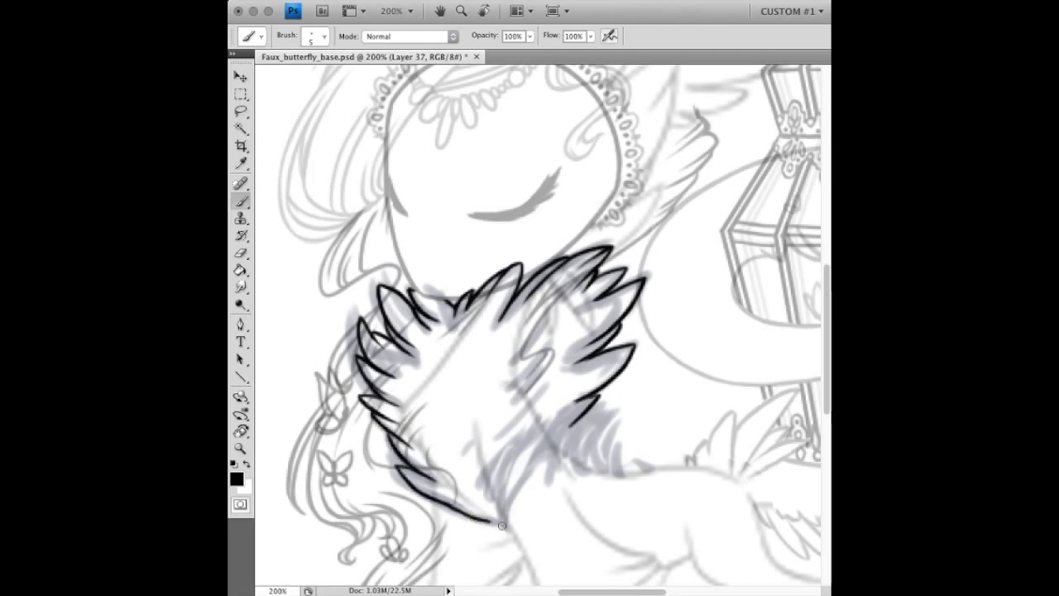
mouse_move(502, 519)
left_mouse_down()
mouse_move(542, 457)
mouse_move(590, 472)
left_mouse_up()
mouse_move(487, 502)
left_mouse_down()
mouse_move(523, 432)
mouse_move(482, 492)
left_mouse_up()
left_click_drag(545, 308, 507, 434)
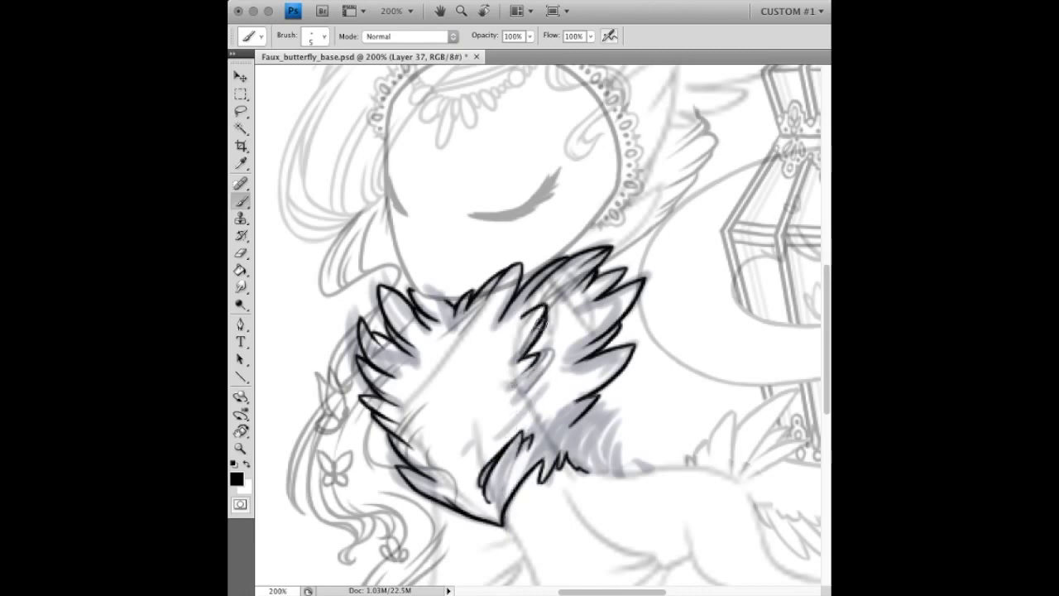
left_click_drag(441, 335, 445, 381)
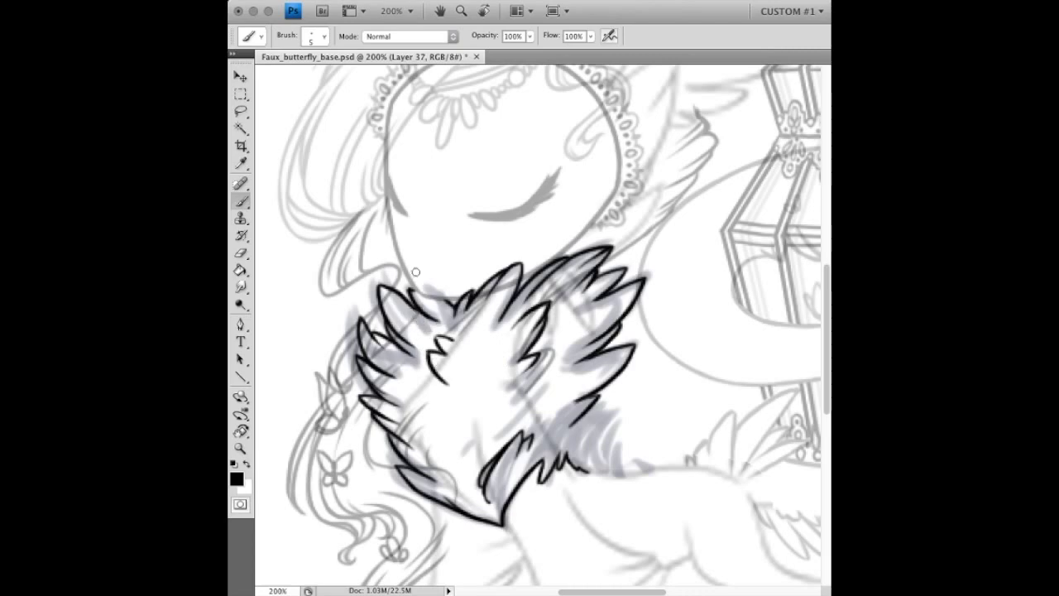
left_click_drag(445, 333, 452, 345)
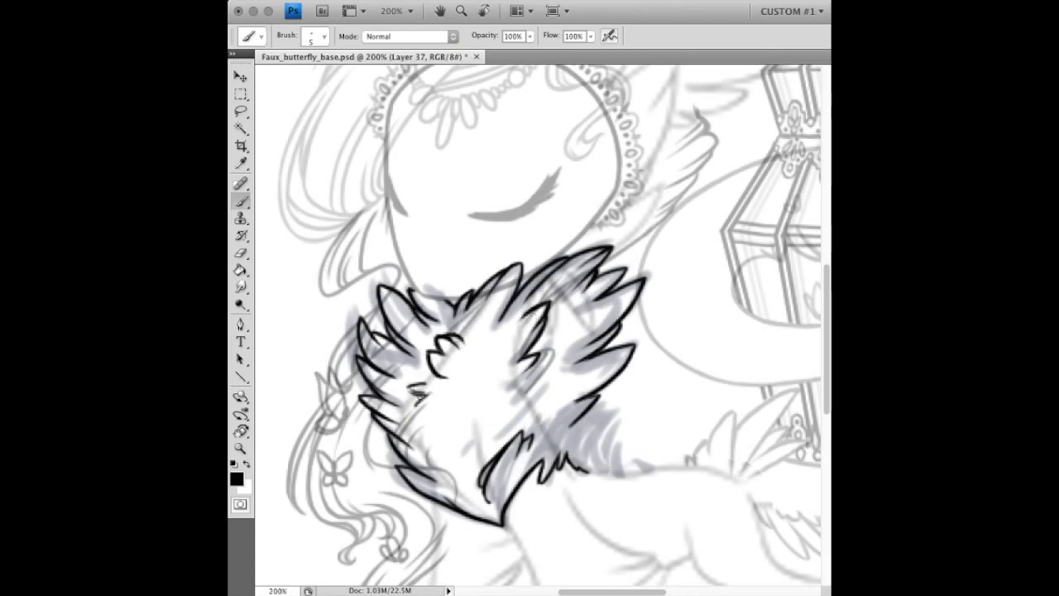
left_click_drag(436, 371, 423, 404)
left_click_drag(535, 367, 510, 390)
mouse_move(604, 402)
left_mouse_down()
mouse_move(584, 440)
mouse_move(619, 444)
mouse_move(608, 473)
mouse_move(632, 474)
left_mouse_up()
left_click_drag(548, 474, 563, 442)
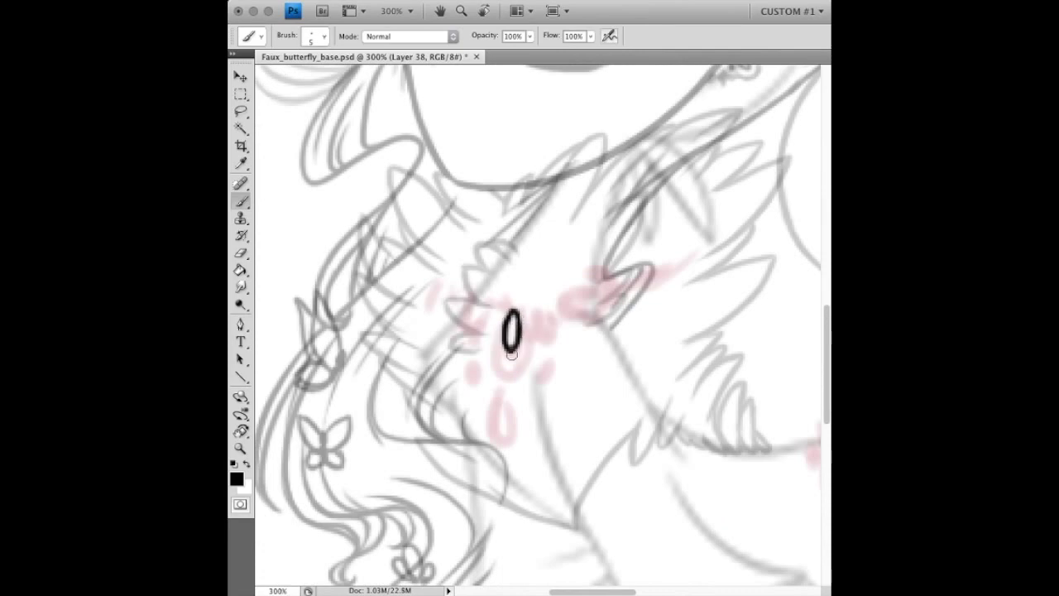
- Ink the beaded necklace with central beads, a pendant drop and beads at both ends
mouse_move(546, 310)
left_mouse_down()
mouse_move(538, 339)
mouse_move(487, 314)
left_mouse_up()
left_click_drag(553, 355, 551, 356)
left_click_drag(476, 354, 474, 356)
left_click_drag(508, 398, 506, 412)
left_click(507, 386)
left_click_drag(561, 310, 572, 298)
left_click_drag(478, 307, 460, 293)
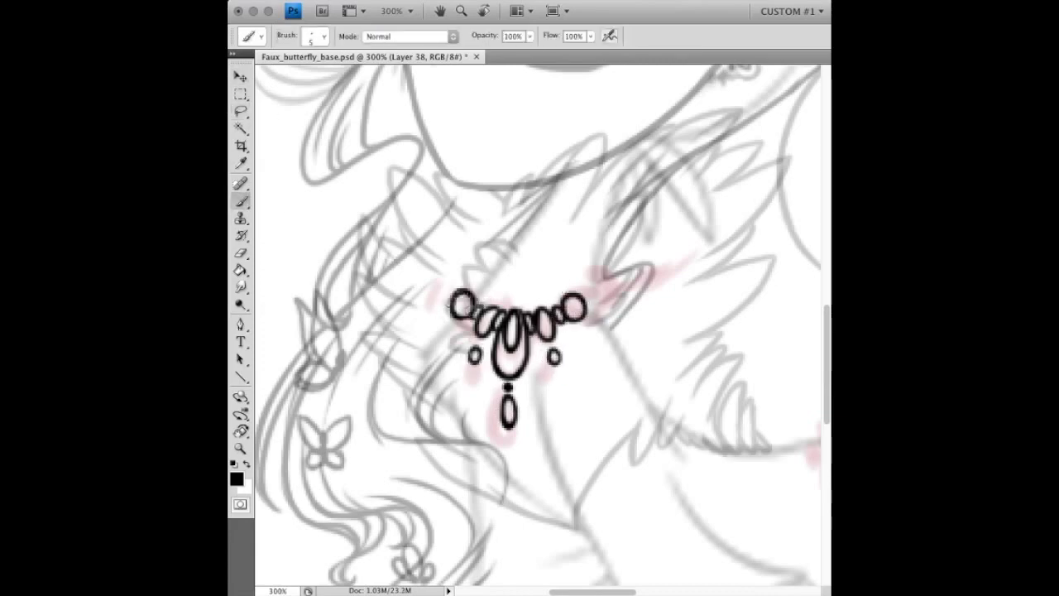
left_click_drag(445, 284, 442, 290)
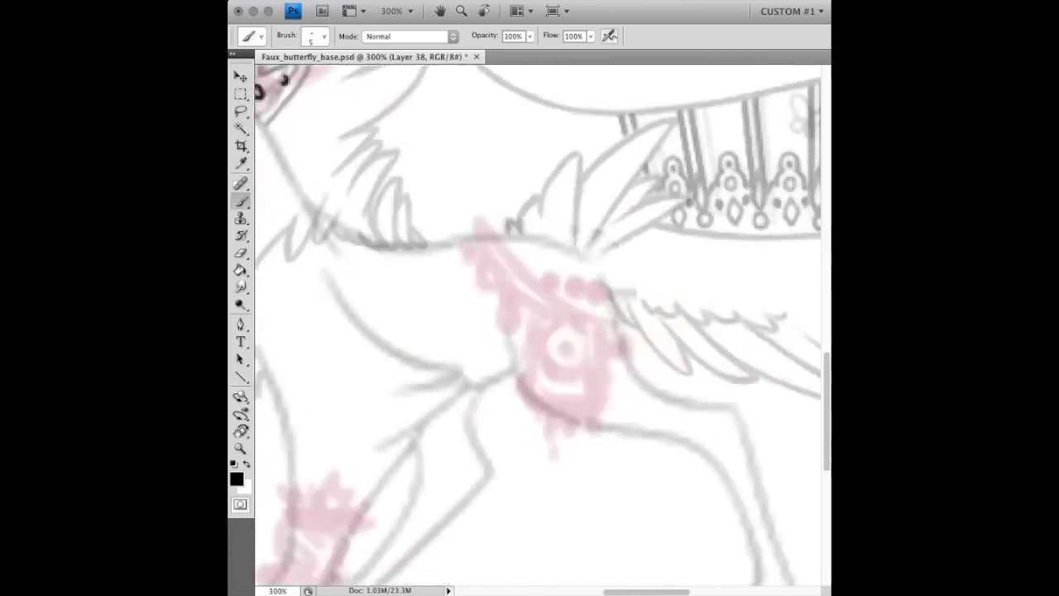
- Draw the tail ornament's double curved band with a row of beads and hanging ovals
left_click_drag(490, 232, 620, 323)
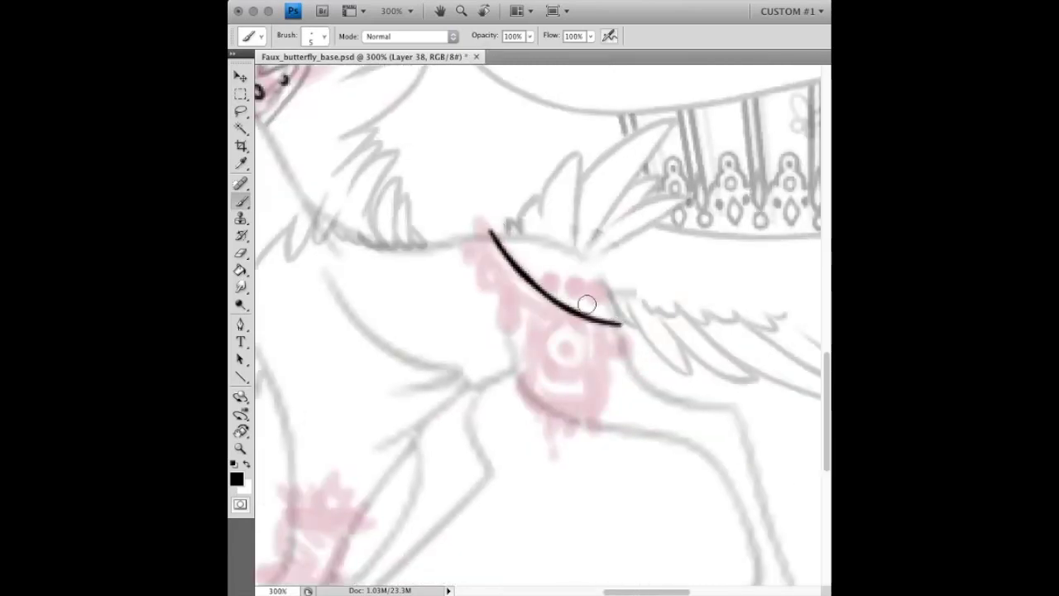
left_click_drag(495, 231, 622, 322)
key("ctrl+z")
left_click_drag(580, 310, 470, 236)
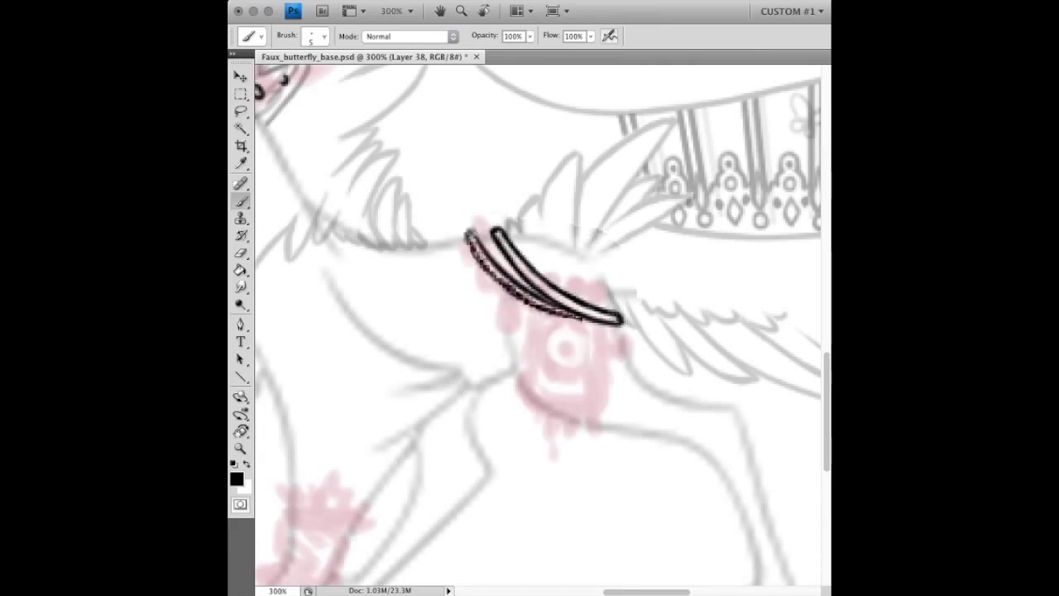
left_click_drag(553, 285, 574, 287)
left_click_drag(590, 290, 612, 291)
left_click_drag(485, 271, 485, 273)
left_click_drag(497, 288, 475, 260)
mouse_move(512, 303)
left_mouse_down()
mouse_move(528, 318)
mouse_move(546, 376)
mouse_move(606, 331)
mouse_move(627, 352)
left_mouse_up()
- Draw the round charm's face and pupil, plus its base with dangling beaded drops
left_click_drag(538, 348, 598, 354)
left_click_drag(536, 321, 563, 330)
left_click_drag(579, 329, 602, 320)
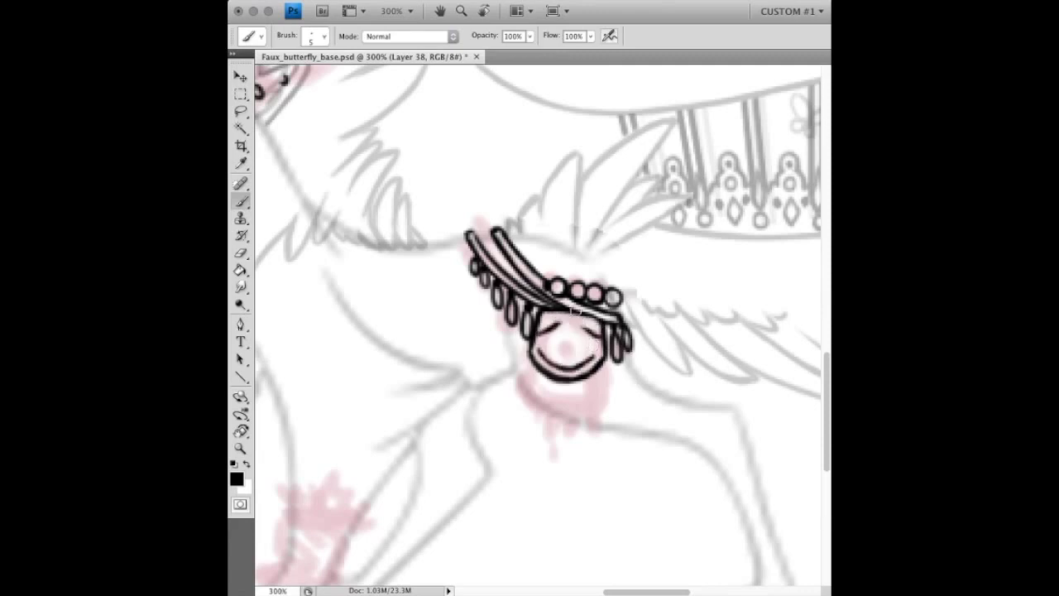
mouse_move(542, 308)
left_mouse_down()
mouse_move(571, 320)
mouse_move(543, 330)
left_mouse_up()
left_click(566, 351)
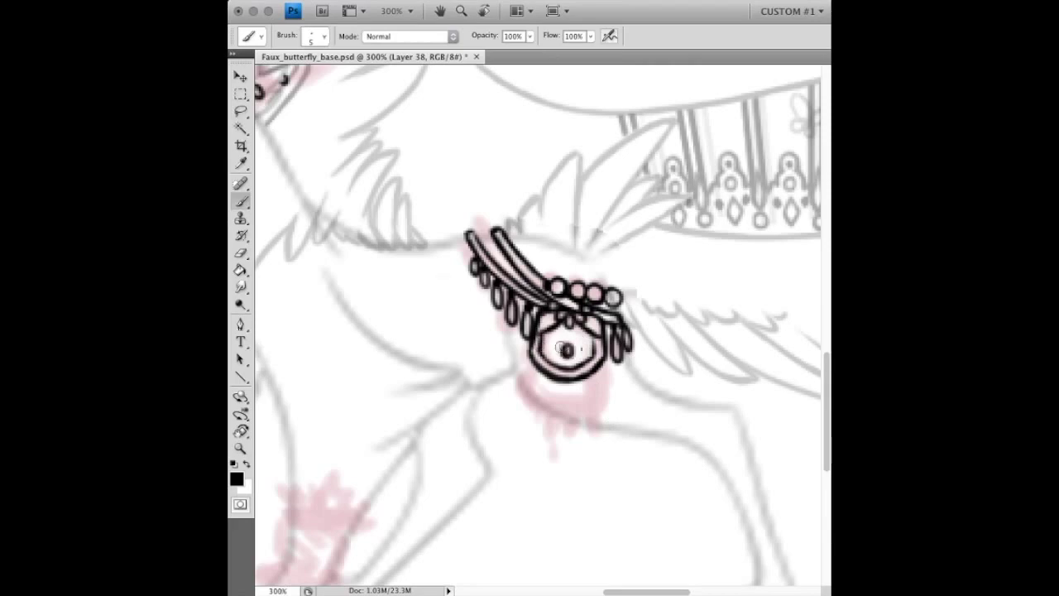
left_click_drag(524, 387, 609, 366)
left_click_drag(550, 412, 551, 434)
left_click_drag(550, 437, 586, 452)
left_click_drag(599, 407, 600, 438)
left_click_drag(536, 412, 537, 434)
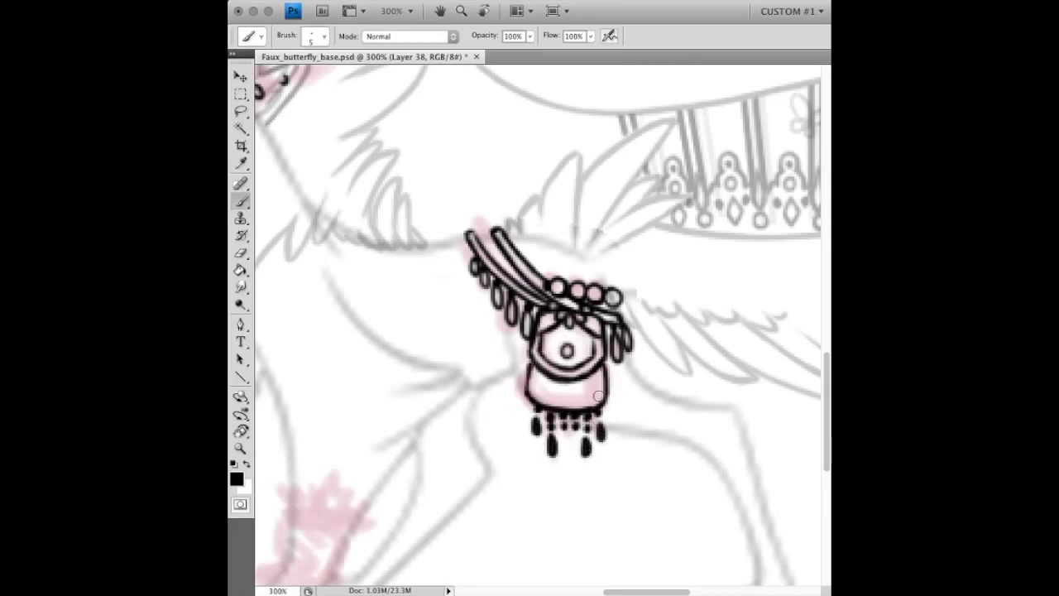
- Ink the left ankle cuff with a wavy top and ruffled bottom edge
scroll(595, 194, "left", 5)
scroll(594, 193, "down", 2)
scroll(612, 225, "left", 9)
scroll(613, 226, "down", 2)
mouse_move(425, 472)
left_mouse_down()
mouse_move(439, 434)
mouse_move(514, 441)
mouse_move(480, 488)
left_mouse_up()
left_click_drag(480, 489, 431, 470)
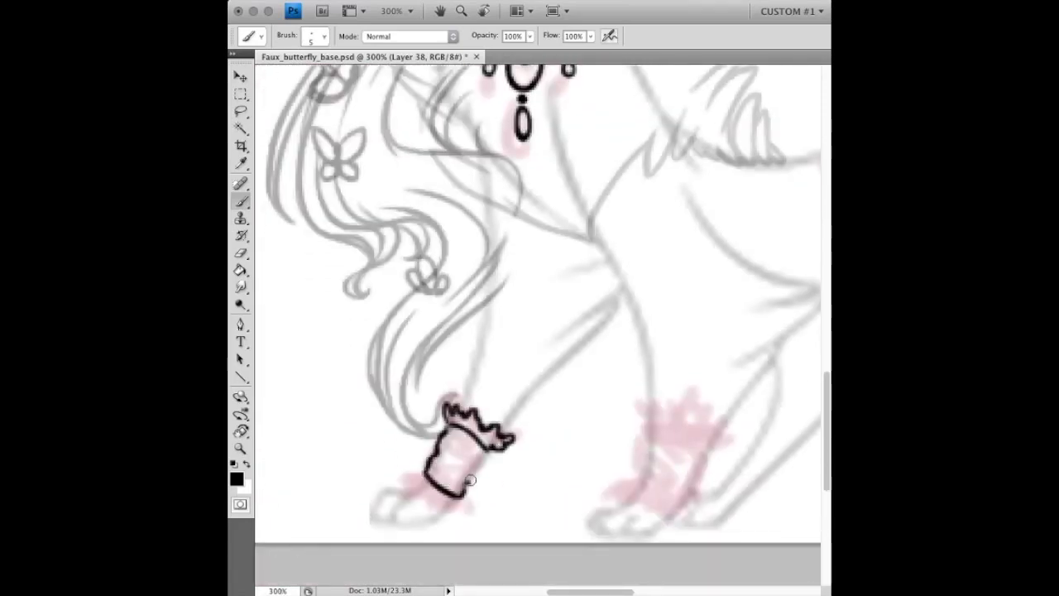
key("ctrl+alt+z")
key("ctrl+alt+z")
key("ctrl+alt+z")
mouse_move(500, 429)
left_mouse_down()
mouse_move(445, 429)
mouse_move(425, 477)
left_mouse_up()
left_click_drag(495, 451, 469, 492)
key("ctrl+alt+z")
left_click_drag(496, 447, 471, 490)
left_click_drag(411, 475, 470, 504)
key("ctrl+alt+z")
left_click_drag(412, 477, 468, 503)
- Ink the right foreleg's cuff with ruffled top and bottom edges
left_click_drag(644, 432, 697, 497)
mouse_move(710, 447)
left_mouse_down()
mouse_move(645, 430)
mouse_move(694, 443)
left_mouse_up()
key("ctrl+alt+z")
left_click_drag(638, 416, 723, 444)
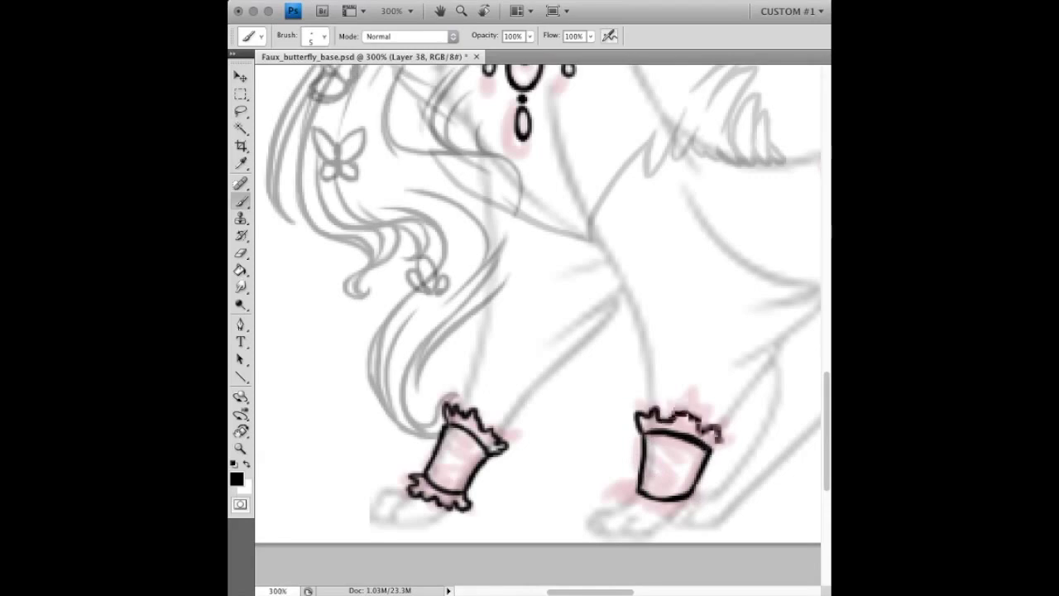
key("ctrl+alt+z")
mouse_move(637, 414)
left_mouse_down()
mouse_move(718, 431)
mouse_move(727, 447)
left_mouse_up()
left_click_drag(622, 495, 697, 498)
key("ctrl+minus")
key("ctrl+minus")
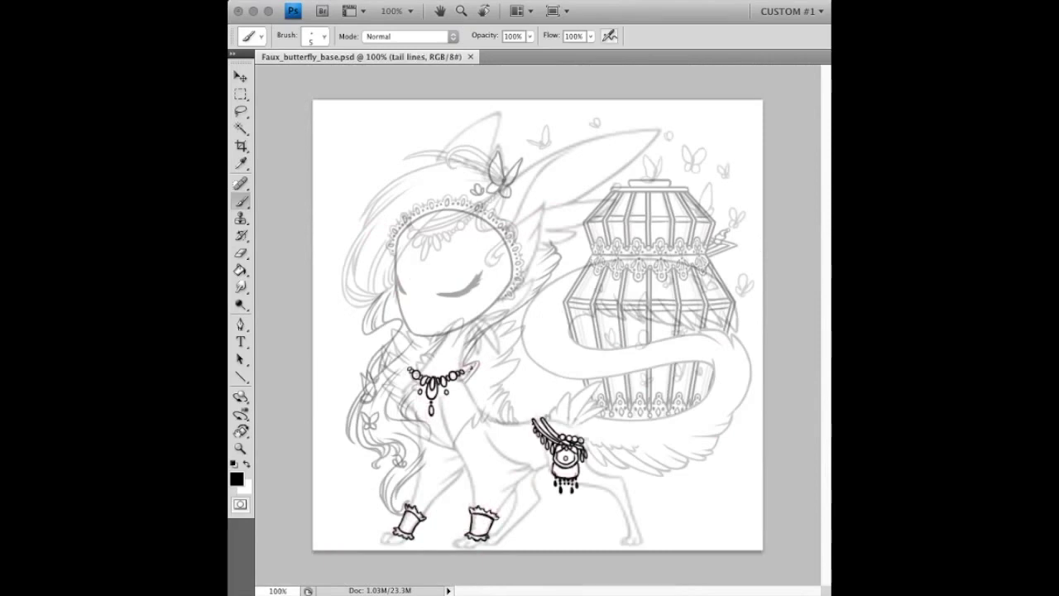
- On Layer 35, fill the necklace beads, chain and both cuff bands solid black
key("alt+bracketleft")
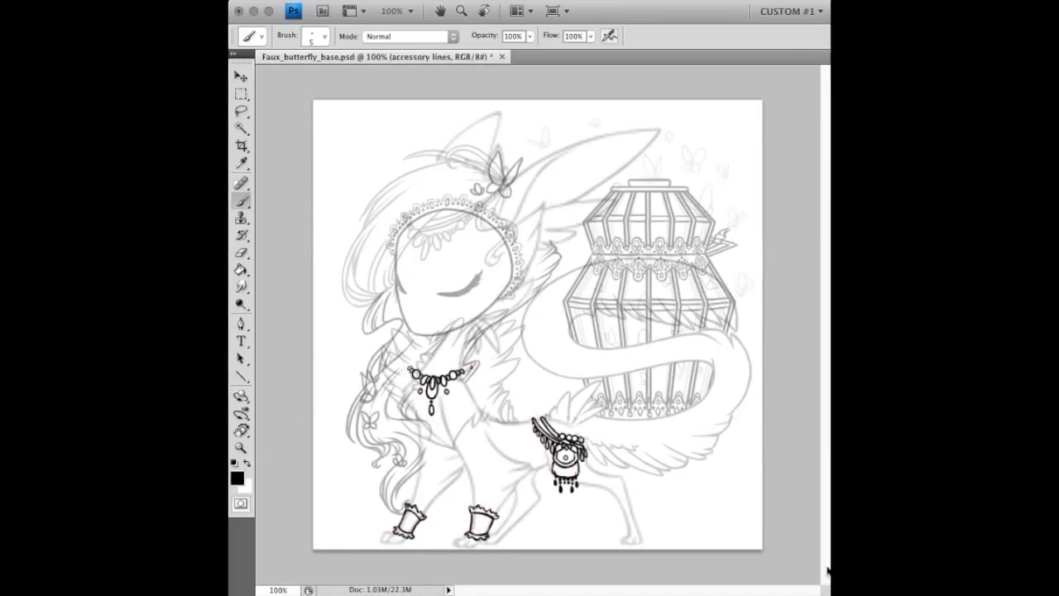
key("alt+bracketright")
key("ctrl+plus")
key("ctrl+plus")
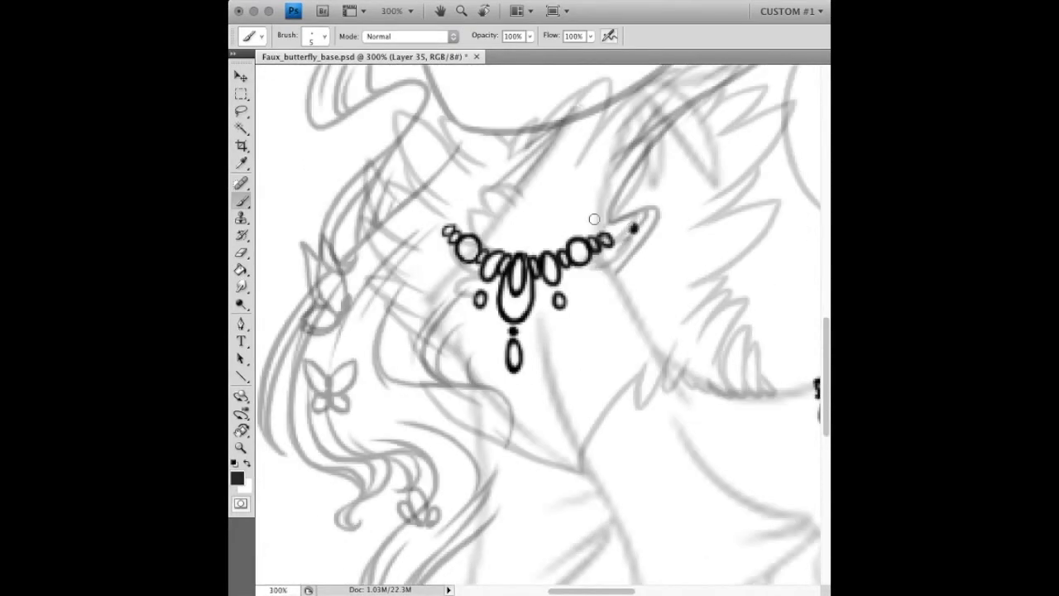
mouse_move(584, 248)
left_mouse_down()
mouse_move(514, 286)
mouse_move(513, 312)
left_mouse_up()
left_click_drag(503, 265, 448, 231)
mouse_move(493, 190)
left_mouse_down()
mouse_move(531, 237)
mouse_move(612, 253)
mouse_move(622, 303)
mouse_move(594, 281)
mouse_move(550, 273)
mouse_move(461, 208)
mouse_move(501, 264)
mouse_move(542, 294)
mouse_move(579, 356)
mouse_move(536, 307)
left_mouse_up()
mouse_move(542, 546)
left_mouse_down()
mouse_move(604, 530)
mouse_move(563, 497)
mouse_move(571, 468)
mouse_move(628, 482)
mouse_move(573, 504)
left_mouse_up()
mouse_move(364, 457)
left_mouse_down()
mouse_move(393, 483)
mouse_move(362, 489)
mouse_move(377, 542)
left_mouse_up()
- On a new layer, begin the neck fluff's thick black outline
key("ctrl+1")
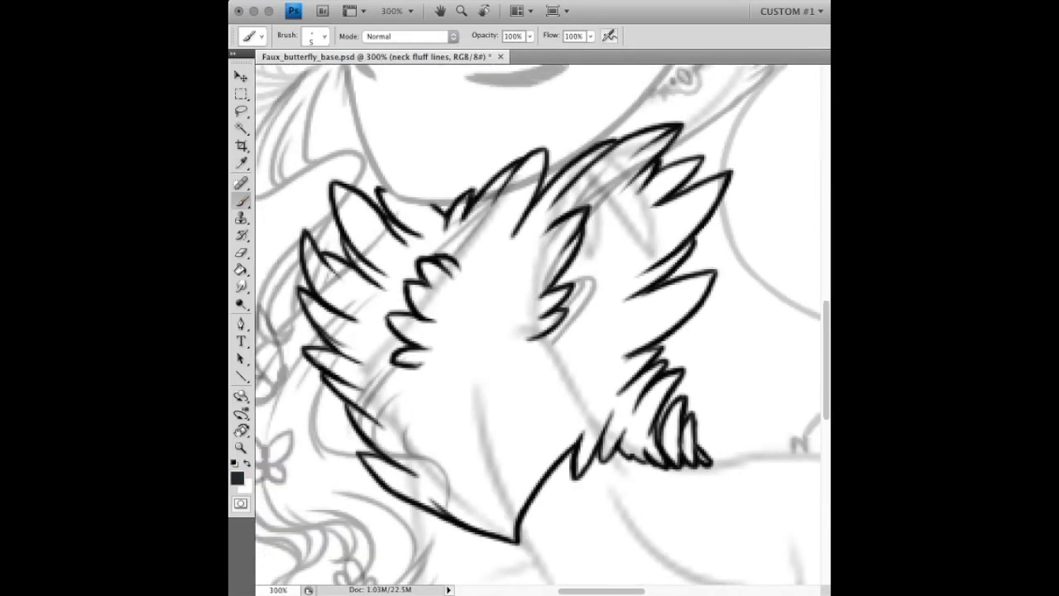
key("ctrl+shift+alt+n")
mouse_move(385, 198)
left_mouse_down()
mouse_move(435, 217)
mouse_move(521, 170)
mouse_move(534, 206)
mouse_move(650, 137)
mouse_move(642, 285)
mouse_move(712, 278)
mouse_move(620, 364)
mouse_move(654, 397)
mouse_move(670, 451)
mouse_move(701, 460)
mouse_move(602, 443)
mouse_move(539, 463)
mouse_move(504, 537)
mouse_move(373, 467)
mouse_move(346, 397)
mouse_move(306, 349)
mouse_move(308, 248)
mouse_move(347, 207)
mouse_move(449, 229)
mouse_move(546, 178)
mouse_move(627, 207)
mouse_move(671, 248)
mouse_move(684, 287)
mouse_move(642, 439)
mouse_move(417, 496)
mouse_move(331, 365)
mouse_move(354, 273)
mouse_move(385, 225)
left_mouse_up()
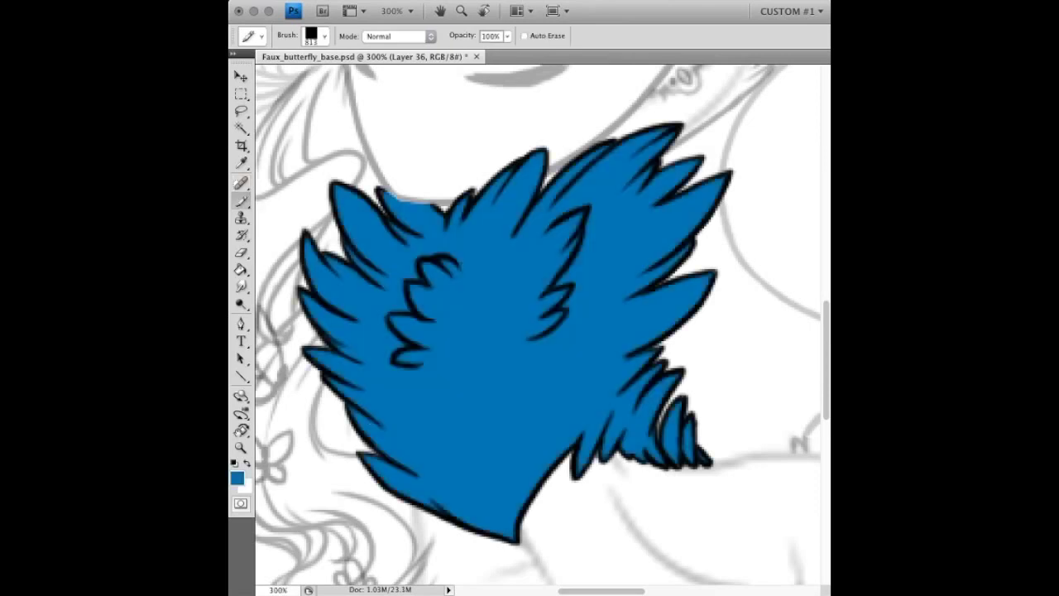
- Fill four butterflies' wings solid black, then fill the hair black while carving white gaps
mouse_move(385, 281)
left_mouse_down()
mouse_move(397, 347)
mouse_move(414, 348)
mouse_move(382, 368)
left_mouse_up()
mouse_move(391, 270)
left_mouse_down()
mouse_move(406, 308)
mouse_move(435, 289)
left_mouse_up()
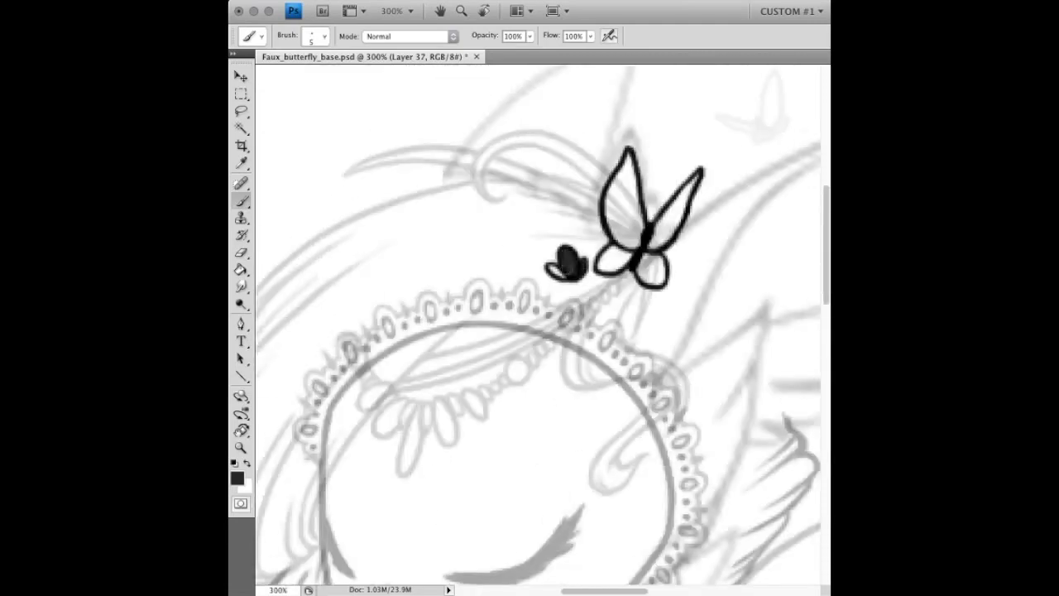
mouse_move(549, 270)
left_mouse_down()
mouse_move(616, 258)
mouse_move(655, 275)
left_mouse_up()
left_click_drag(695, 178, 658, 242)
mouse_move(609, 217)
left_mouse_down()
mouse_move(625, 159)
mouse_move(633, 228)
left_mouse_up()
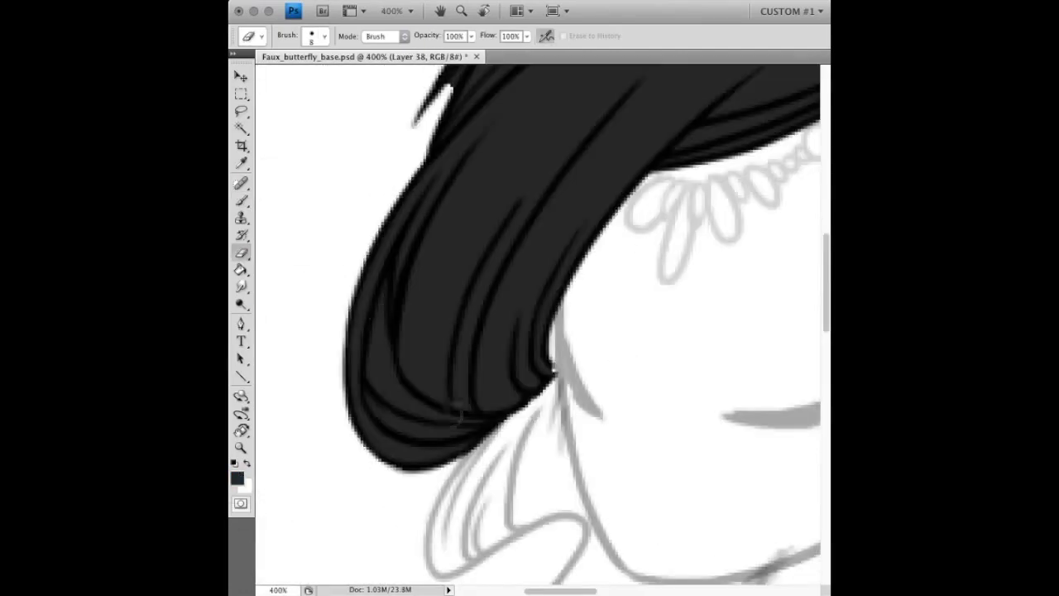
left_click_drag(476, 418, 382, 306)
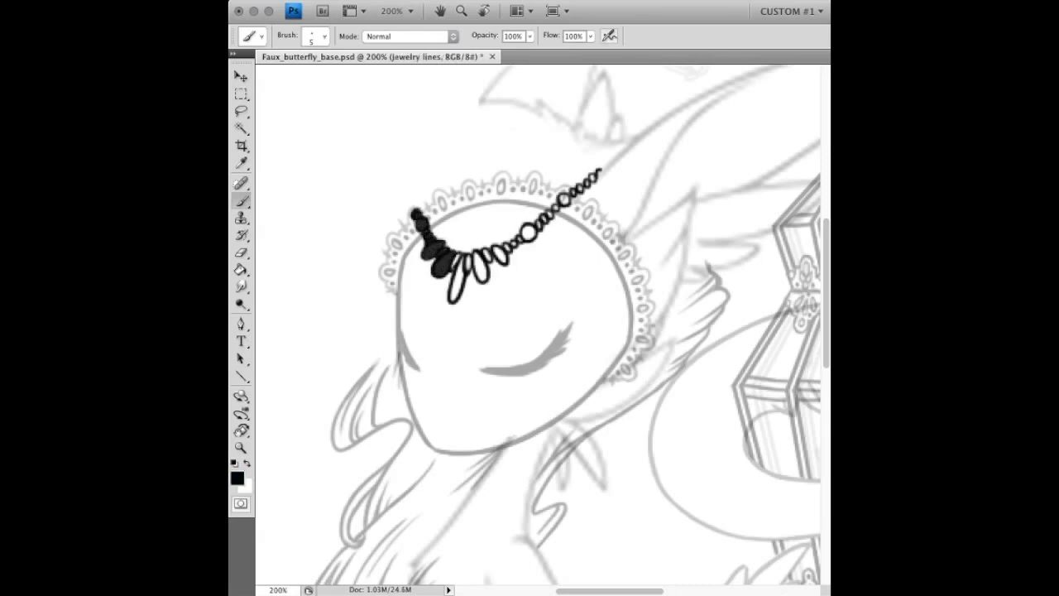
- Erase the leftmost bead's scribbles, darken the right and upper lace trim, and preview over blue
left_click_drag(444, 356, 455, 325)
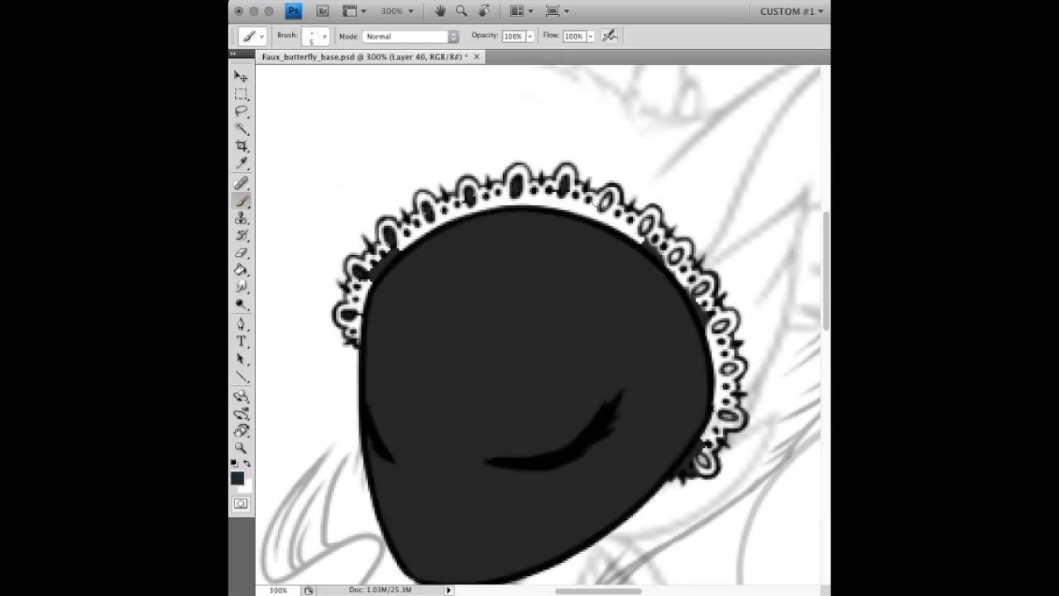
mouse_move(720, 379)
left_mouse_down()
mouse_move(741, 299)
mouse_move(727, 280)
left_mouse_up()
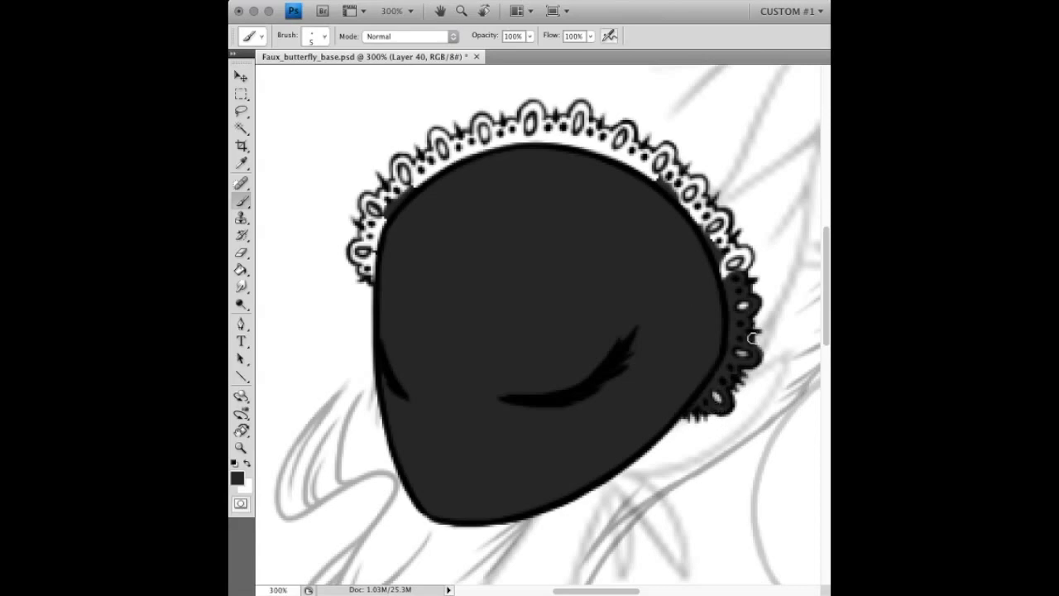
mouse_move(757, 286)
left_mouse_down()
mouse_move(688, 182)
mouse_move(719, 203)
left_mouse_up()
scroll(716, 204, "up", 3)
mouse_move(720, 257)
left_mouse_down()
mouse_move(710, 231)
mouse_move(655, 222)
mouse_move(649, 203)
mouse_move(610, 214)
mouse_move(580, 194)
mouse_move(523, 214)
mouse_move(476, 202)
mouse_move(451, 236)
mouse_move(430, 229)
mouse_move(407, 298)
mouse_move(389, 307)
mouse_move(399, 344)
left_mouse_up()
left_click(307, 210)
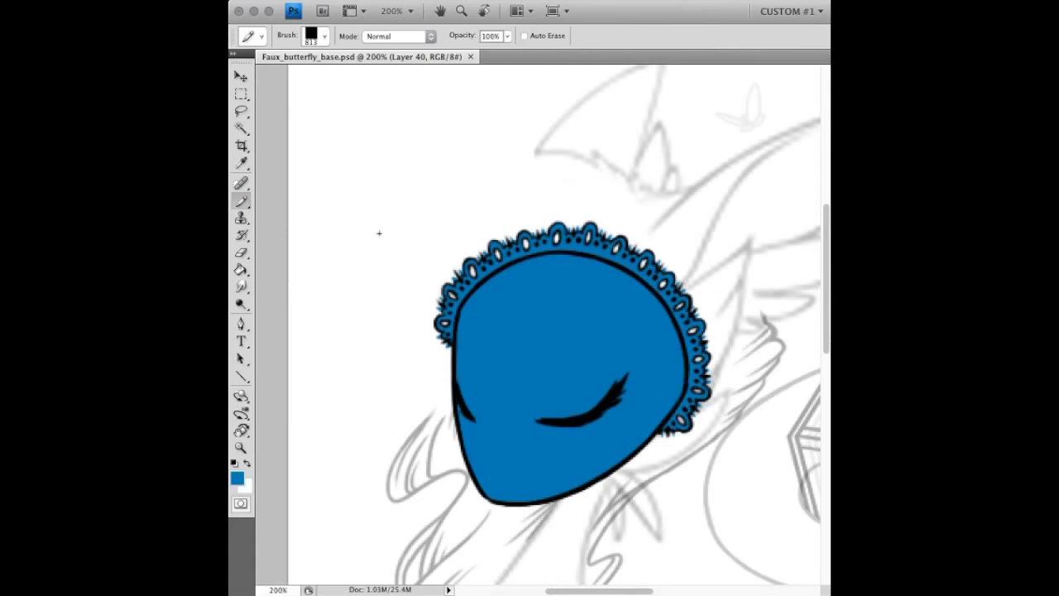
key("shift+b")
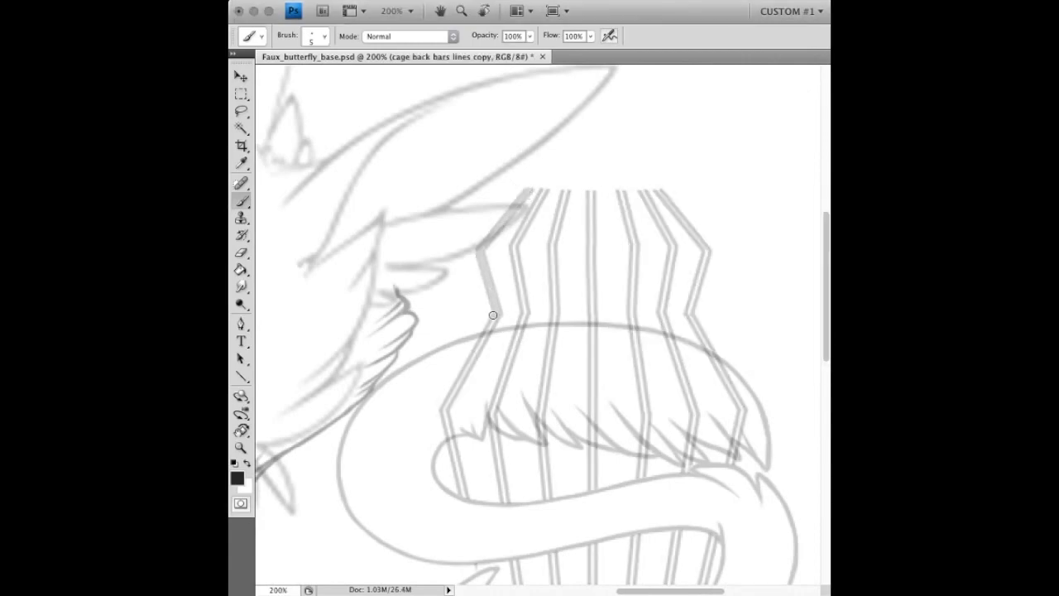
- Paint the remaining outlined butterflies above the head solid black, then thicken the cage's bottom edge
scroll(450, 440, "down", 5)
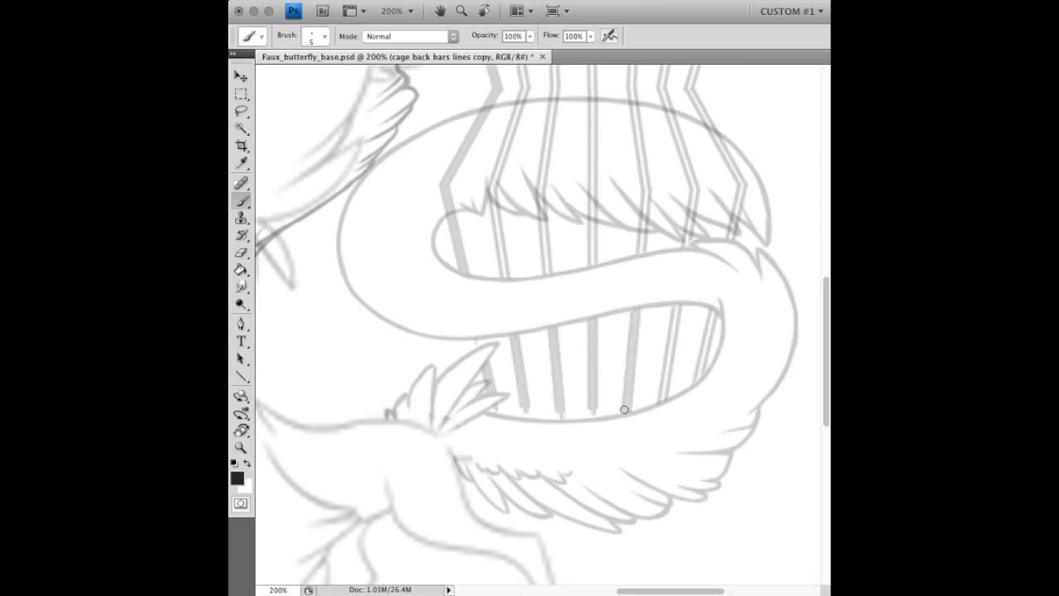
scroll(504, 423, "up", 3)
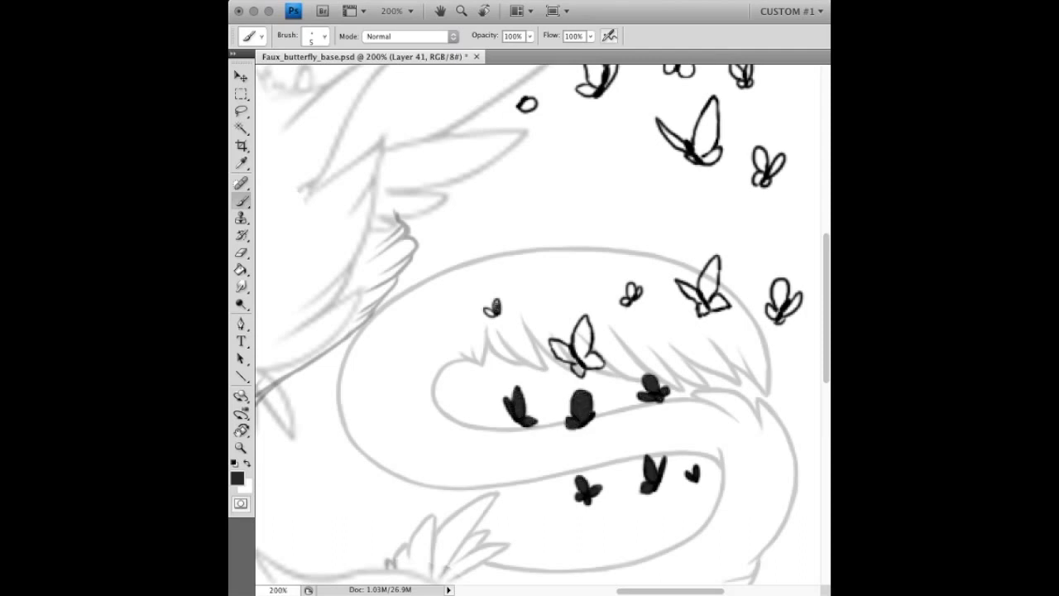
left_click_drag(589, 363, 582, 328)
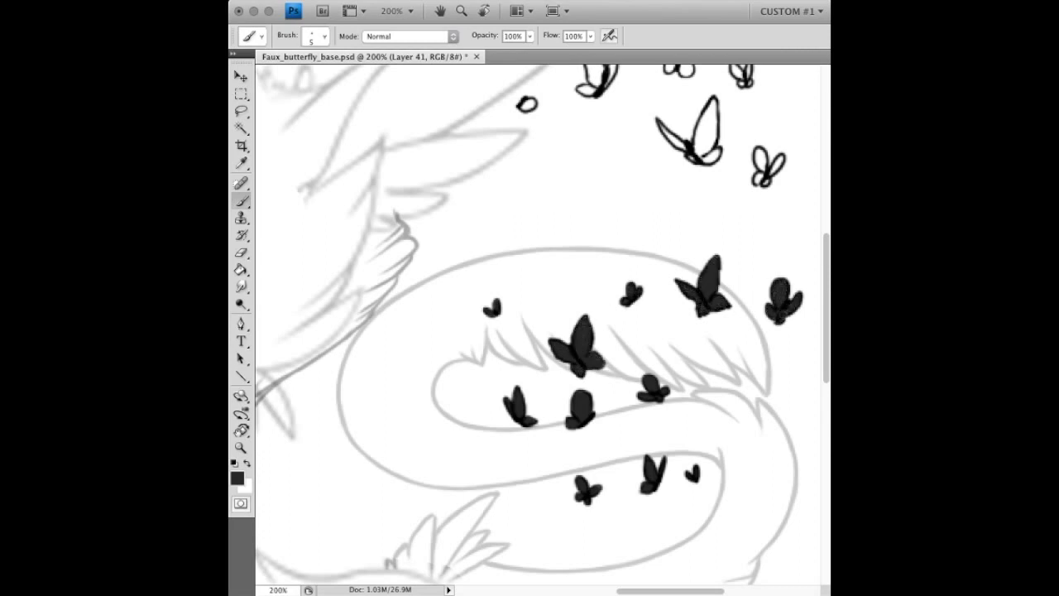
scroll(758, 295, "up", 3)
left_click_drag(755, 290, 759, 300)
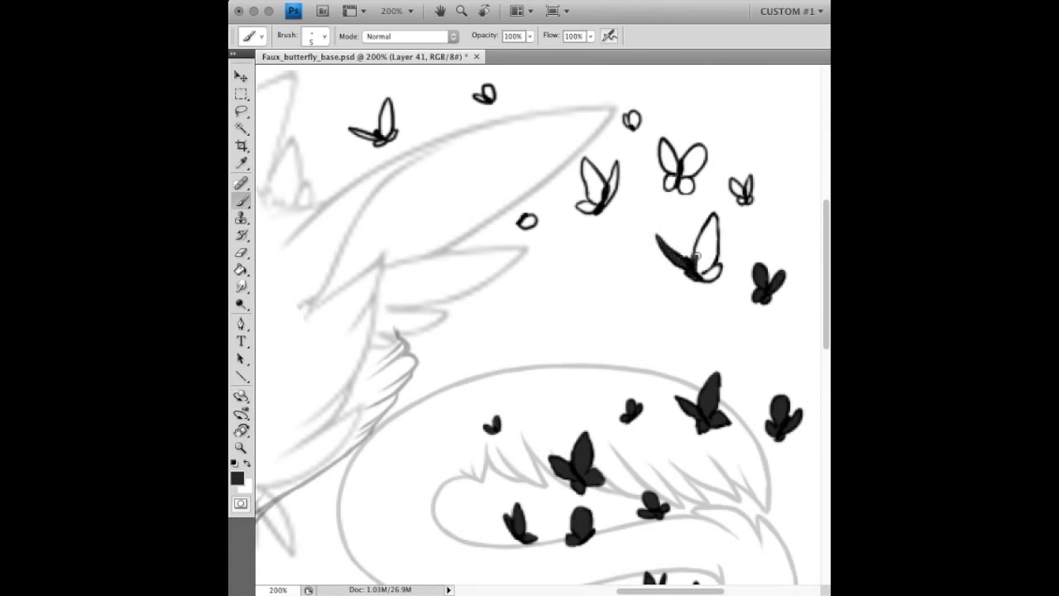
left_click_drag(712, 222, 715, 270)
mouse_move(672, 189)
left_mouse_down()
mouse_move(693, 157)
mouse_move(700, 176)
mouse_move(666, 143)
left_mouse_up()
scroll(666, 165, "left", 3)
left_click_drag(601, 235, 612, 240)
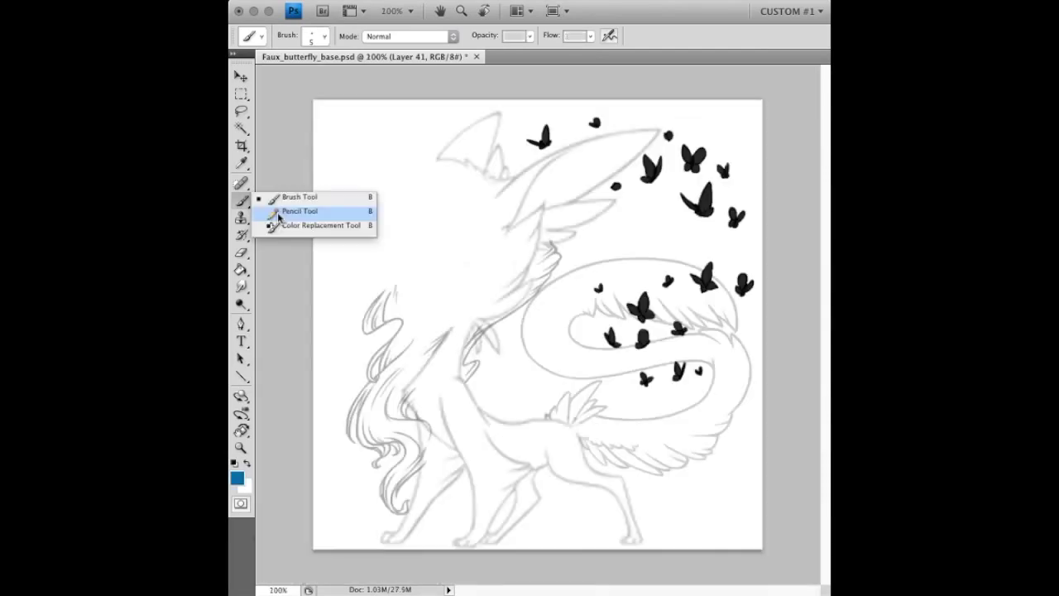
scroll(538, 322, "right", 6)
mouse_move(477, 468)
left_mouse_down()
mouse_move(705, 493)
mouse_move(652, 462)
mouse_move(571, 462)
left_mouse_up()
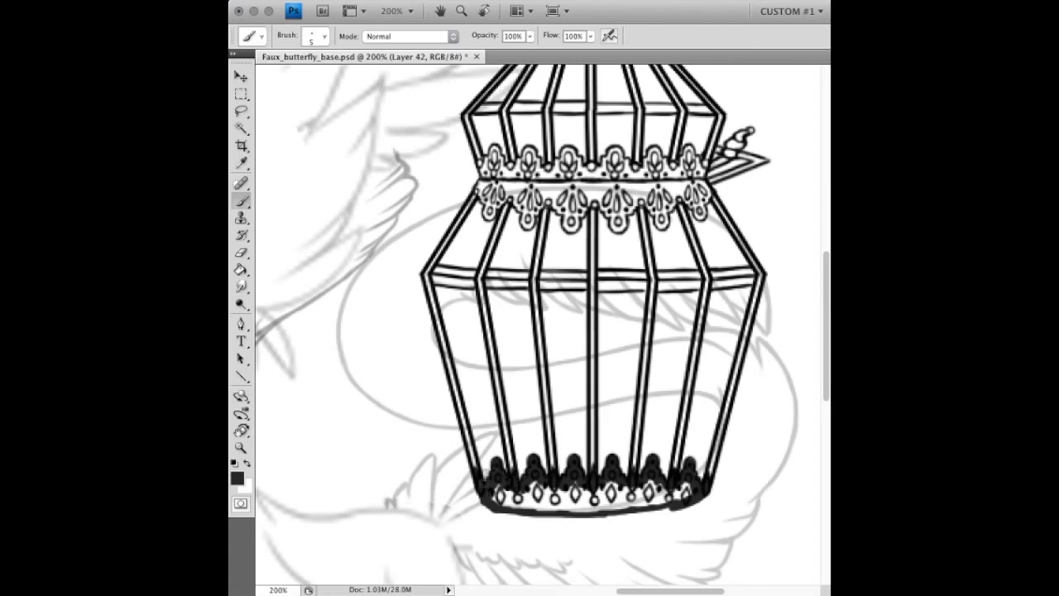
- Fill the birdcage's bottom band solid black and cover its white specks
key("g")
left_click(496, 495)
key("b")
left_click_drag(604, 514, 694, 488)
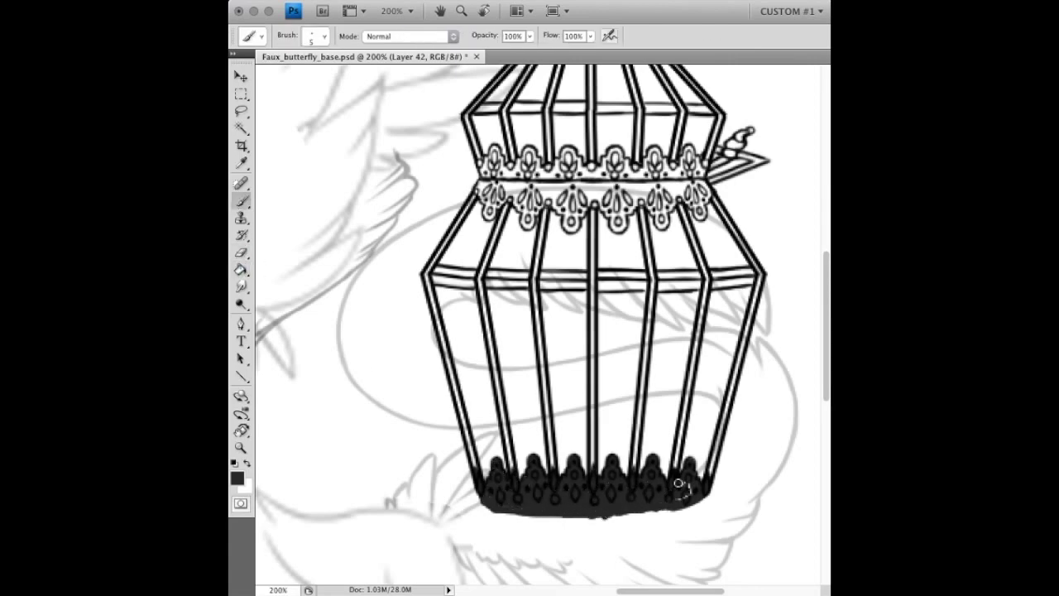
- Thicken the cage's left bars, third bar and adjoining rim in bold black
left_click_drag(475, 469, 424, 273)
mouse_move(425, 277)
left_mouse_down()
mouse_move(484, 283)
mouse_move(512, 472)
left_mouse_up()
left_click_drag(484, 274, 493, 189)
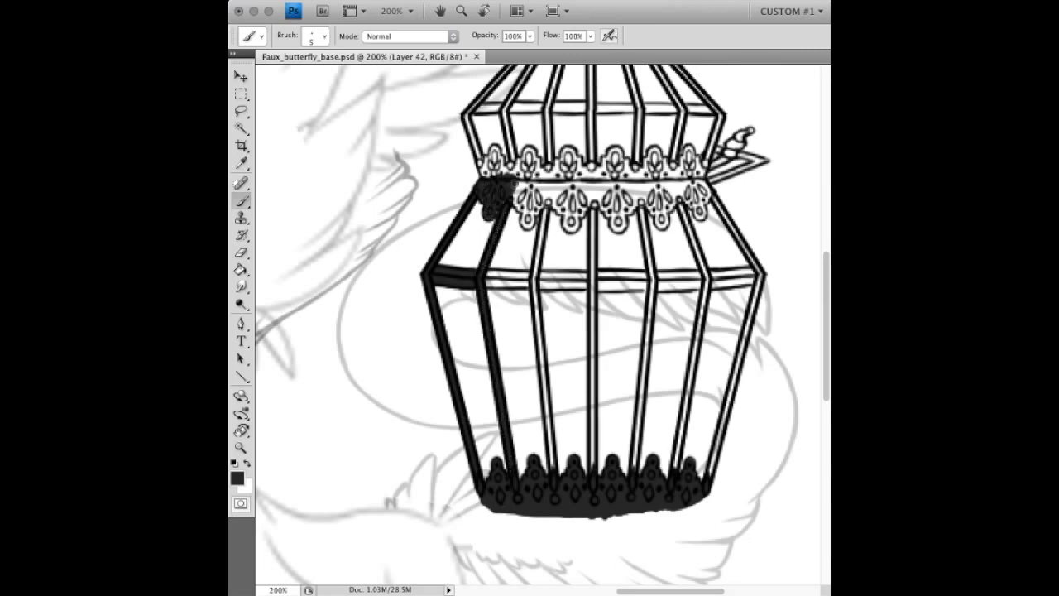
left_click_drag(531, 199, 553, 470)
left_click_drag(529, 274, 487, 273)
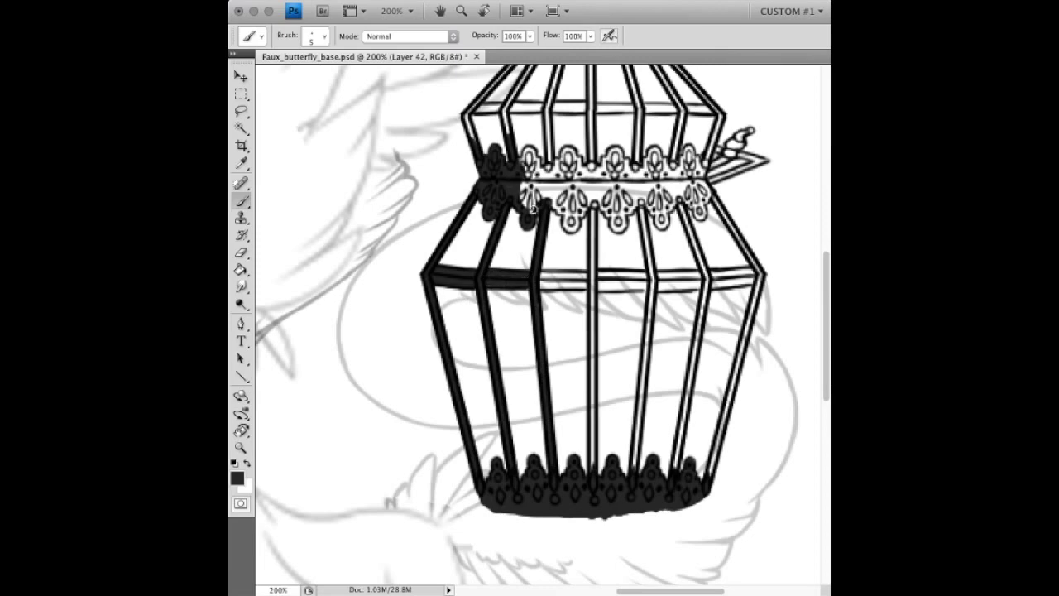
- Blacken the lace bands, rim band, middle and right bars, upper bars and lid band
left_click_drag(510, 179, 513, 185)
mouse_move(538, 280)
left_mouse_down()
mouse_move(592, 278)
mouse_move(593, 470)
left_mouse_up()
mouse_move(635, 470)
left_mouse_down()
mouse_move(651, 274)
mouse_move(610, 276)
mouse_move(760, 274)
mouse_move(709, 485)
left_mouse_up()
mouse_move(679, 439)
left_mouse_down()
mouse_move(705, 217)
mouse_move(696, 196)
mouse_move(645, 216)
mouse_move(559, 207)
mouse_move(629, 223)
mouse_move(683, 192)
mouse_move(695, 170)
mouse_move(646, 198)
mouse_move(542, 186)
mouse_move(670, 169)
mouse_move(568, 158)
left_mouse_up()
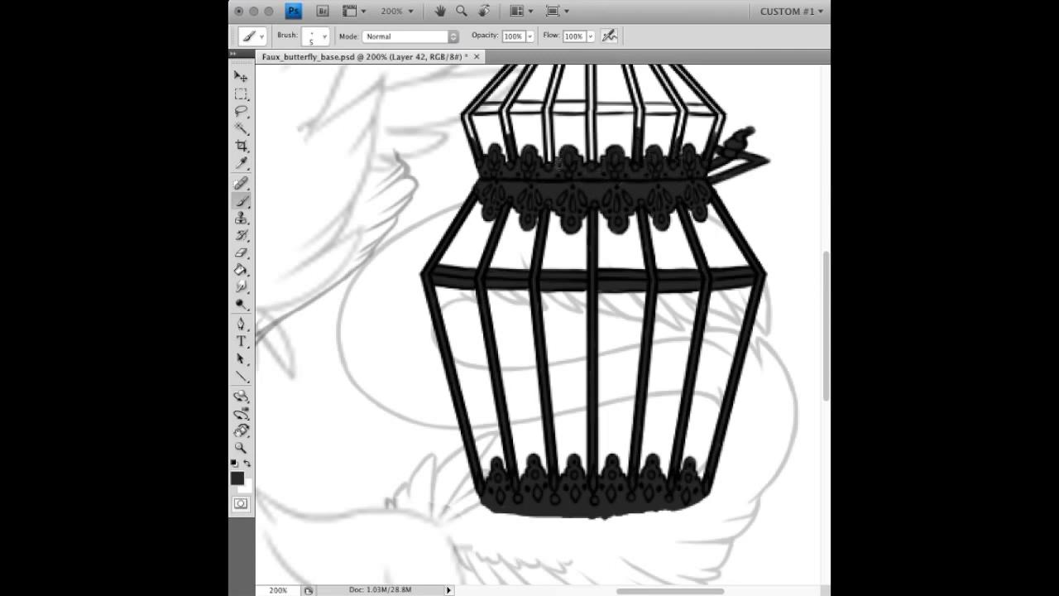
scroll(568, 159, "up", 5)
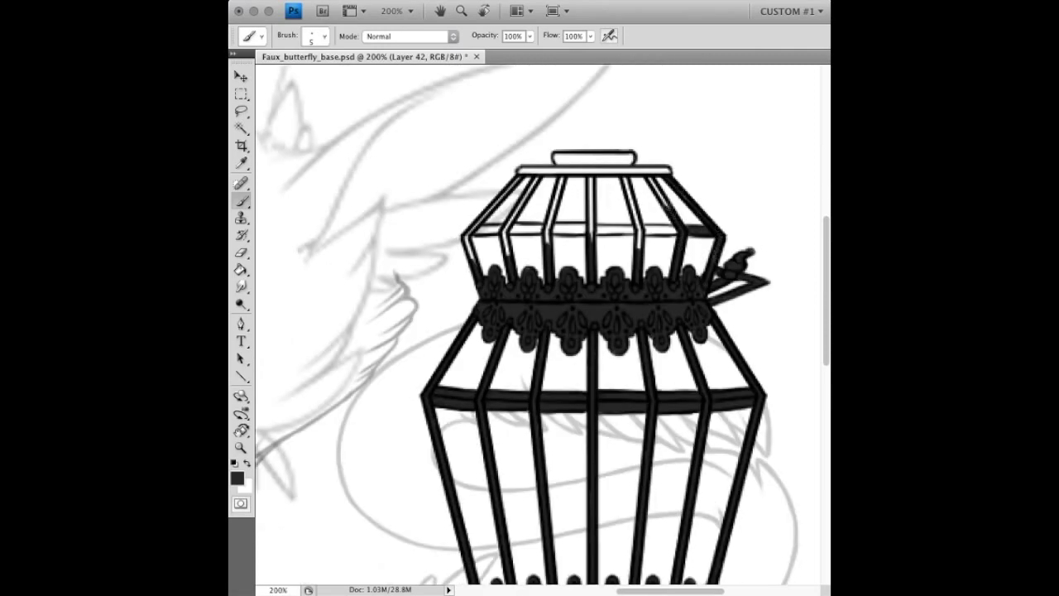
mouse_move(641, 232)
left_mouse_down()
mouse_move(621, 174)
mouse_move(613, 230)
left_mouse_up()
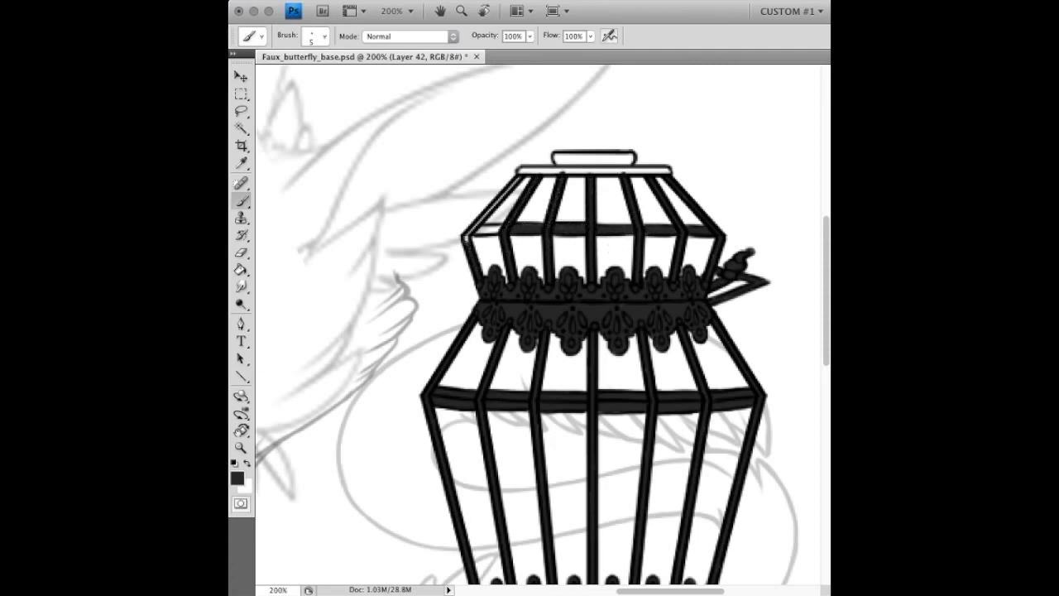
left_click_drag(523, 170, 672, 173)
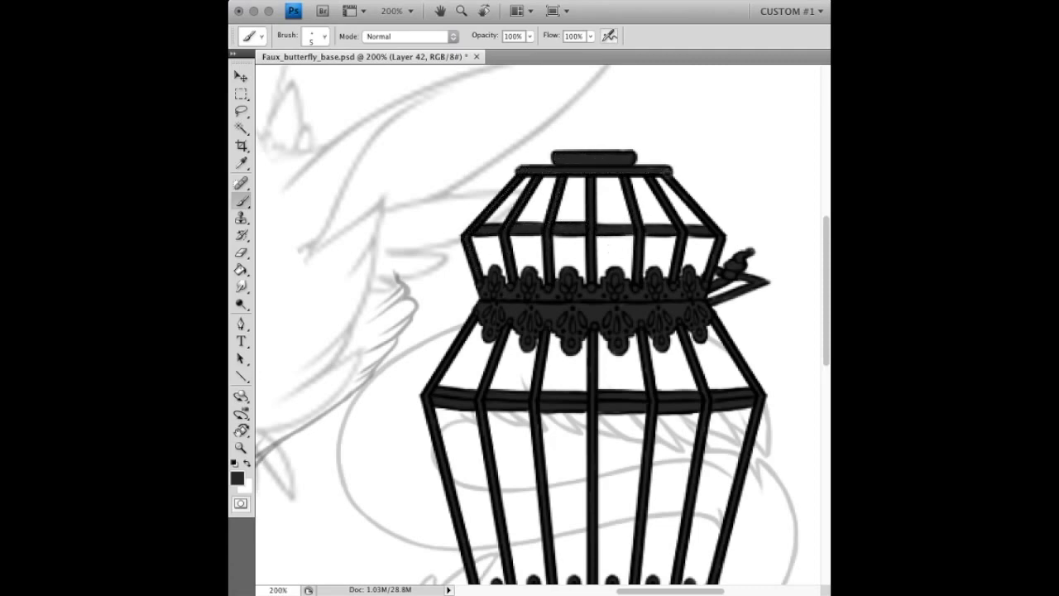
- Trim the blue body fill along the fox's back
key("ctrl+minus")
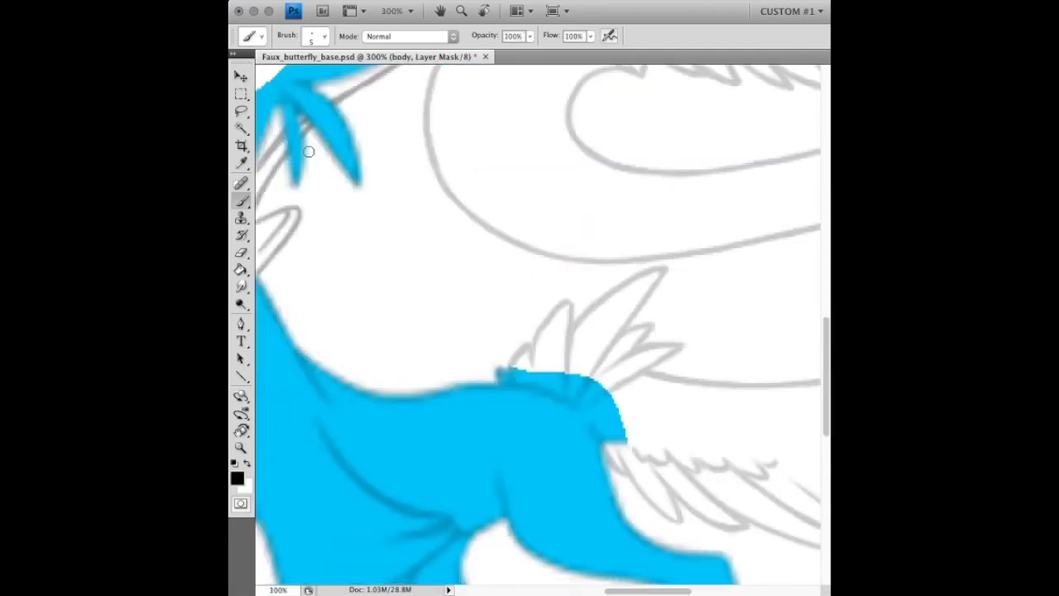
mouse_move(530, 380)
left_mouse_down()
mouse_move(501, 372)
mouse_move(610, 433)
left_mouse_up()
mouse_move(571, 374)
left_mouse_down()
mouse_move(608, 449)
mouse_move(541, 378)
left_mouse_up()
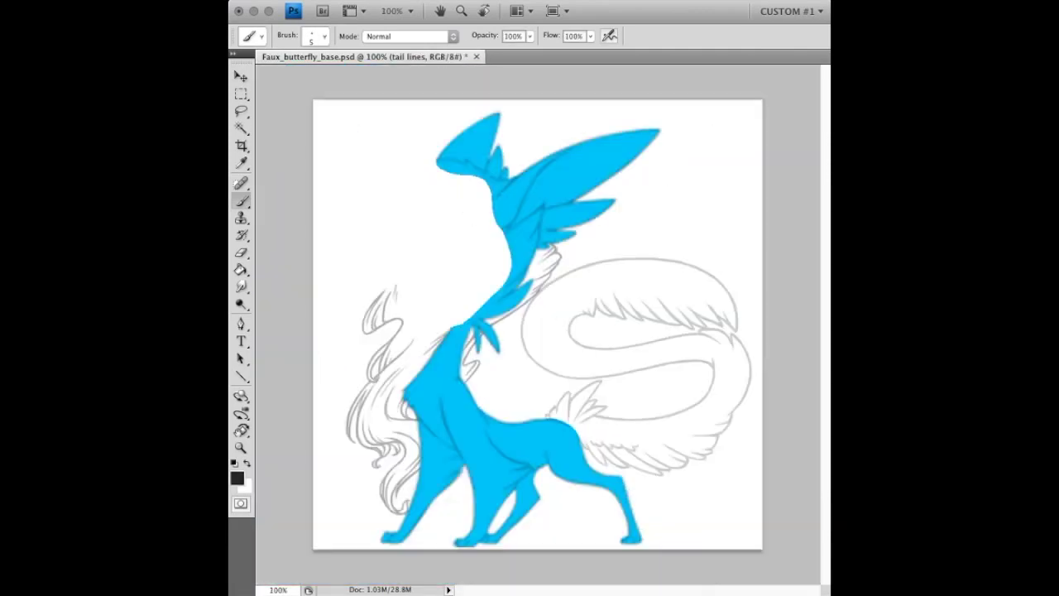
- Duplicate the tail lines layer, select the tail with Magic Wand and fill it black
key("ctrl+j")
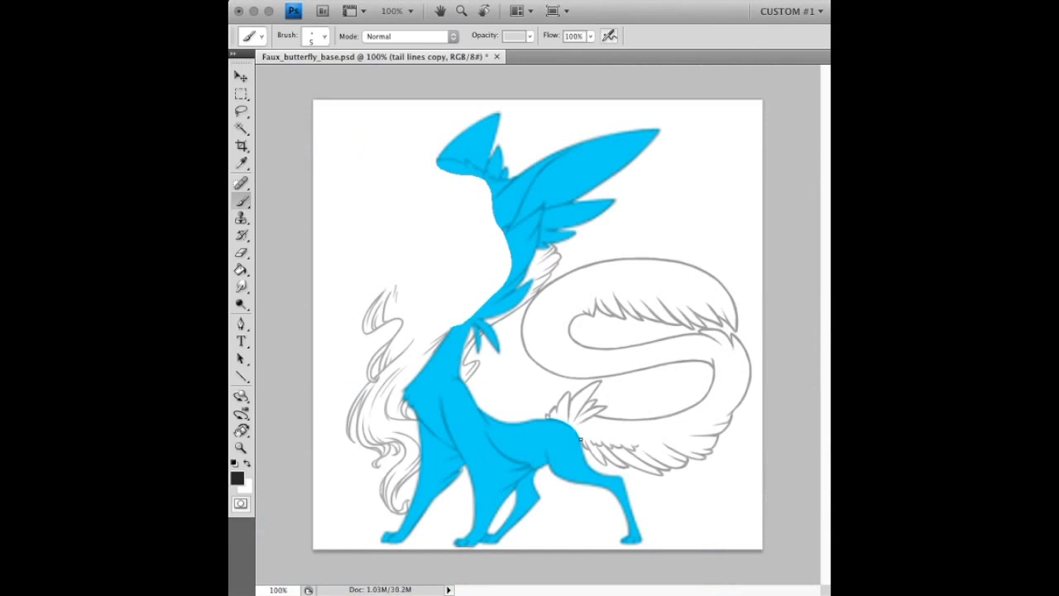
key("w")
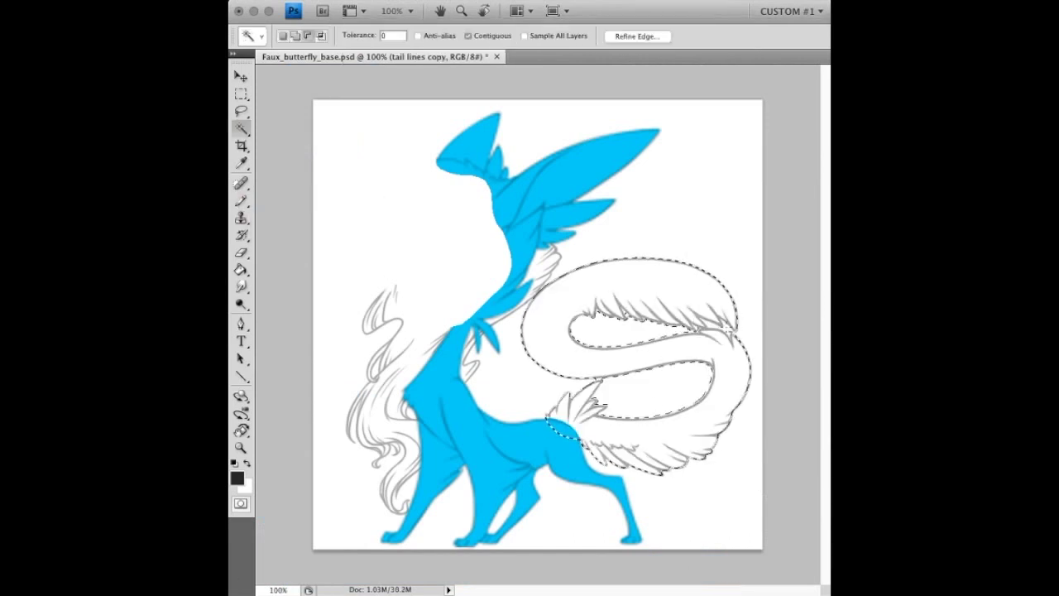
key("alt+BackSpace")
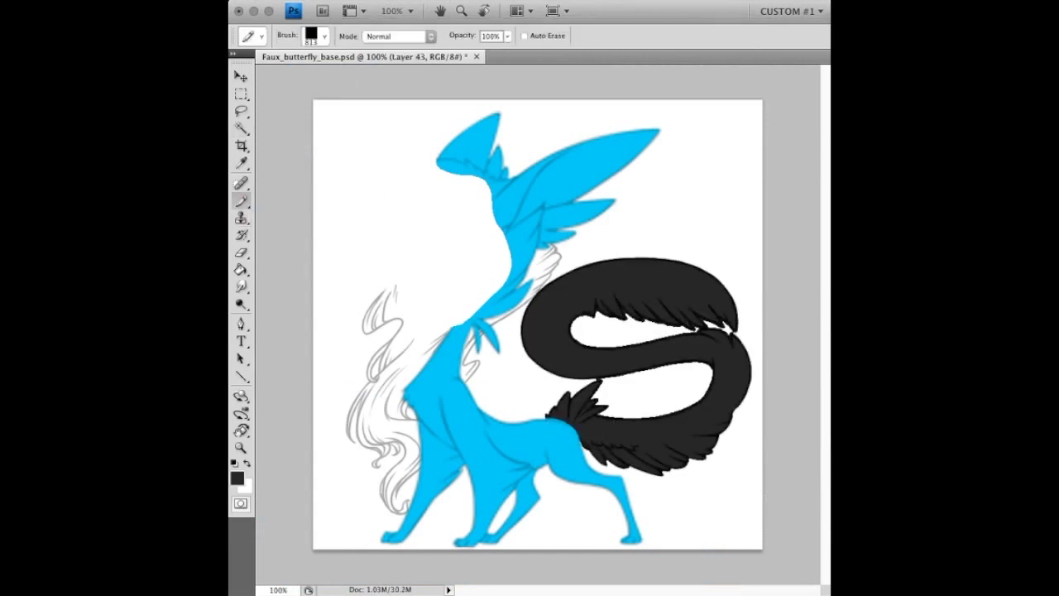
- Erase white highlights along the tail and the lower feathers
key("ctrl+plus")
key("ctrl+plus")
left_click(241, 200)
left_click(240, 252)
mouse_move(389, 310)
left_mouse_down()
mouse_move(488, 232)
mouse_move(679, 183)
mouse_move(468, 343)
mouse_move(517, 358)
left_mouse_up()
mouse_move(482, 456)
left_mouse_down()
mouse_move(666, 519)
mouse_move(799, 455)
left_mouse_up()
- Paint black over the white highlights on the upper and lower feathers
key("b")
left_click_drag(339, 332, 476, 248)
left_click_drag(447, 302, 493, 327)
left_click_drag(444, 351, 538, 357)
mouse_move(432, 427)
left_mouse_down()
mouse_move(472, 460)
mouse_move(554, 494)
mouse_move(670, 517)
left_mouse_up()
- Erase a white edge along the tail's inner loop and repaint its lower edge black
key("e")
scroll(454, 343, "right", 3)
left_click_drag(454, 343, 643, 284)
key("b")
mouse_move(424, 352)
left_mouse_down()
mouse_move(604, 326)
mouse_move(678, 263)
left_mouse_up()
left_click_drag(591, 458, 662, 454)
scroll(761, 315, "up", 3)
mouse_move(680, 268)
left_mouse_down()
mouse_move(609, 262)
mouse_move(520, 278)
left_mouse_up()
- Add white highlights to the upper feathers and outline the inner loop in white
left_click_drag(741, 219, 613, 133)
scroll(601, 240, "up", 3)
scroll(601, 241, "left", 3)
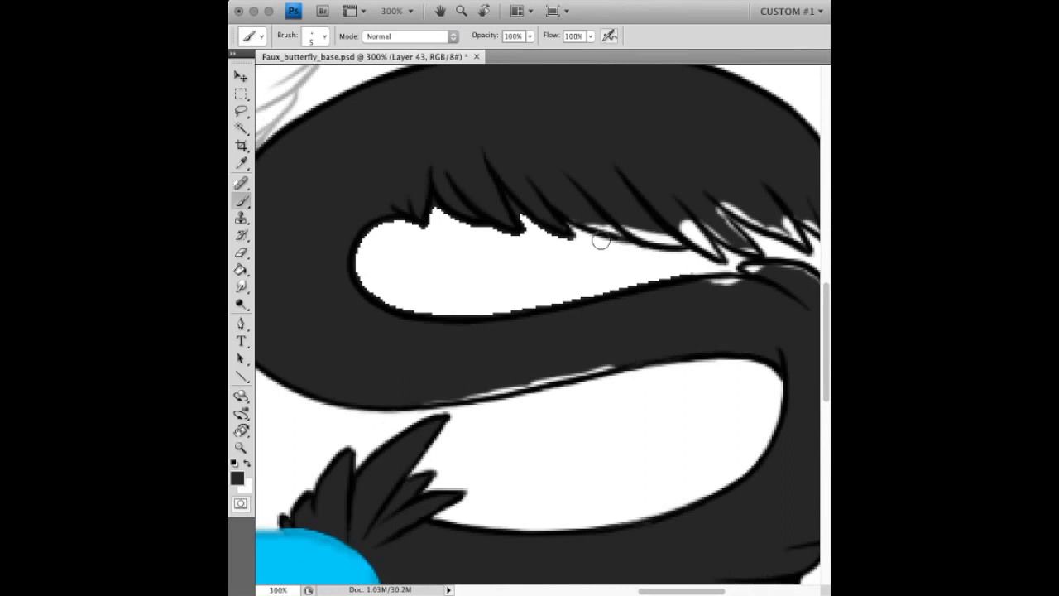
left_click_drag(600, 241, 725, 278)
- Cover the leftover white highlights on the lower feathers and feather edges in black
left_click_drag(413, 396, 616, 369)
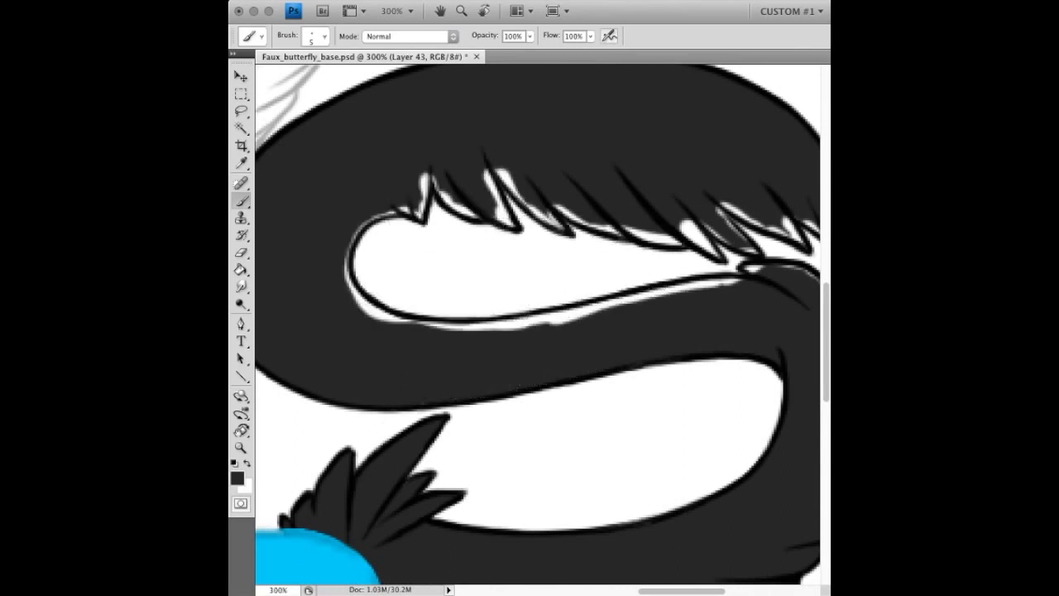
scroll(637, 254, "right", 3)
left_click_drag(737, 265, 637, 277)
mouse_move(695, 231)
left_mouse_down()
mouse_move(637, 254)
mouse_move(480, 248)
left_mouse_up()
scroll(513, 244, "left", 3)
scroll(513, 244, "left", 3)
left_click_drag(620, 277, 546, 219)
mouse_move(579, 273)
left_mouse_down()
mouse_move(499, 241)
mouse_move(418, 278)
mouse_move(471, 376)
mouse_move(739, 344)
mouse_move(713, 339)
left_mouse_up()
- Zoom out, choose the hard-edged non-antialiased pencil, and add a new layer for the hair
key("ctrl+alt+0")
right_click(241, 201)
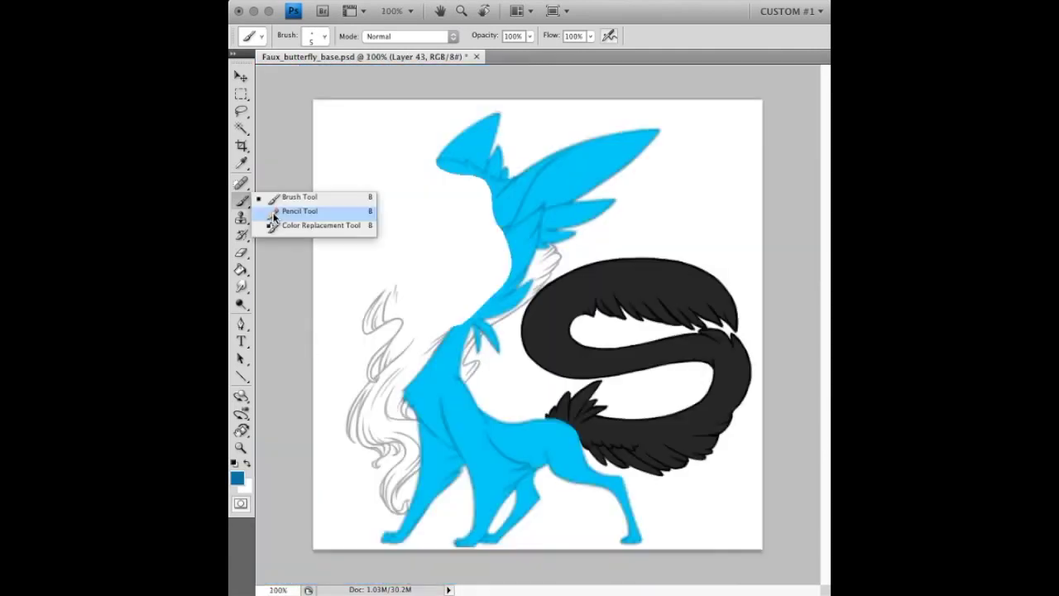
left_click(319, 213)
key("alt+bracketright")
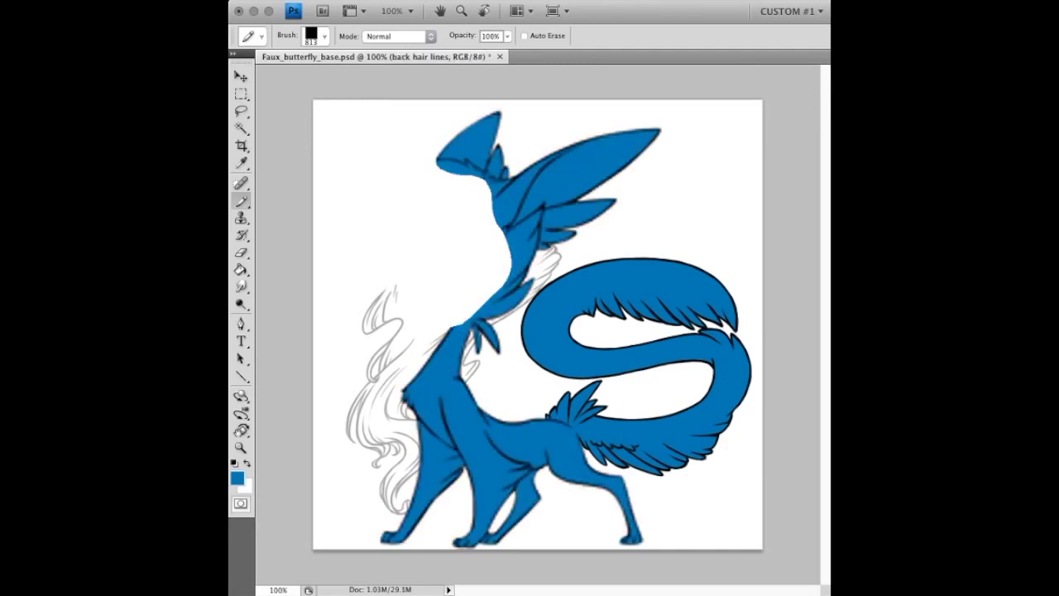
- With the soft brush, thicken the hair outlines beside the body
key("shift+b")
key("ctrl+plus")
key("ctrl+plus")
mouse_move(475, 465)
left_mouse_down()
mouse_move(464, 364)
mouse_move(513, 289)
mouse_move(509, 207)
left_mouse_up()
mouse_move(414, 451)
left_mouse_down()
mouse_move(405, 398)
mouse_move(468, 319)
mouse_move(426, 256)
mouse_move(406, 302)
mouse_move(364, 273)
mouse_move(334, 229)
left_mouse_up()
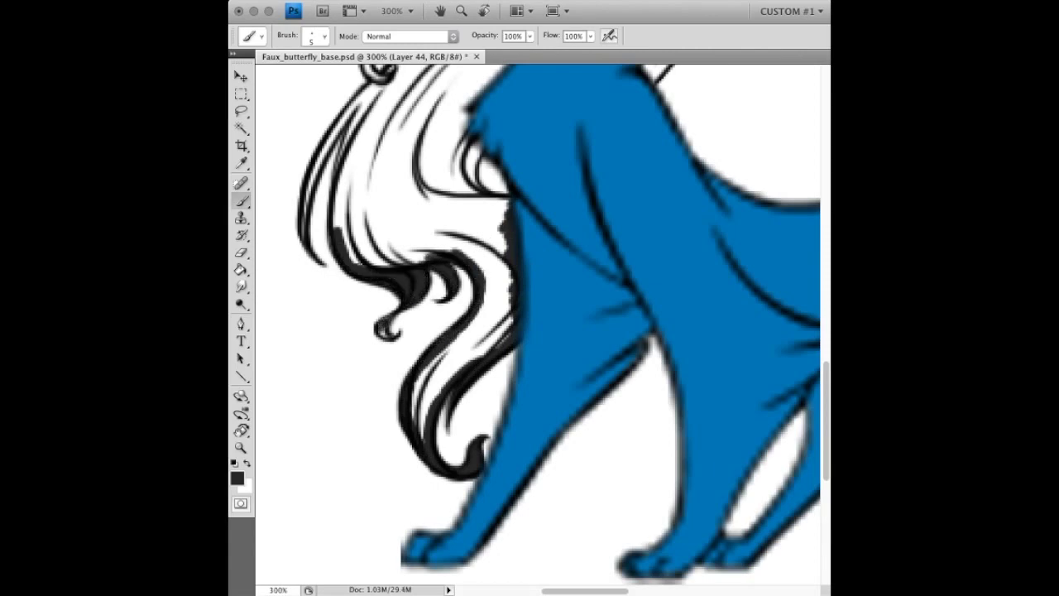
- Paint black shading inside the body and darken the edge between the blue shapes
scroll(538, 331, "up", 5)
mouse_move(633, 318)
left_mouse_down()
mouse_move(604, 223)
mouse_move(629, 165)
left_mouse_up()
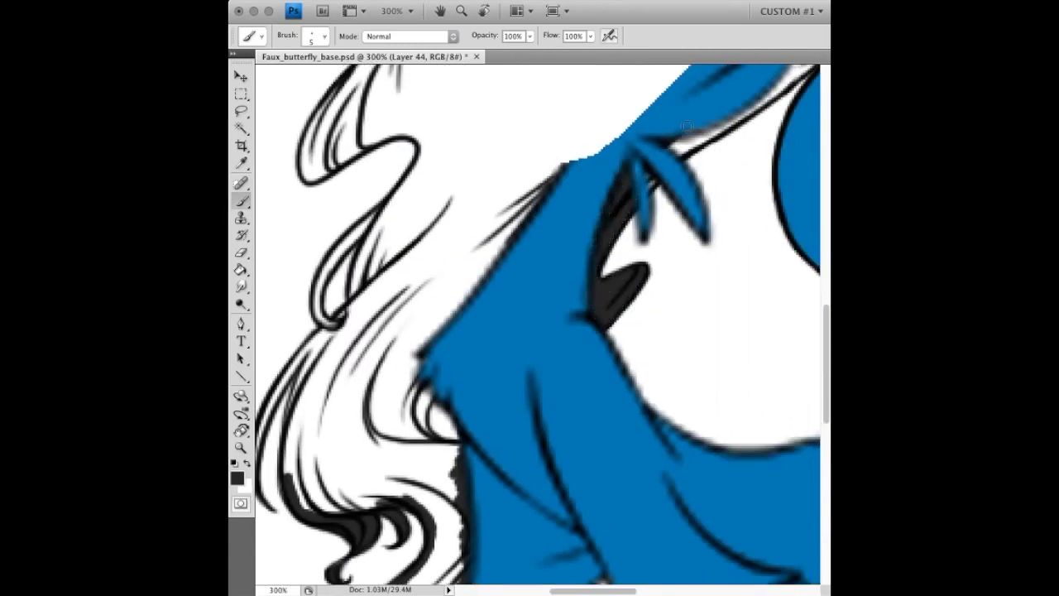
scroll(538, 323, "up", 5)
scroll(537, 323, "right", 5)
left_click_drag(497, 318, 550, 260)
left_click_drag(521, 298, 613, 203)
left_click_drag(513, 261, 600, 215)
mouse_move(571, 157)
left_mouse_down()
mouse_move(616, 120)
mouse_move(605, 207)
left_mouse_up()
- Paint the white hair strands black and shade along the hair, chin and neck edge
left_click_drag(612, 140, 542, 223)
scroll(538, 323, "left", 5)
scroll(538, 323, "up", 5)
mouse_move(402, 116)
left_mouse_down()
mouse_move(455, 220)
mouse_move(546, 314)
left_mouse_up()
left_click_drag(509, 277, 600, 389)
left_click_drag(534, 373, 460, 558)
mouse_move(348, 273)
left_mouse_down()
mouse_move(406, 172)
mouse_move(451, 236)
mouse_move(401, 406)
mouse_move(394, 332)
mouse_move(348, 464)
left_mouse_up()
mouse_move(414, 178)
left_mouse_down()
mouse_move(364, 264)
mouse_move(418, 191)
left_mouse_up()
- Darken the hair outlines, fill the selected hair dark grey and cover the white fringe
scroll(369, 207, "down", 5)
scroll(369, 208, "left", 3)
left_click_drag(410, 323, 389, 431)
left_click_drag(418, 298, 361, 434)
key("alt+BackSpace")
left_click_drag(530, 132, 517, 396)
mouse_move(515, 132)
left_mouse_down()
mouse_move(406, 455)
mouse_move(571, 488)
mouse_move(530, 542)
left_mouse_up()
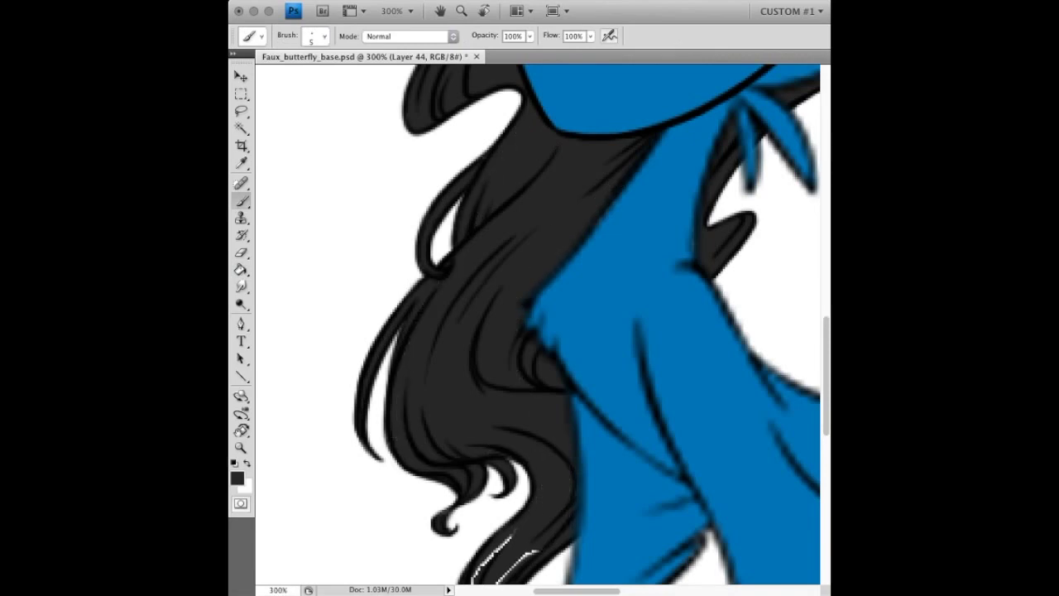
- Switch from the hard pencil back to the soft brush with white as the painting colour
scroll(513, 373, "down", 5)
key("ctrl+0")
left_click_drag(241, 201, 281, 217)
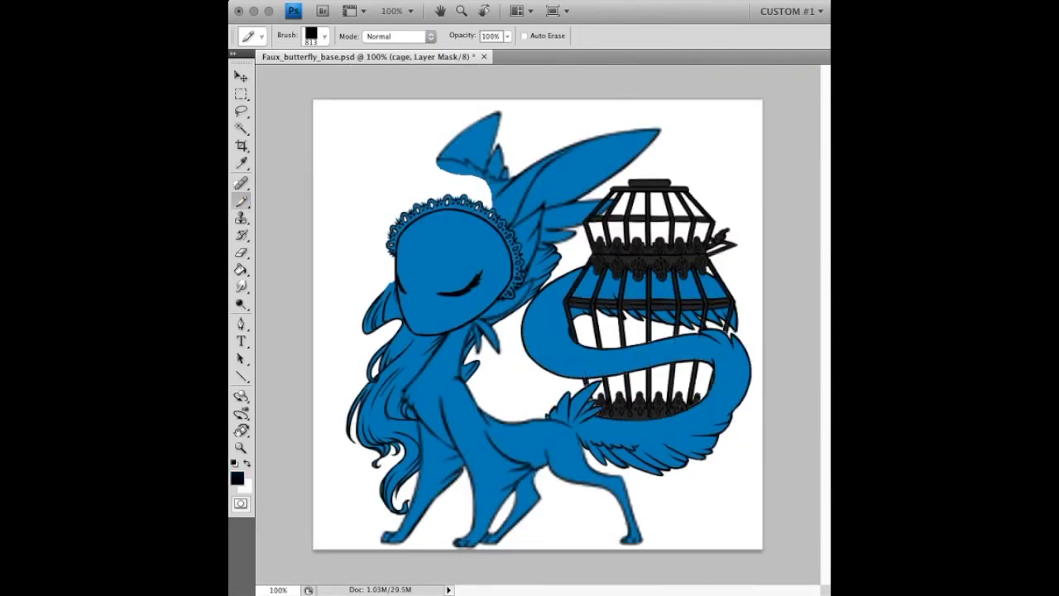
scroll(704, 439, "up", 2)
key("shift+b")
key("x")
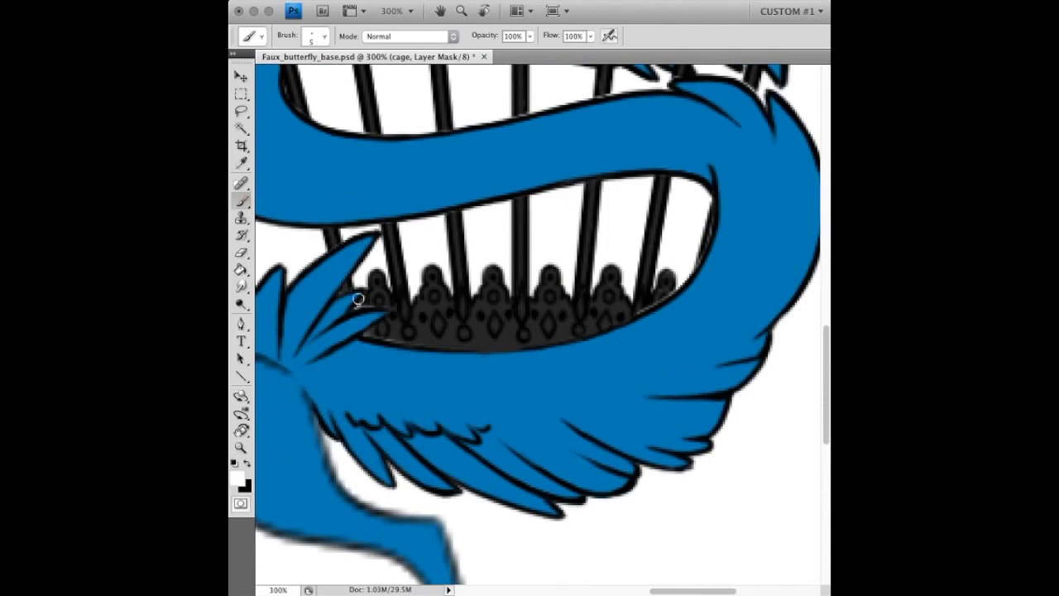
scroll(704, 238, "up", 5)
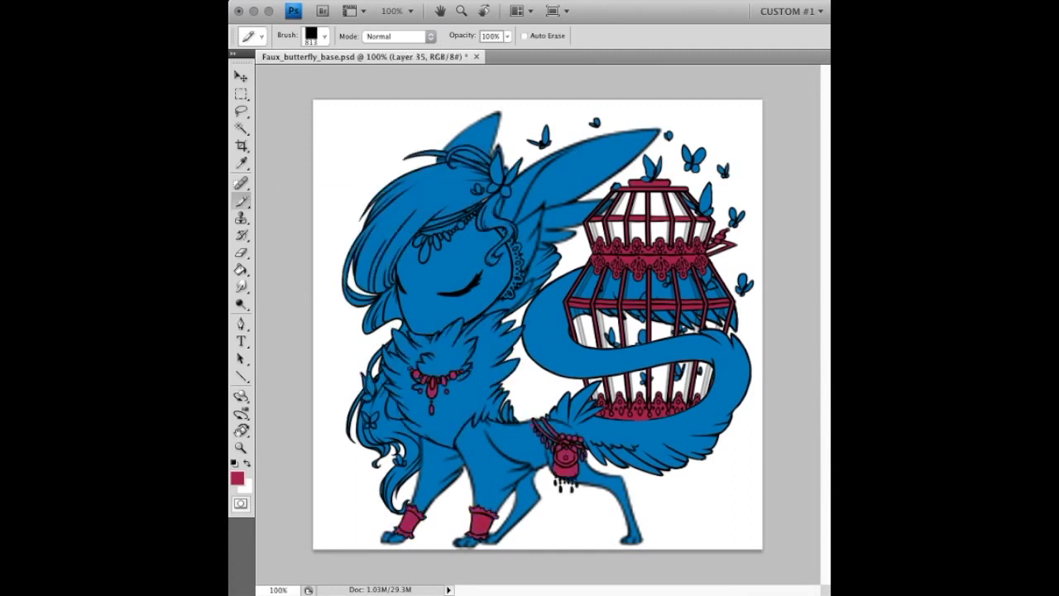
- Choose the soft brush at size 20
right_click(241, 200)
left_click(285, 196)
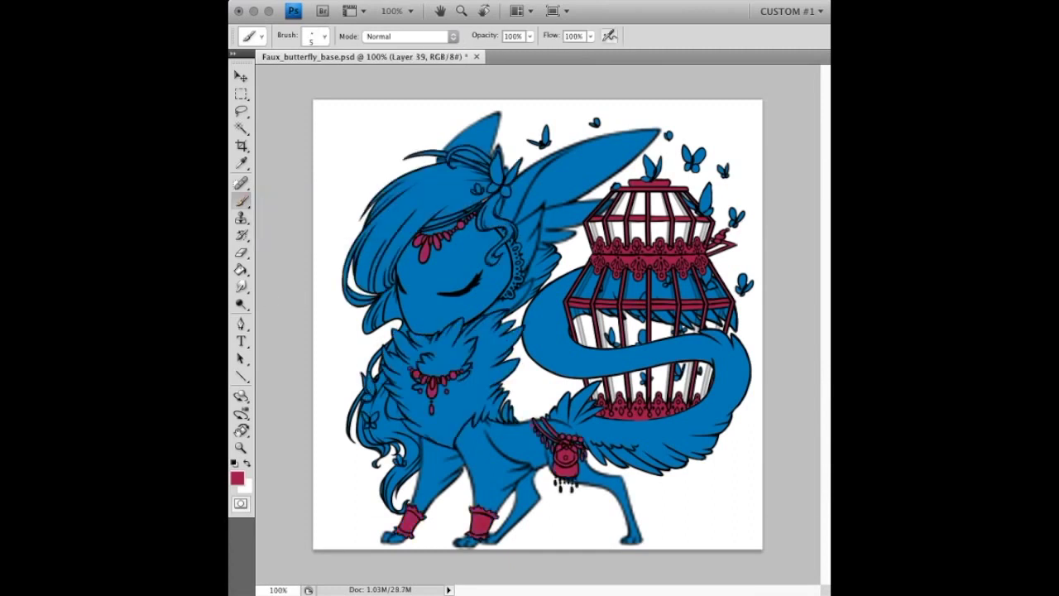
left_click(317, 35)
key("Return")
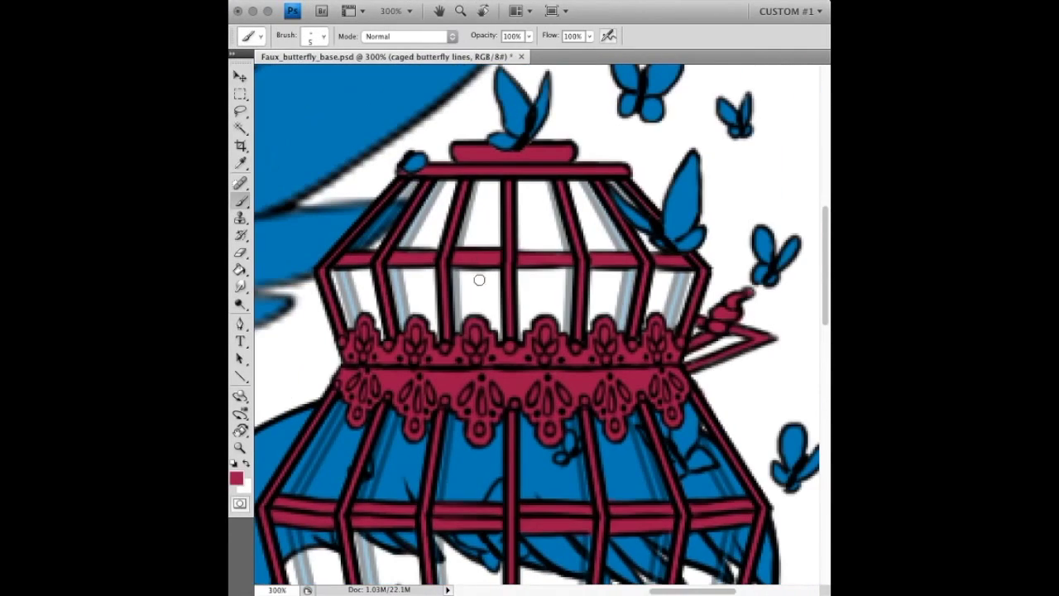
- Sketch two small butterflies inside the cage, fill one's body dark, and undo stray fluff strokes
left_click_drag(482, 289, 454, 270)
mouse_move(583, 312)
left_mouse_down()
mouse_move(594, 314)
mouse_move(569, 310)
left_mouse_up()
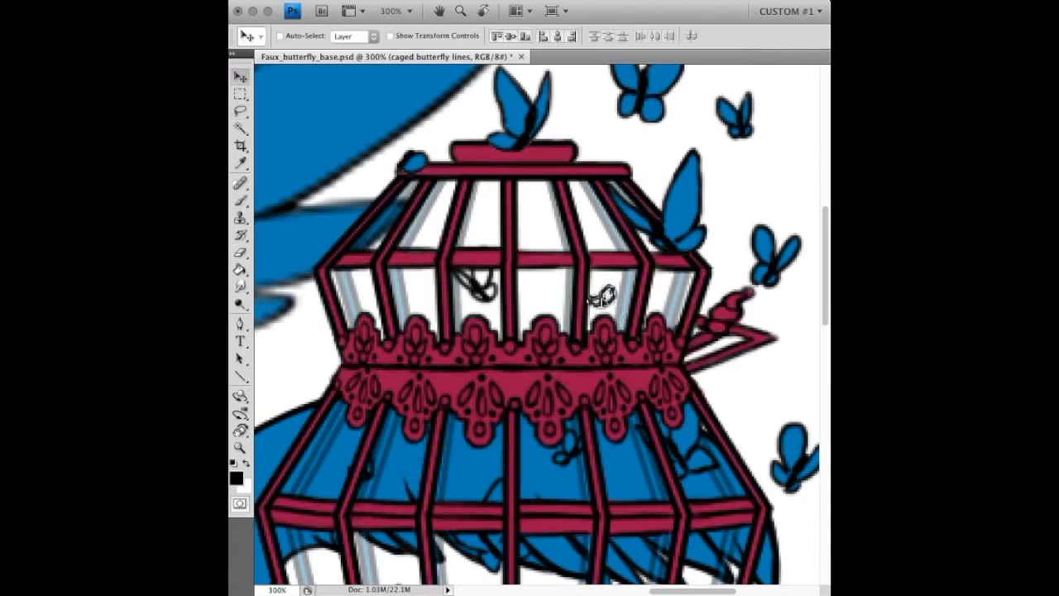
key("b")
key("alt+[")
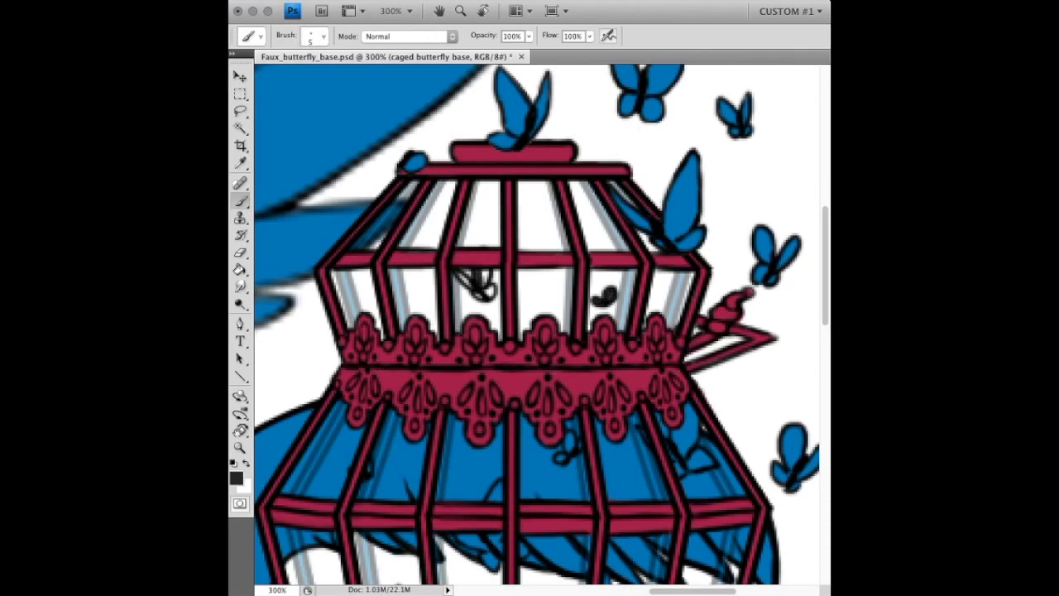
left_click_drag(481, 248, 484, 286)
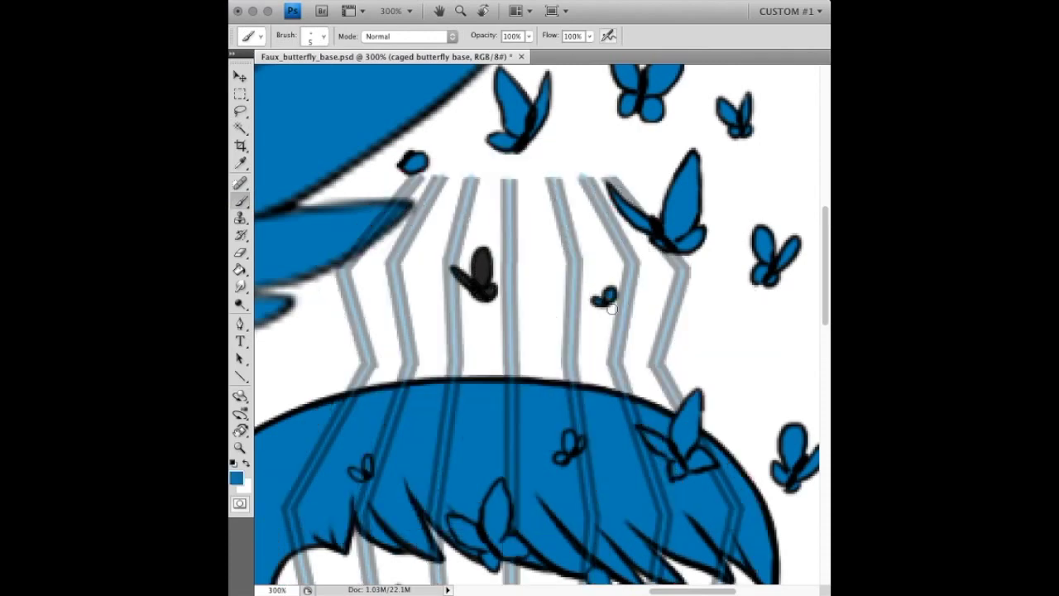
key("alt+]")
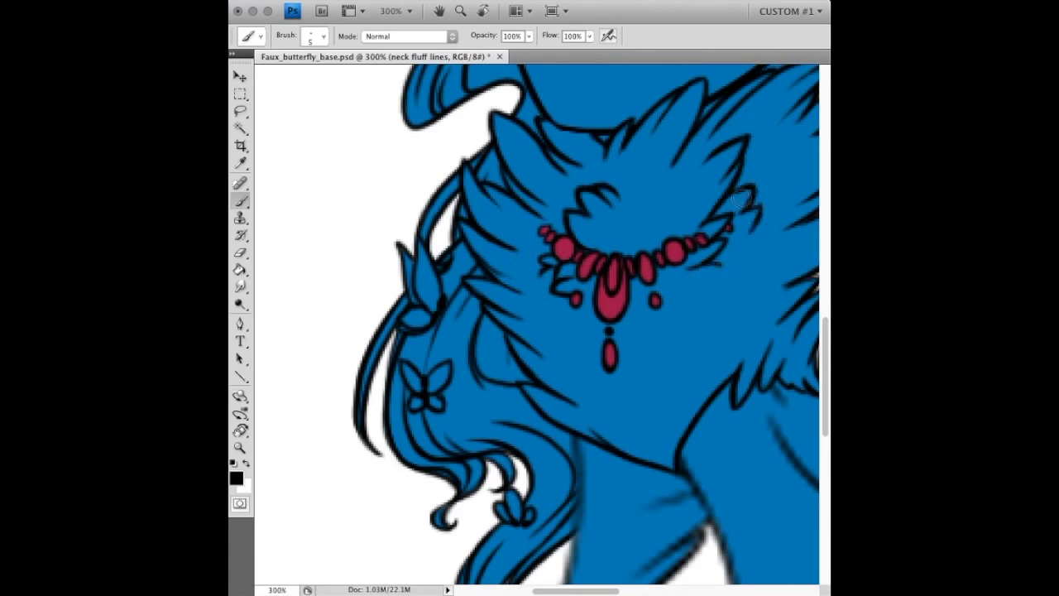
key("ctrl+z")
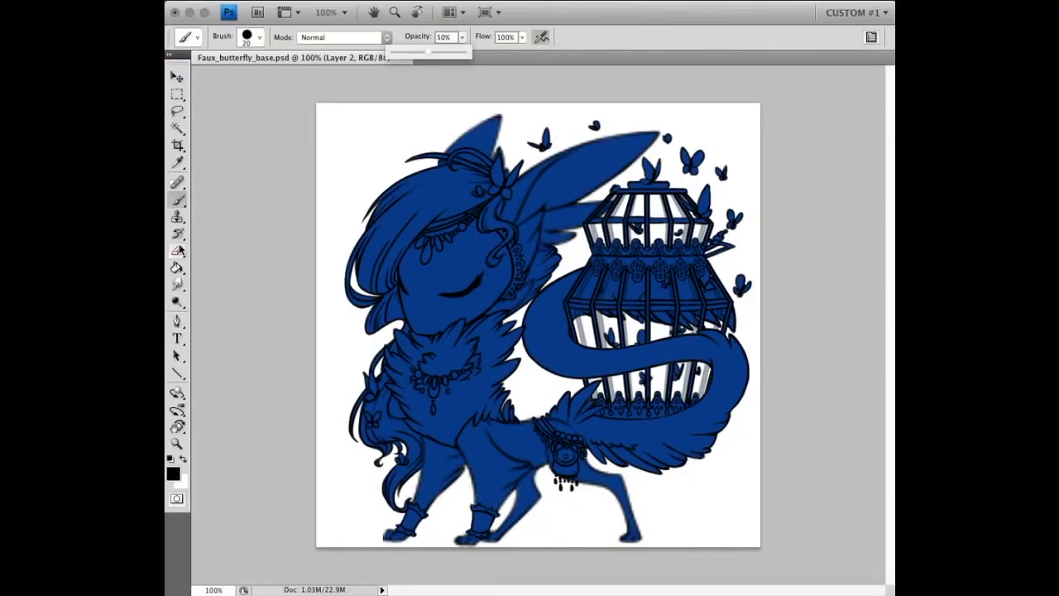
left_click(178, 250)
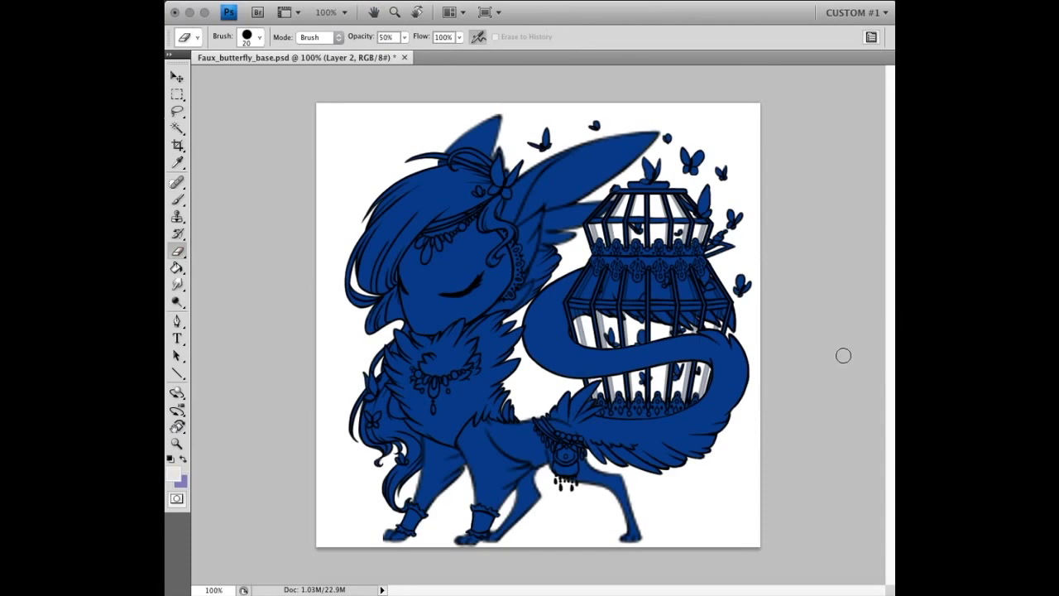
- Paint light strokes over the figure, then lasso and delete the unwanted ones
key("b")
mouse_move(409, 281)
left_mouse_down()
mouse_move(472, 327)
mouse_move(463, 496)
left_mouse_up()
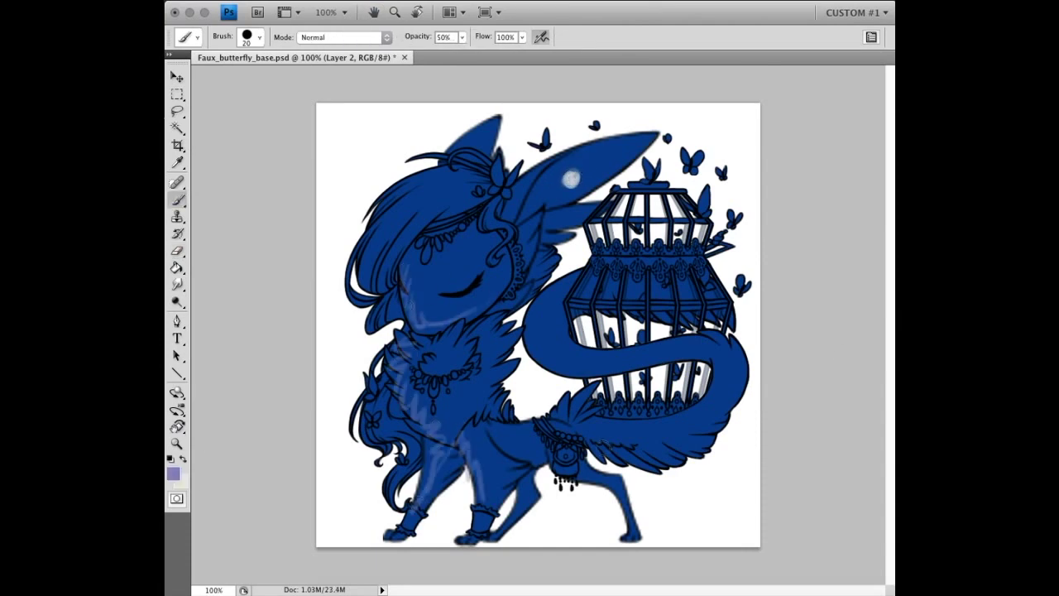
left_click_drag(530, 447, 712, 451)
left_click_drag(397, 203, 364, 323)
key("l")
mouse_move(457, 191)
left_mouse_down()
mouse_move(327, 350)
mouse_move(756, 451)
left_mouse_up()
key("Delete")
key("ctrl+d")
- Try a white highlight near the ear, undo it, and zoom in on the head
key("b")
key("x")
left_click_drag(571, 178, 634, 167)
key("ctrl+z")
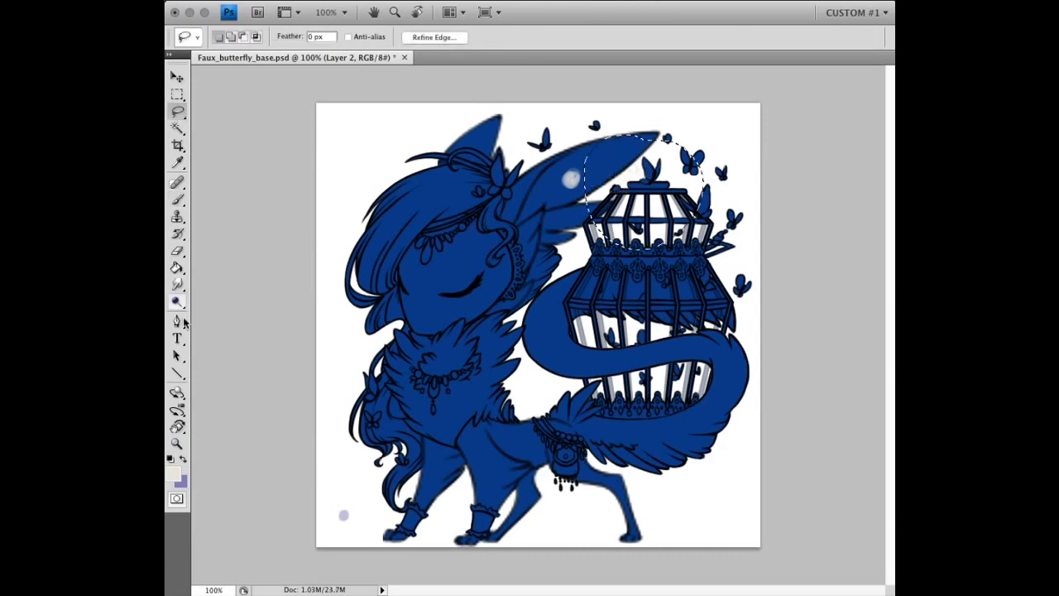
key("l")
key("ctrl+plus")
key("ctrl+plus")
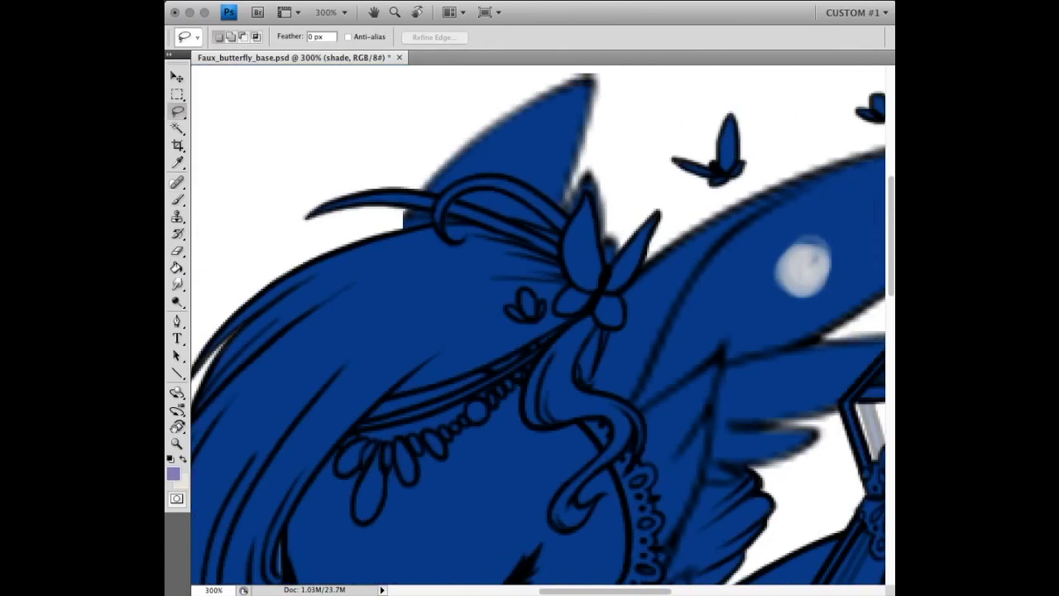
- Lighten the headdress butterfly's left wings with a 9 px eraser
key("e")
left_click(246, 36)
double_click(238, 200)
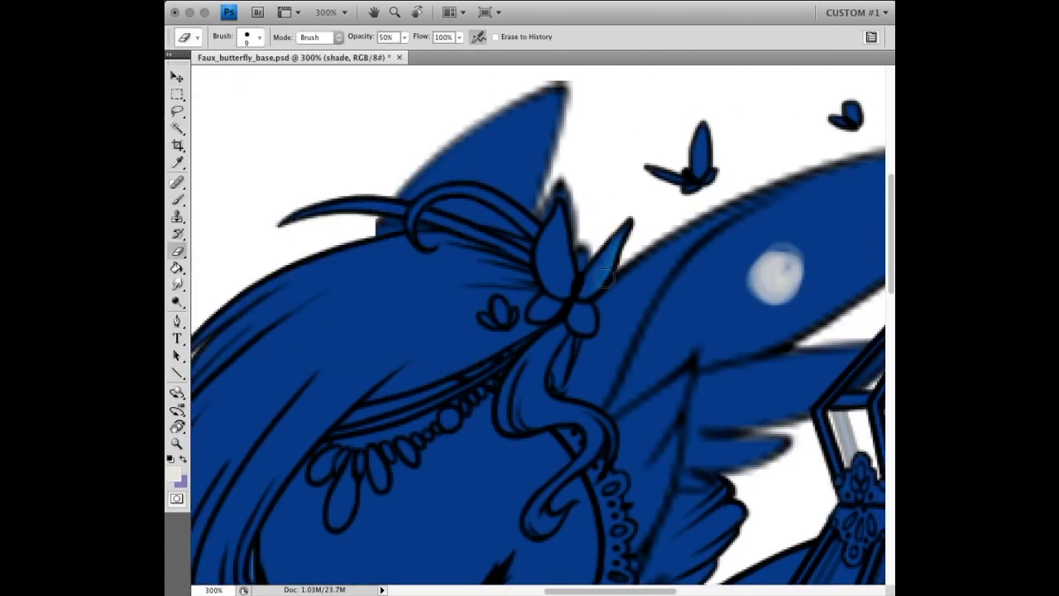
mouse_move(566, 284)
left_mouse_down()
mouse_move(551, 249)
mouse_move(558, 217)
left_mouse_up()
left_click_drag(530, 311, 542, 314)
- Lighten the butterfly ornament in the hair with the eraser
key("b")
key("x")
left_click(247, 37)
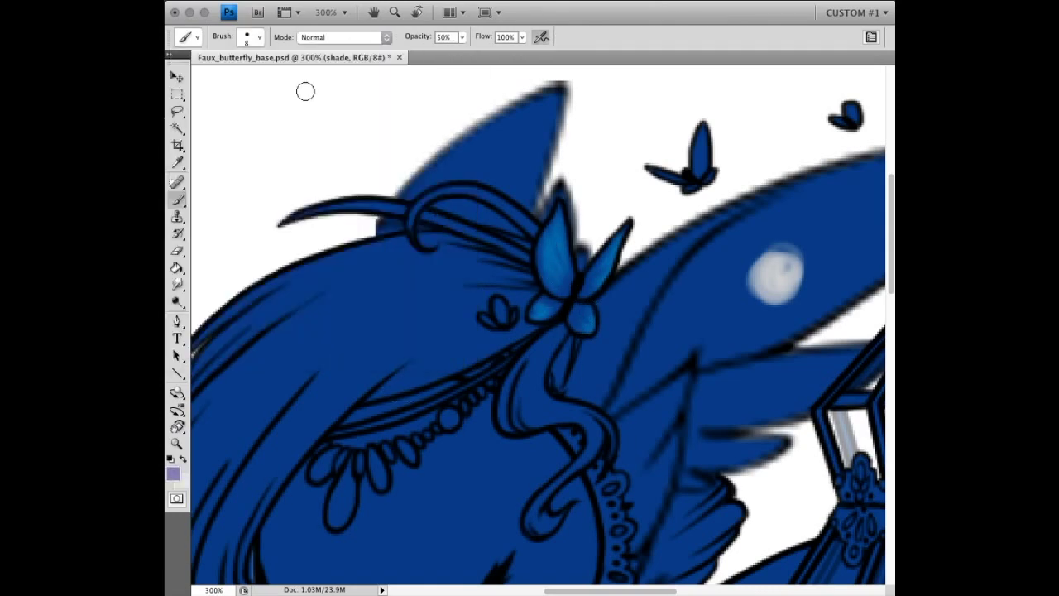
key("e")
scroll(496, 323, "down", 5)
scroll(430, 273, "left", 4)
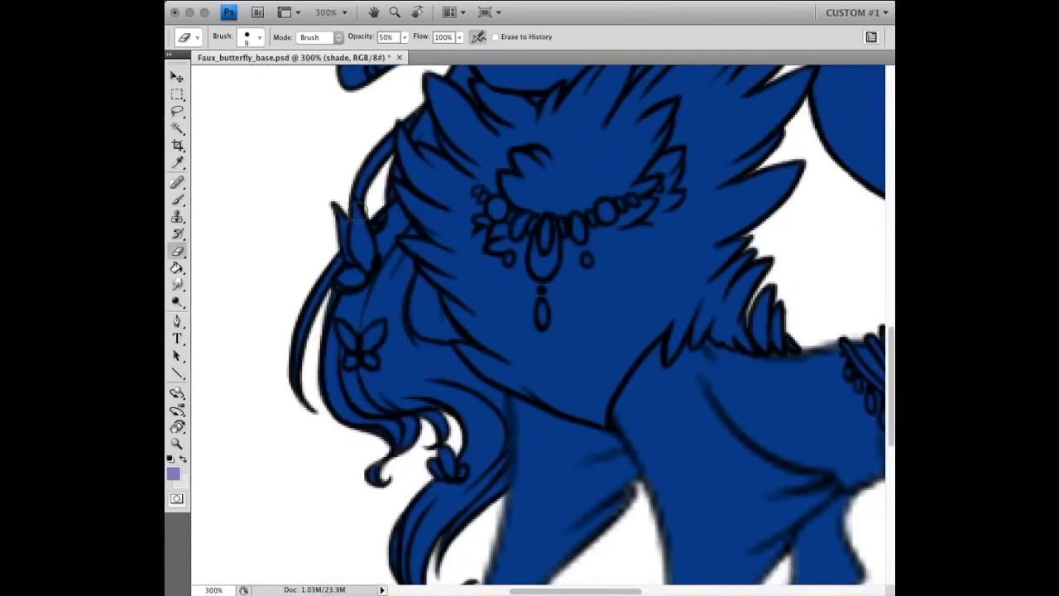
left_click_drag(347, 269, 364, 283)
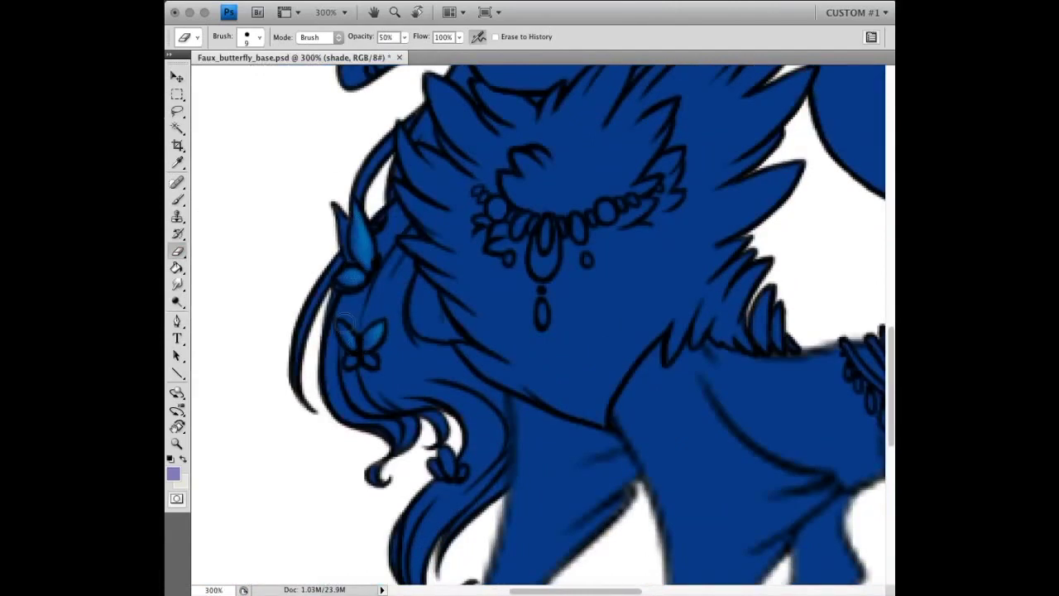
- Sample a blue near the butterfly and brighten its right wing on the light layer
key("alt+bracketright")
key("b")
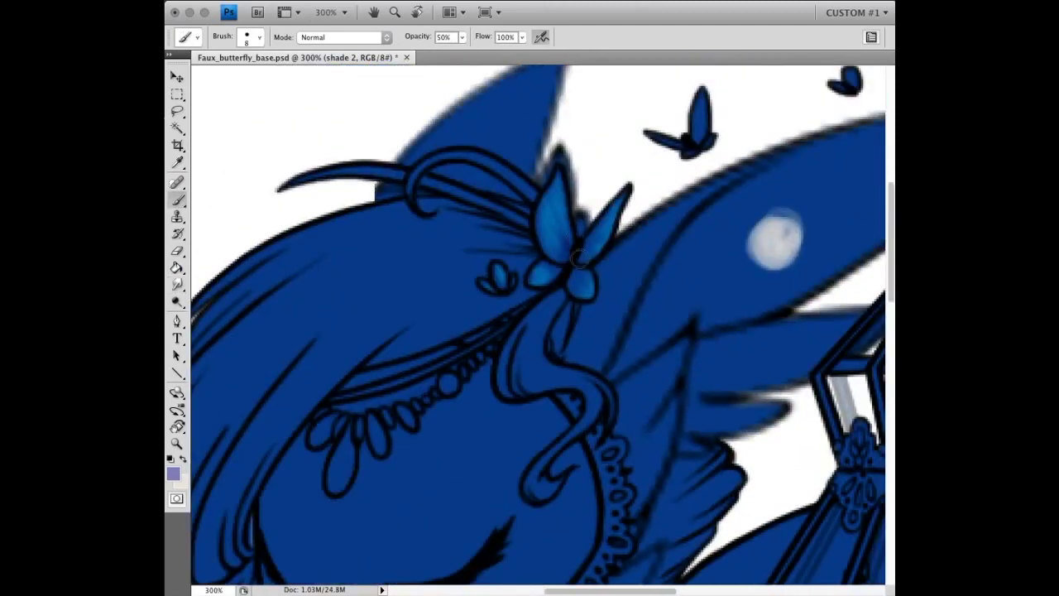
left_click(576, 265, "alt")
key("alt+bracketright")
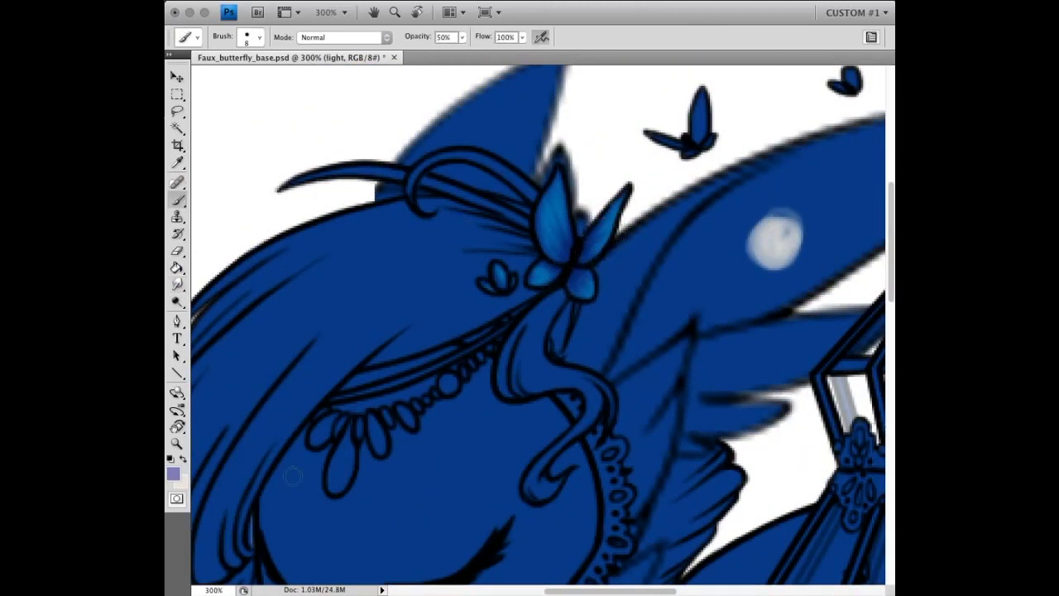
left_click_drag(607, 249, 617, 200)
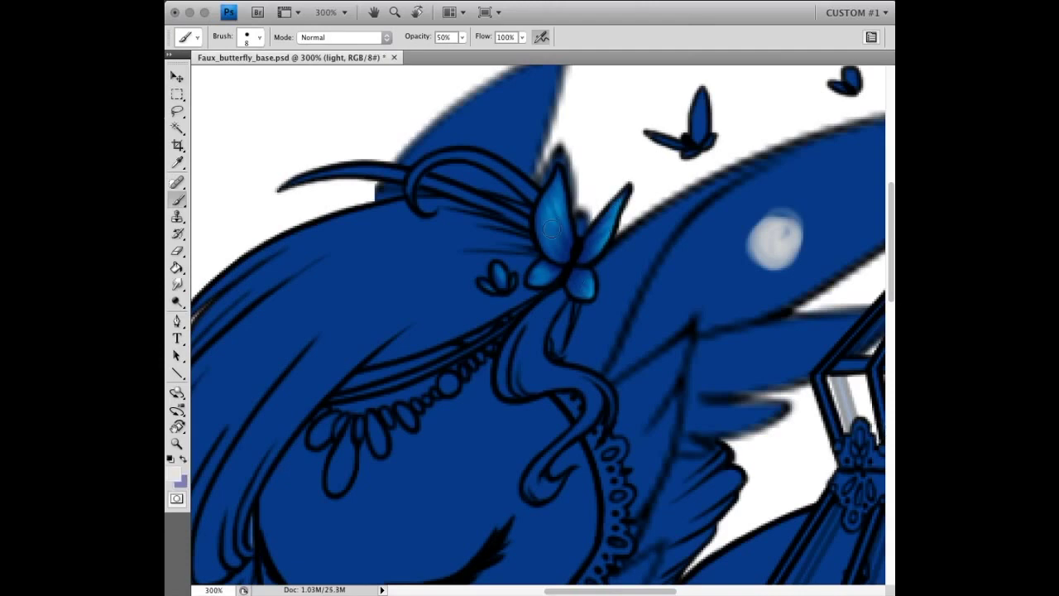
scroll(444, 249, "down", 5)
scroll(444, 248, "left", 3)
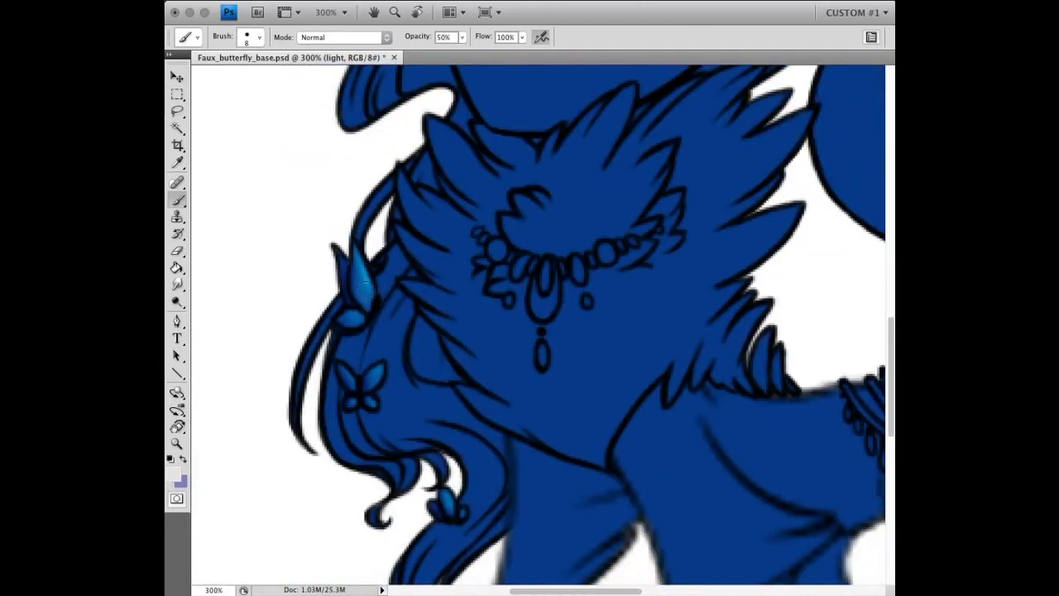
- On the shadow layer, alternate Smudge and Brush to blend the shading, ending on Smudge
key("alt+bracketleft")
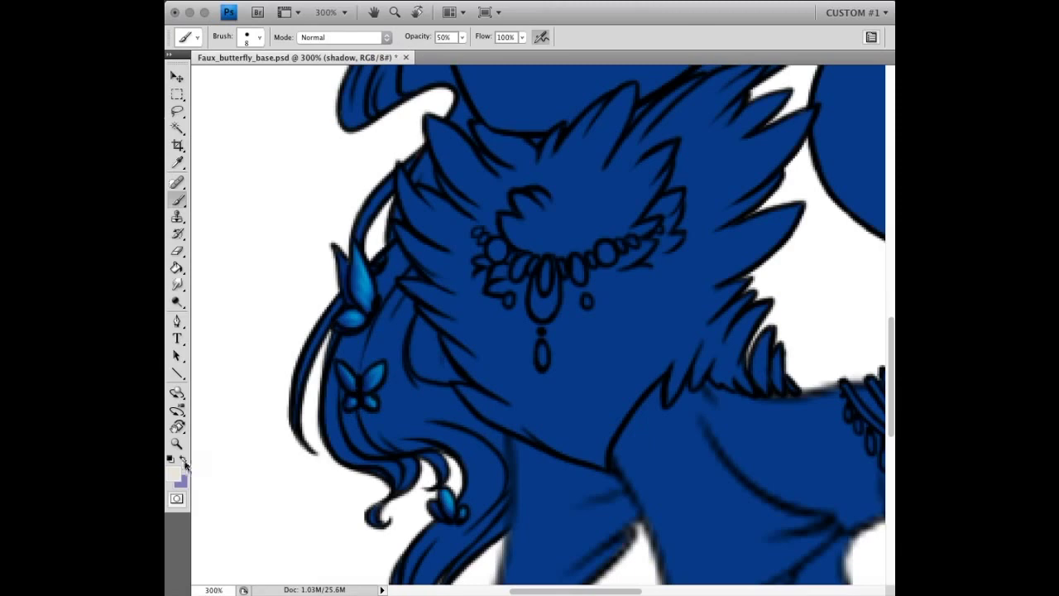
scroll(447, 472, "down", 3)
key("r")
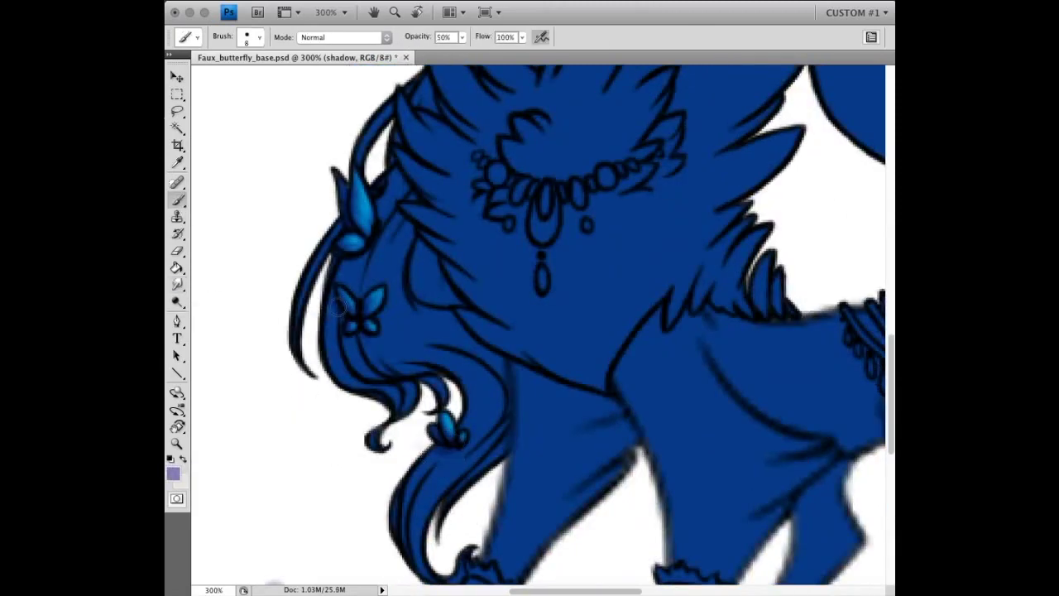
key("r")
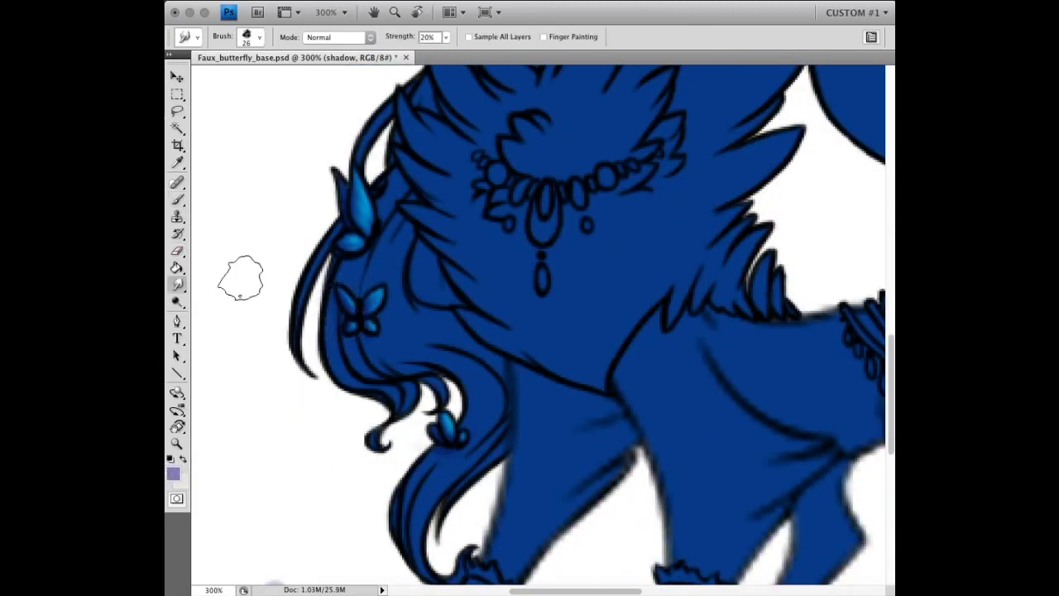
key("b")
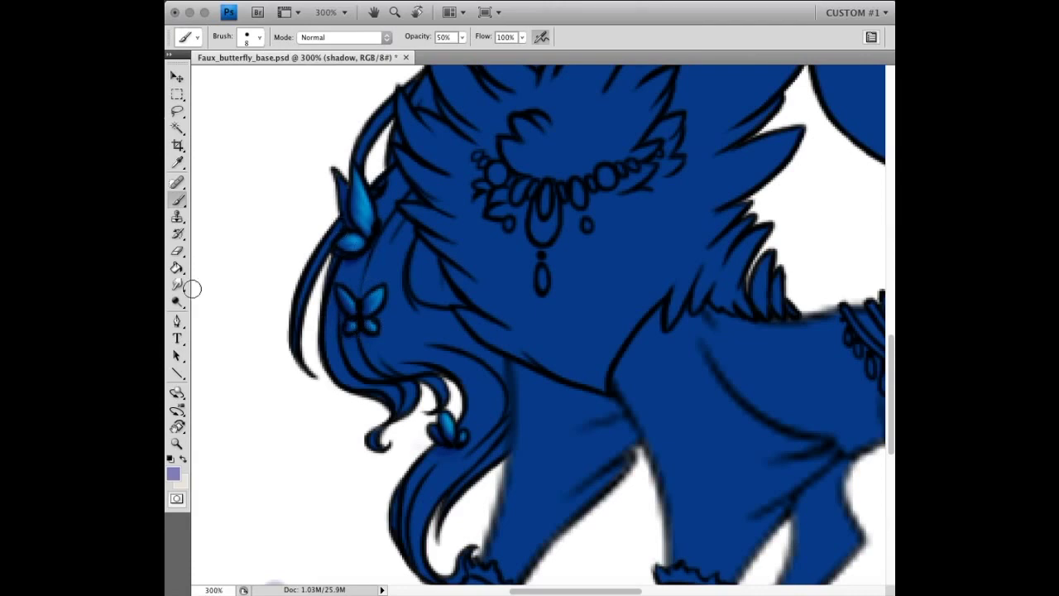
key("r")
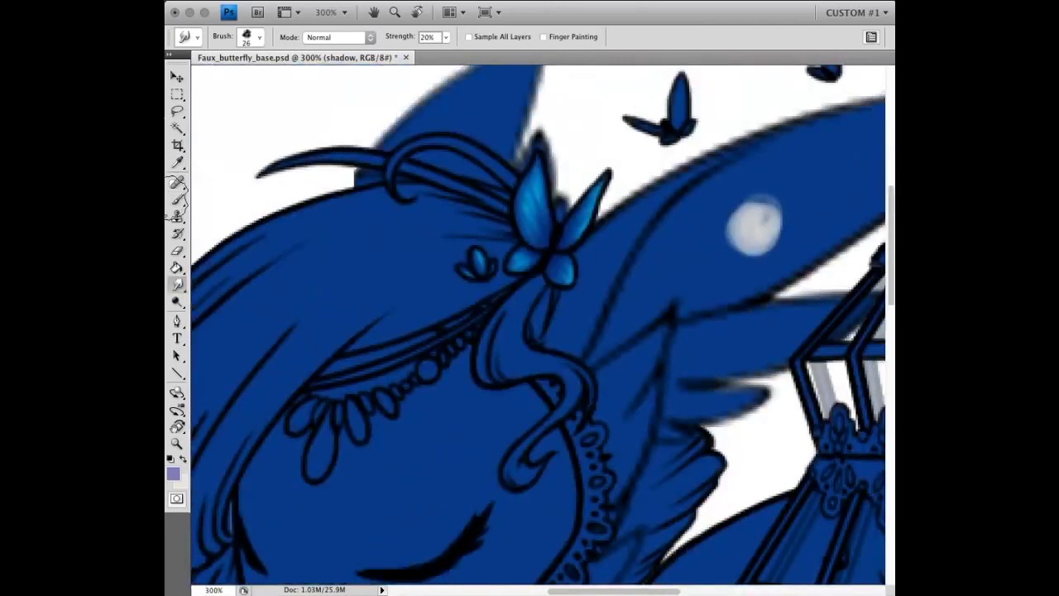
key("b")
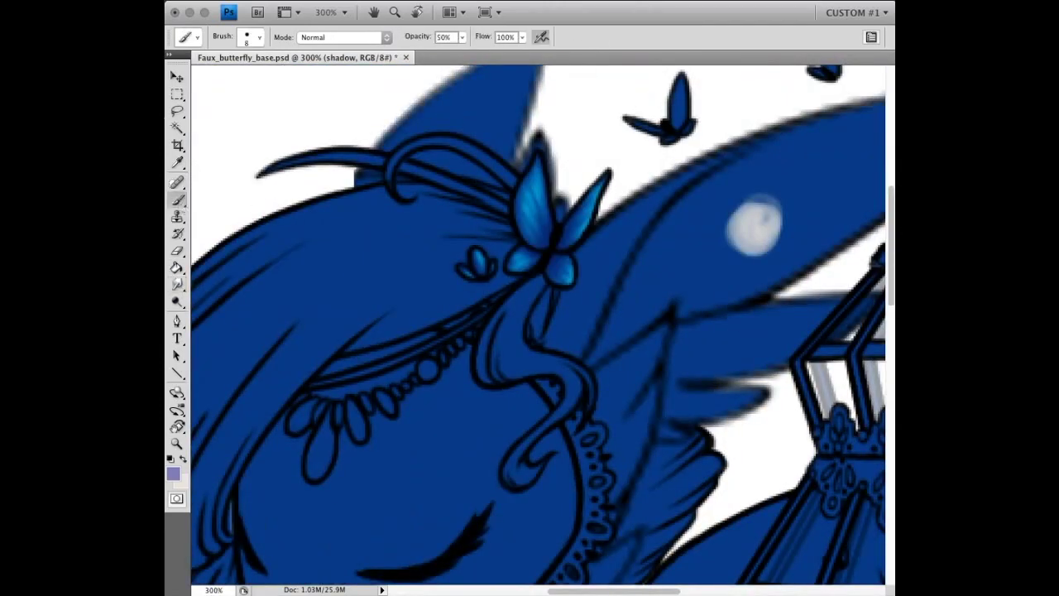
key("r")
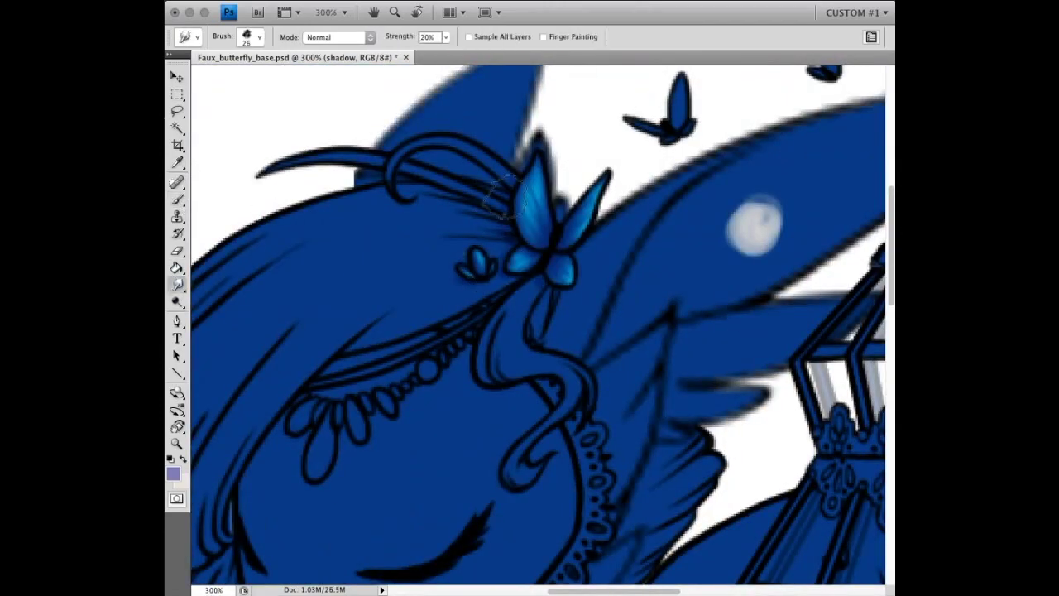
key("b")
key("r")
- Erase light highlight streaks along the hair, the curling strand and the lower curl
key("e")
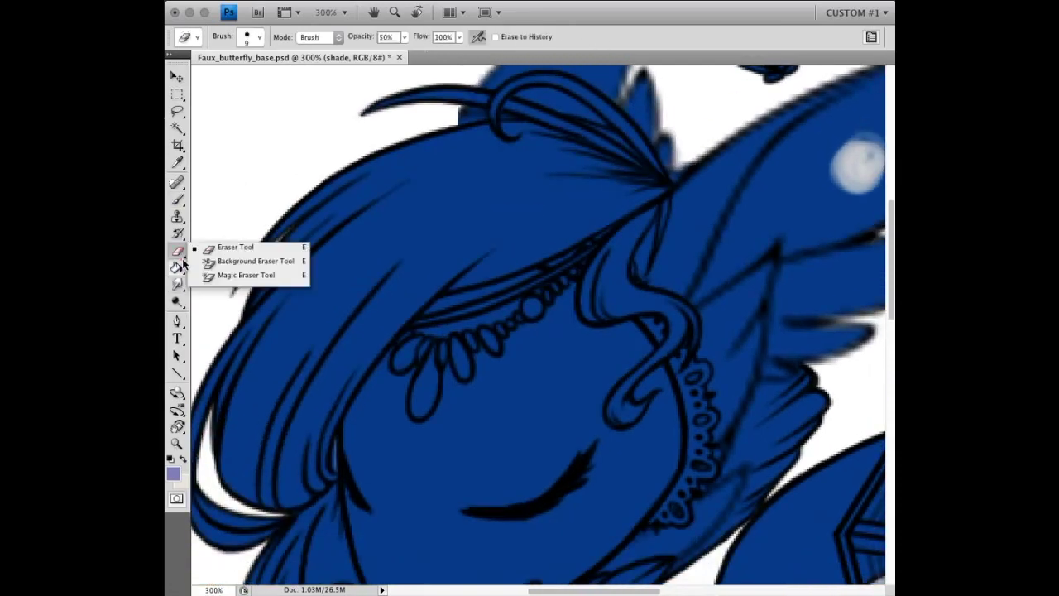
left_click_drag(662, 189, 571, 224)
left_click_drag(631, 200, 538, 225)
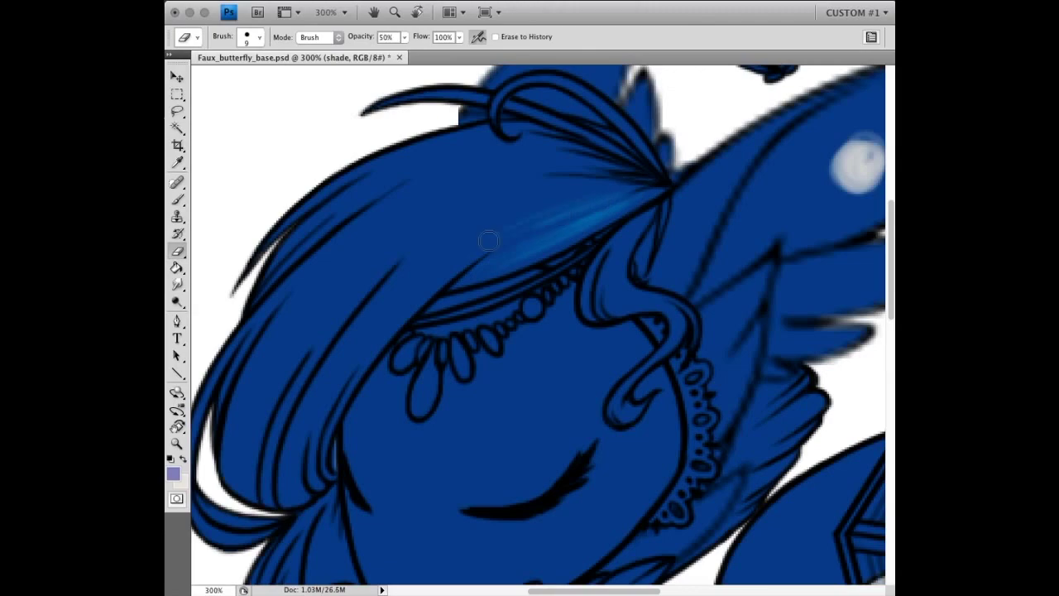
left_click_drag(639, 222, 674, 327)
left_click_drag(633, 396, 616, 414)
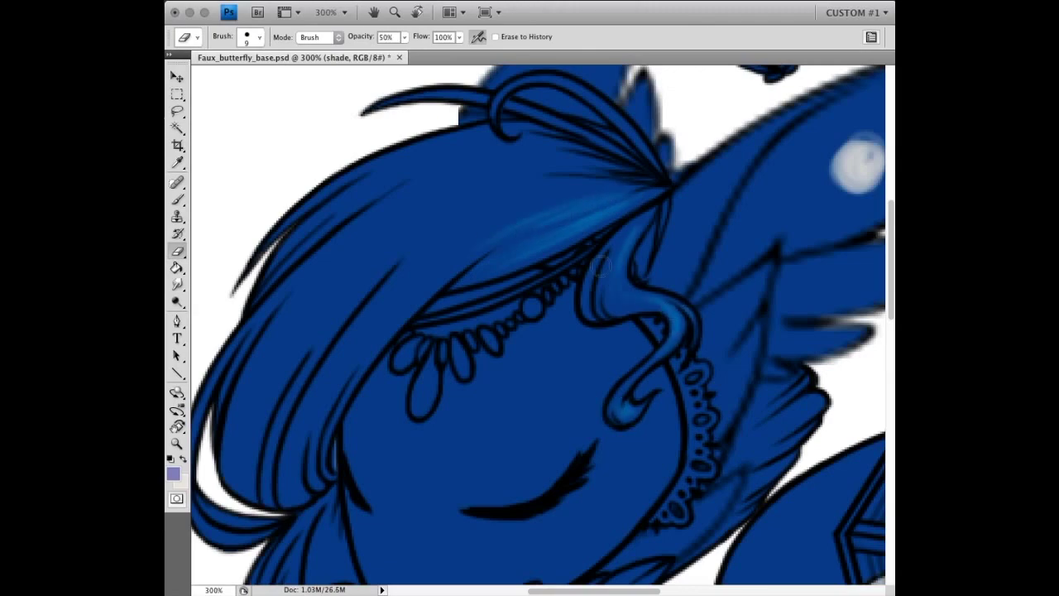
- Rotate the canvas view and erase highlights down the hair strand left of the bow
left_click(417, 11)
mouse_move(663, 248)
left_mouse_down()
mouse_move(459, 272)
mouse_move(546, 267)
left_mouse_up()
key("e")
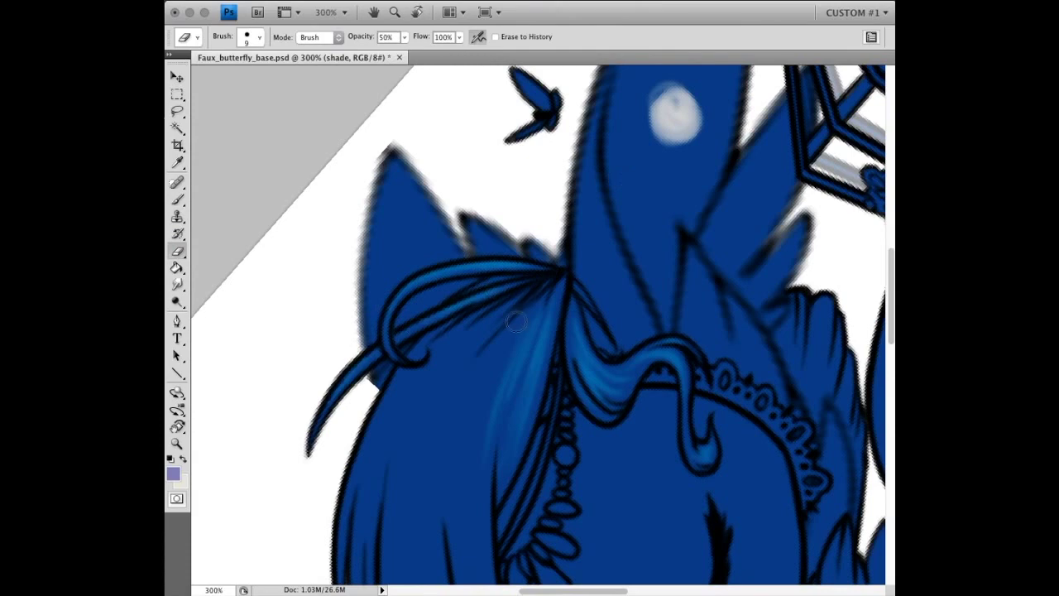
scroll(504, 281, "down", 3)
left_click_drag(501, 272, 463, 413)
scroll(489, 216, "down", 1)
left_click_drag(476, 291, 464, 418)
left_click_drag(454, 277, 498, 488)
left_click_drag(473, 443, 458, 353)
- Widen and brighten the erased highlight strokes along the hair strand
key("b")
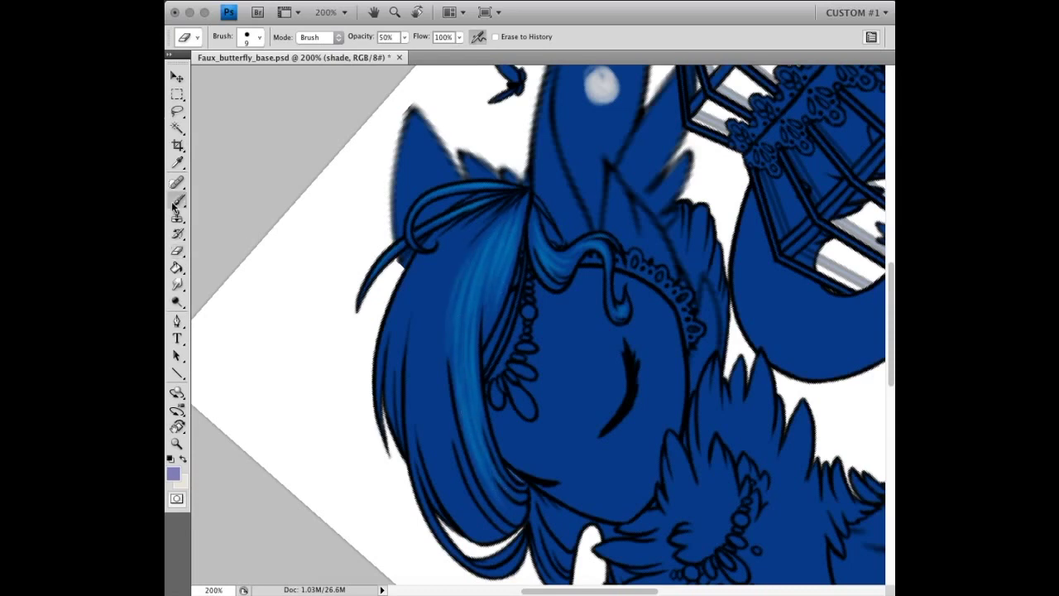
key("e")
left_click_drag(456, 263, 441, 290)
left_click_drag(476, 232, 422, 414)
left_click_drag(430, 256, 399, 332)
left_click_drag(453, 475, 440, 387)
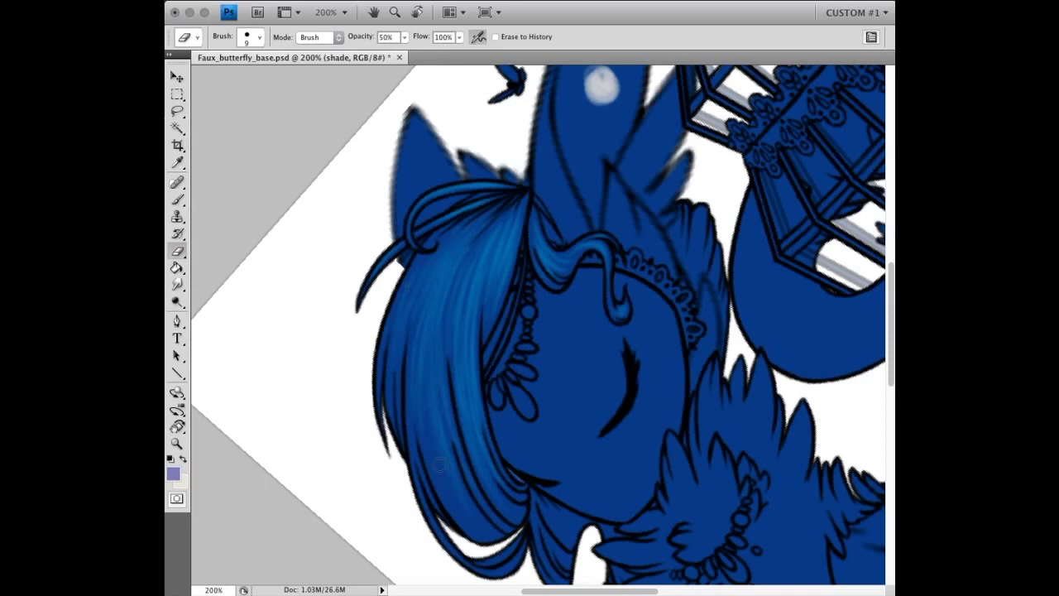
left_click_drag(447, 298, 433, 377)
key("b")
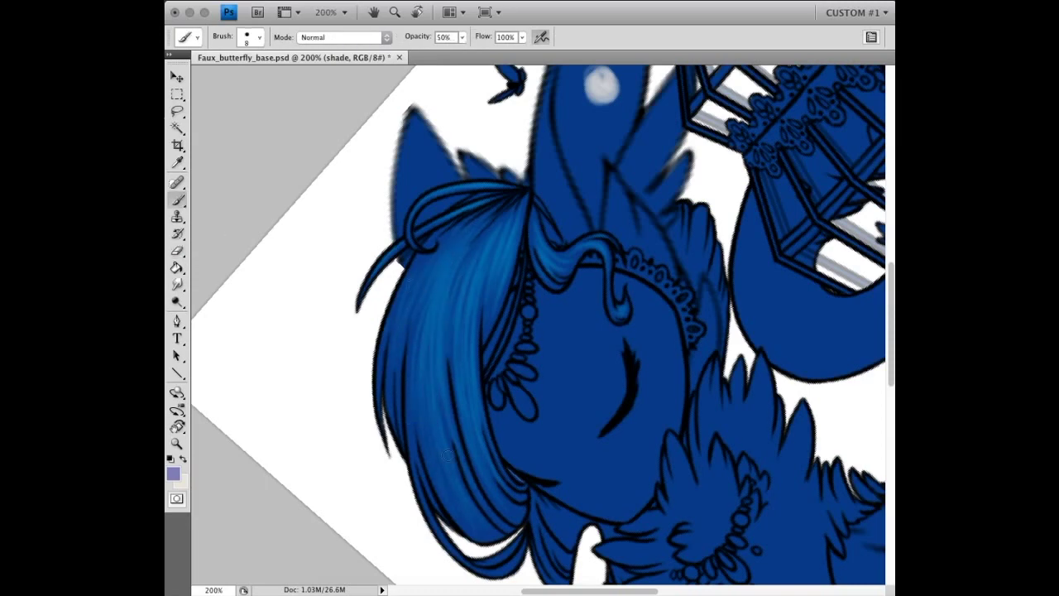
key("e")
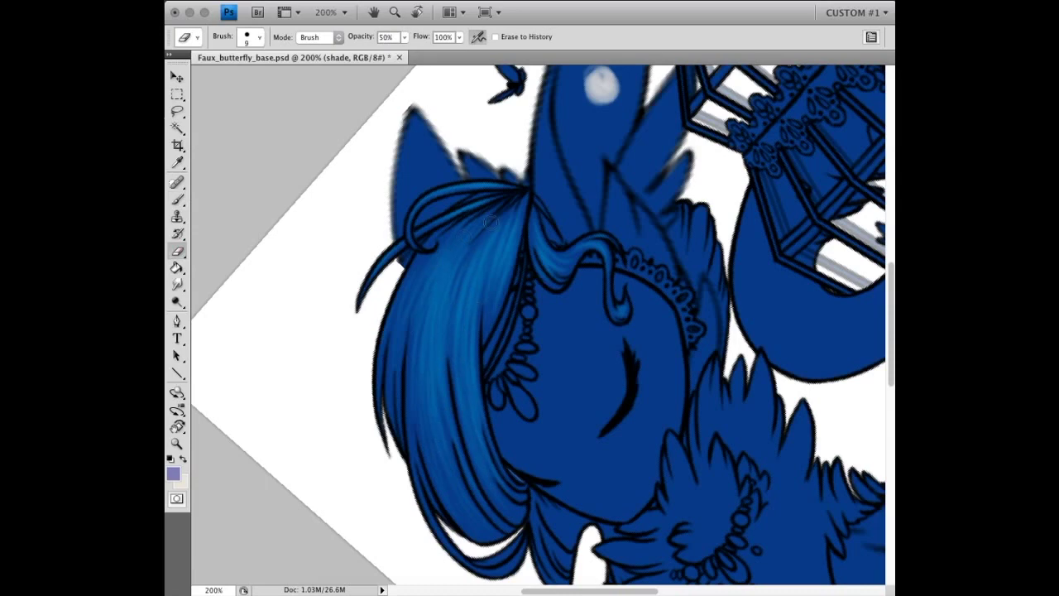
left_click(178, 199)
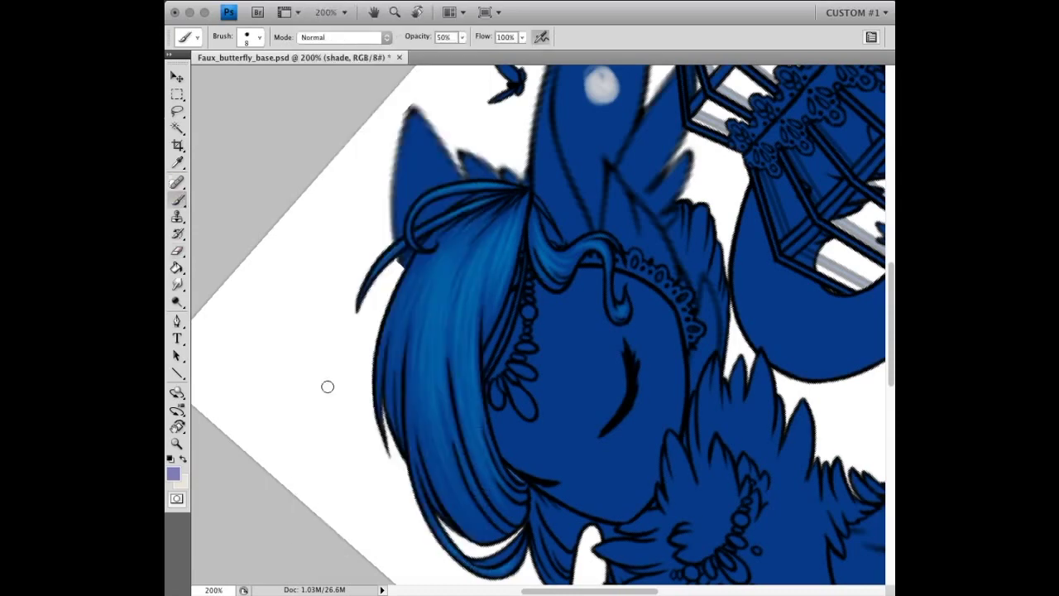
key("e")
- On the shade 2 layer, darken the hair near the bow, its left edge and lower tips
key("alt+bracketright")
key("b")
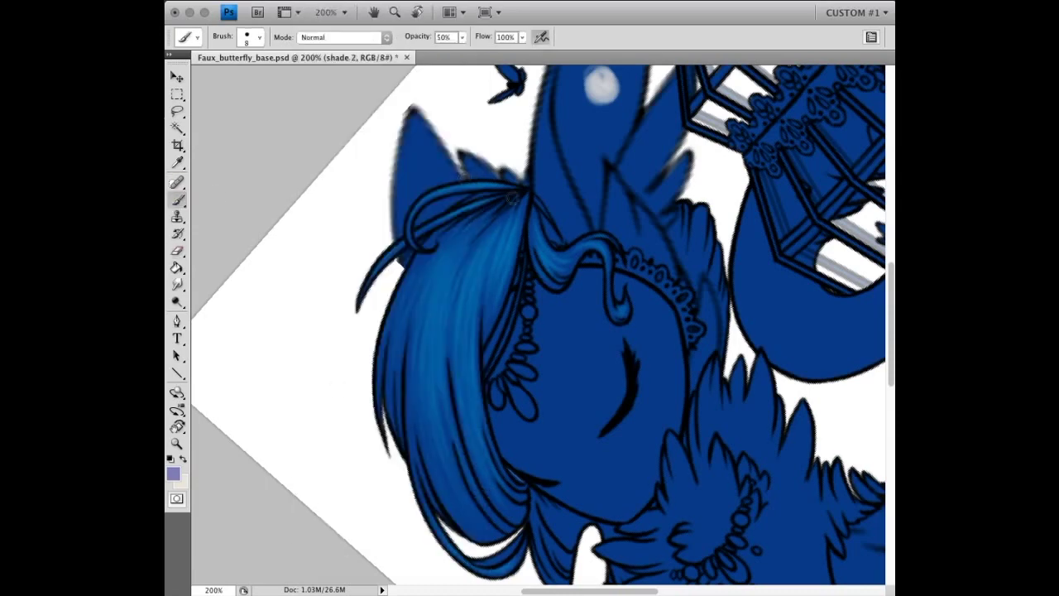
left_click_drag(513, 197, 506, 218)
key("r")
key("b")
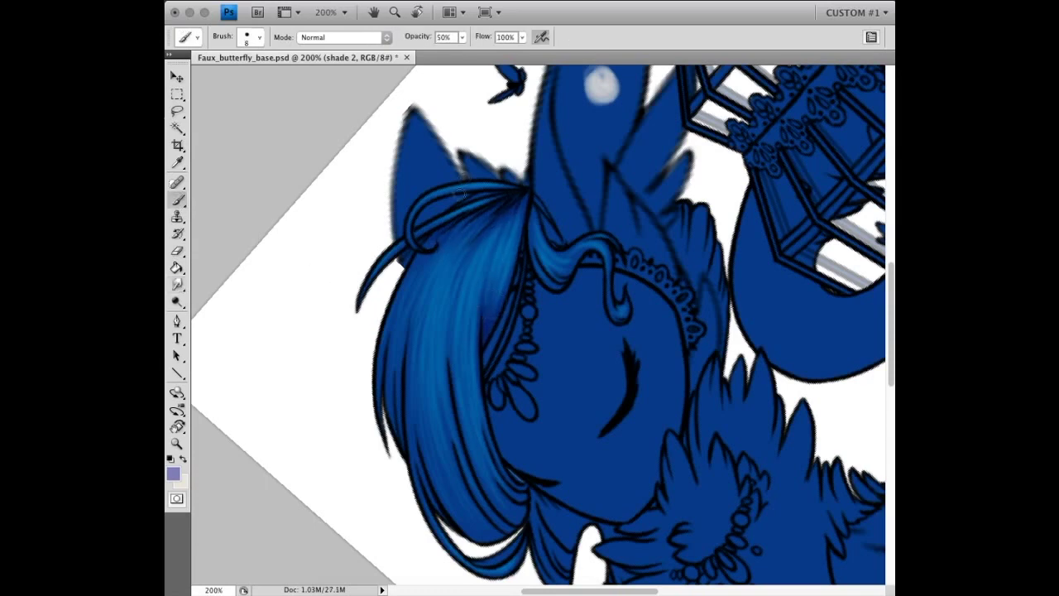
mouse_move(389, 306)
left_mouse_down()
mouse_move(391, 438)
mouse_move(418, 474)
left_mouse_up()
left_click_drag(453, 537, 522, 534)
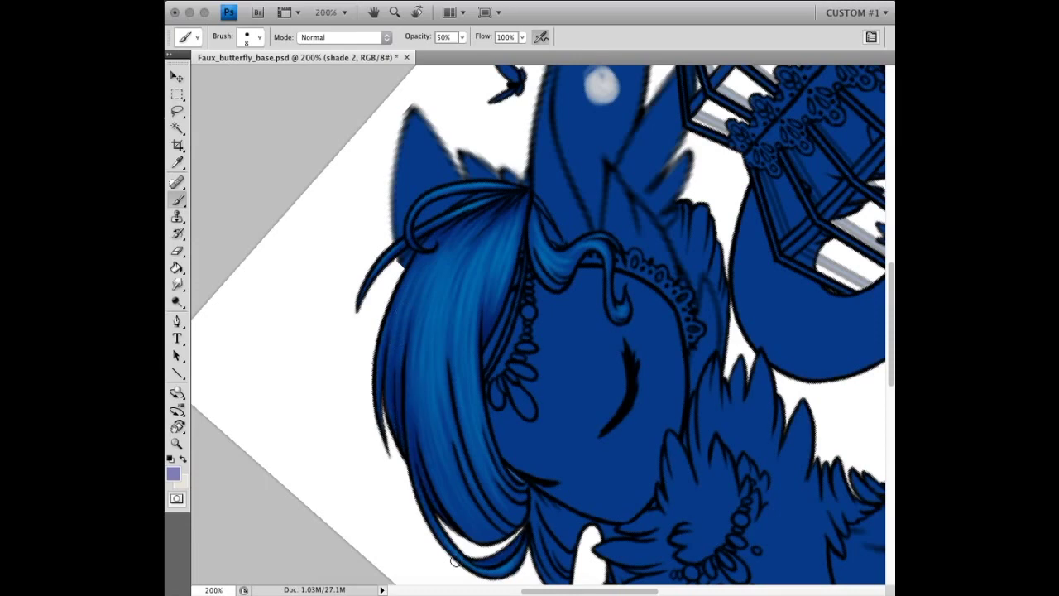
mouse_move(488, 476)
left_mouse_down()
mouse_move(531, 511)
mouse_move(513, 486)
left_mouse_up()
left_click(178, 285)
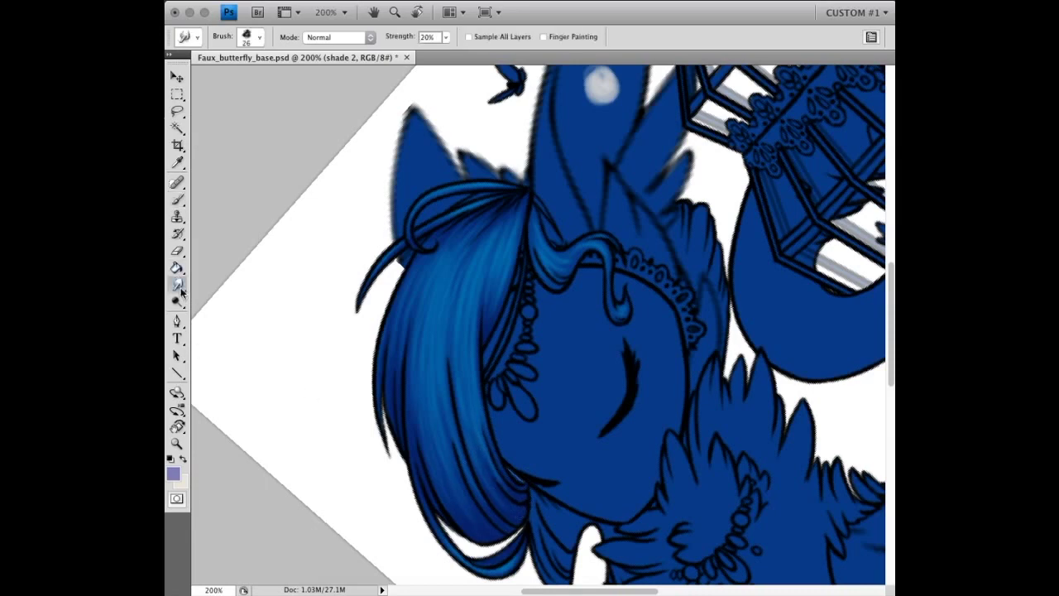
key("j")
key("b")
key("e")
key("b")
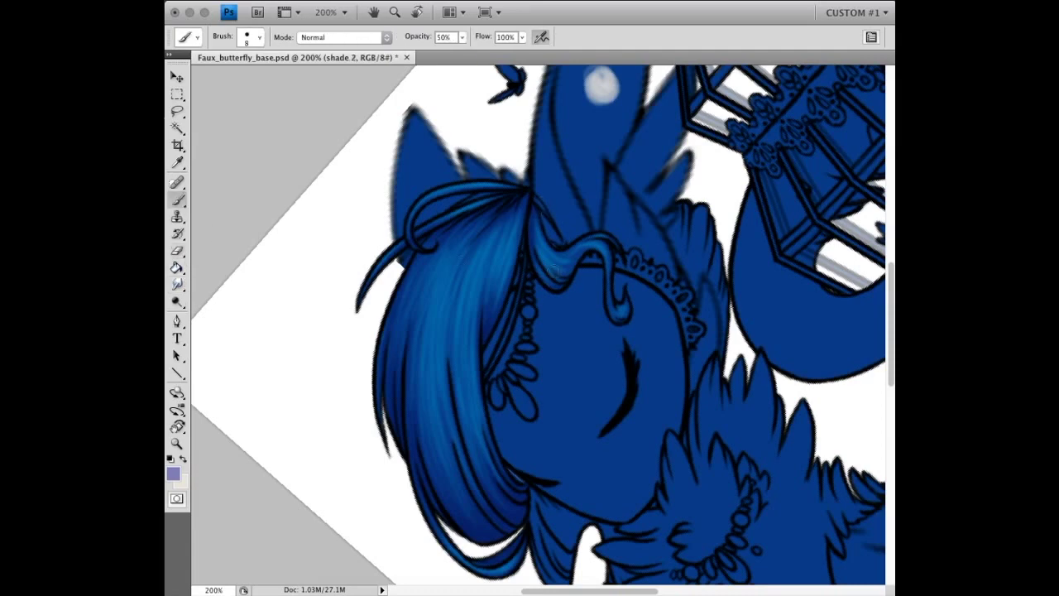
- Paint light-blue highlight streaks down the hair on the light layer, then reset the rotation
key("alt+bracketright")
key("x")
left_click_drag(579, 250, 606, 240)
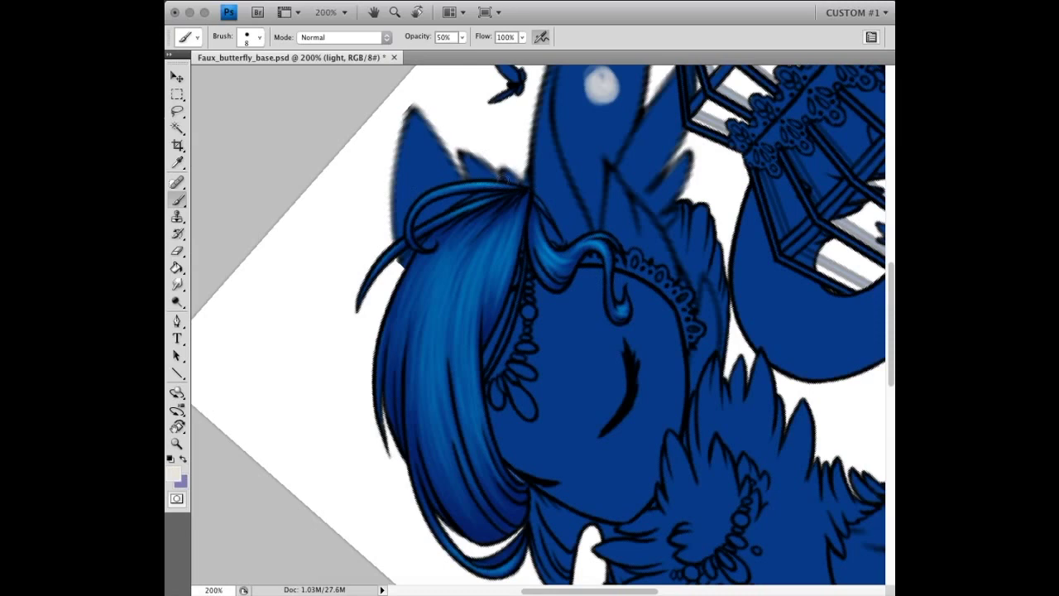
mouse_move(501, 240)
left_mouse_down()
mouse_move(436, 400)
mouse_move(446, 263)
left_mouse_up()
left_click_drag(467, 384, 473, 306)
key("r")
key("b")
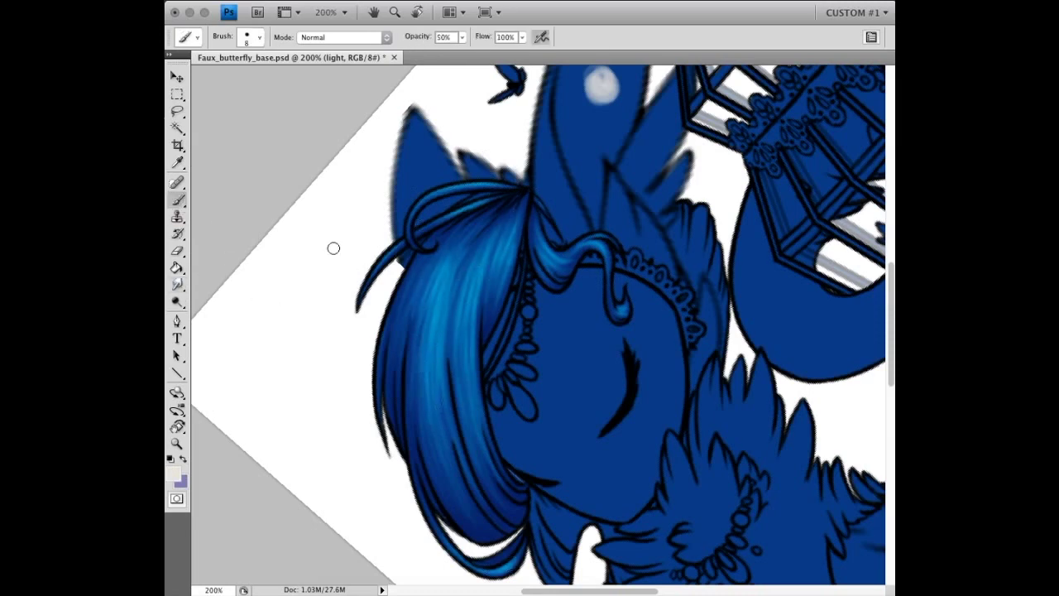
key("r")
key("Escape")
- Swap colours back and step through the layers and tools, ending on the shade layer for jewelry
key("alt+bracketleft")
key("x")
key("b")
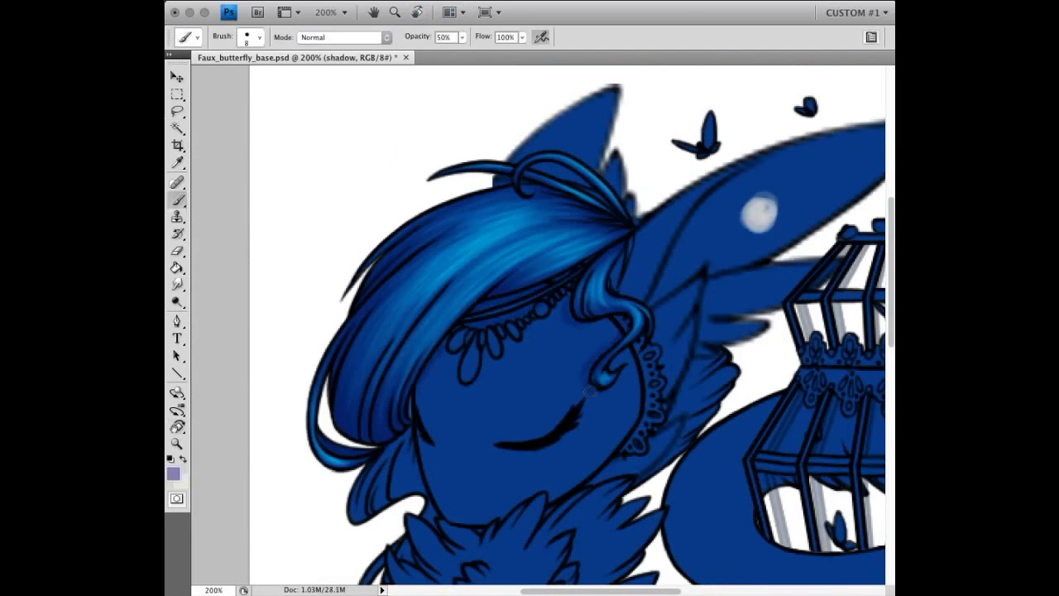
key("r")
key("b")
key("e")
key("b")
key("r")
key("b")
key("alt+bracketleft")
key("e")
key("b")
key("alt+bracketleft")
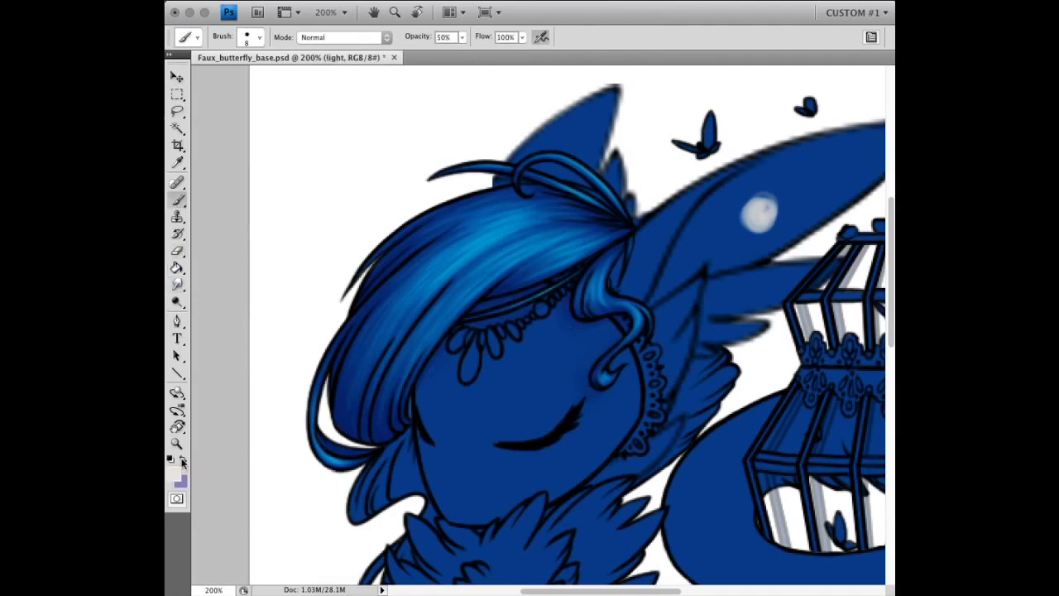
left_click(179, 250)
key("alt+bracketleft")
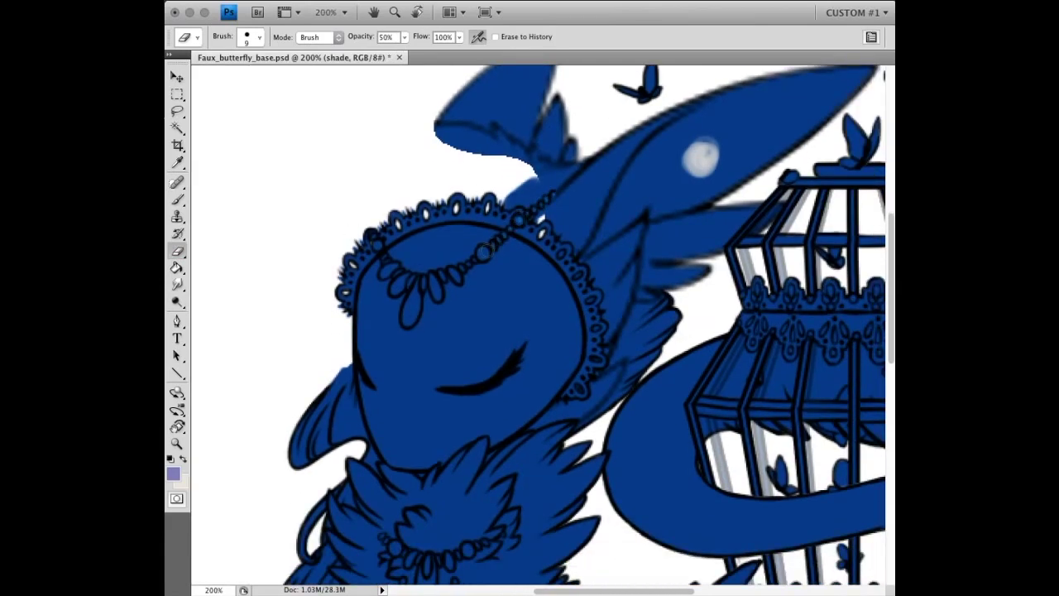
- Lighten the headdress teardrop beads and the chest necklace's central teardrop pendant
left_click_drag(458, 270, 403, 312)
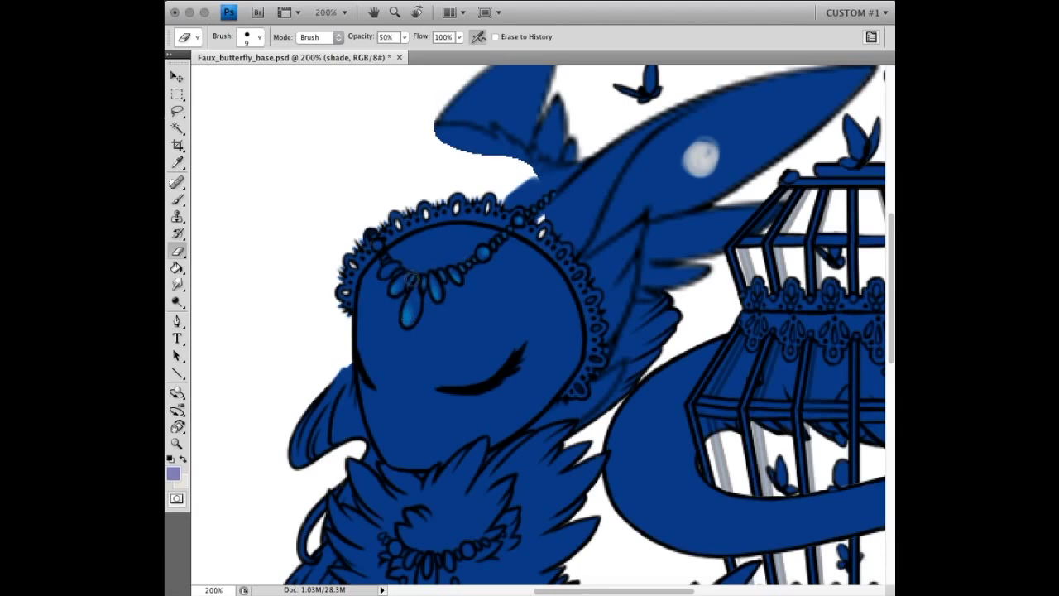
scroll(515, 277, "down", 5)
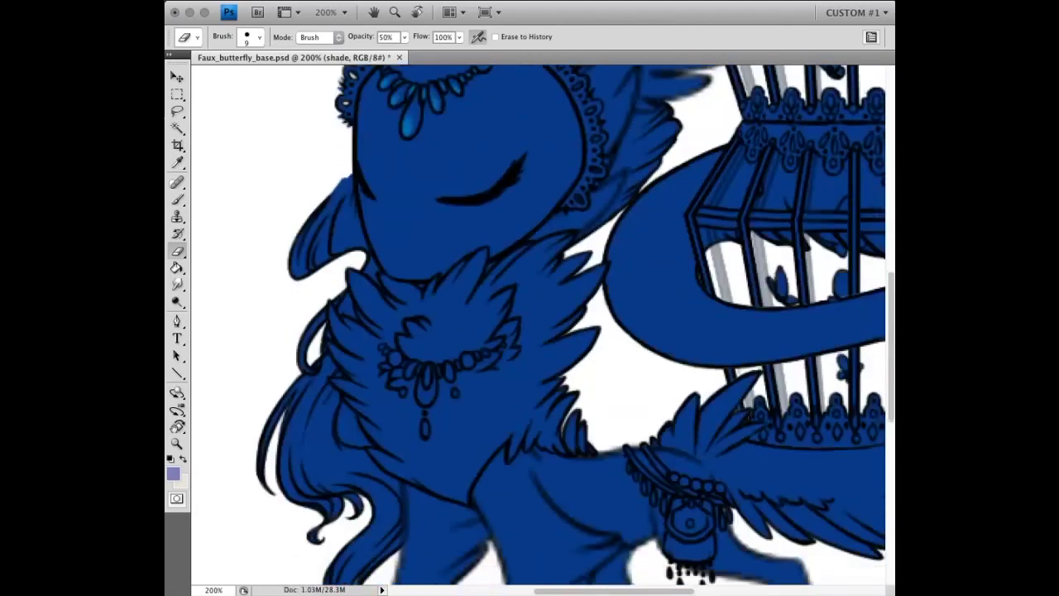
scroll(515, 276, "up", 2)
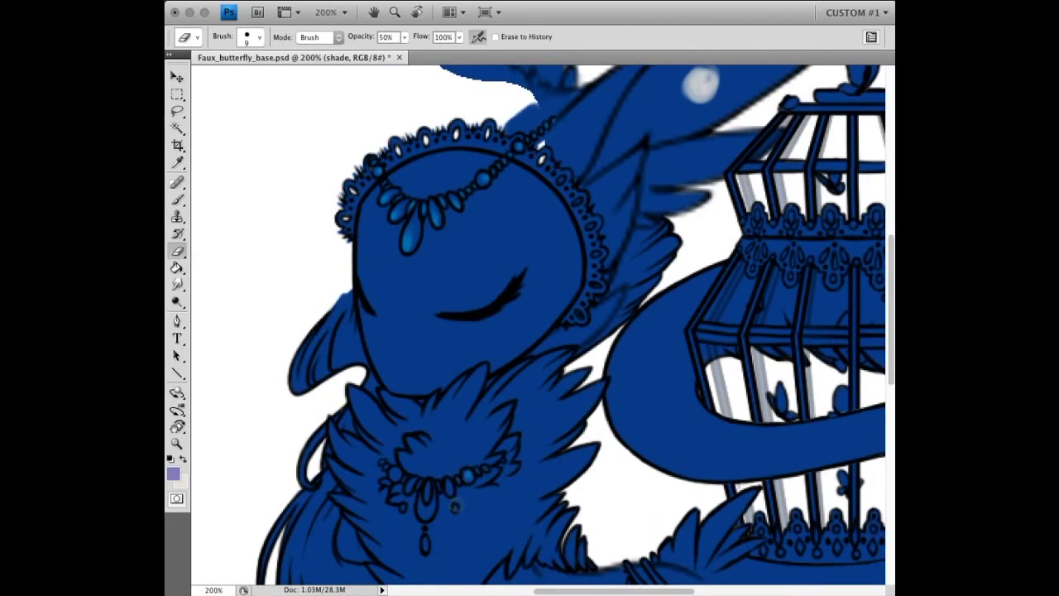
left_click_drag(422, 503, 427, 490)
key("r")
key("e")
scroll(645, 364, "down", 2)
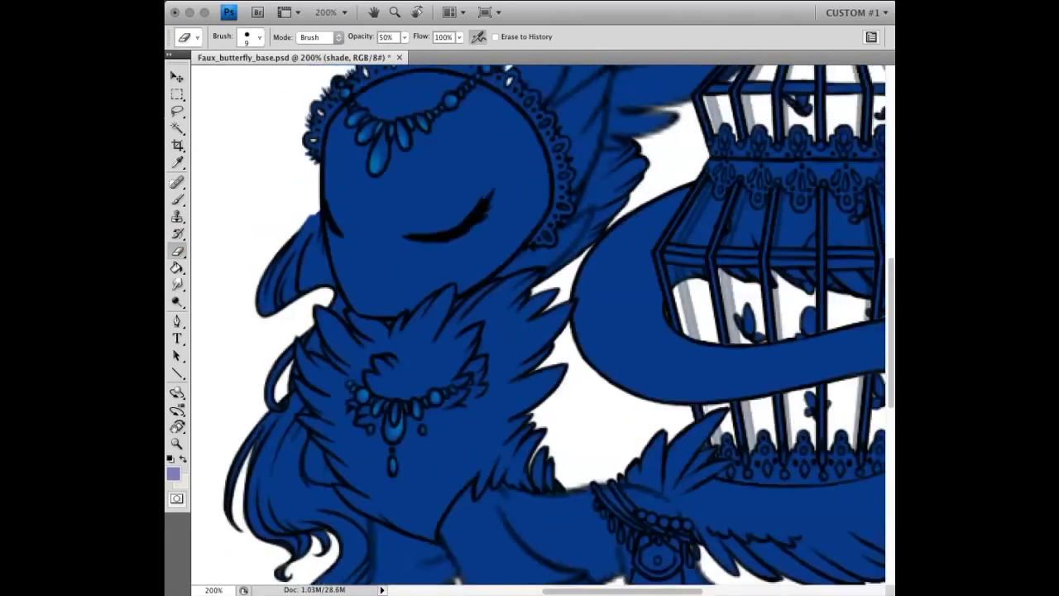
scroll(645, 364, "down", 4)
- Highlight the hip ornament's beads and lighten its jewel
left_click_drag(649, 368, 663, 359)
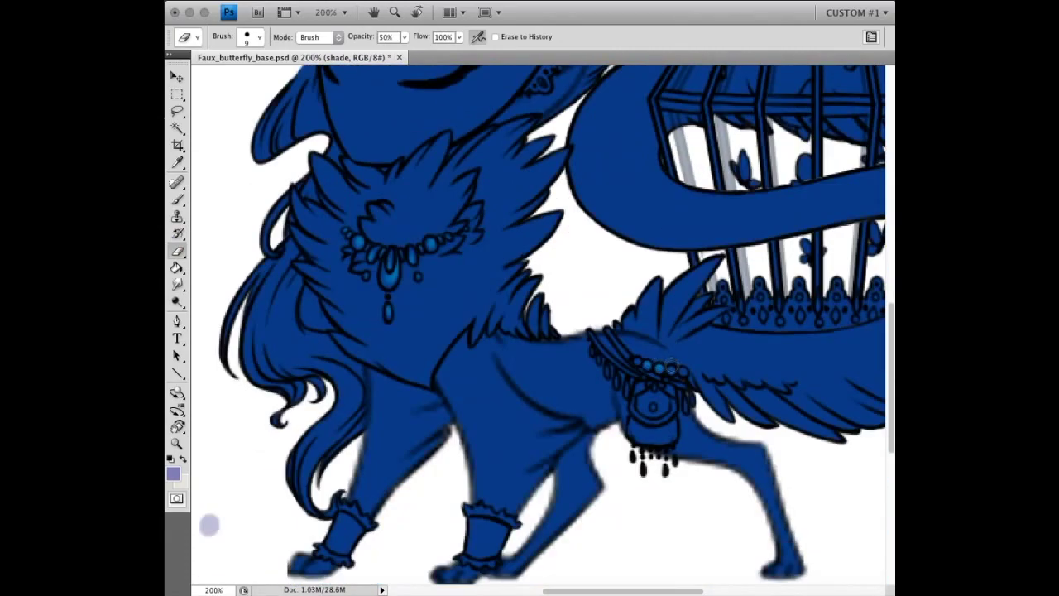
left_click_drag(676, 363, 597, 339)
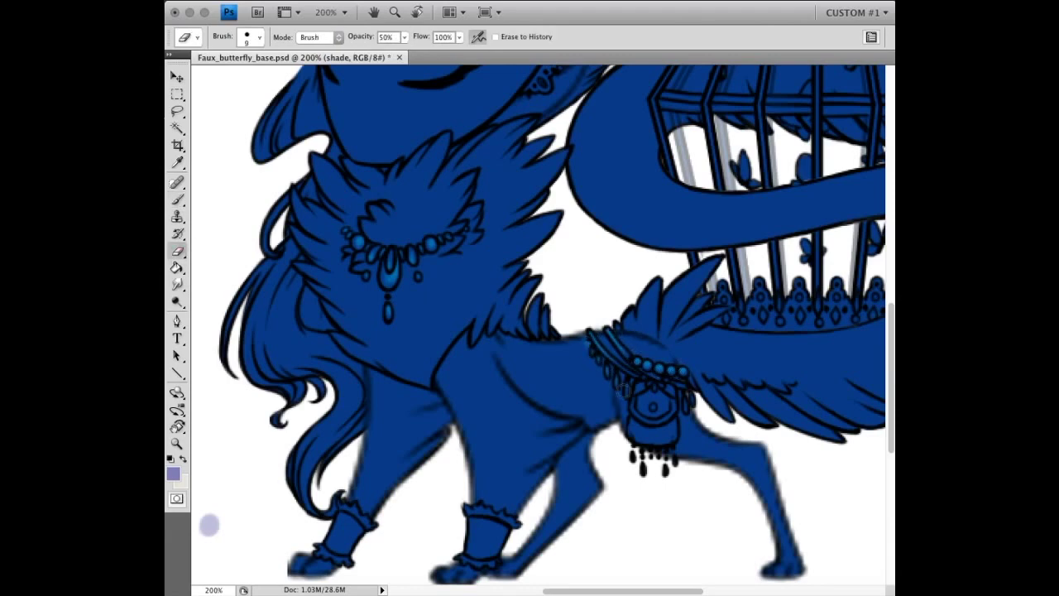
left_click_drag(651, 405, 655, 406)
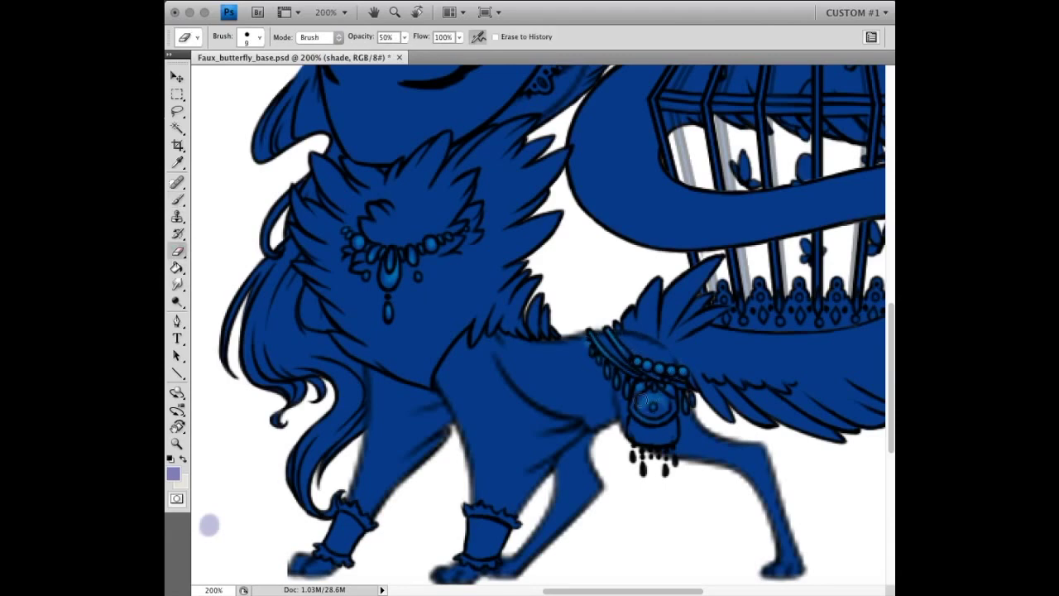
scroll(209, 525, "up", 2)
scroll(208, 524, "right", 2)
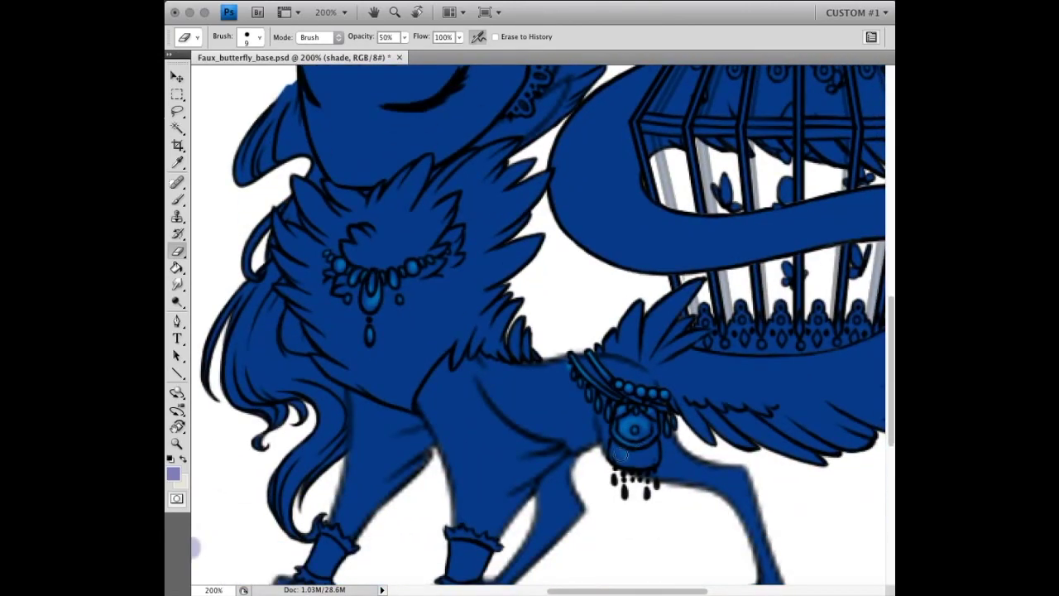
key("b")
key("r")
key("e")
scroll(607, 427, "down", 3)
scroll(606, 427, "left", 5)
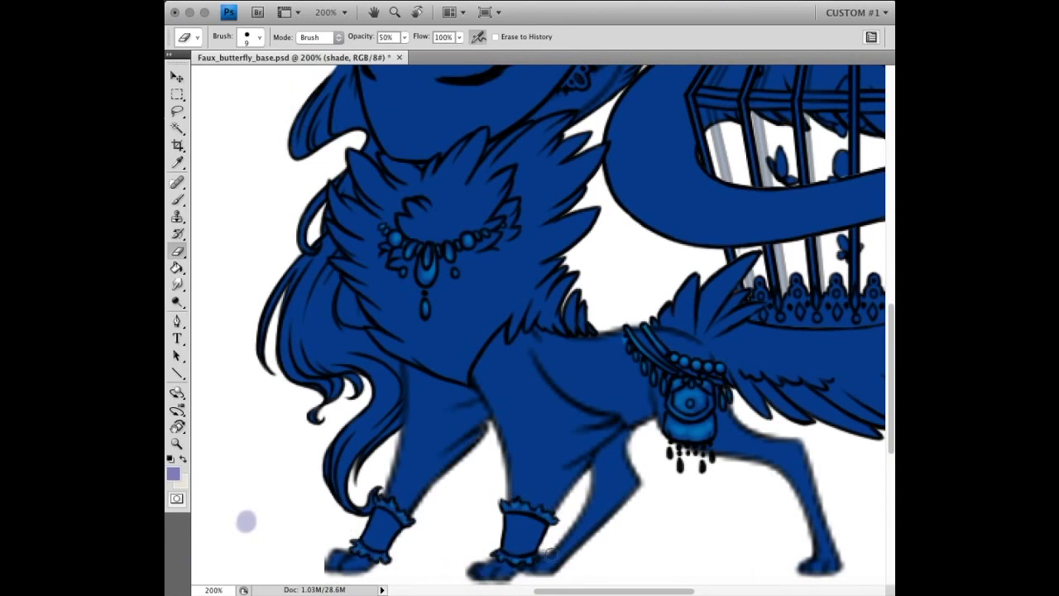
- Erase a lighter streak on the left ankle cuff
key("r")
key("e")
left_click_drag(376, 515, 383, 537)
- Brush a faint shading stroke across the collar beads on the shade 2 layer
key("r")
key("e")
key("b")
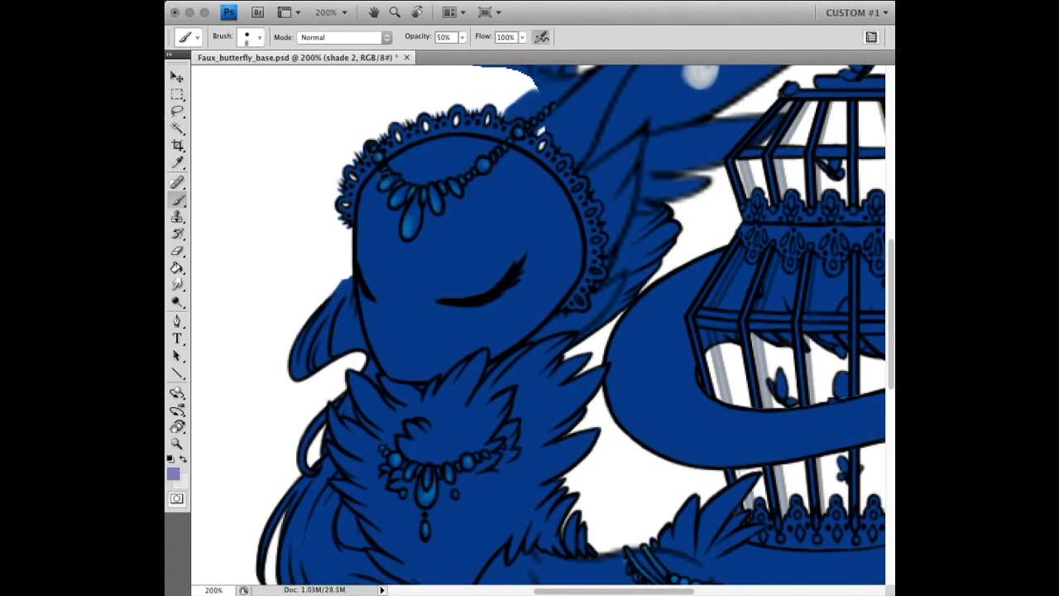
key("r")
key("b")
scroll(509, 149, "down", 3)
scroll(423, 373, "down", 4)
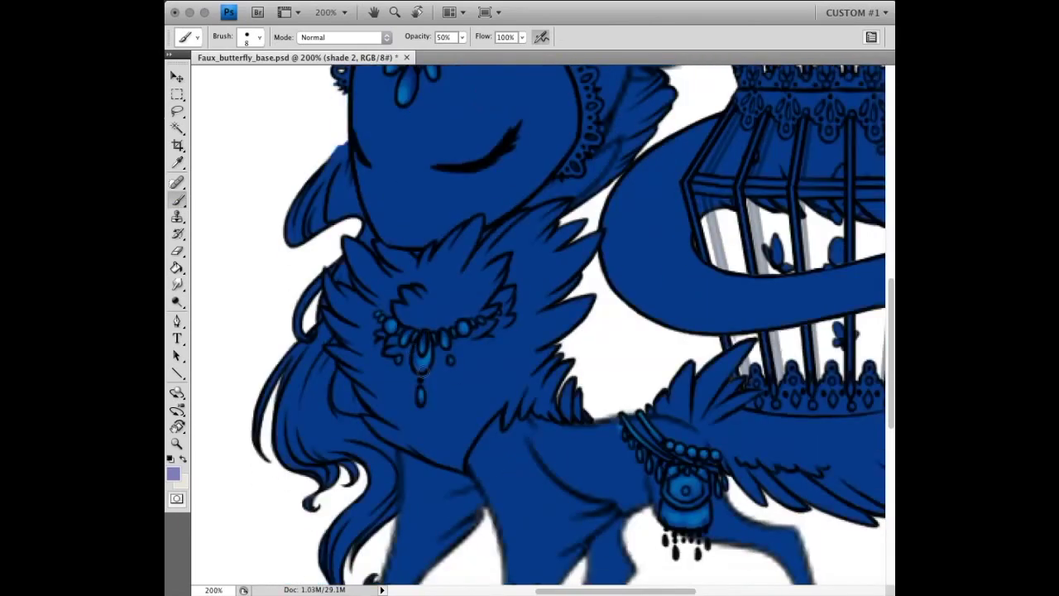
key("r")
key("b")
scroll(246, 520, "down", 5)
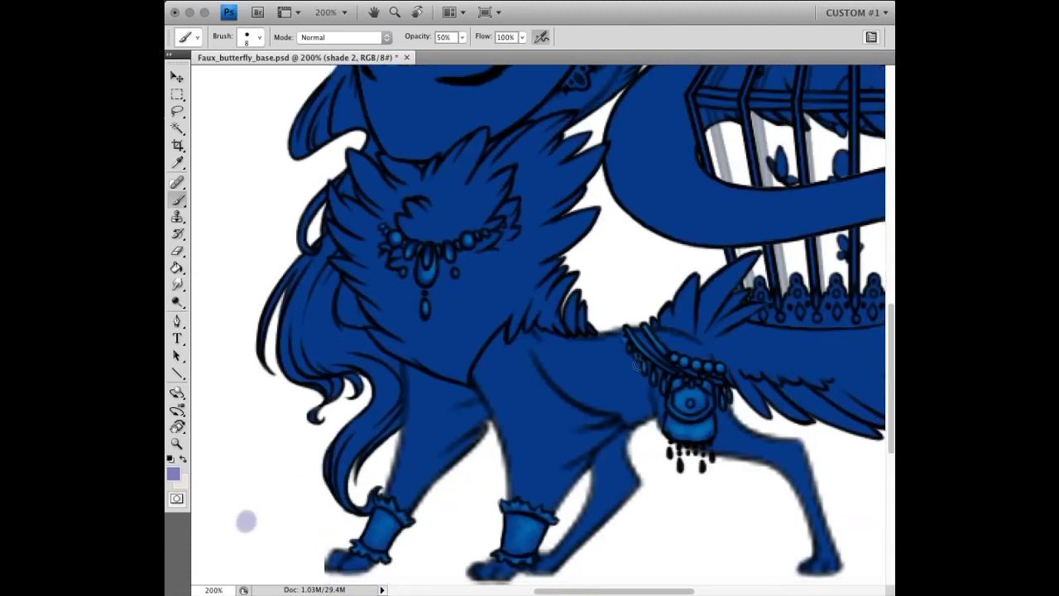
left_click_drag(663, 394, 677, 373)
- Shade the right side of the collar gem and darken the left leg cuff
key("r")
key("b")
left_click_drag(712, 400, 691, 402)
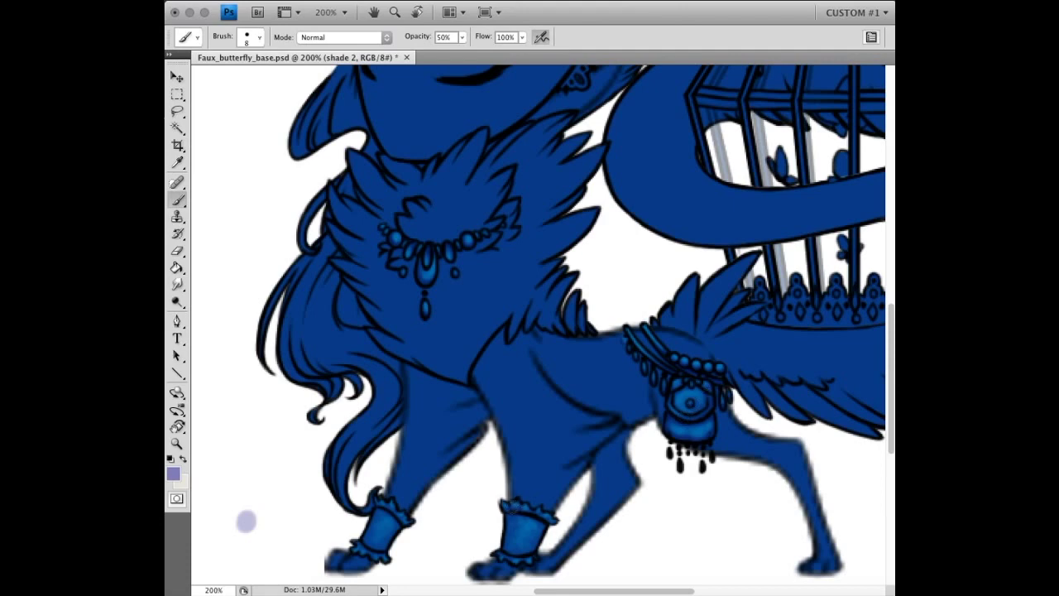
left_click_drag(366, 546, 397, 512)
- Move up to the light layer and swap to the light colour
key("r")
key("b")
key("alt+bracketright")
scroll(701, 80, "up", 5)
key("x")
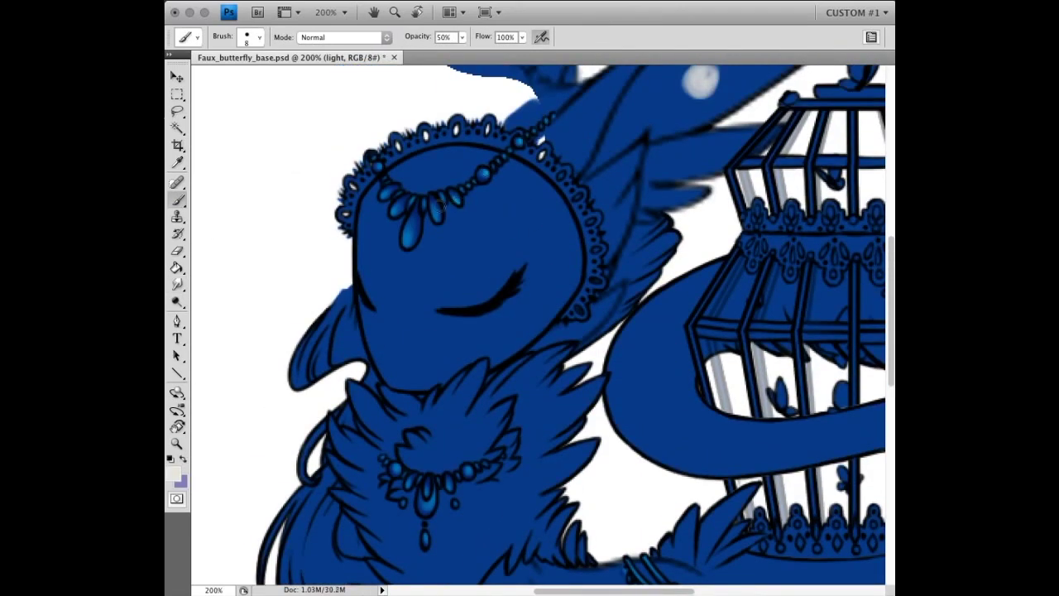
- Highlight the headpiece teardrop gem, collar strand, collar medallion and right front-leg cuff
left_click_drag(406, 227, 406, 241)
key("r")
key("b")
scroll(538, 322, "down", 5)
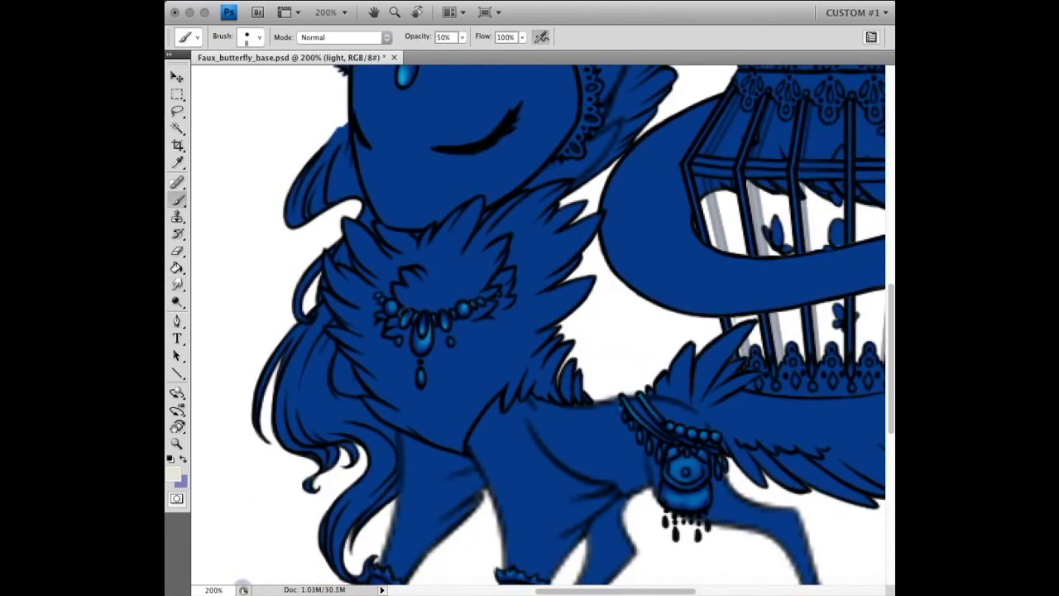
scroll(421, 356, "down", 2)
left_click_drag(657, 355, 623, 337)
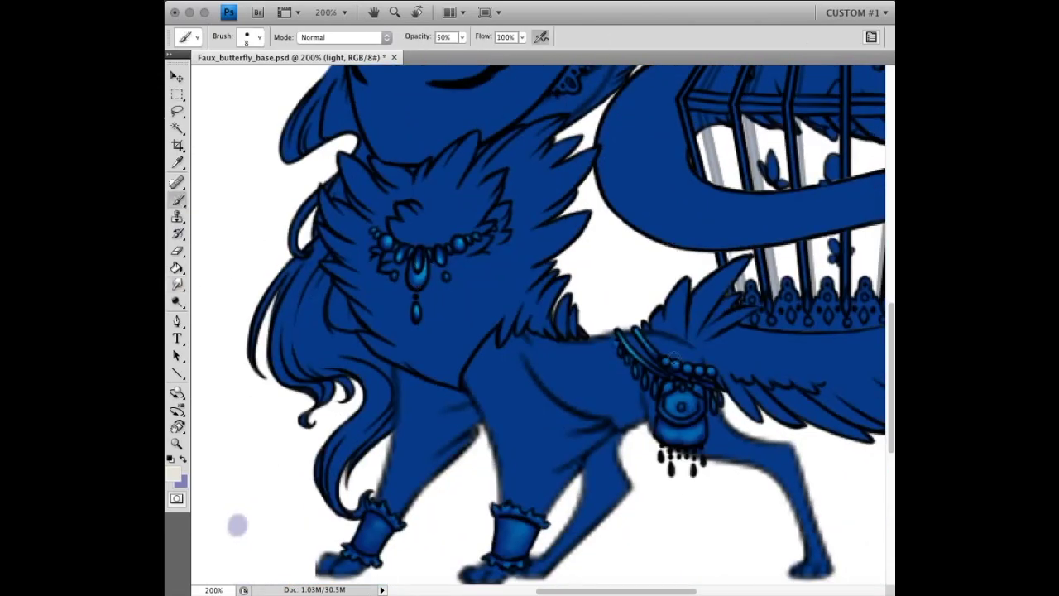
left_click_drag(676, 390, 673, 413)
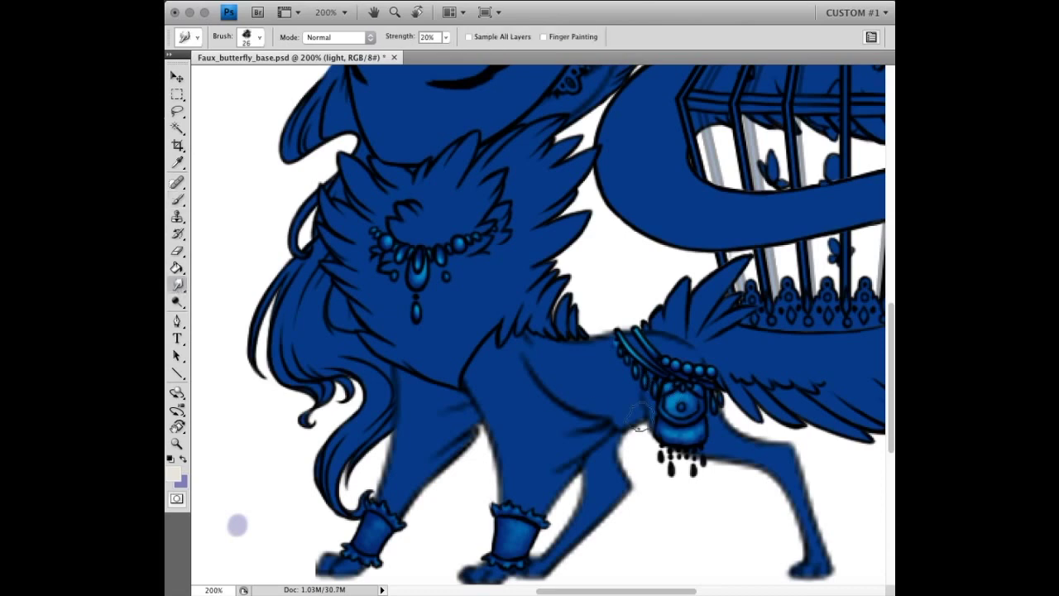
left_click_drag(514, 527, 524, 538)
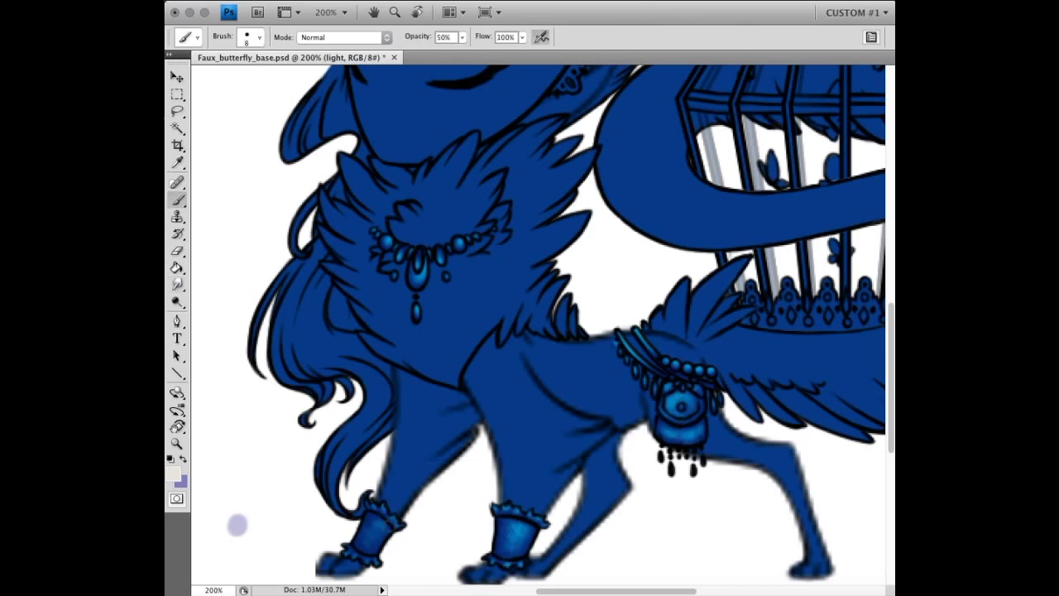
- Add a bright shine to the necklace jewel on the shine layer
key("alt+bracketright")
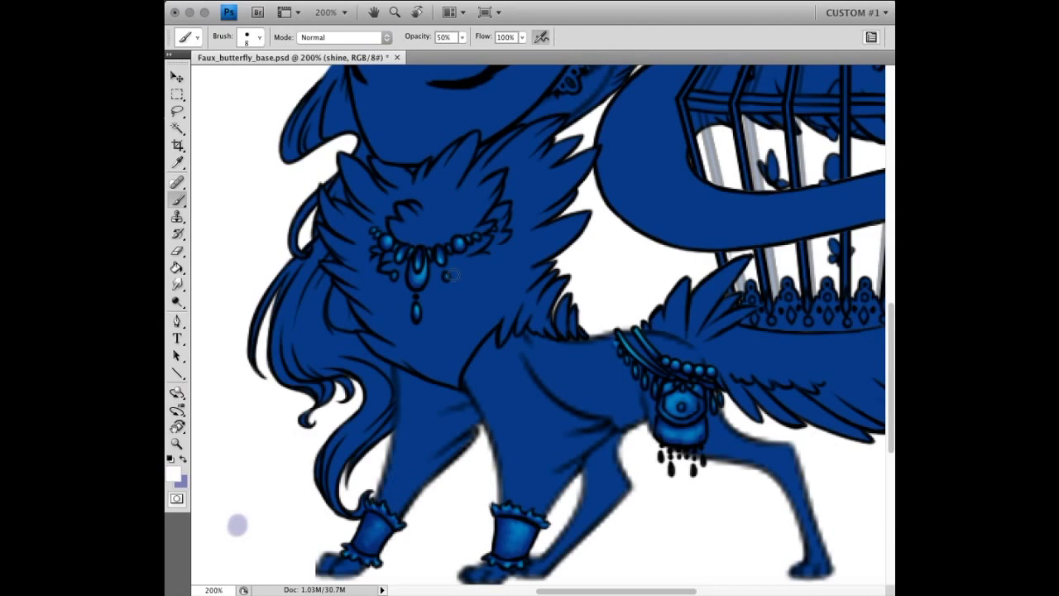
scroll(451, 276, "up", 5)
left_click_drag(454, 206, 458, 217)
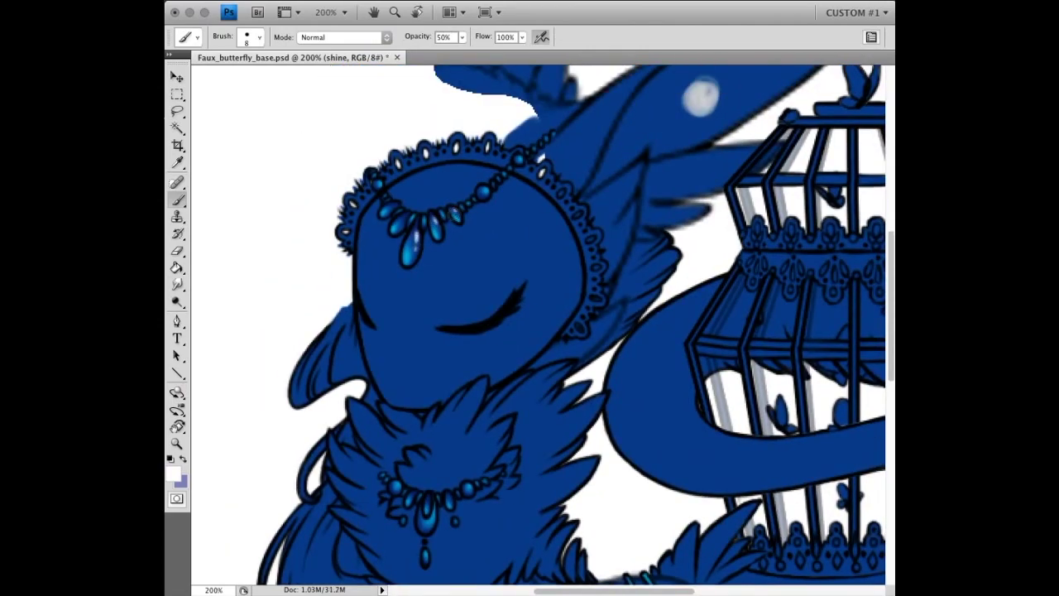
scroll(470, 279, "down", 3)
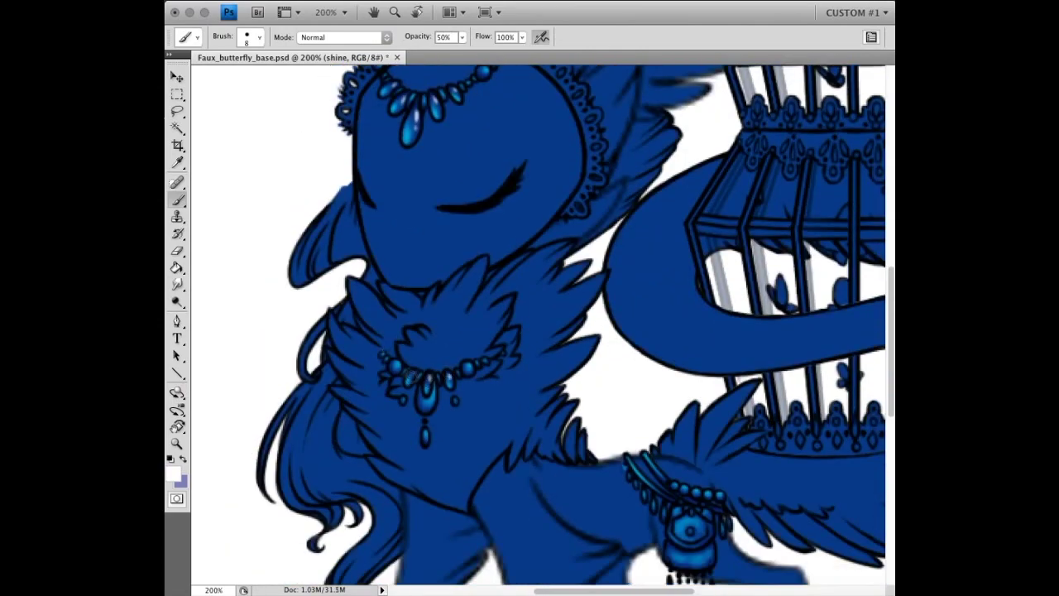
scroll(411, 376, "down", 3)
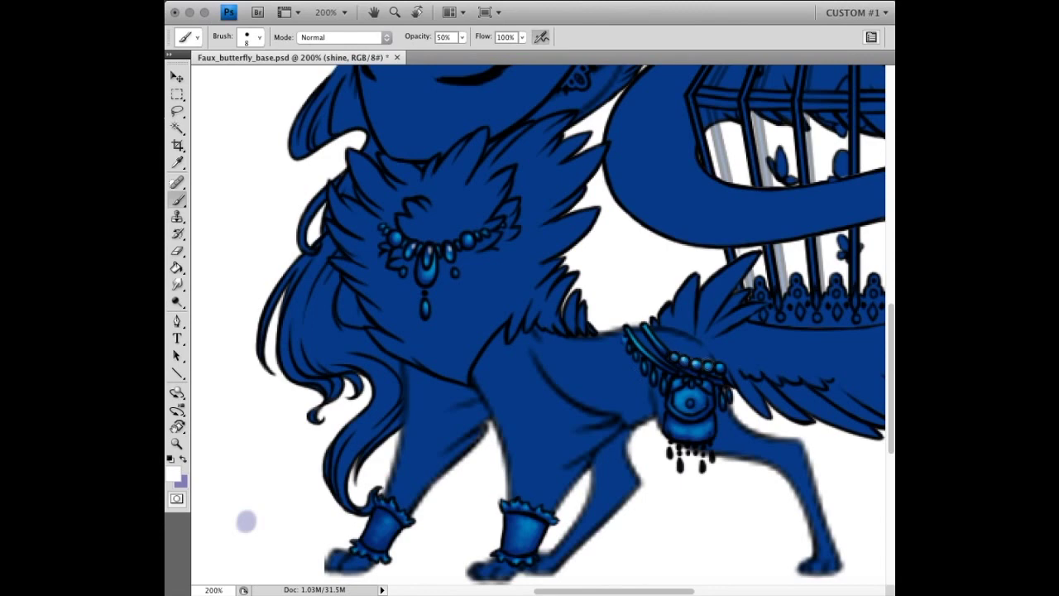
- Paint small dark shadows on the headpiece and necklace jewels on the shadow layer
key("alt+[")
key("x")
scroll(267, 496, "up", 5)
scroll(700, 98, "up", 1)
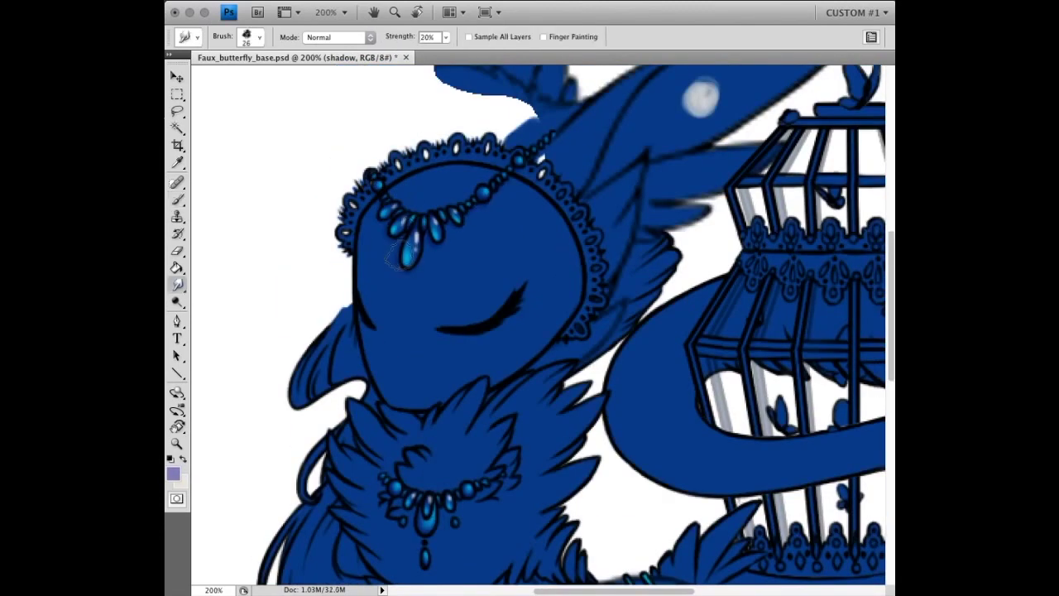
left_click_drag(414, 251, 405, 264)
scroll(700, 97, "down", 4)
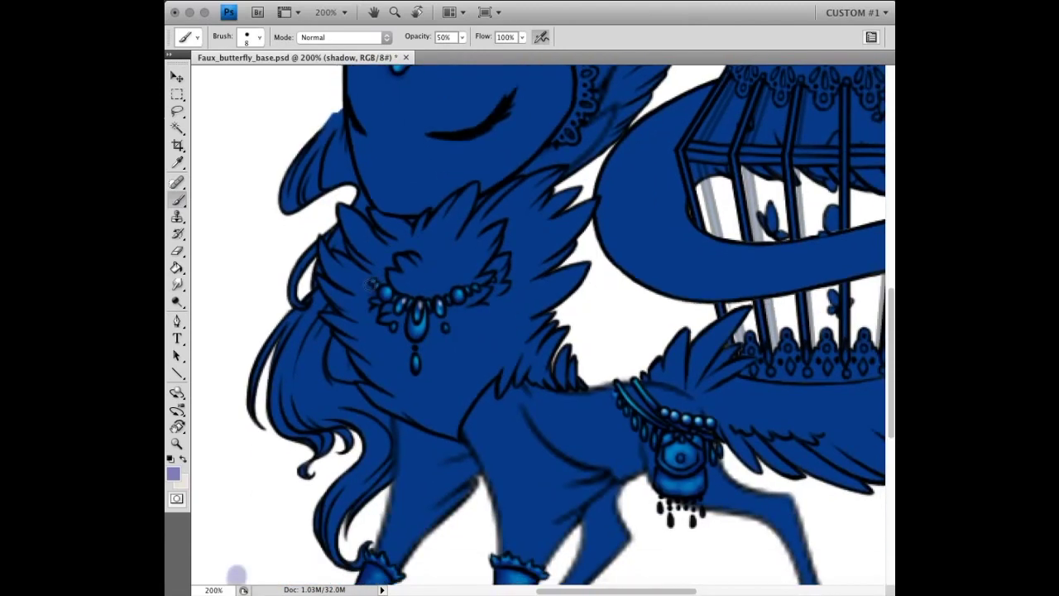
left_click_drag(447, 306, 400, 304)
scroll(240, 521, "down", 1)
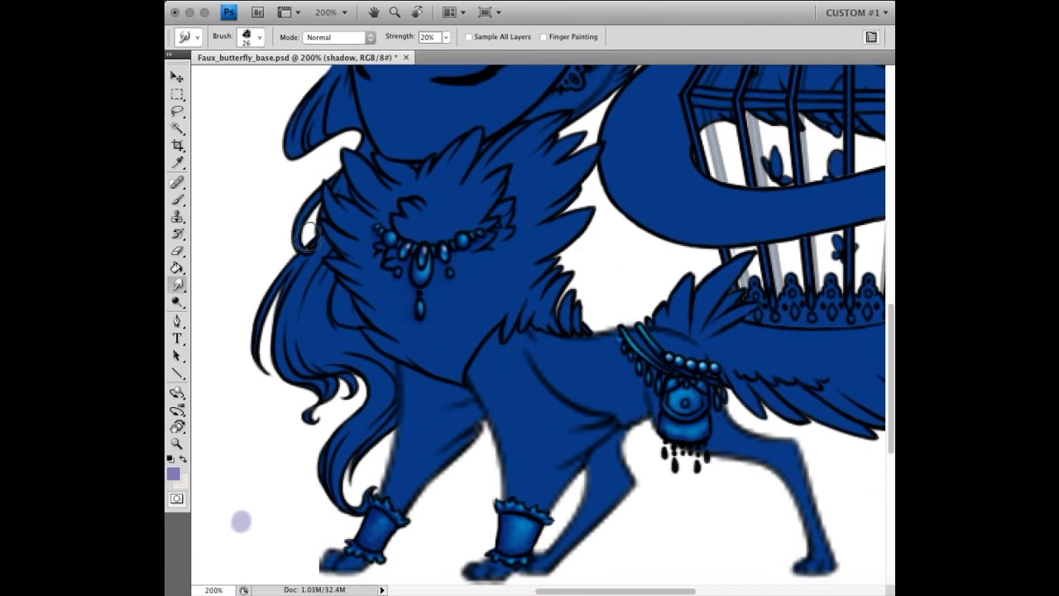
- Zoom out to view the whole figure with the Smudge tool selected
key("shift+b")
key("shift+b")
key("r")
key("ctrl+minus")
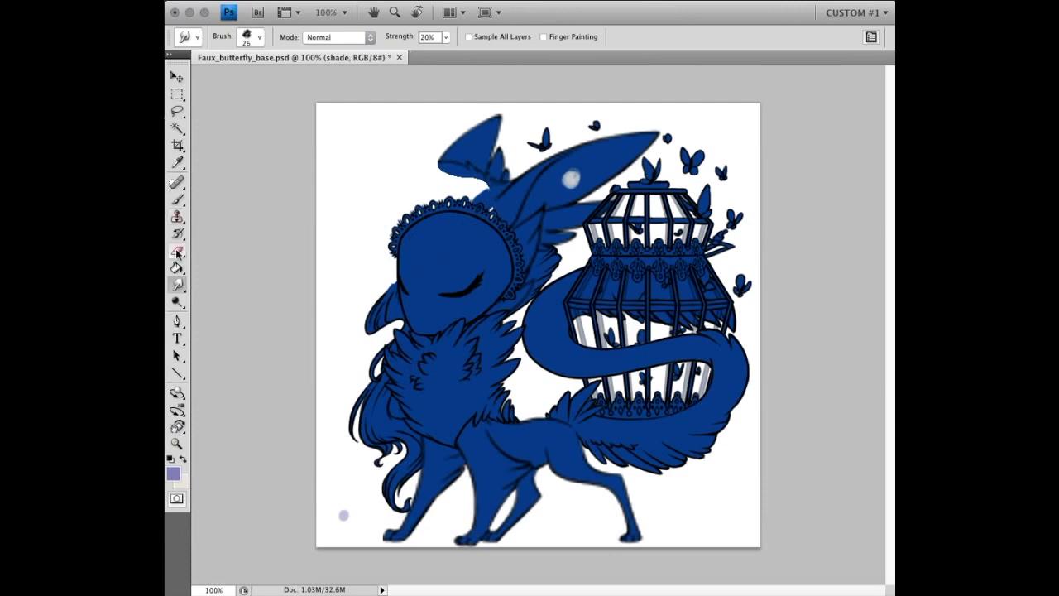
- Zoom in and erase lighter feather streaks into the chest fur on the shade layer
key("e")
key("ctrl+plus")
scroll(538, 322, "down", 3)
mouse_move(556, 236)
left_mouse_down()
mouse_move(455, 330)
mouse_move(476, 355)
mouse_move(500, 332)
left_mouse_up()
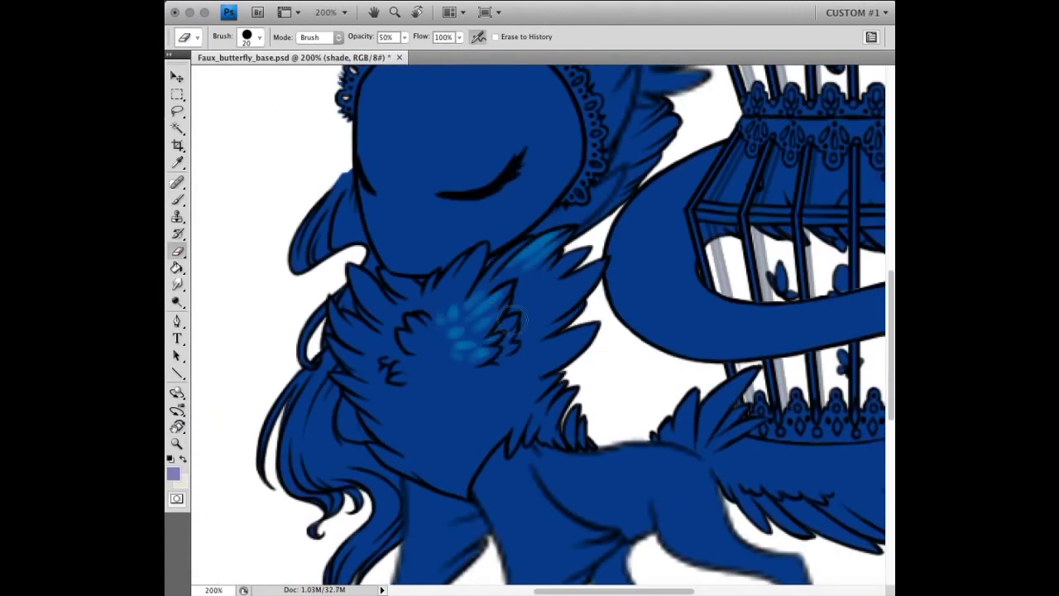
left_click(177, 199)
key("e")
mouse_move(546, 265)
left_mouse_down()
mouse_move(583, 240)
mouse_move(567, 306)
mouse_move(545, 308)
mouse_move(515, 245)
left_mouse_up()
left_click_drag(589, 264, 553, 294)
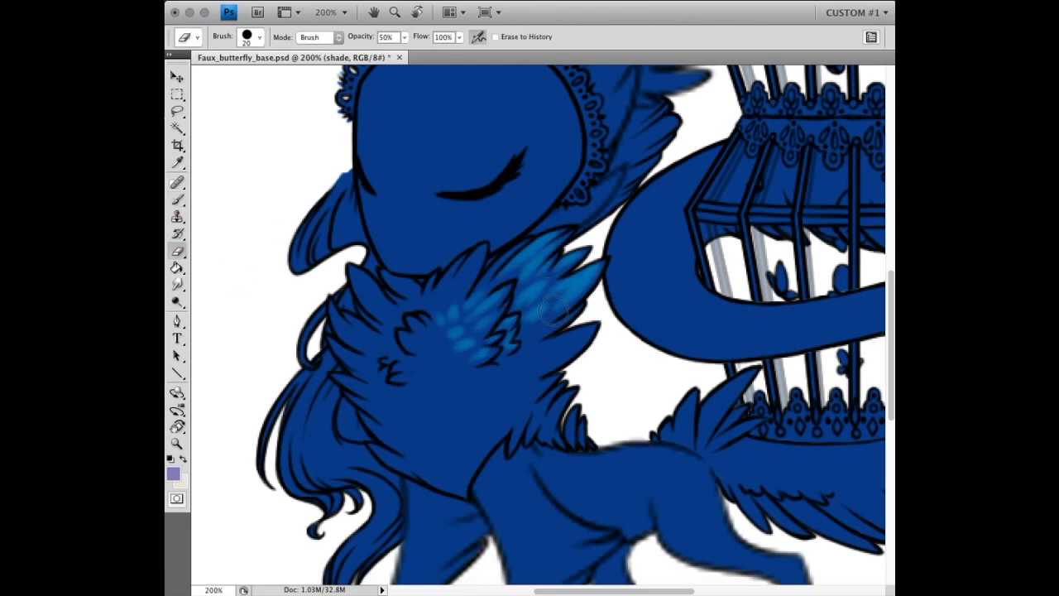
left_click_drag(509, 247, 475, 297)
- Lighten the upper-left and lower chest ruff feathers, revealing highlights across the ruff
mouse_move(432, 327)
left_mouse_down()
mouse_move(426, 293)
mouse_move(476, 255)
left_mouse_up()
mouse_move(554, 352)
left_mouse_down()
mouse_move(463, 387)
mouse_move(472, 408)
left_mouse_up()
left_click_drag(536, 389, 546, 406)
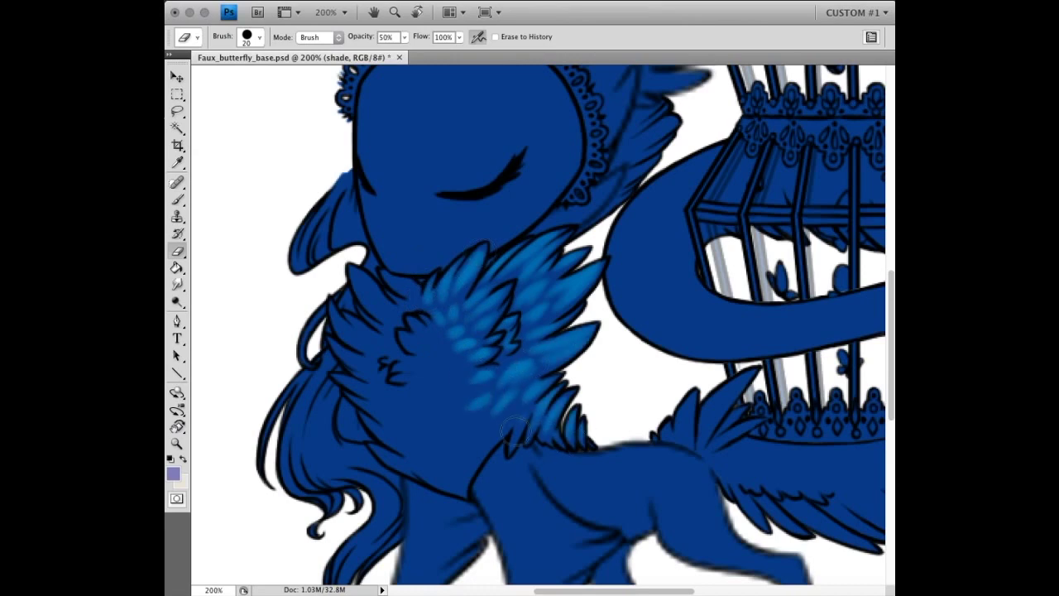
key("b")
key("e")
mouse_move(413, 325)
left_mouse_down()
mouse_move(430, 352)
mouse_move(397, 339)
left_mouse_up()
key("b")
key("e")
mouse_move(364, 302)
left_mouse_down()
mouse_move(372, 331)
mouse_move(405, 365)
mouse_move(437, 364)
mouse_move(441, 385)
mouse_move(457, 390)
left_mouse_up()
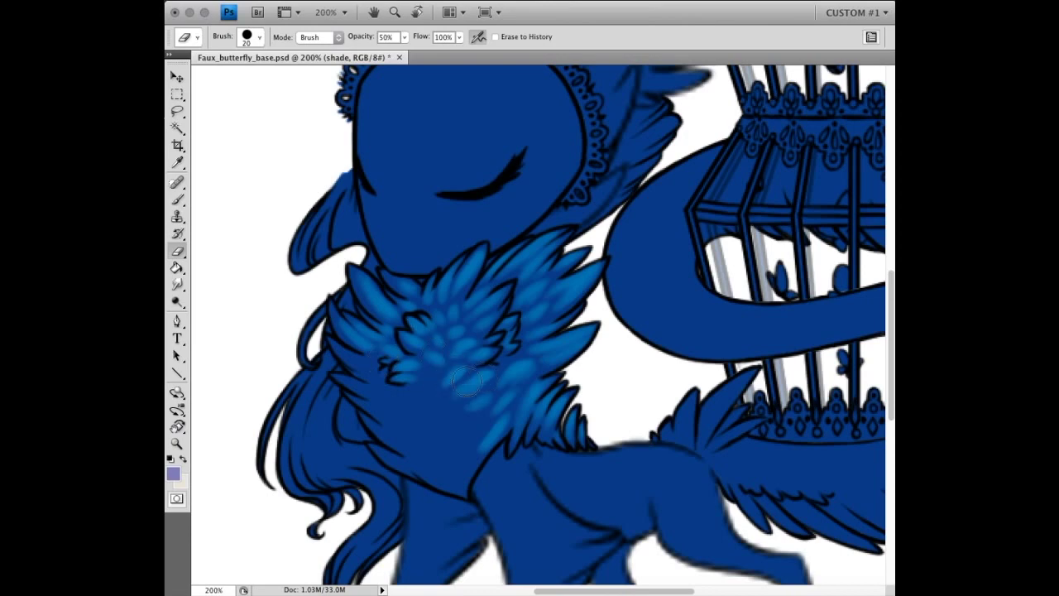
- Erase lighter feathers across the lower chest ruff
key("r")
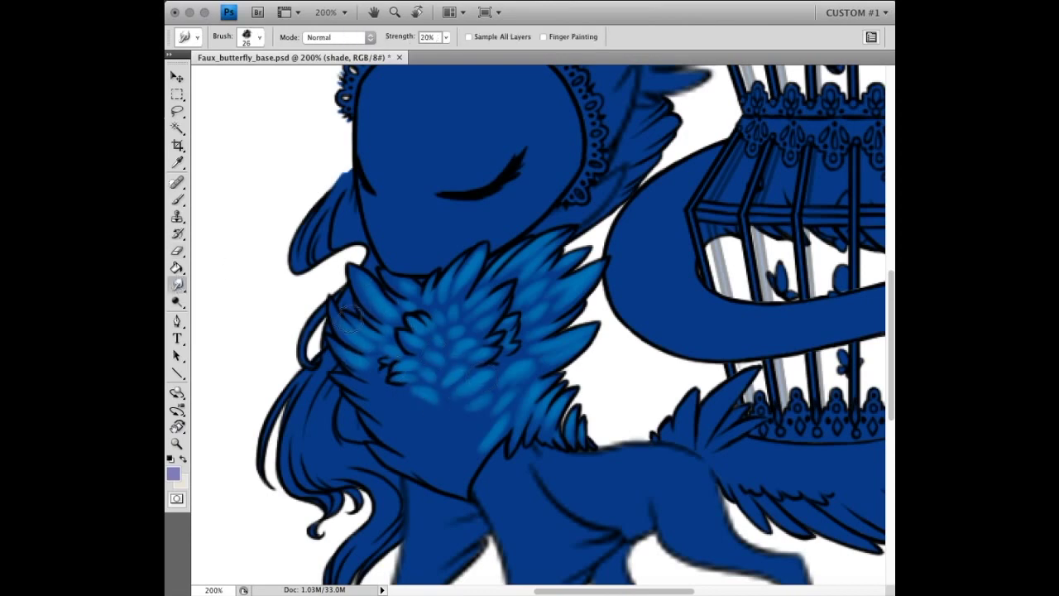
key("e")
key("r")
key("e")
mouse_move(364, 387)
left_mouse_down()
mouse_move(406, 410)
mouse_move(461, 476)
left_mouse_up()
mouse_move(488, 418)
left_mouse_down()
mouse_move(464, 480)
mouse_move(414, 377)
left_mouse_up()
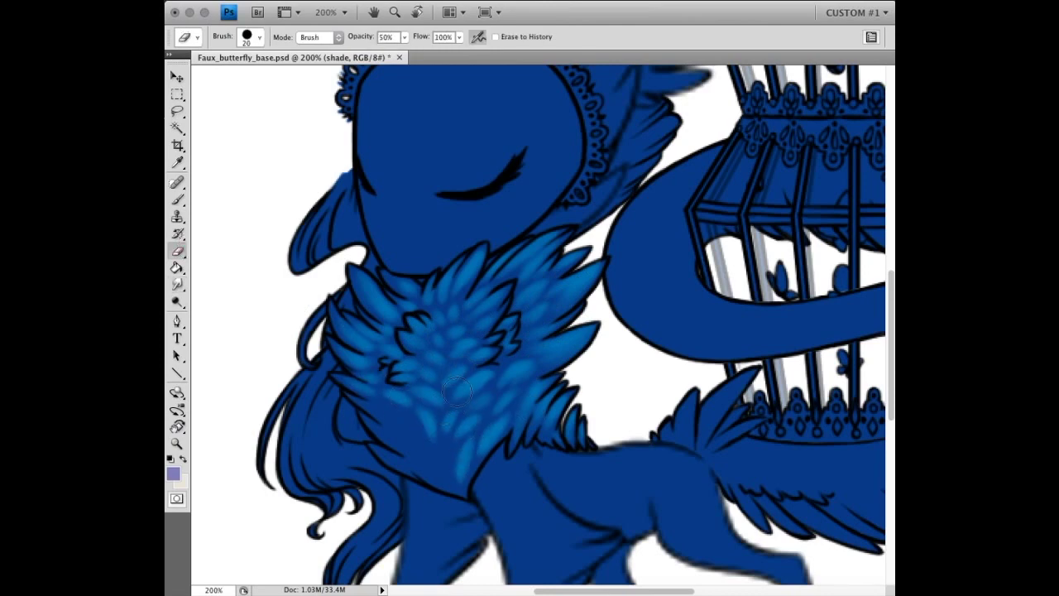
left_click_drag(445, 443, 447, 496)
left_click_drag(372, 409, 427, 470)
- Enlarge the eraser from 20 to 45 and set a size 17 brush
key("r")
key("e")
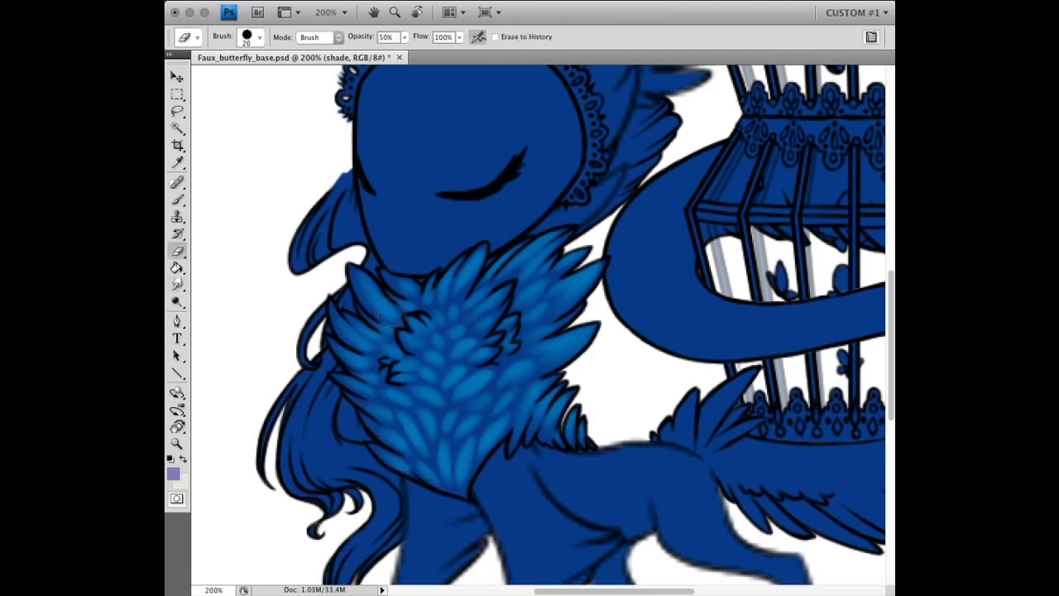
key("b")
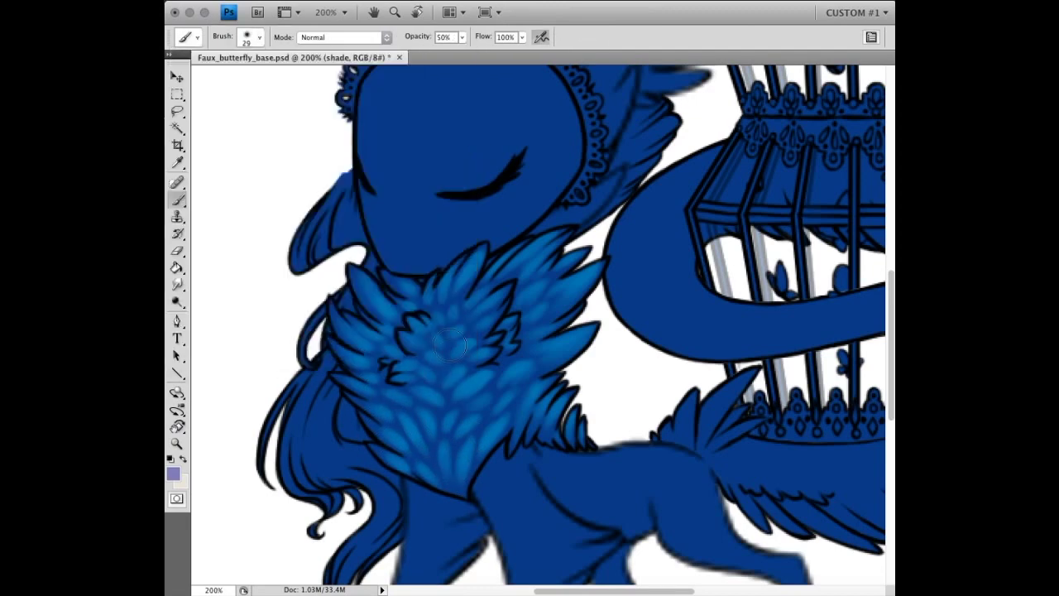
key("Return")
key("e")
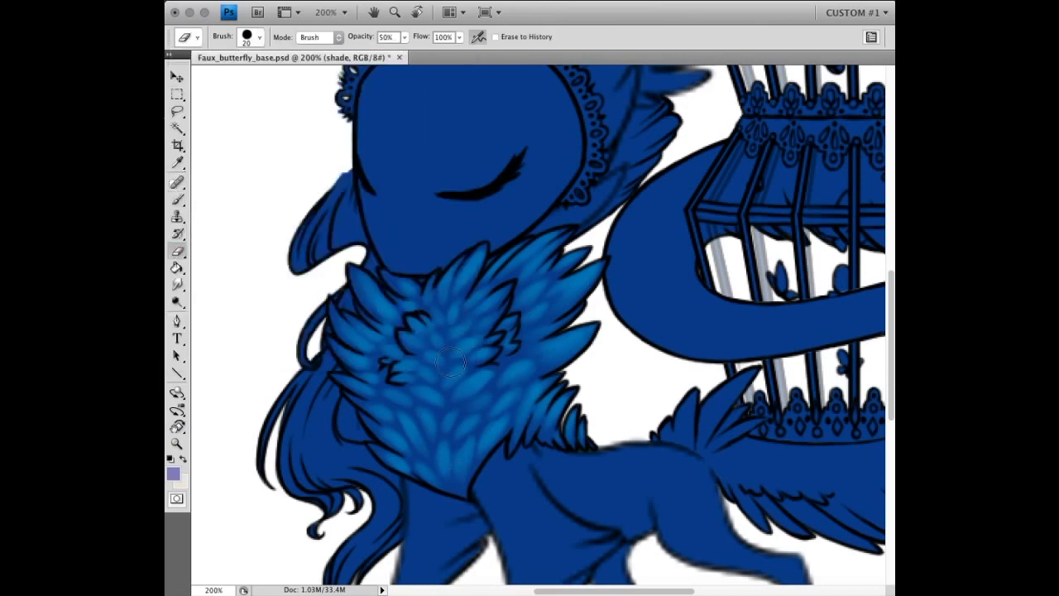
key("b")
key("e")
key("bracketright")
key("bracketright")
key("bracketright")
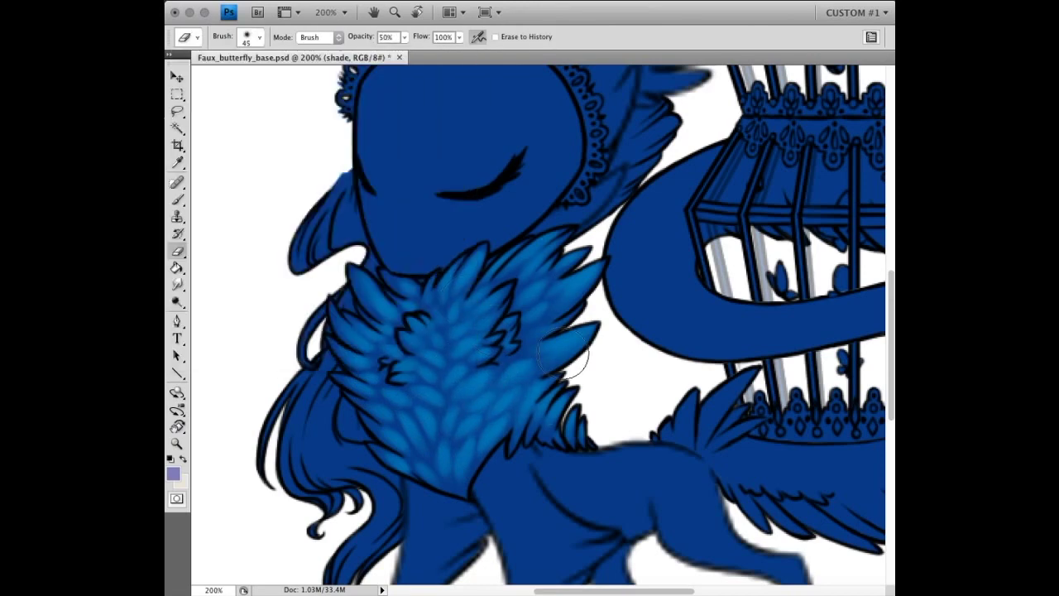
key("b")
key("e")
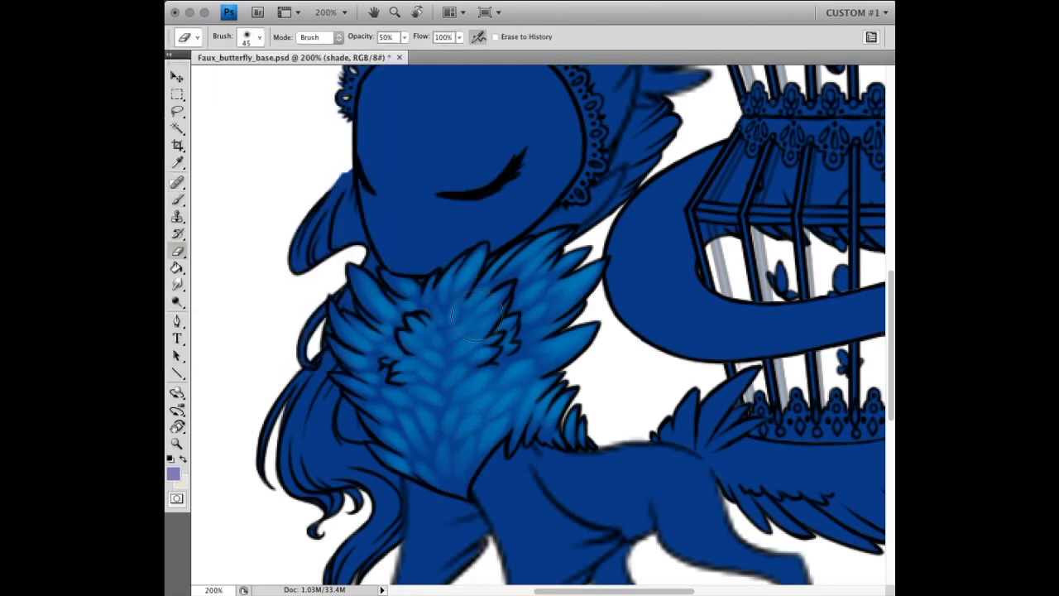
key("b")
right_click(387, 403)
key("Escape")
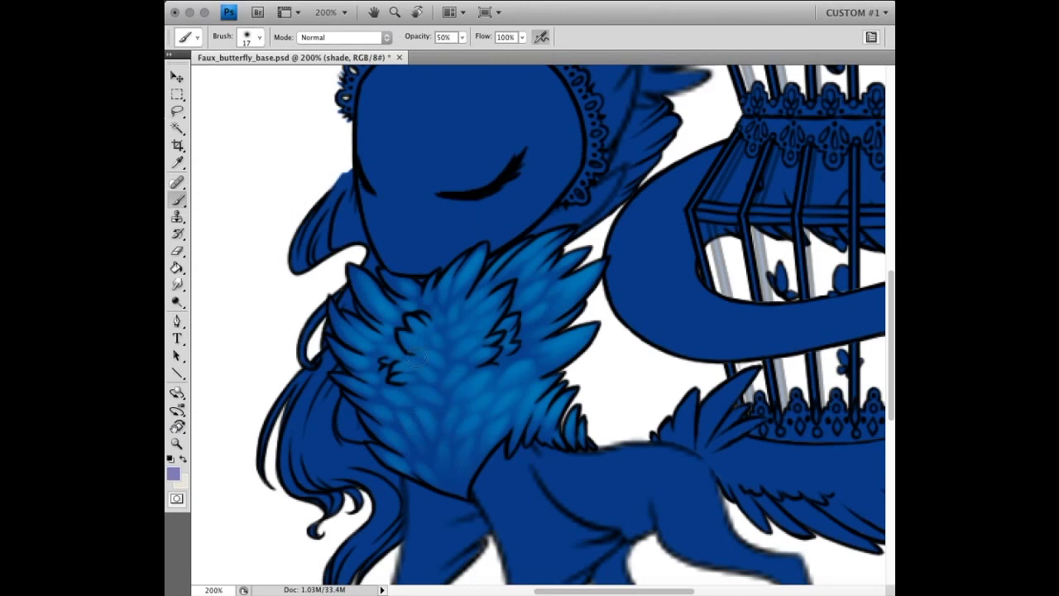
key("e")
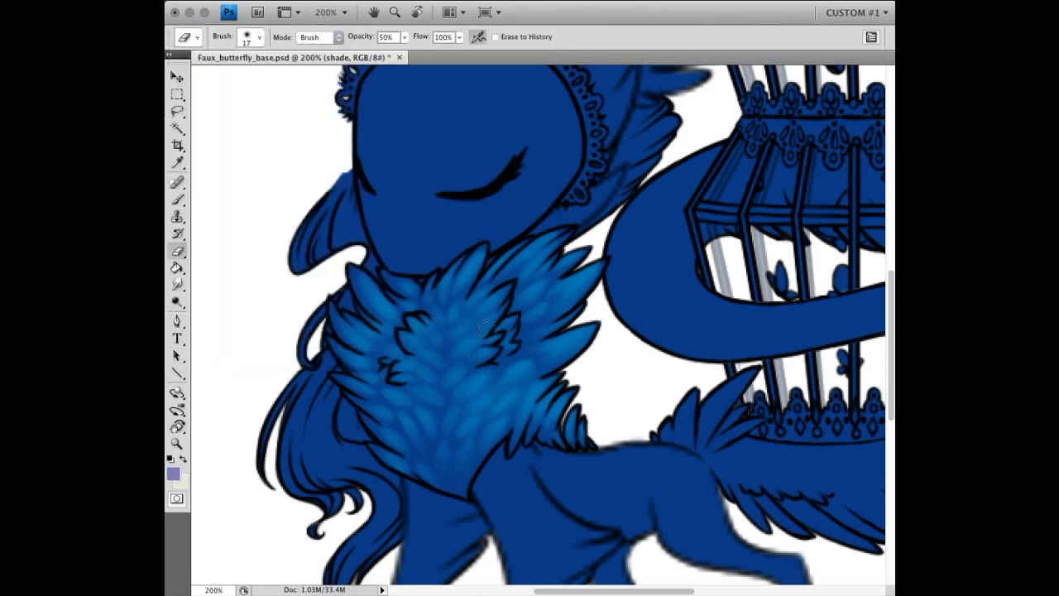
- Paint darker shading over the lower chest feathers on the shade 2 layer
key("alt+bracketright")
key("b")
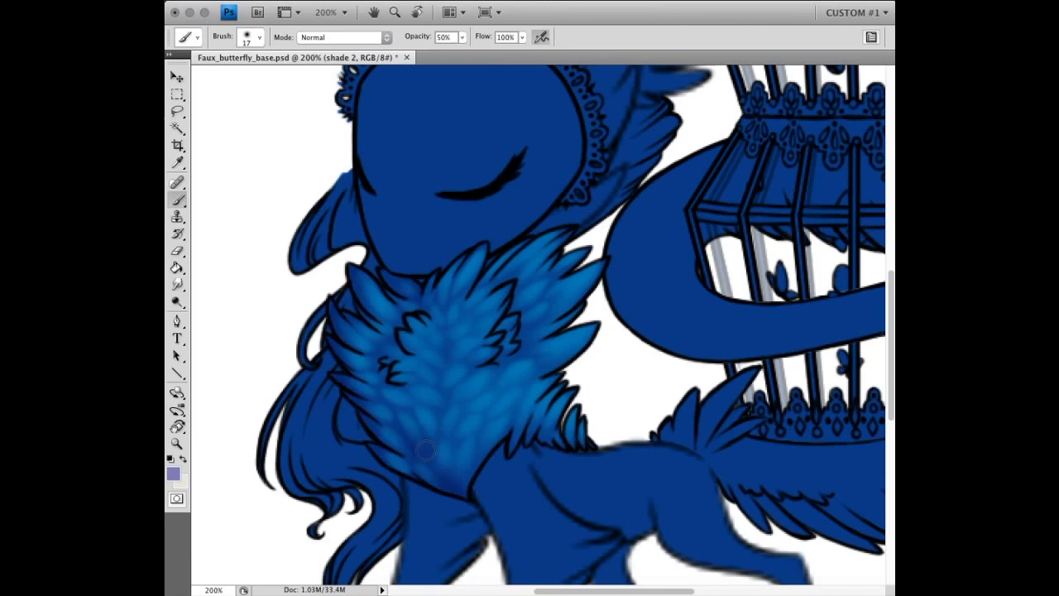
mouse_move(426, 449)
left_mouse_down()
mouse_move(457, 405)
mouse_move(507, 439)
mouse_move(534, 331)
mouse_move(504, 438)
left_mouse_up()
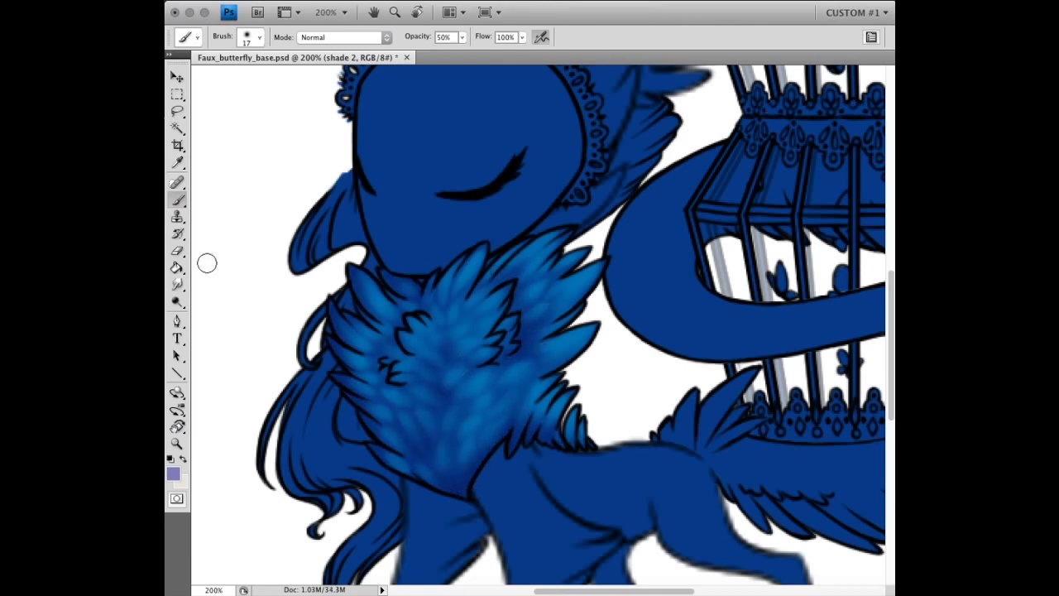
key("e")
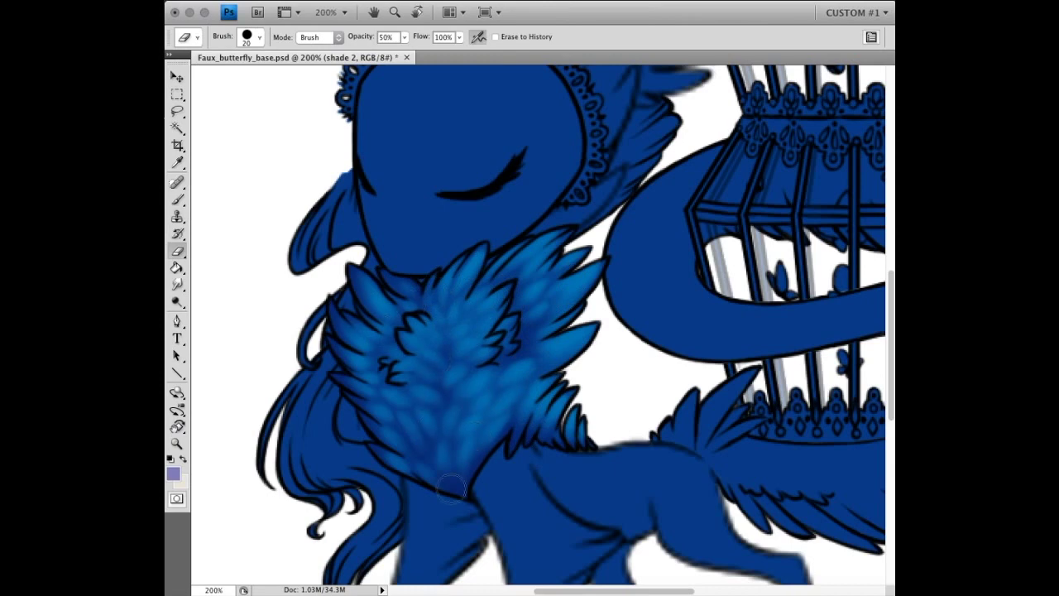
left_click_drag(446, 451, 373, 381)
key("e")
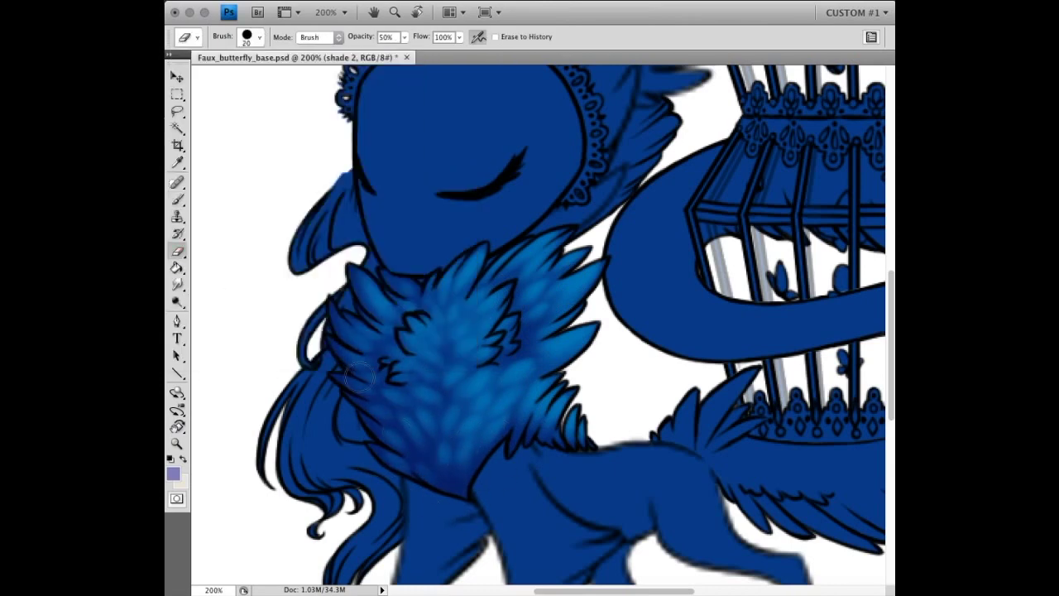
- Highlight the upper, central and lower chest feathers on the light layer with a size 20 brush
key("r")
key("b")
key("alt+bracketright")
mouse_move(562, 273)
left_mouse_down()
mouse_move(472, 339)
mouse_move(464, 406)
left_mouse_up()
key("bracketleft")
key("bracketleft")
key("bracketleft")
left_click_drag(513, 289, 550, 240)
mouse_move(583, 273)
left_mouse_down()
mouse_move(563, 335)
mouse_move(534, 288)
mouse_move(460, 331)
left_mouse_up()
mouse_move(463, 264)
left_mouse_down()
mouse_move(484, 352)
mouse_move(546, 393)
mouse_move(461, 453)
left_mouse_up()
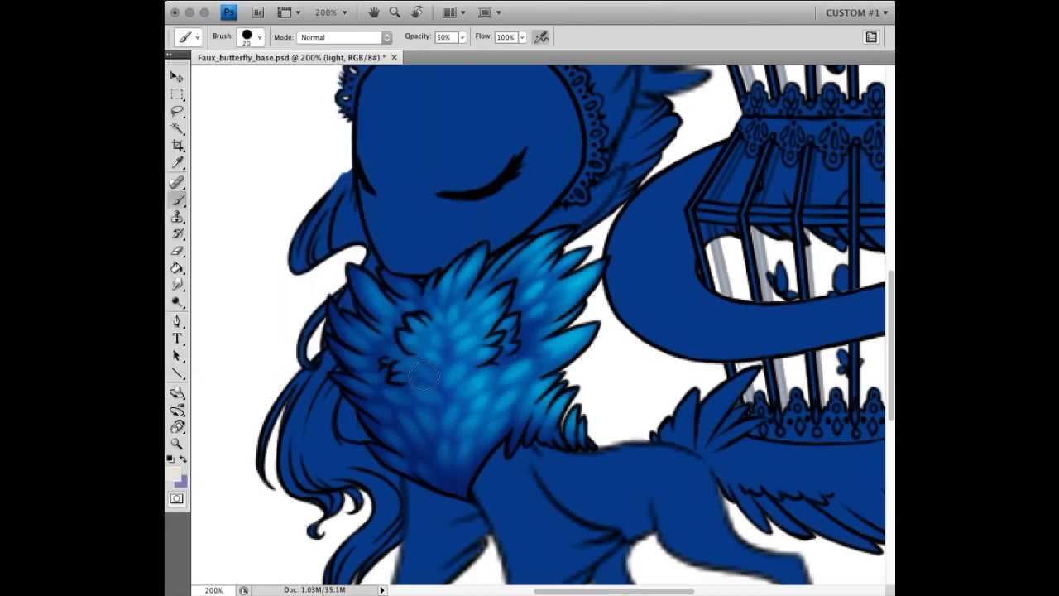
- Set up the shadow layer with the purple colour for smudging
key("r")
key("b")
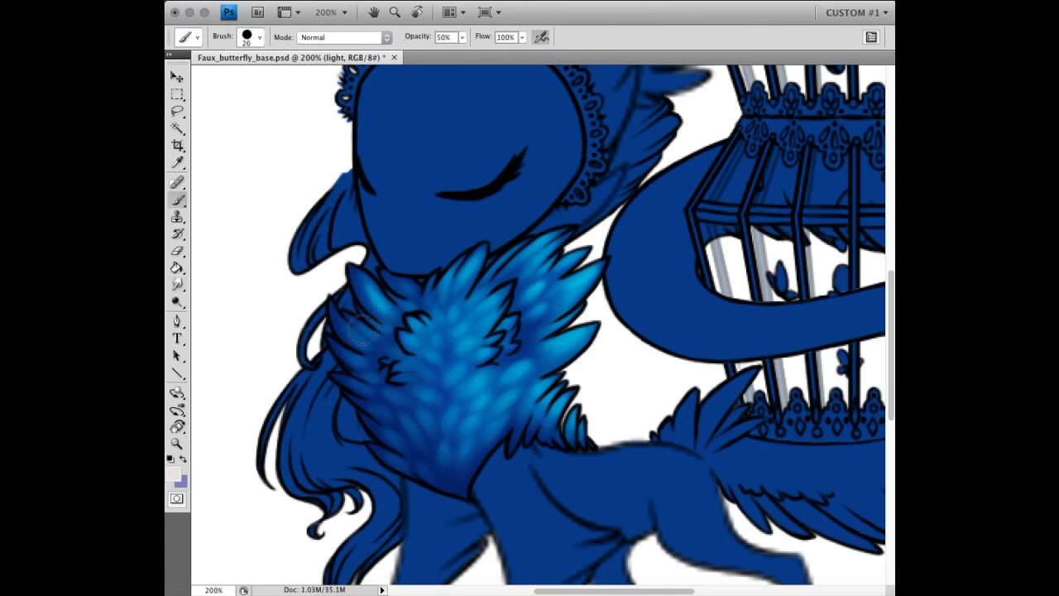
key("r")
key("b")
key("r")
key("alt+[")
key("b")
key("x")
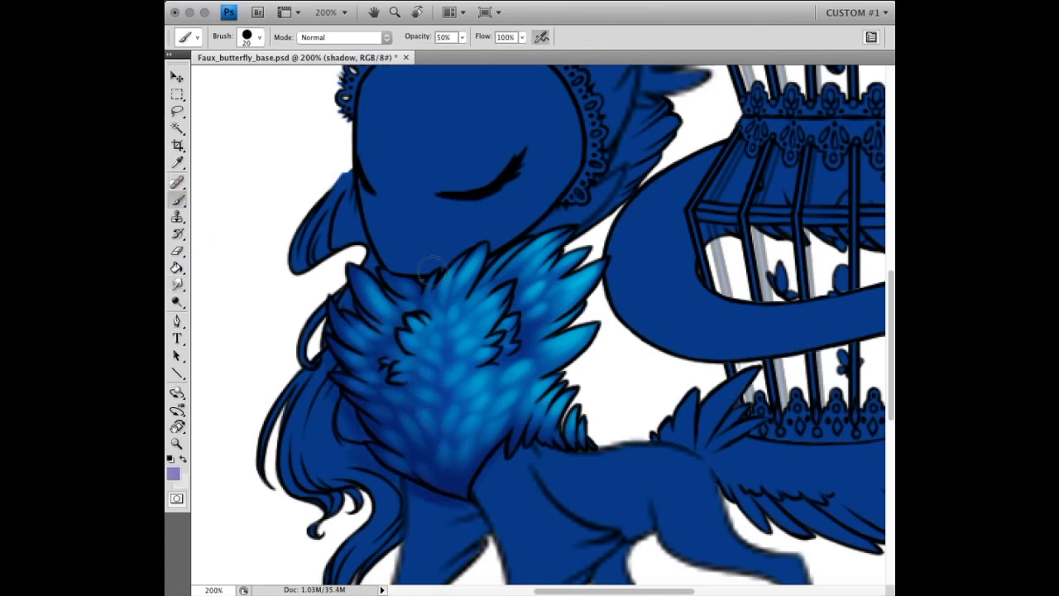
key("r")
key("b")
key("r")
- Erase lighter face shading around the eye, top edge and chin, enlarging the eraser to 45
key("ctrl+minus")
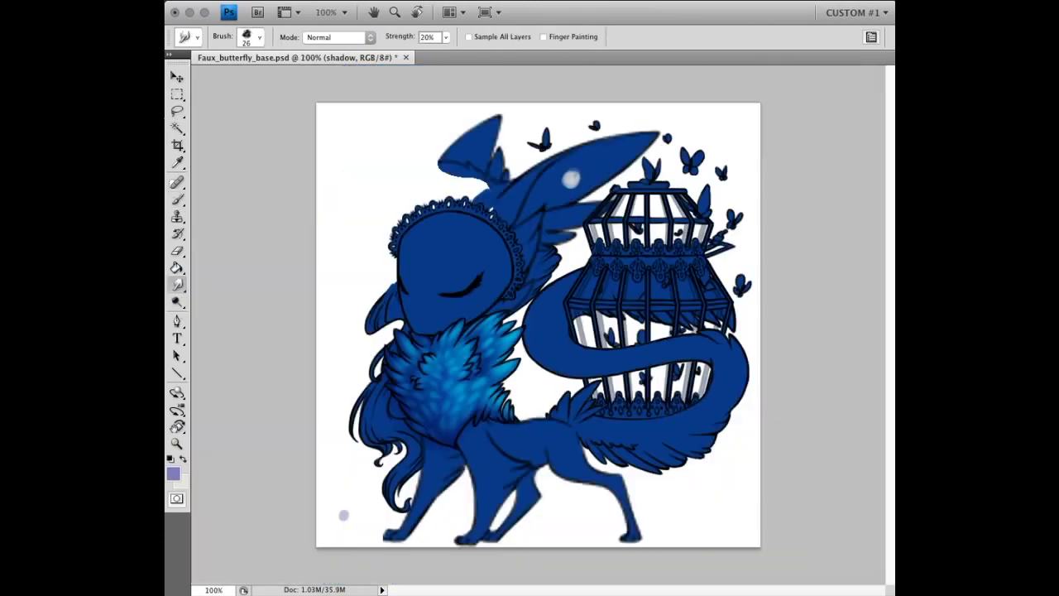
key("alt+]")
key("ctrl+plus")
key("e")
mouse_move(402, 356)
left_mouse_down()
mouse_move(418, 305)
mouse_move(435, 339)
left_mouse_up()
left_click_drag(496, 265, 350, 301)
mouse_move(340, 398)
left_mouse_down()
mouse_move(489, 372)
mouse_move(376, 232)
mouse_move(463, 331)
left_mouse_up()
left_click_drag(389, 248, 356, 381)
left_click(252, 37)
- Erase and smudge the face shading, shrinking the eraser to size 9
left_click_drag(199, 61, 219, 62)
left_click_drag(464, 274, 409, 351)
left_click(177, 284)
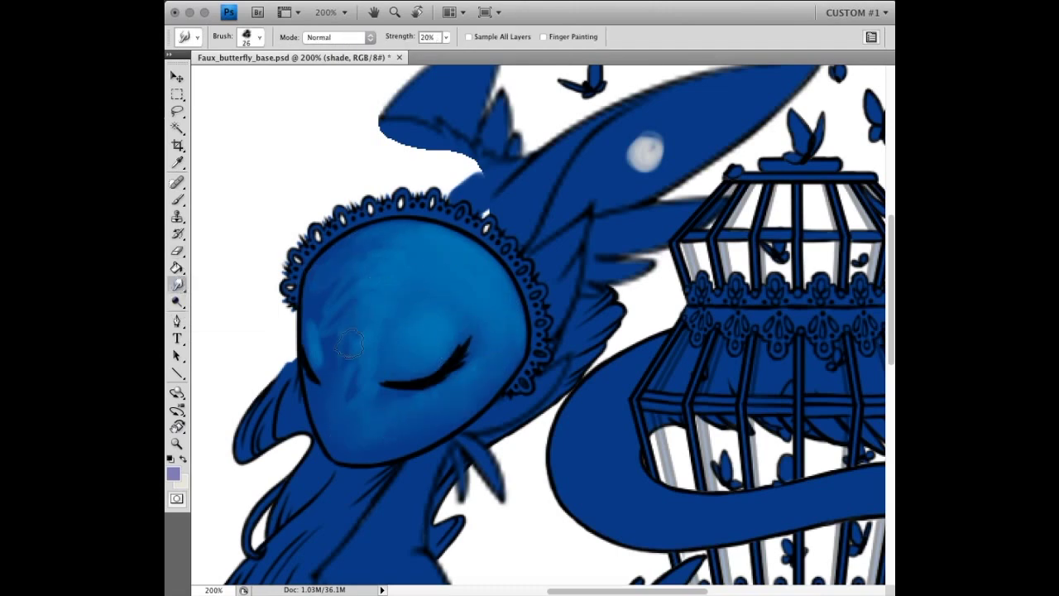
left_click(177, 252)
right_click(455, 336)
left_click_drag(219, 56, 204, 57)
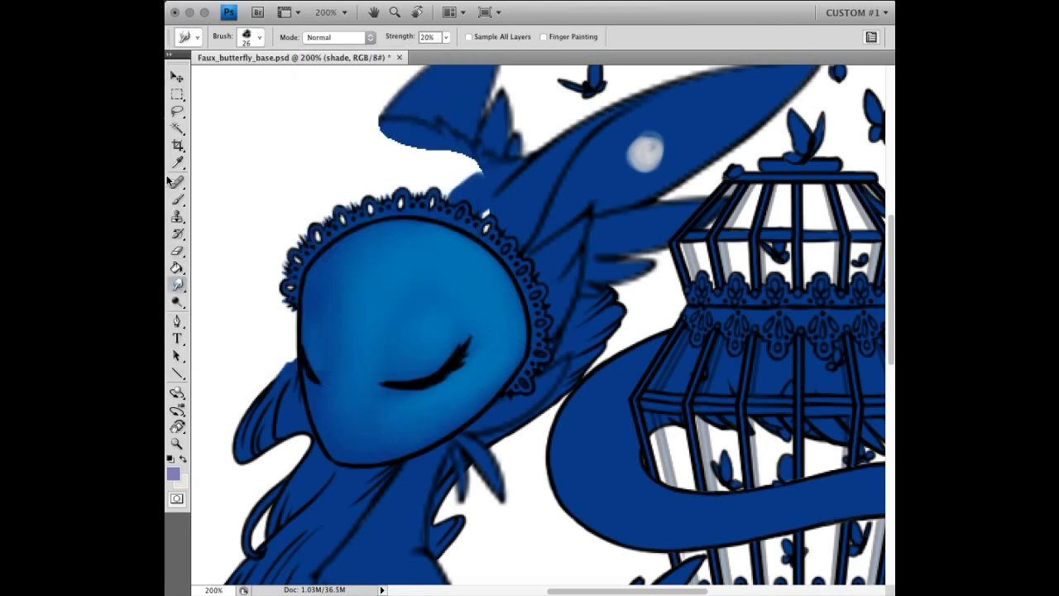
key("r")
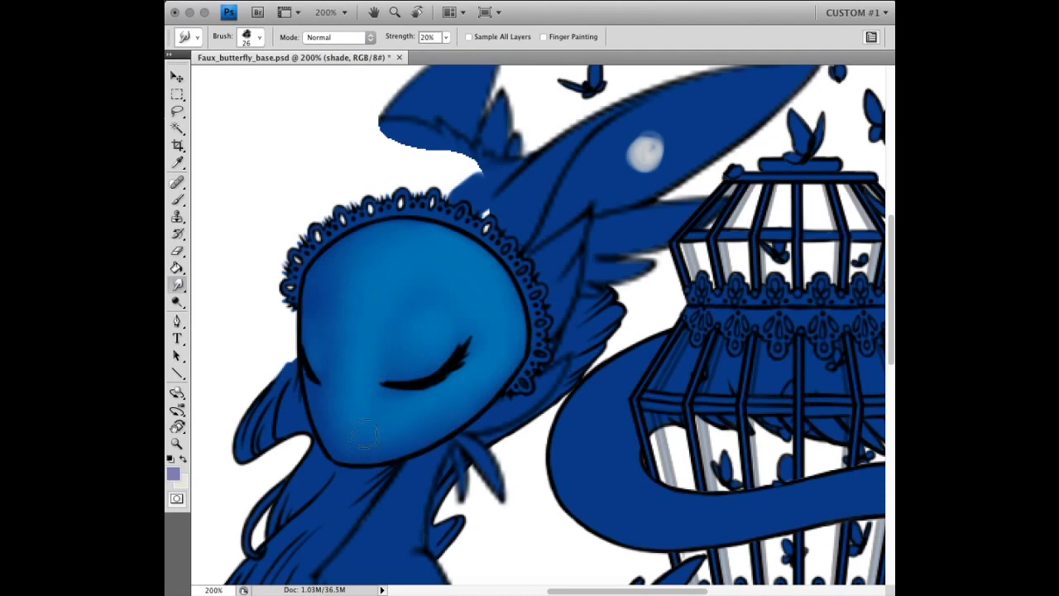
key("e")
left_click(259, 36)
key("Return")
- Lighten the top, right and left edges of the lace trim
left_click_drag(495, 221, 426, 203)
mouse_move(530, 266)
left_mouse_down()
mouse_move(540, 364)
mouse_move(523, 394)
left_mouse_up()
left_click_drag(328, 219, 303, 253)
key("r")
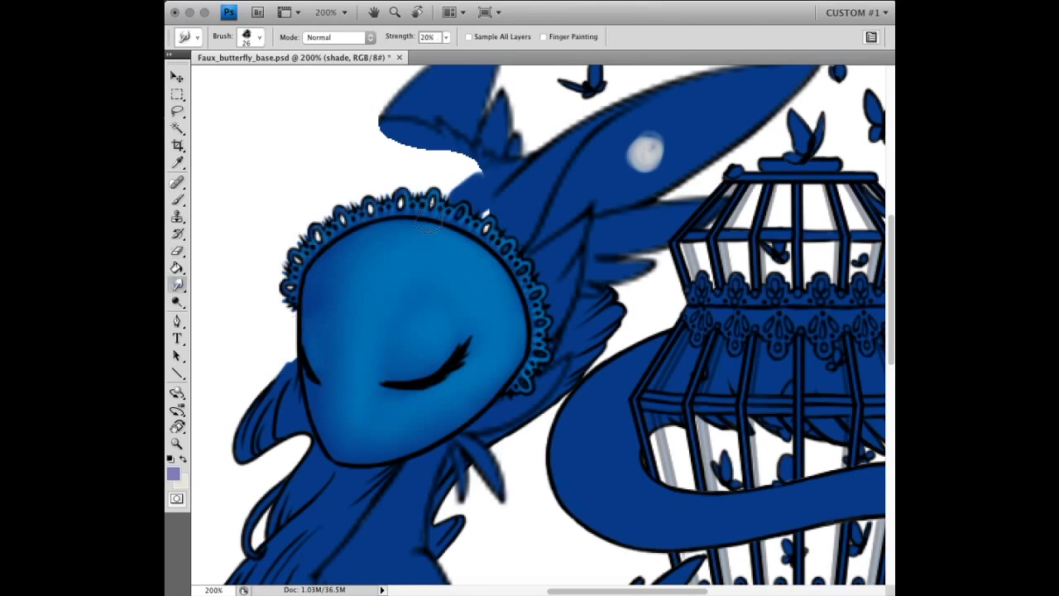
left_click(259, 37)
key("b")
key("e")
key("b")
- Check the brush size and hardness, and set the eraser back to size 9
left_click(259, 40)
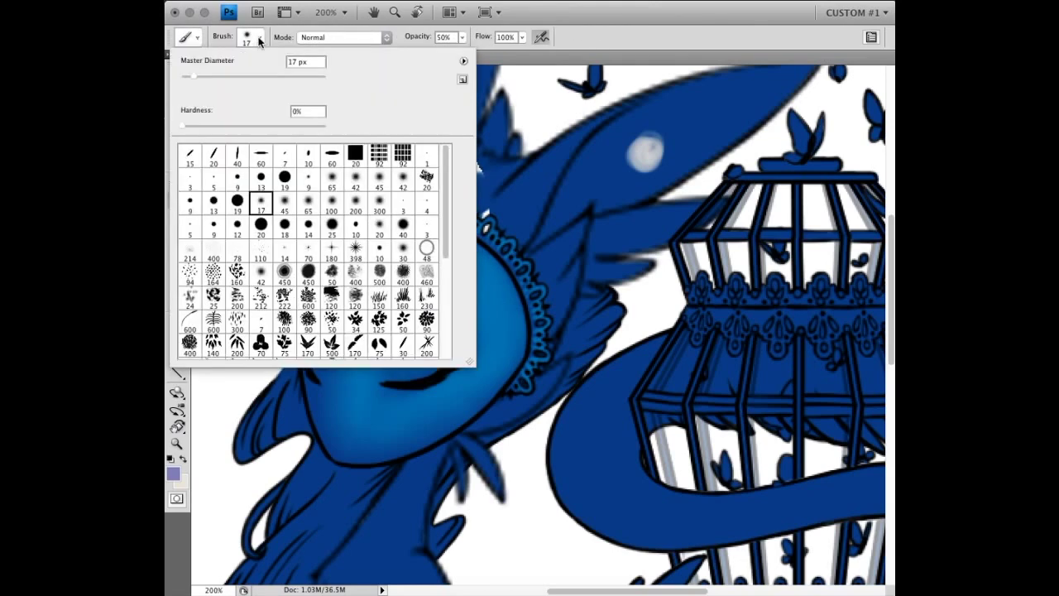
key("e")
key("r")
key("b")
key("r")
key("b")
left_click(249, 39)
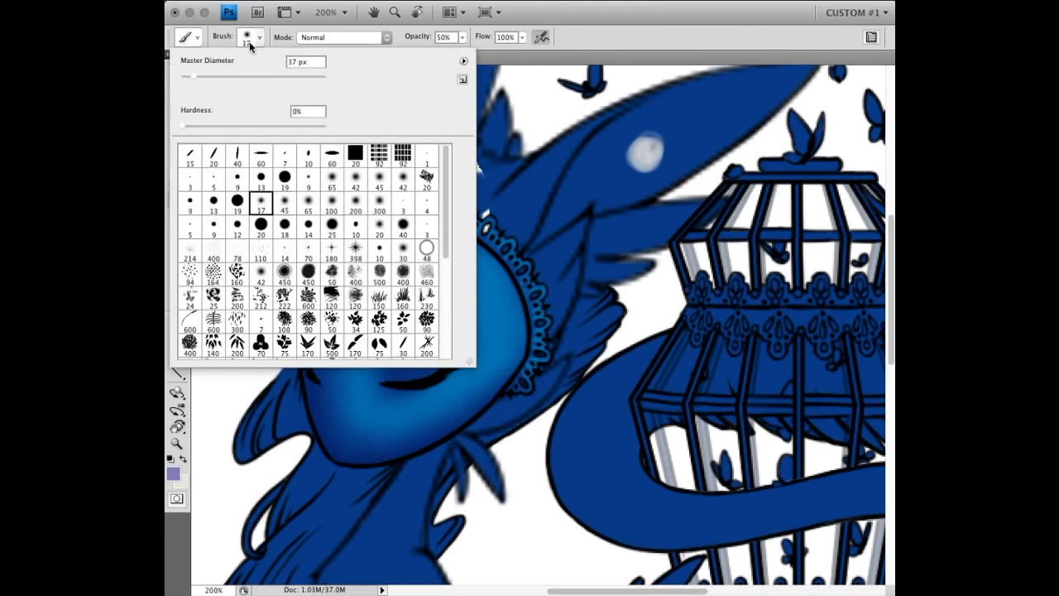
key("e")
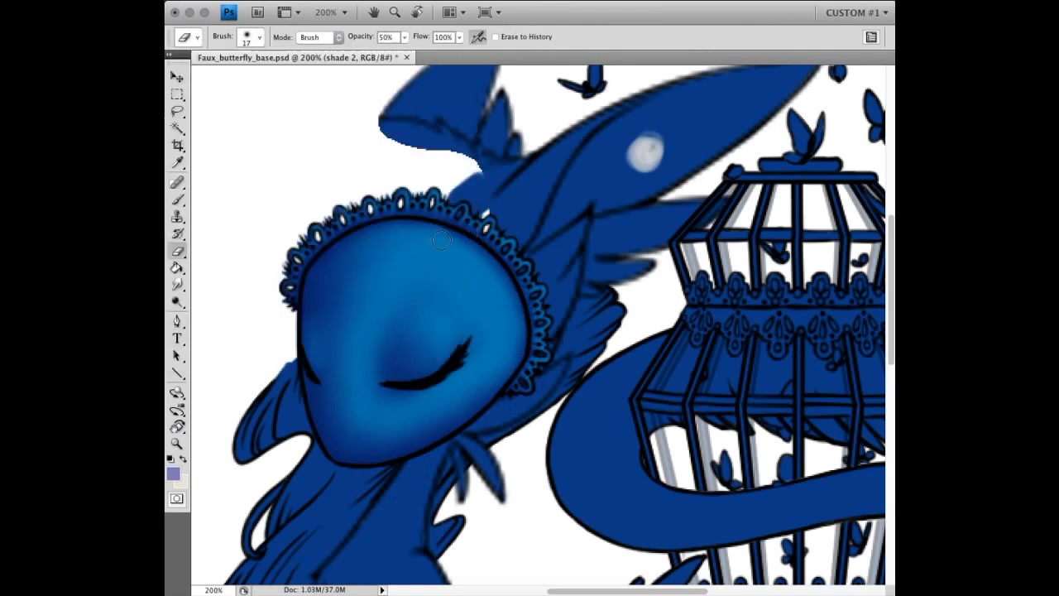
key("bracketleft")
key("bracketleft")
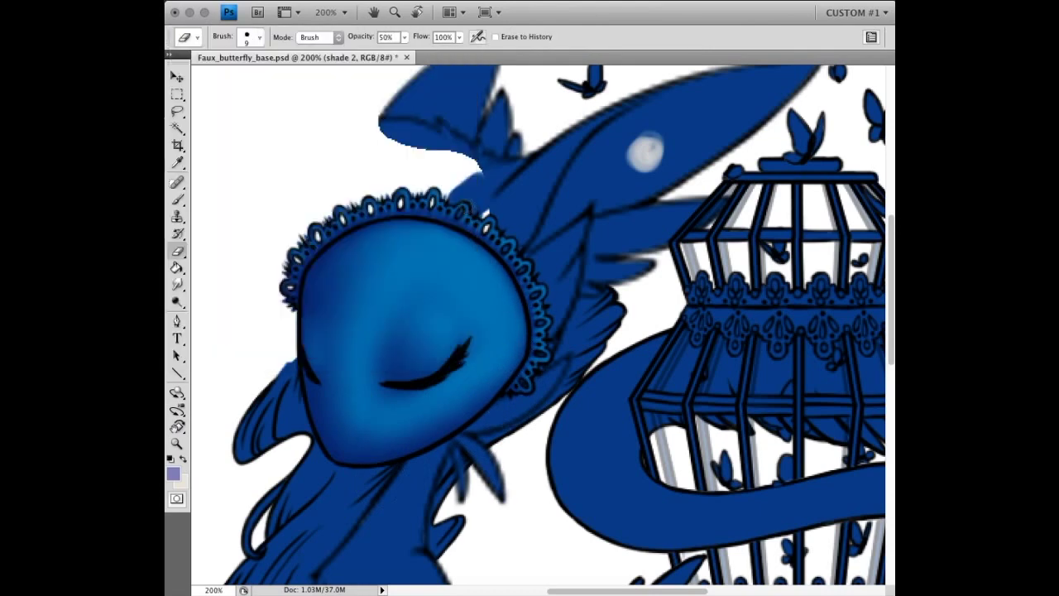
- Paint light highlights across the face on the light layer
key("alt+bracketright")
key("b")
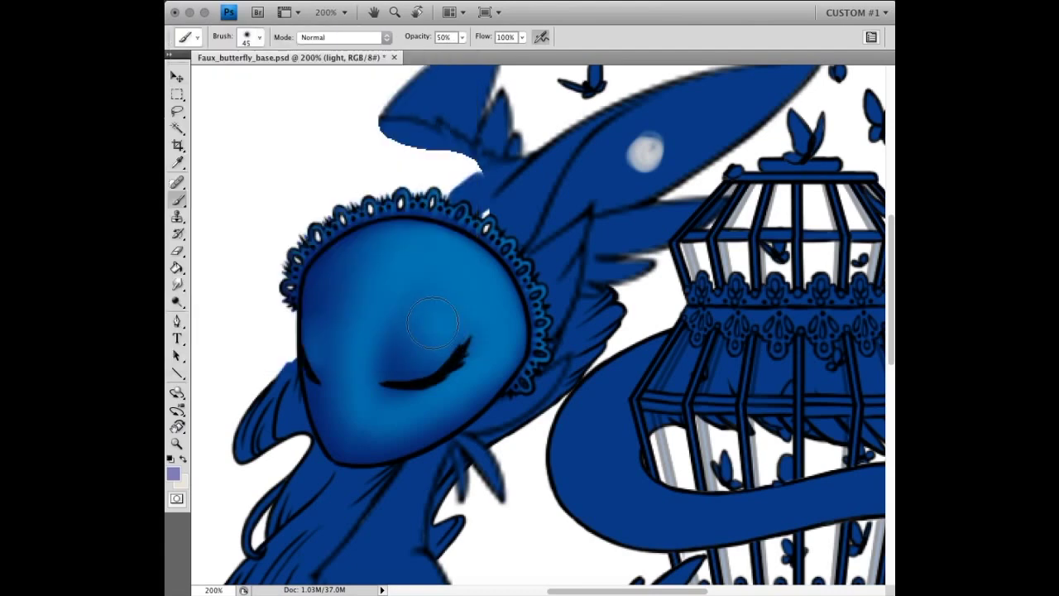
key("x")
left_click_drag(323, 273, 447, 273)
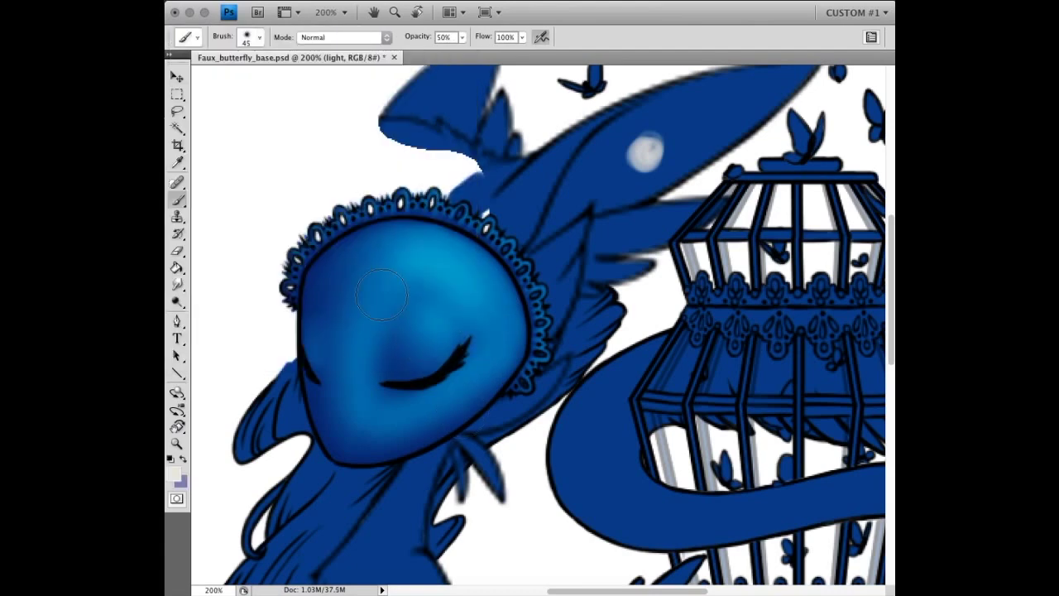
left_click_drag(372, 347, 497, 298)
left_click_drag(489, 373, 429, 389)
- Add light strokes to the lower face and paint the hood's lace trim lighter blue
key("e")
key("r")
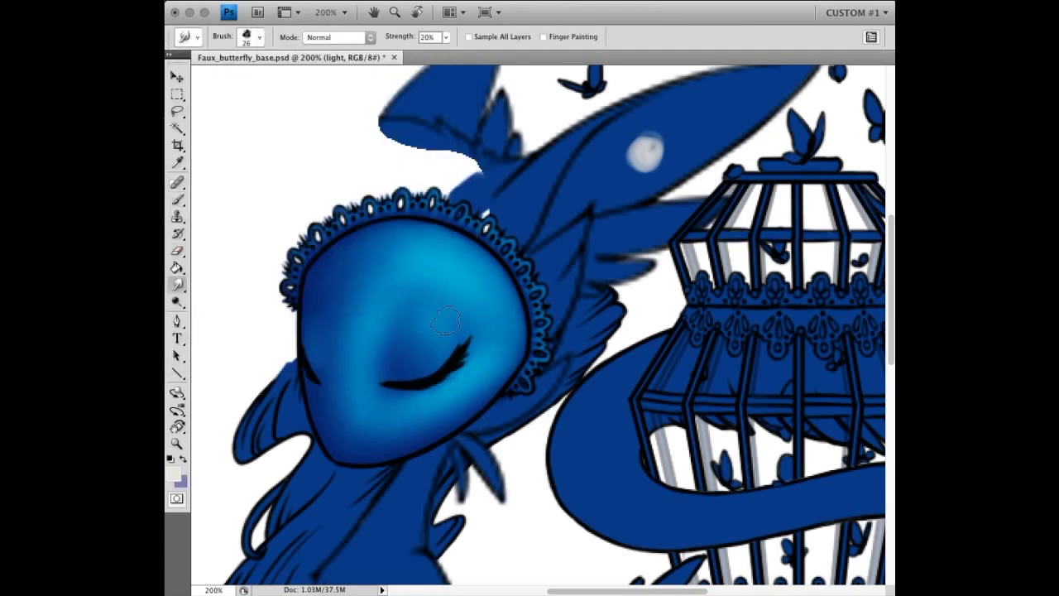
key("b")
left_click_drag(339, 430, 397, 393)
key("r")
key("b")
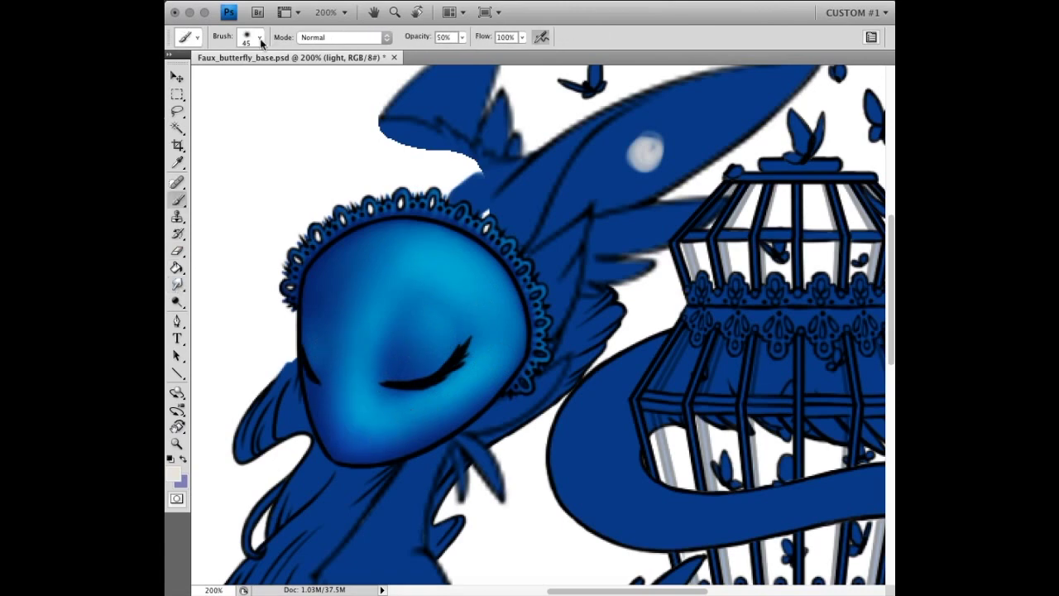
mouse_move(539, 365)
left_mouse_down()
mouse_move(447, 199)
mouse_move(383, 195)
left_mouse_up()
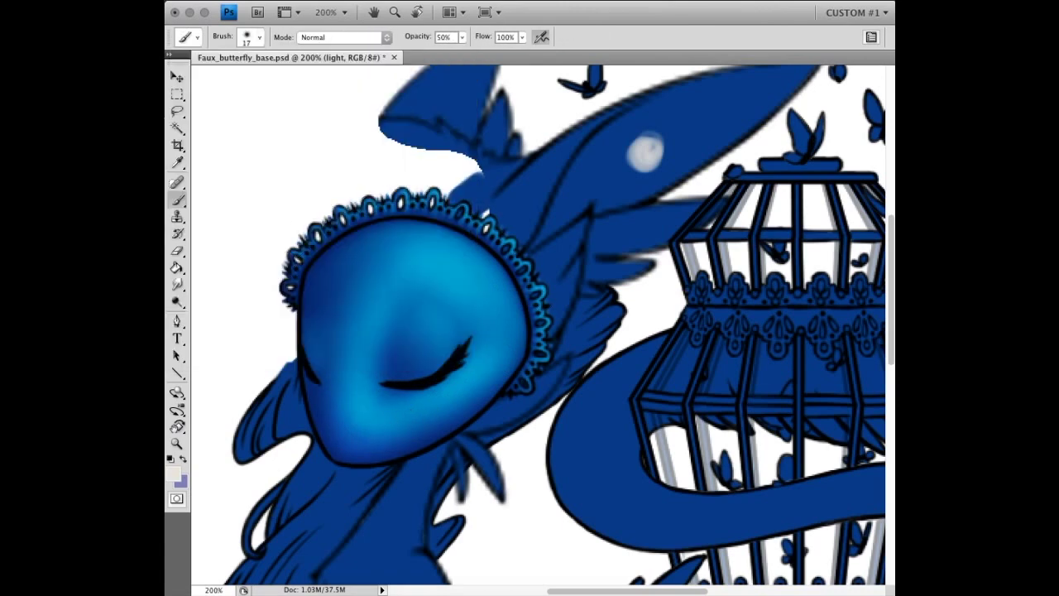
- Smudge the shading along the chin edge on the shadow layer
key("alt+bracketleft")
key("r")
left_click_drag(322, 464, 344, 482)
key("b")
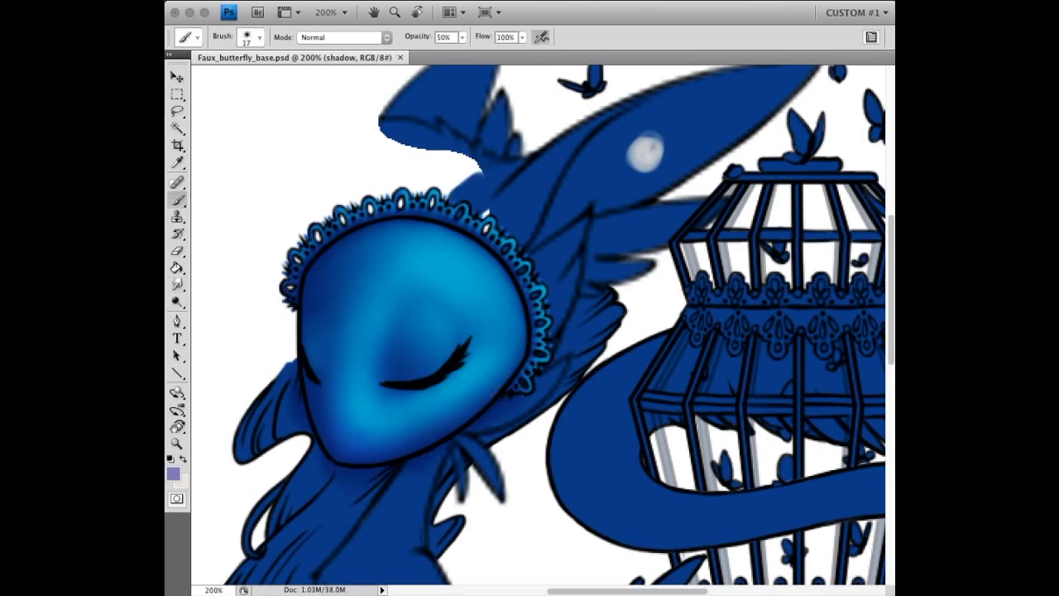
- Select the shade layer at 200% zoom and set the brush size to 10
key("ctrl+minus")
key("alt+bracketleft")
key("ctrl+plus")
left_click(258, 36)
type("10")
key("Return")
left_click(176, 251)
- Erase grey shading from the upper cage bars, the lace band and the area below it
left_click_drag(594, 202, 571, 262)
mouse_move(609, 215)
left_mouse_down()
mouse_move(658, 229)
mouse_move(706, 218)
mouse_move(708, 249)
mouse_move(745, 211)
left_mouse_up()
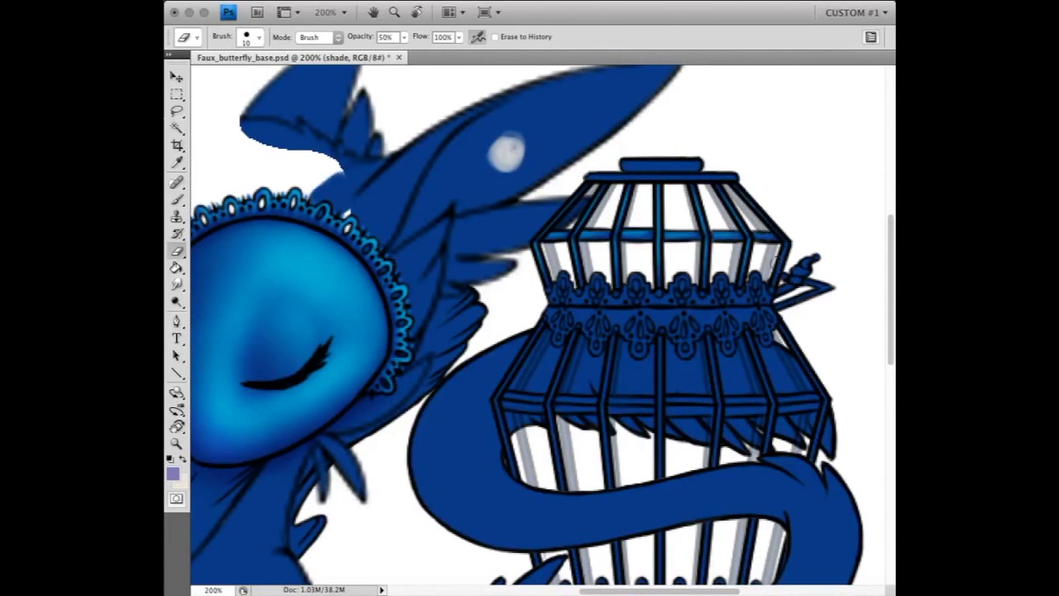
scroll(776, 263, "down", 2)
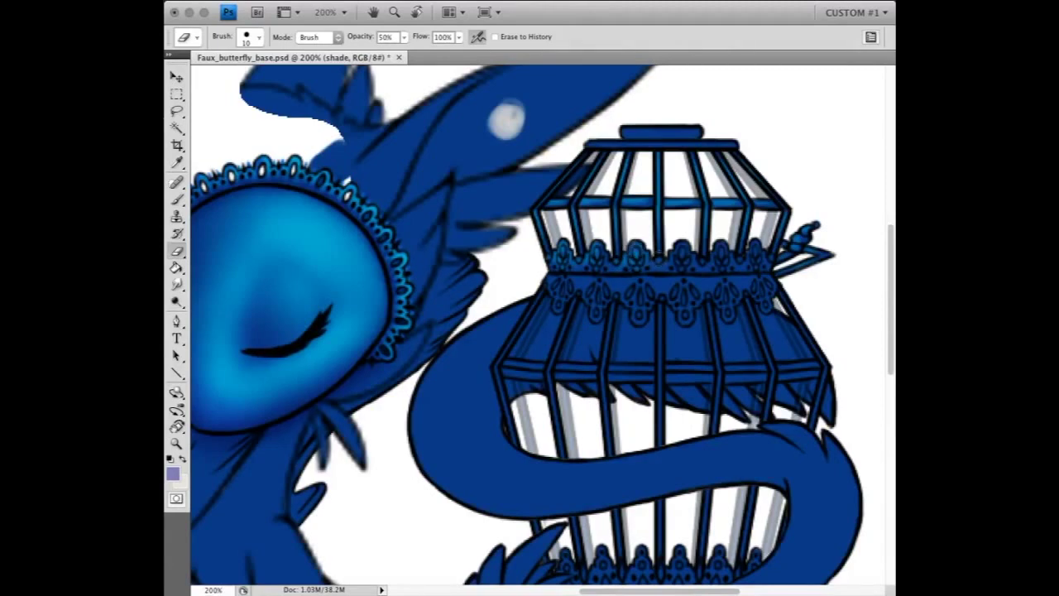
left_click_drag(745, 260, 754, 250)
mouse_move(585, 256)
left_mouse_down()
mouse_move(556, 290)
mouse_move(684, 294)
mouse_move(686, 314)
mouse_move(726, 298)
mouse_move(765, 304)
left_mouse_up()
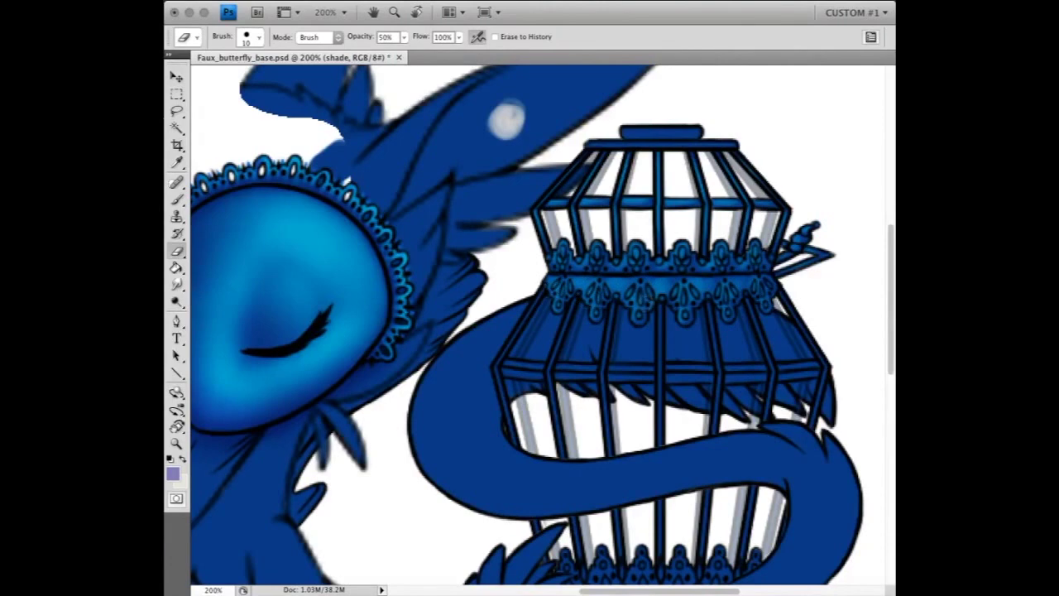
mouse_move(508, 331)
left_mouse_down()
mouse_move(770, 339)
mouse_move(807, 327)
left_mouse_up()
mouse_move(509, 365)
left_mouse_down()
mouse_move(769, 364)
mouse_move(815, 376)
left_mouse_up()
left_click_drag(507, 399, 770, 394)
- Lighten the cage's lower section and bottom rim, then enlarge the eraser to 100
scroll(538, 439, "down", 3)
mouse_move(576, 451)
left_mouse_down()
mouse_move(703, 438)
mouse_move(568, 486)
mouse_move(703, 486)
mouse_move(716, 468)
mouse_move(753, 472)
left_mouse_up()
mouse_move(584, 501)
left_mouse_down()
mouse_move(631, 497)
mouse_move(484, 260)
left_mouse_up()
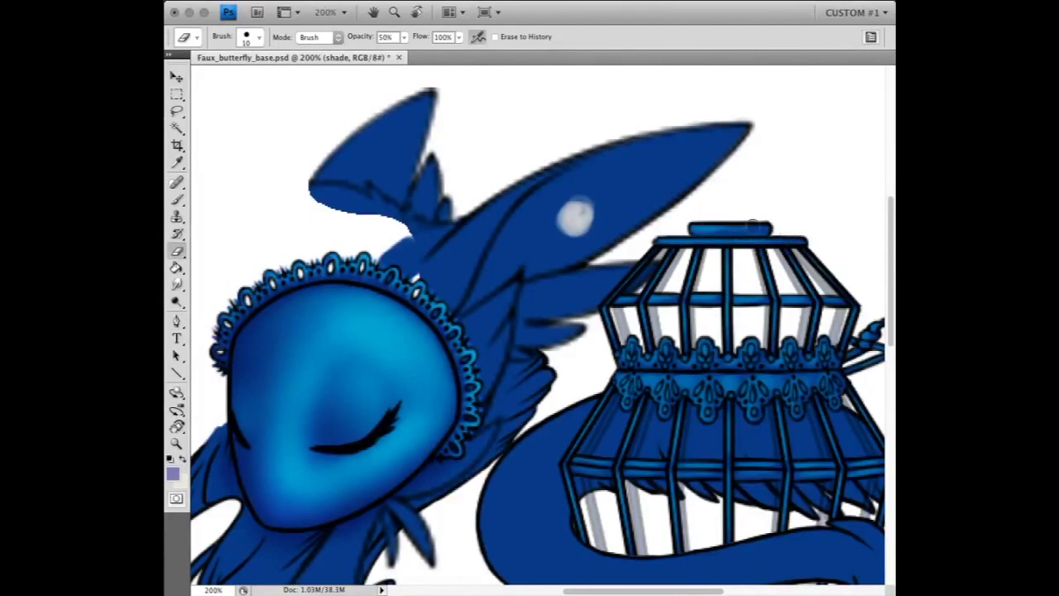
right_click(234, 102)
type("100")
key("Return")
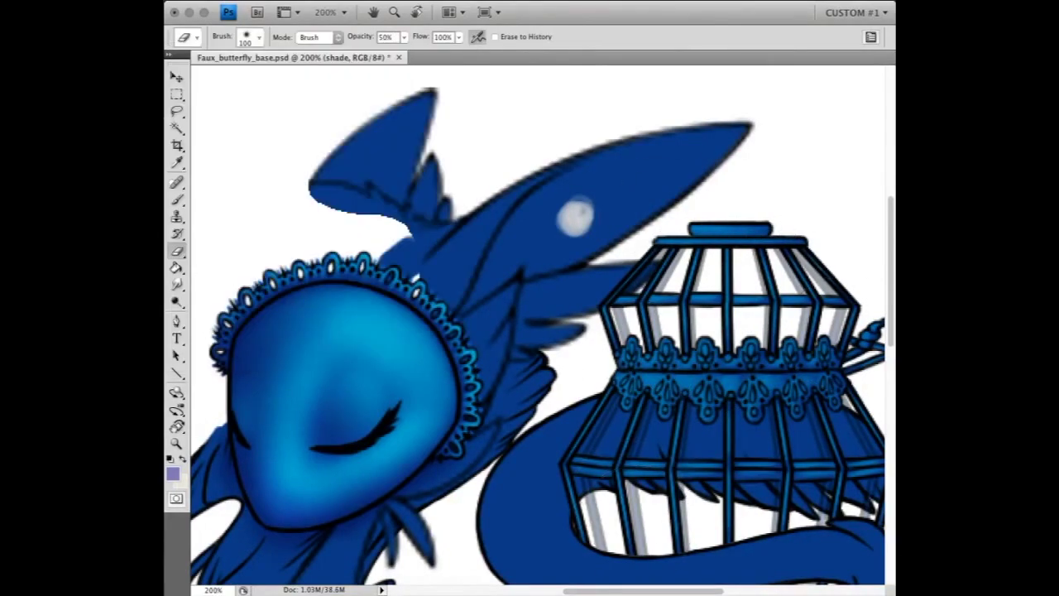
- Move to the shade 2 layer and check the eraser size
key("alt+bracketright")
key("b")
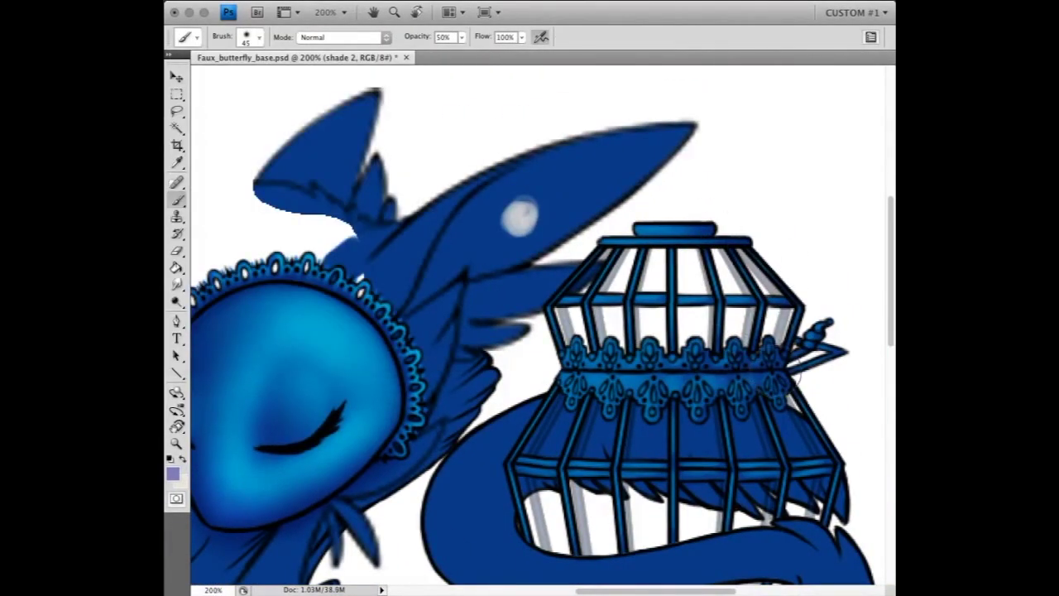
scroll(778, 381, "down", 4)
scroll(778, 380, "down", 1)
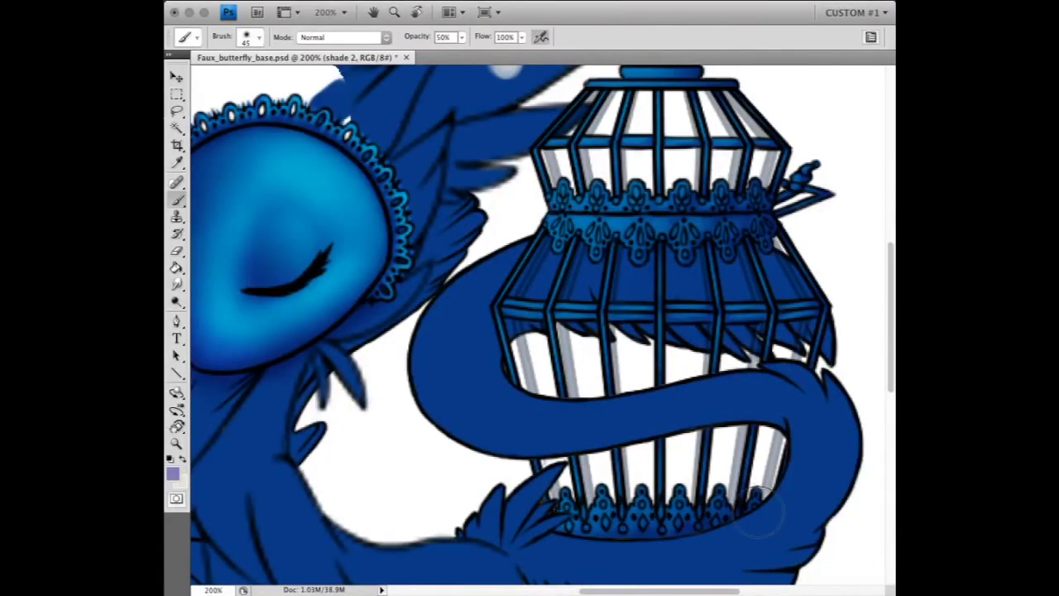
scroll(757, 509, "up", 3)
key("e")
right_click(284, 141)
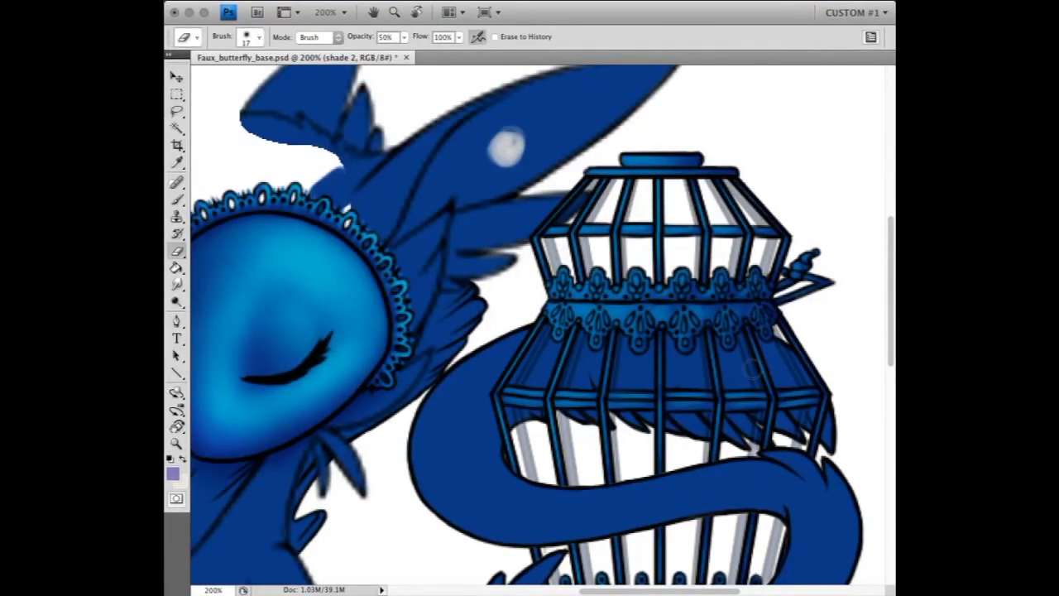
scroll(827, 281, "down", 3)
scroll(864, 293, "up", 4)
- On the light layer, paint highlights along the cage's top rim, bars, bands and lower bars
key("alt+bracketright")
left_click(184, 460)
key("b")
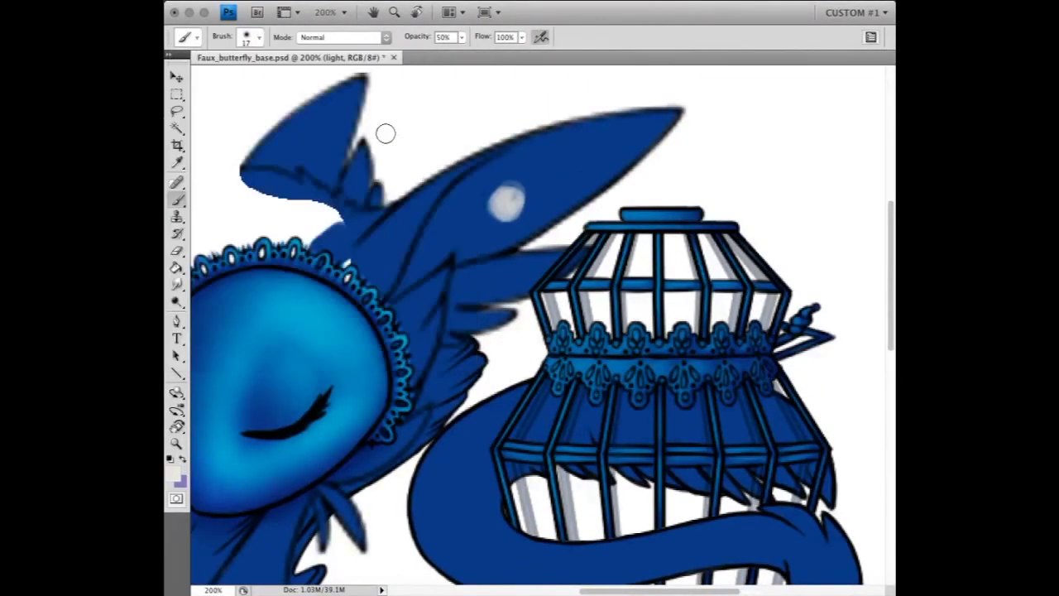
left_click_drag(625, 215, 695, 214)
mouse_move(614, 259)
left_mouse_down()
mouse_move(727, 285)
mouse_move(589, 370)
mouse_move(796, 324)
left_mouse_up()
scroll(721, 319, "down", 4)
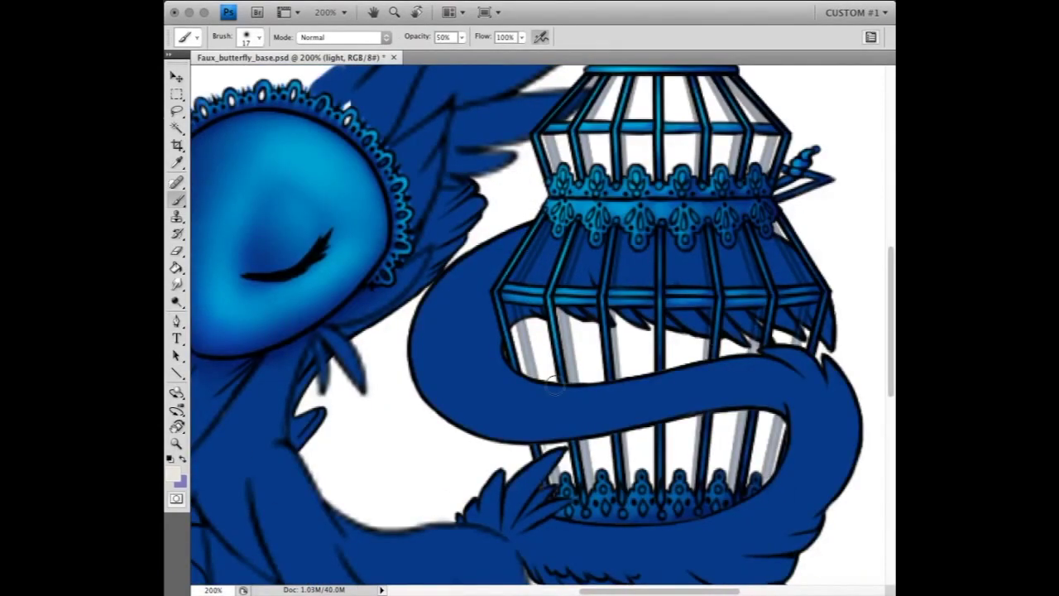
scroll(560, 435, "down", 2)
left_click_drag(559, 435, 717, 434)
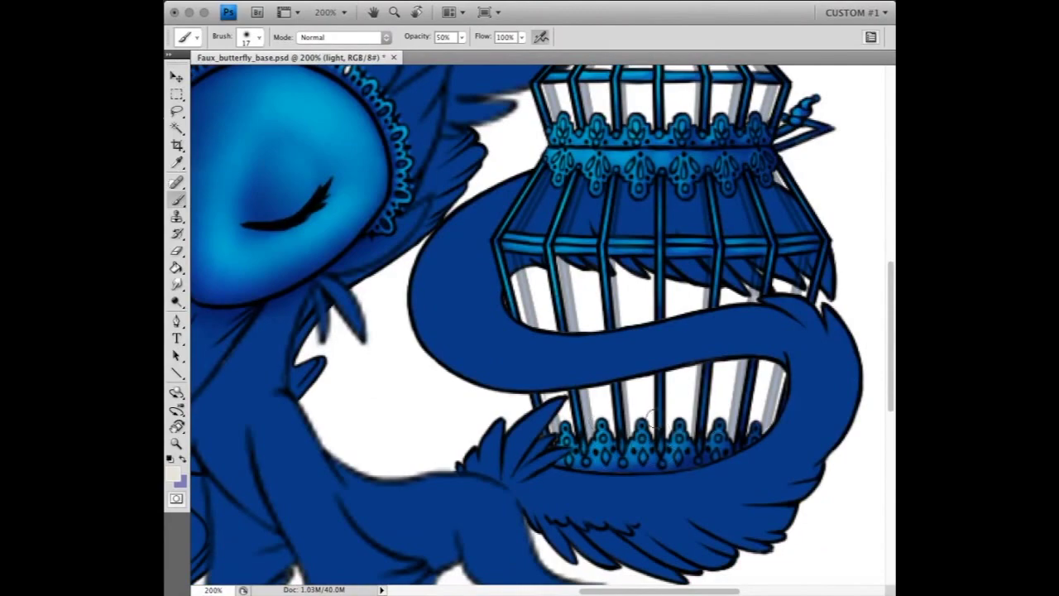
scroll(717, 434, "up", 3)
- Set the brush size to 5 and zoom out to see the whole canvas
left_click(252, 37)
double_click(212, 176)
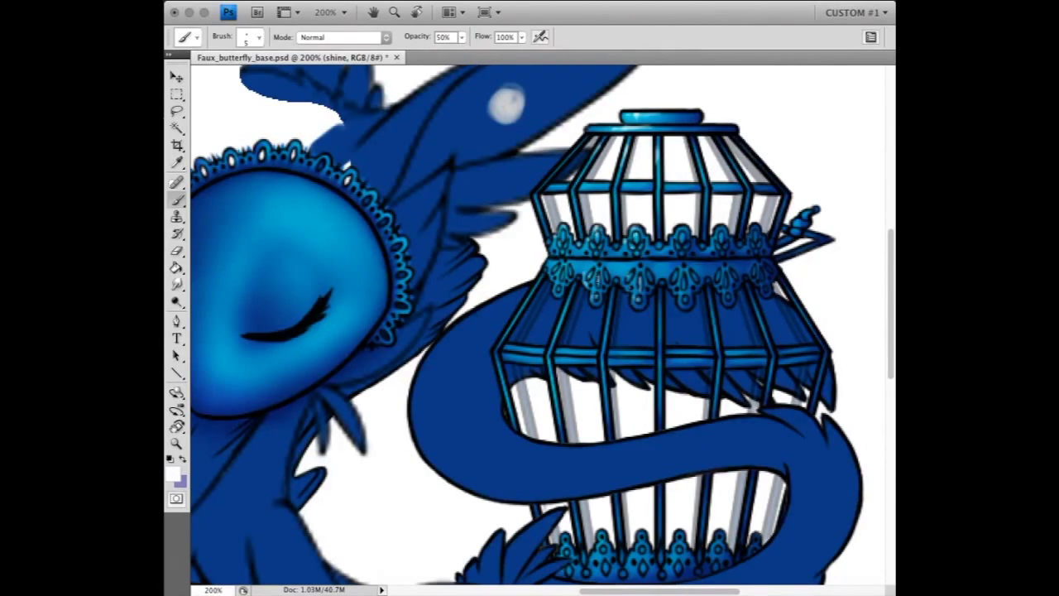
key("r")
left_click(177, 199)
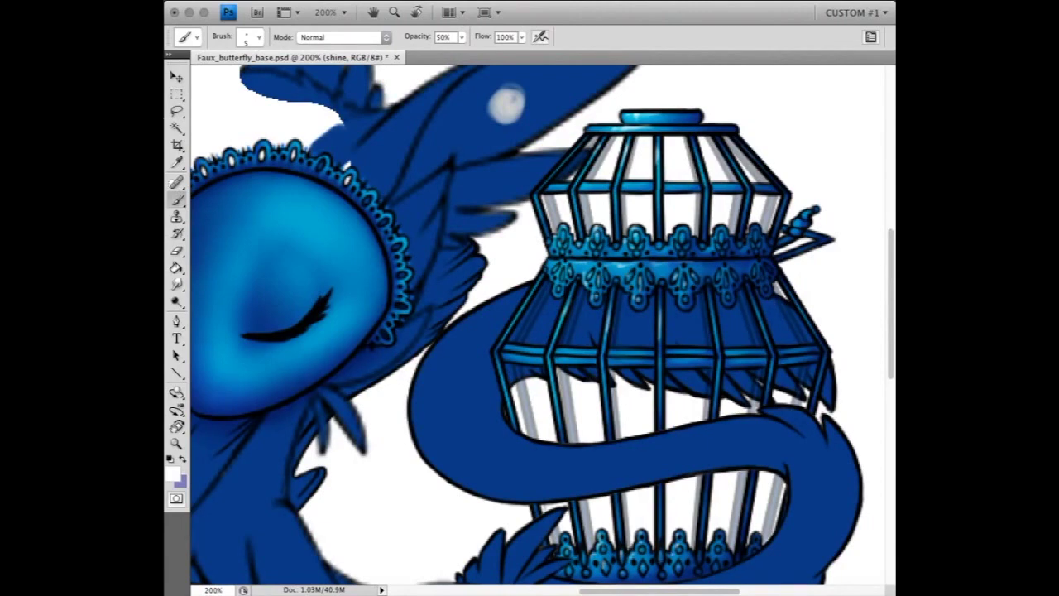
key("ctrl+minus")
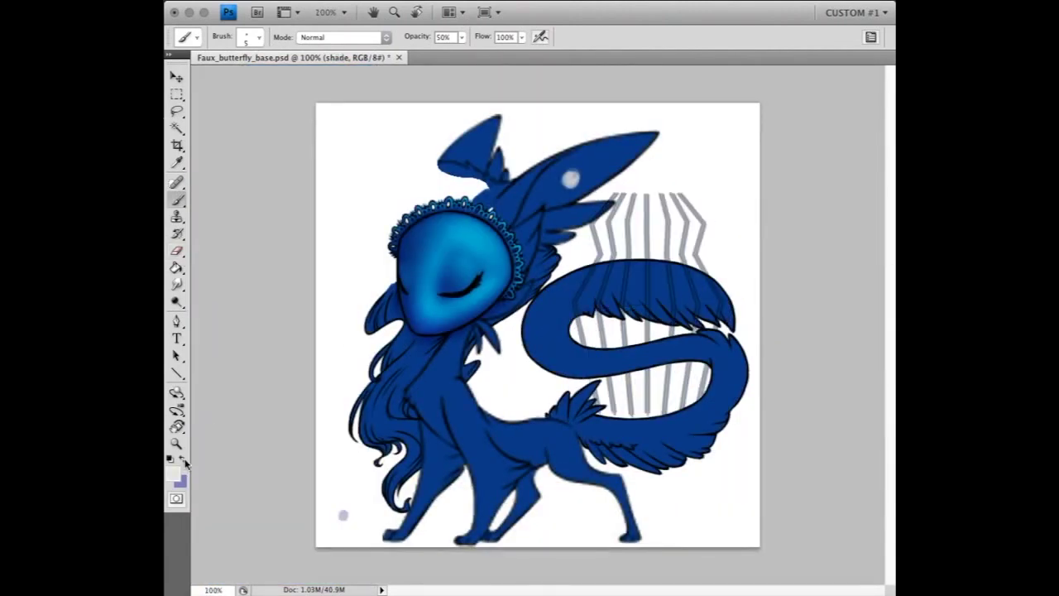
- Show the butterflies and erase shade to lighten two butterflies' wings
left_click(183, 460)
key("e")
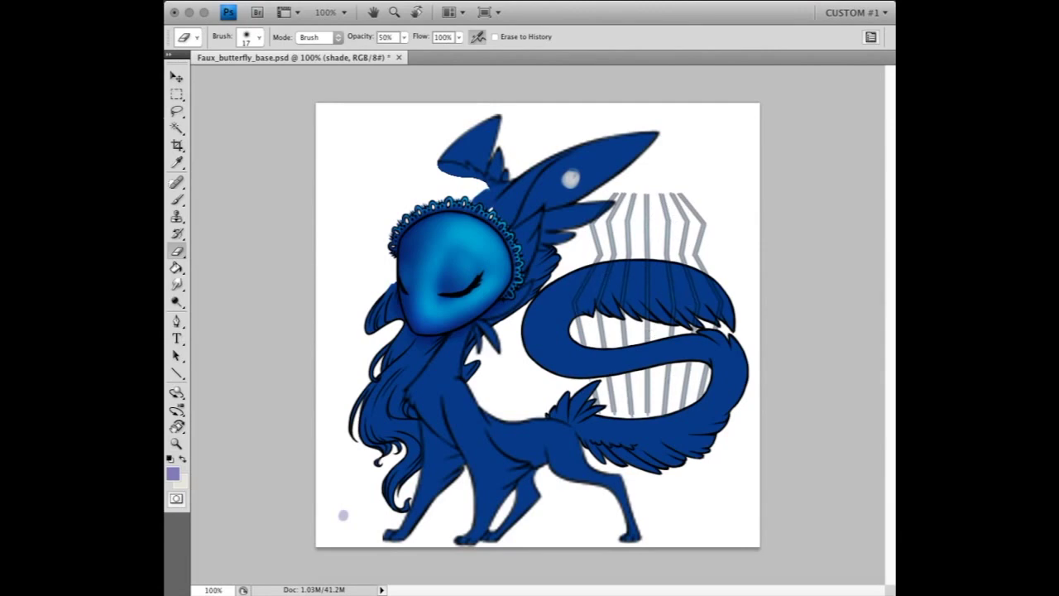
key("ctrl+plus")
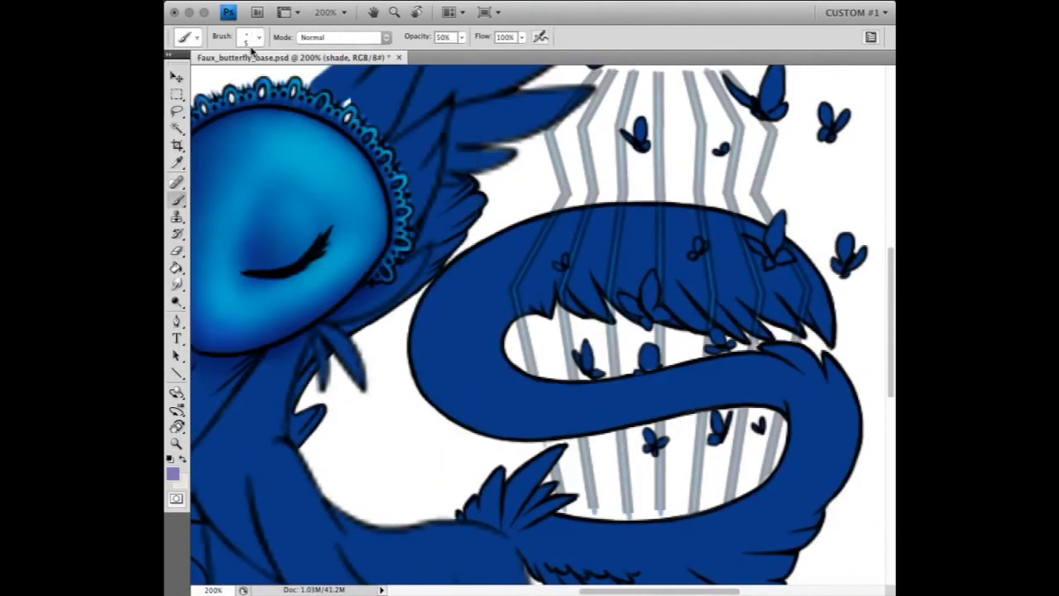
scroll(458, 122, "up", 5)
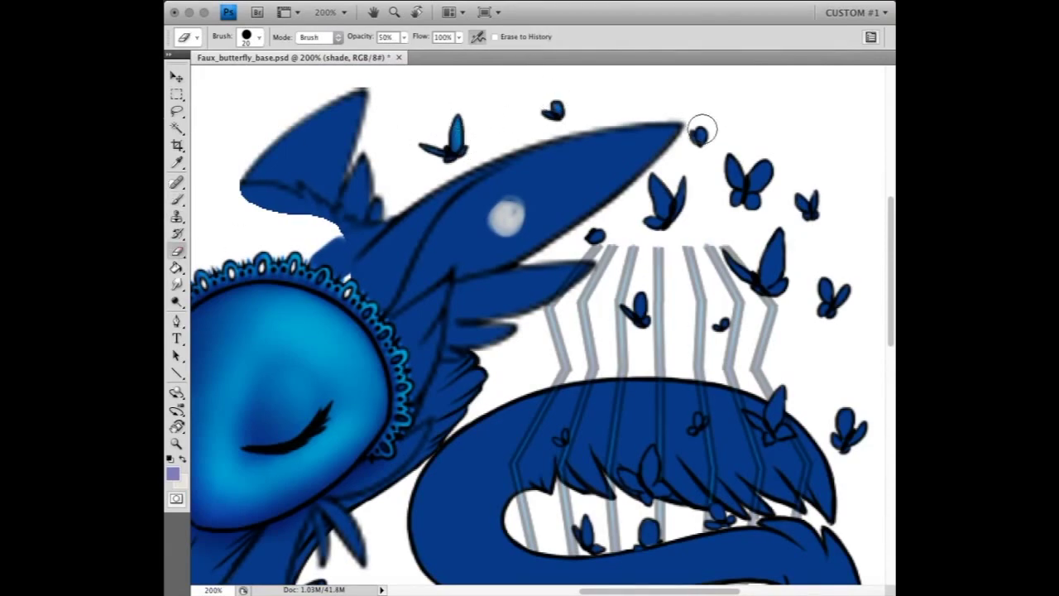
left_click_drag(771, 225, 753, 256)
left_click_drag(674, 189, 662, 207)
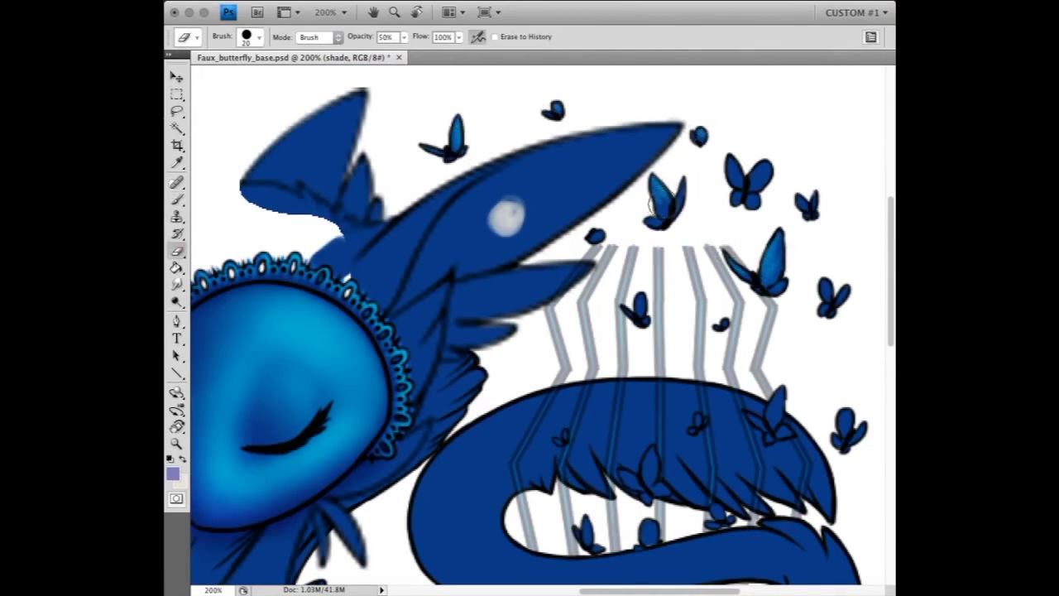
- Reduce the eraser to size 12 and lighten the upper butterfly's wings
left_click(253, 36)
left_click_drag(208, 78, 197, 83)
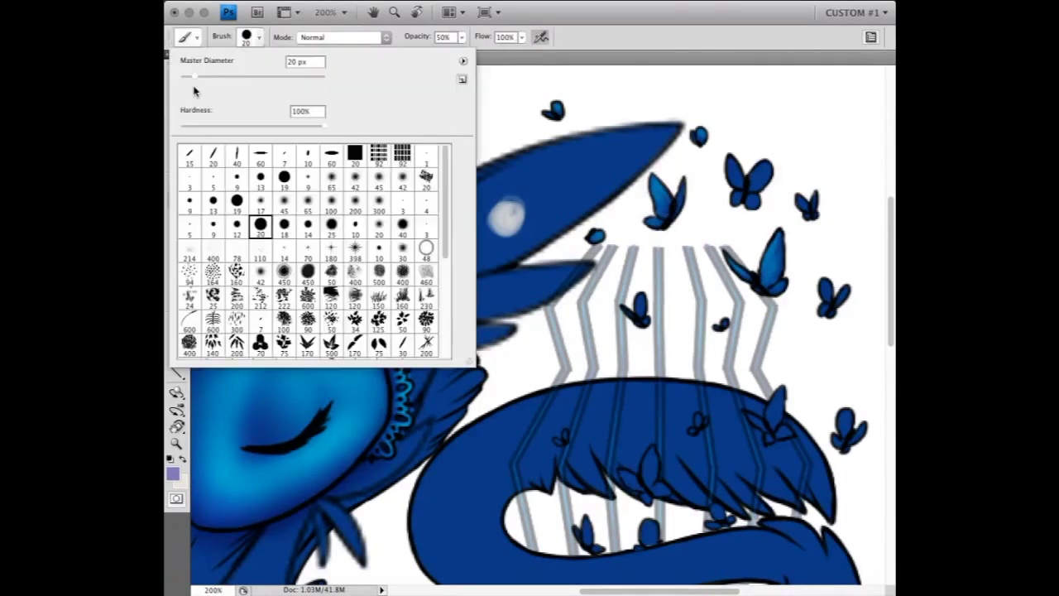
left_click(652, 205)
left_click_drag(739, 172, 770, 166)
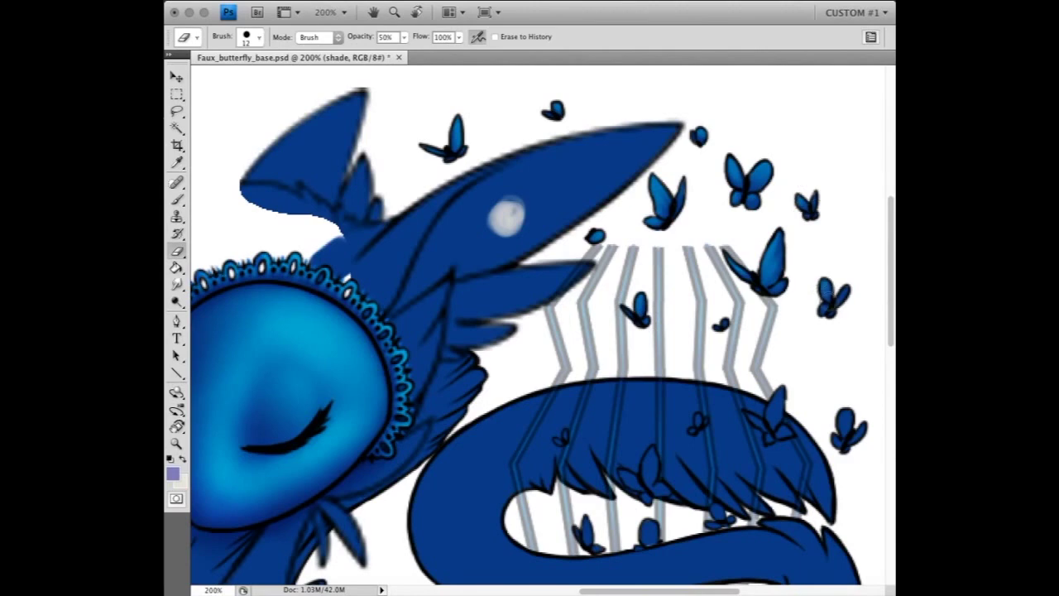
scroll(815, 277, "down", 3)
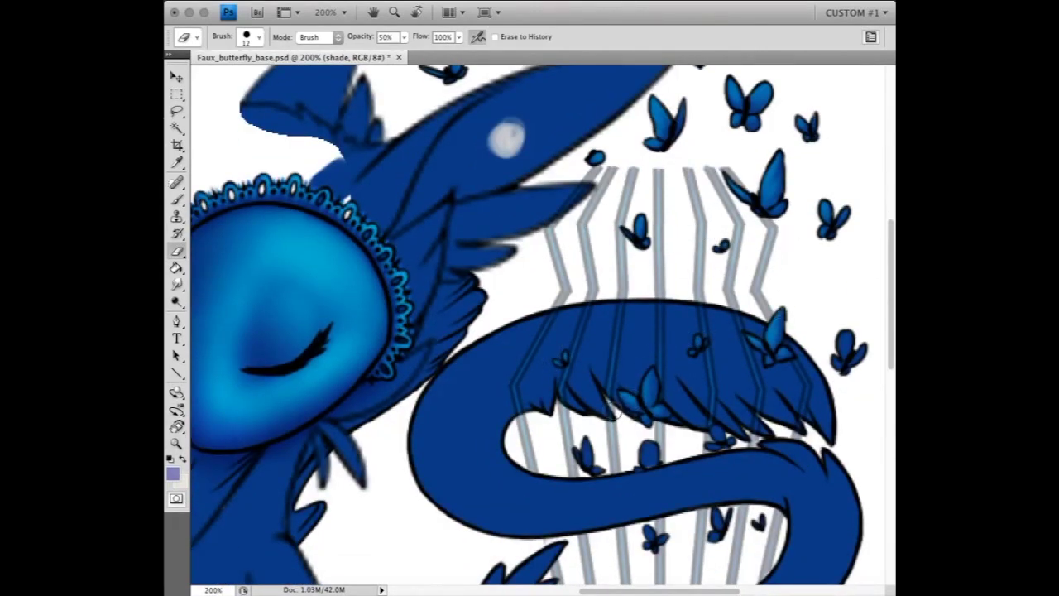
scroll(840, 360, "down", 3)
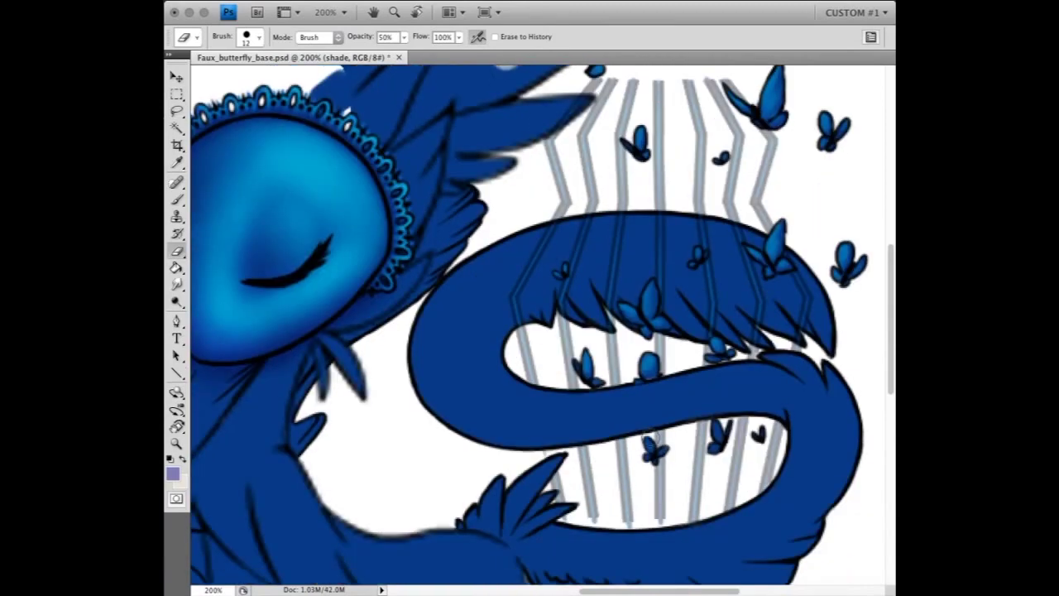
scroll(662, 331, "up", 6)
- Select the light layer, zoom out to the whole artwork and target the cage front's layer mask
key("alt+bracketright")
key("b")
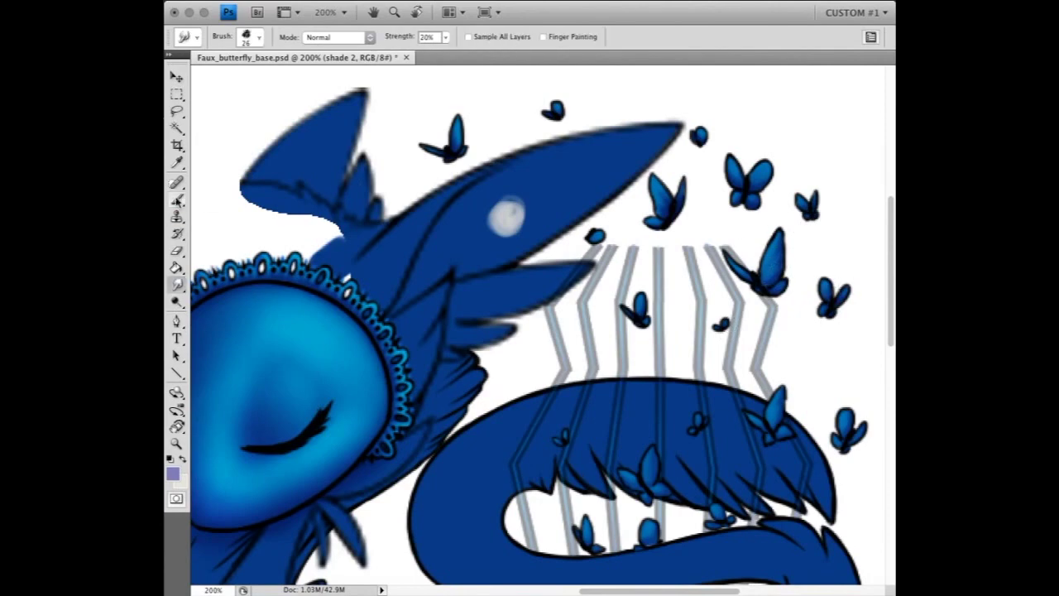
scroll(205, 195, "down", 3)
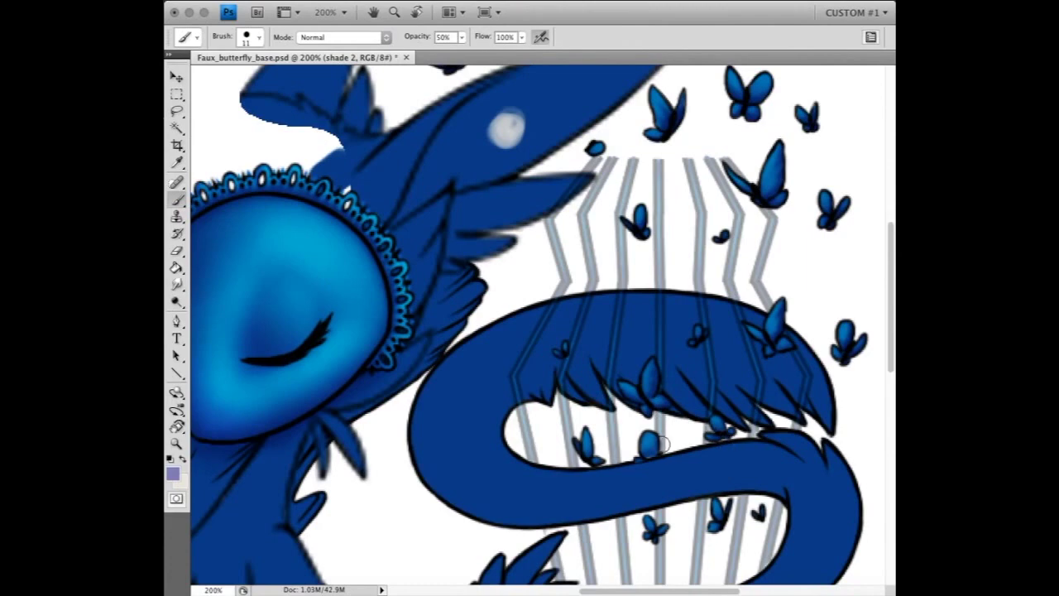
key("alt+]")
left_click(183, 458)
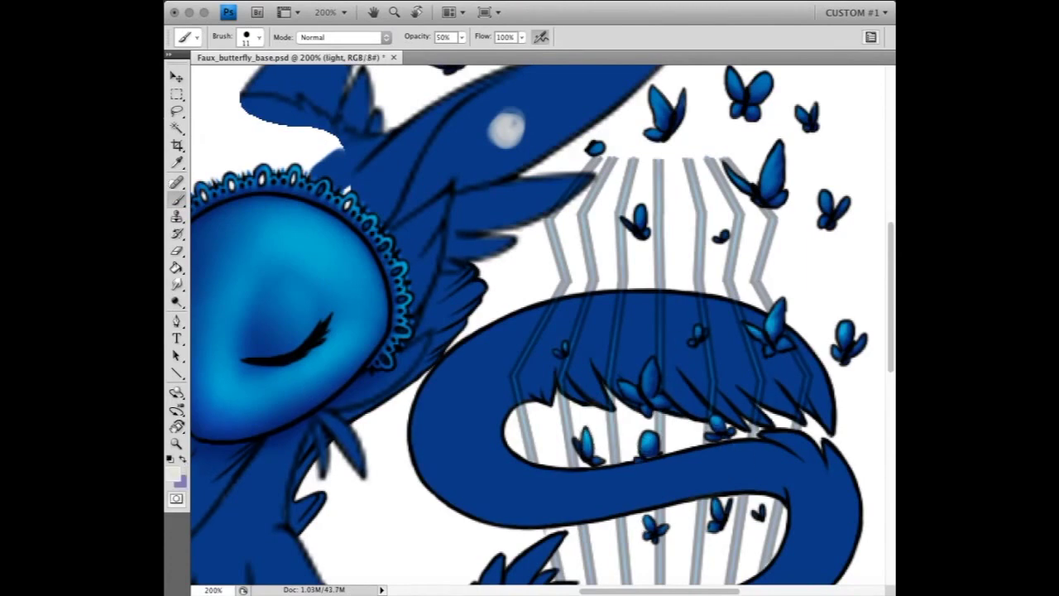
scroll(619, 304, "up", 3)
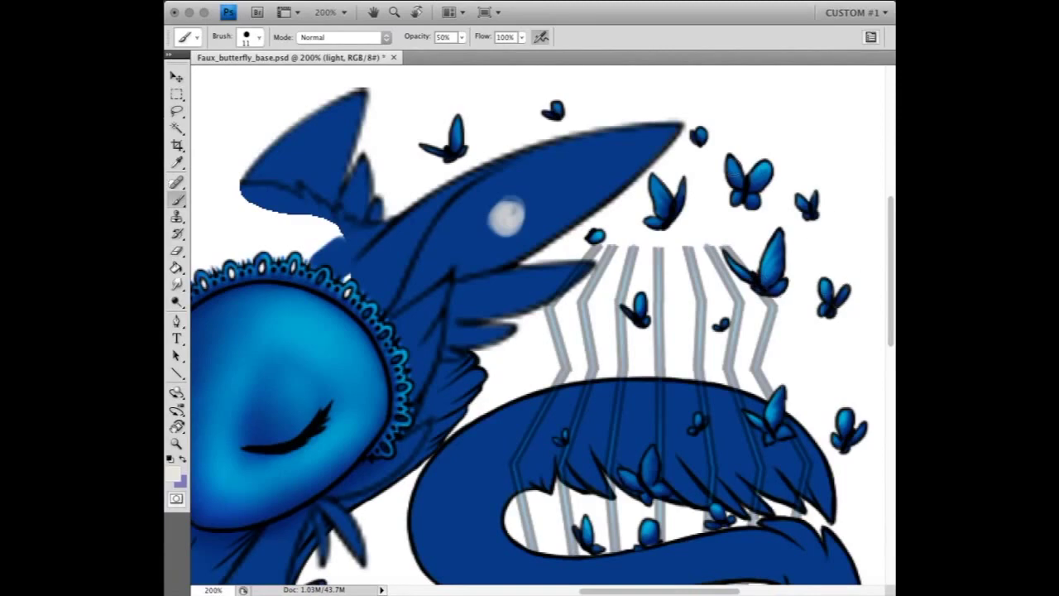
key("ctrl+minus")
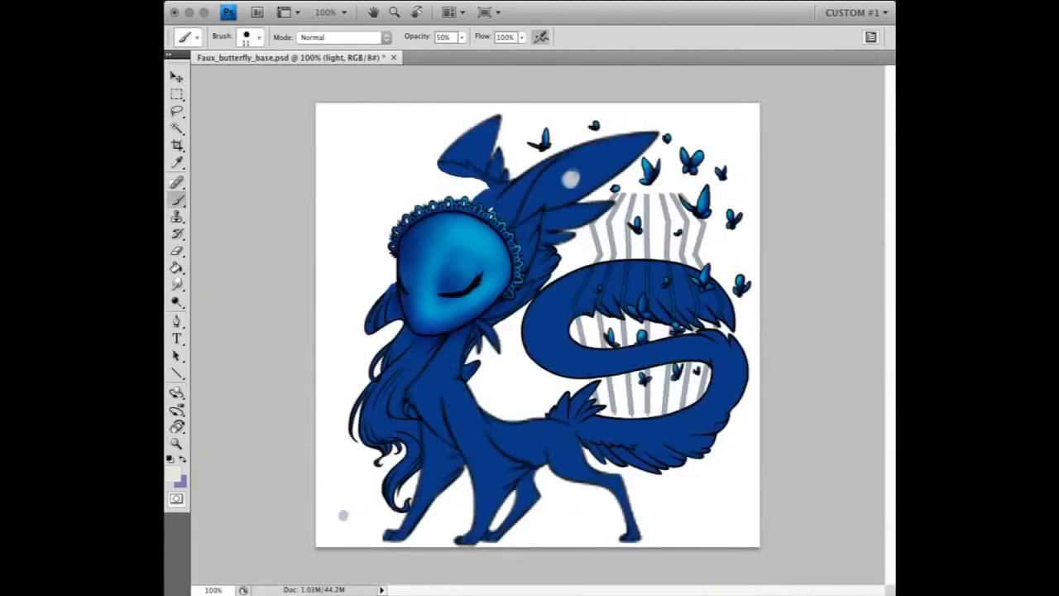
key("alt+bracketleft")
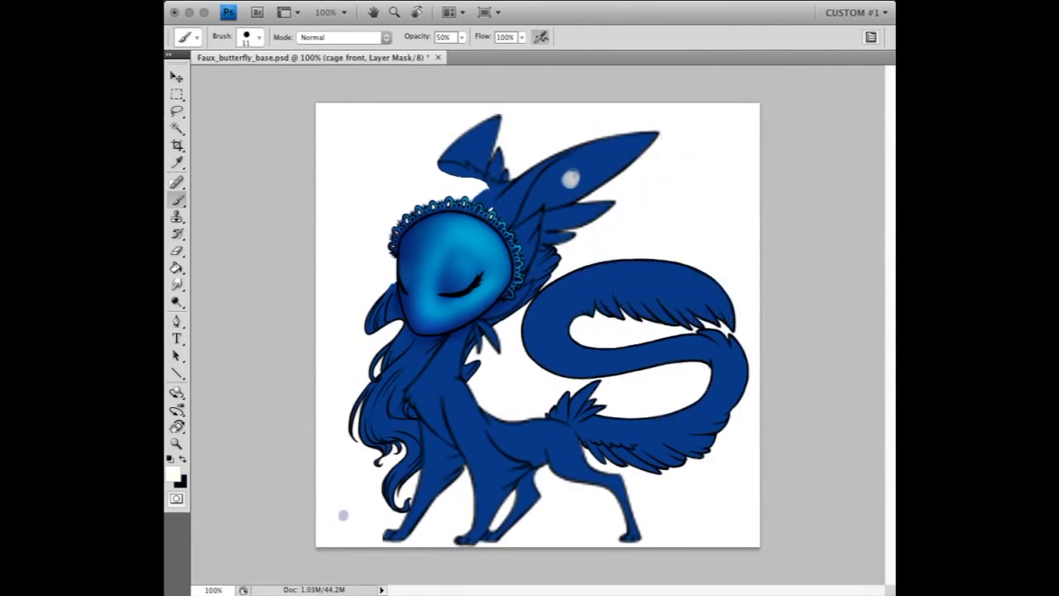
- Erase the darker shading back on the chest and front leg of the shade layer
key("alt+bracketleft")
key("e")
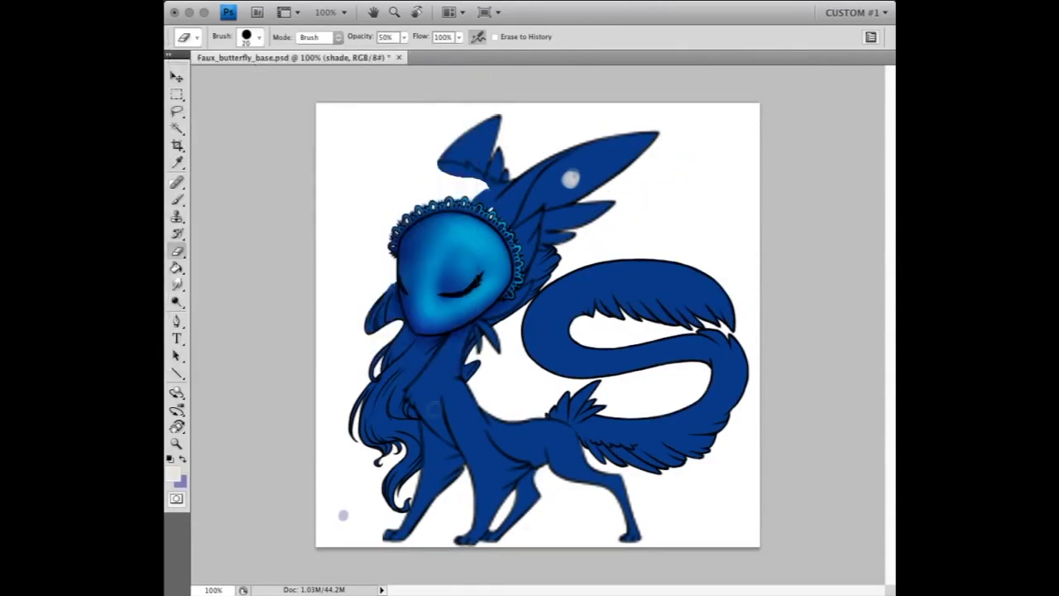
mouse_move(447, 396)
left_mouse_down()
mouse_move(505, 457)
mouse_move(498, 487)
left_mouse_up()
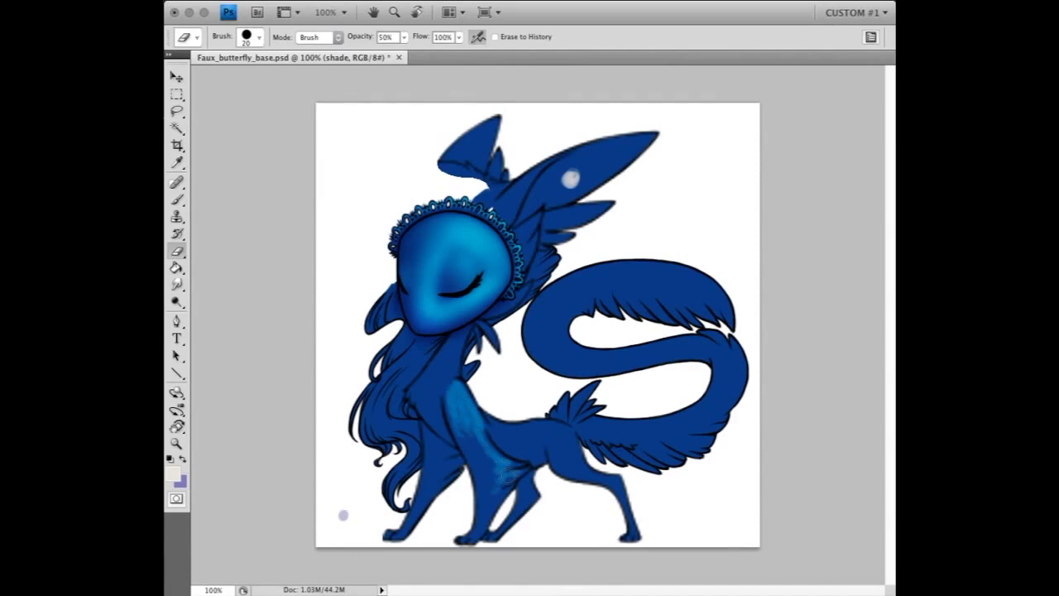
left_click_drag(474, 444, 487, 464)
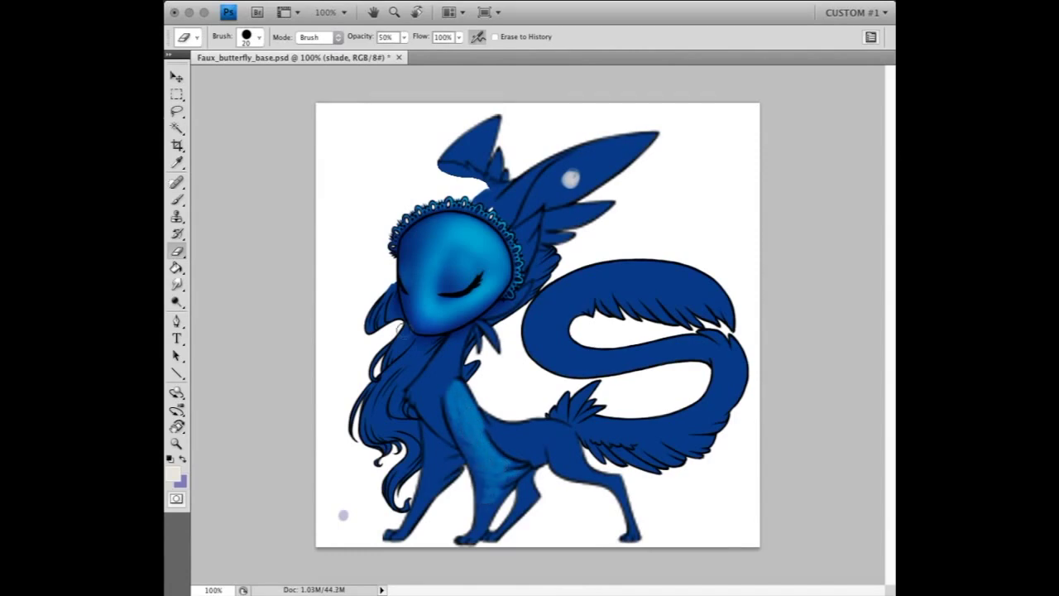
key("b")
left_click(182, 458)
key("r")
key("e")
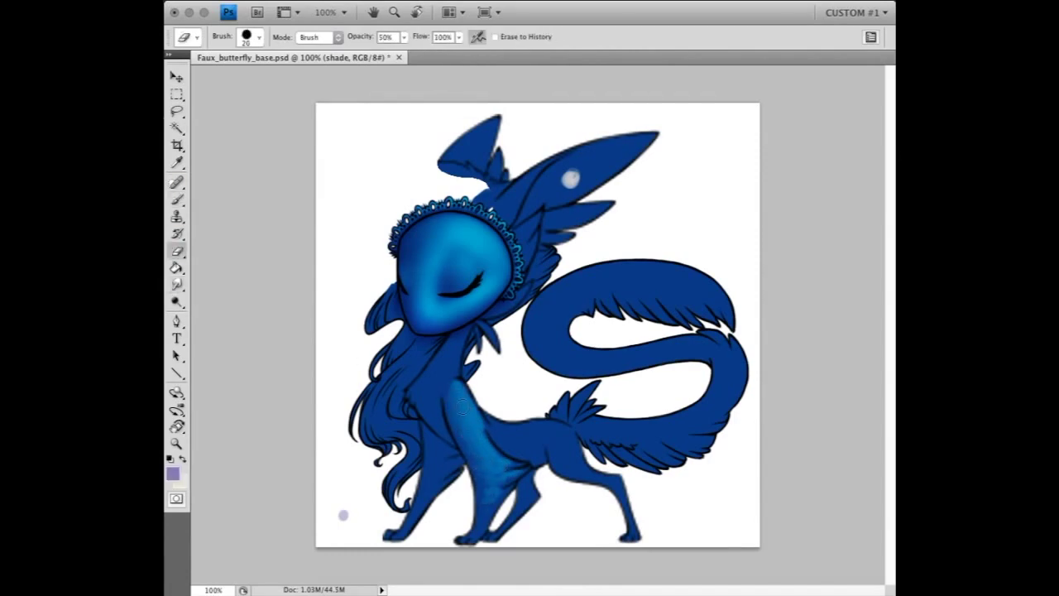
scroll(513, 488, "up", 1)
mouse_move(404, 571)
left_mouse_down()
mouse_move(426, 464)
mouse_move(424, 563)
mouse_move(434, 505)
left_mouse_up()
- Lighten the chest and neck shading, then smudge it to blend
key("r")
key("e")
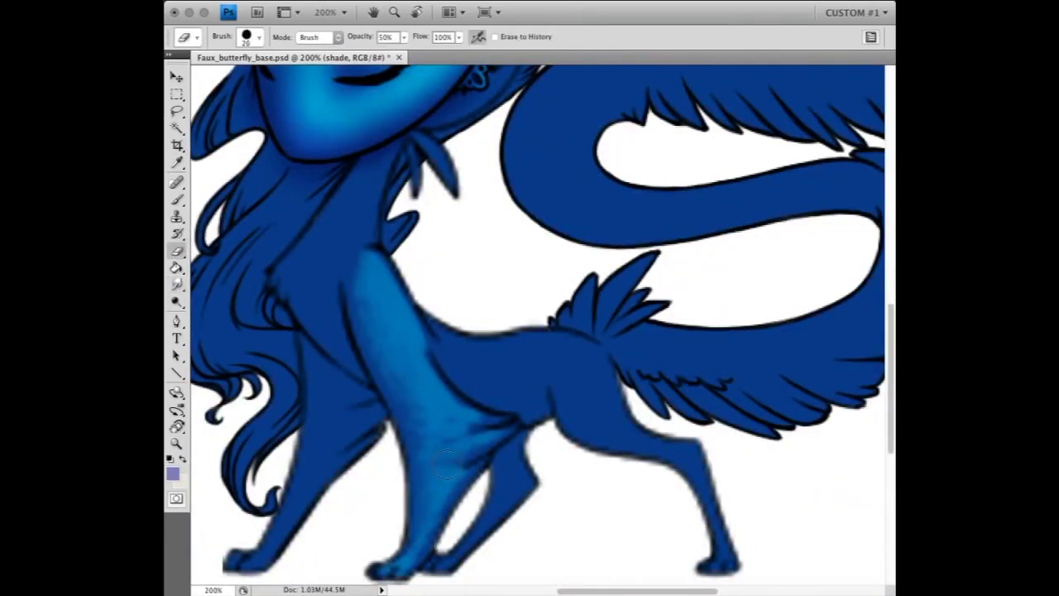
mouse_move(349, 335)
left_mouse_down()
mouse_move(368, 207)
mouse_move(331, 223)
mouse_move(302, 282)
mouse_move(358, 265)
left_mouse_up()
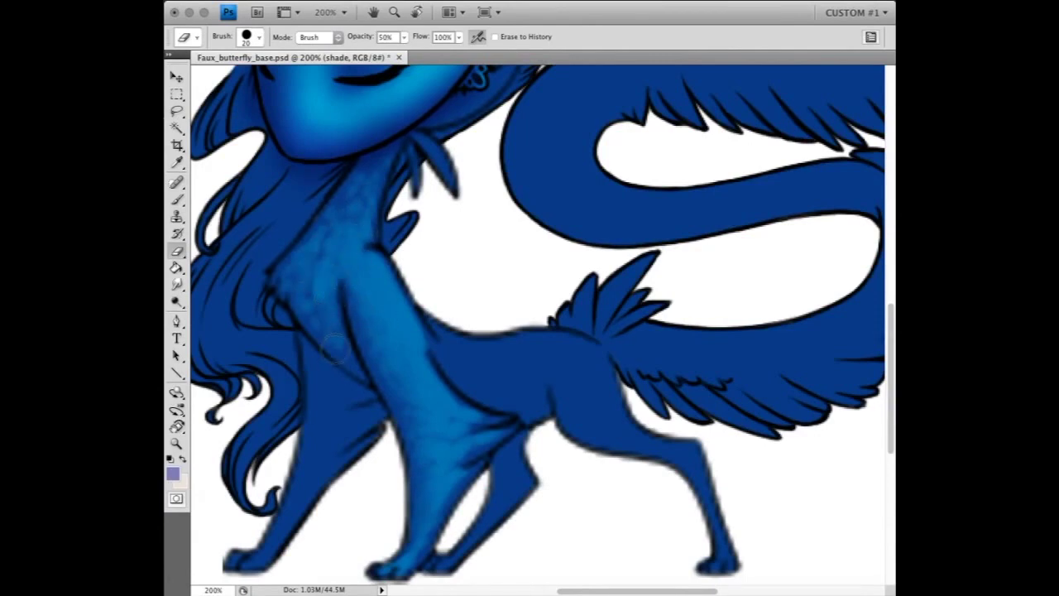
key("r")
left_click_drag(354, 357, 317, 298)
- Erase lighter areas into the hip and back shading
key("e")
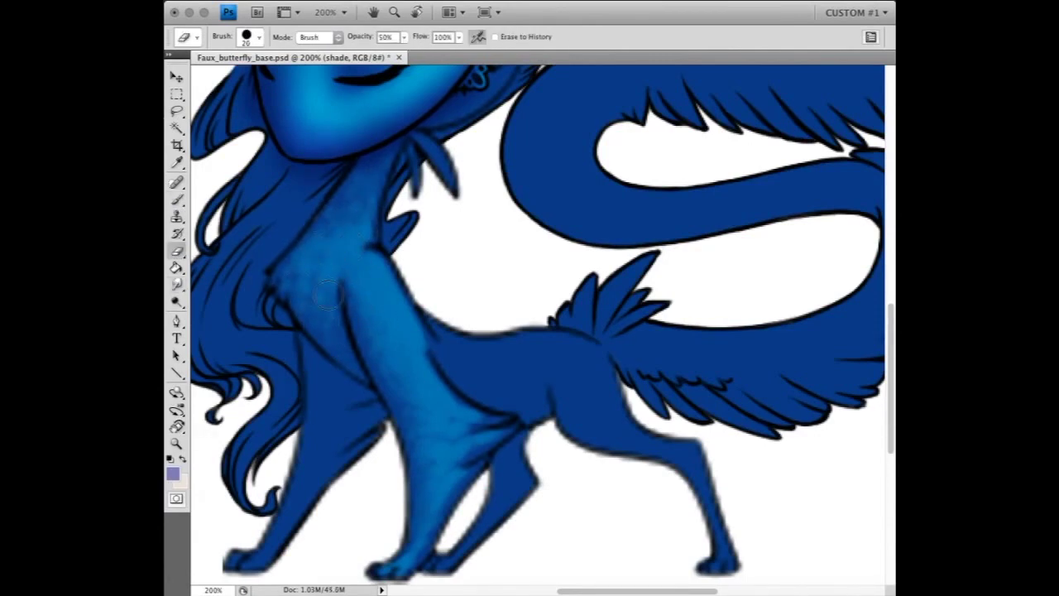
key("r")
key("e")
key("b")
key("r")
key("e")
key("r")
key("e")
key("r")
key("e")
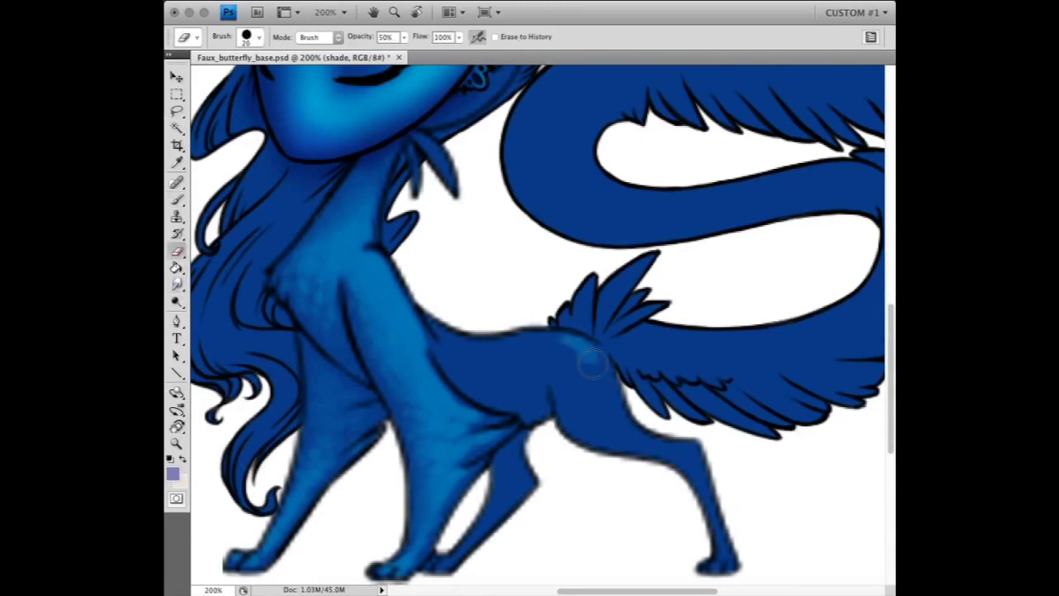
left_click_drag(571, 343, 604, 418)
left_click_drag(447, 340, 496, 381)
mouse_move(505, 335)
left_mouse_down()
mouse_move(584, 372)
mouse_move(604, 430)
left_mouse_up()
mouse_move(555, 340)
left_mouse_down()
mouse_move(607, 395)
mouse_move(567, 368)
mouse_move(505, 365)
mouse_move(518, 381)
left_mouse_up()
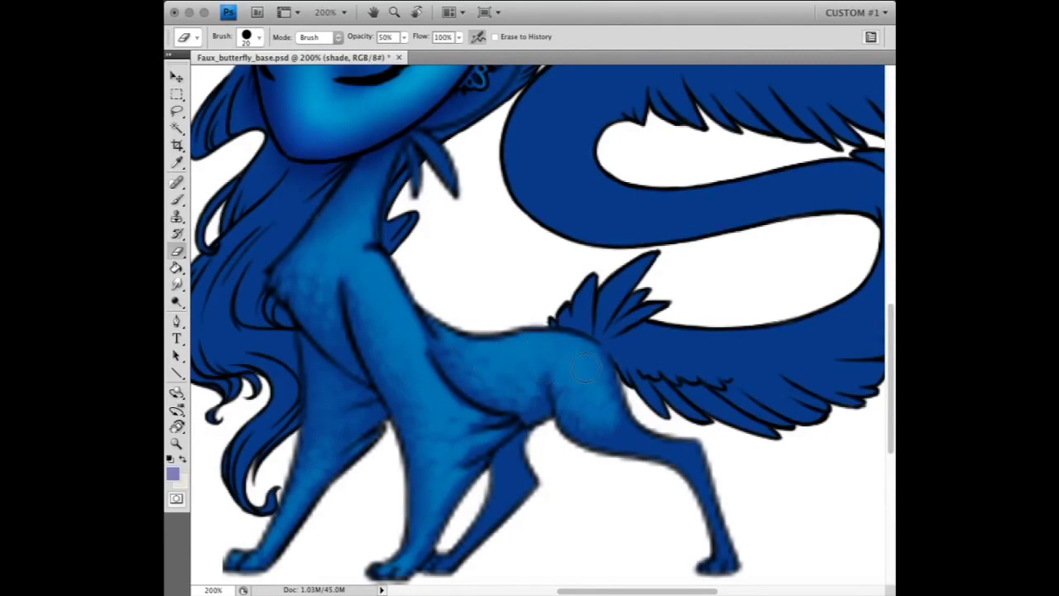
- Alternate erasing and smudging to soften the hind leg shading
key("b")
key("e")
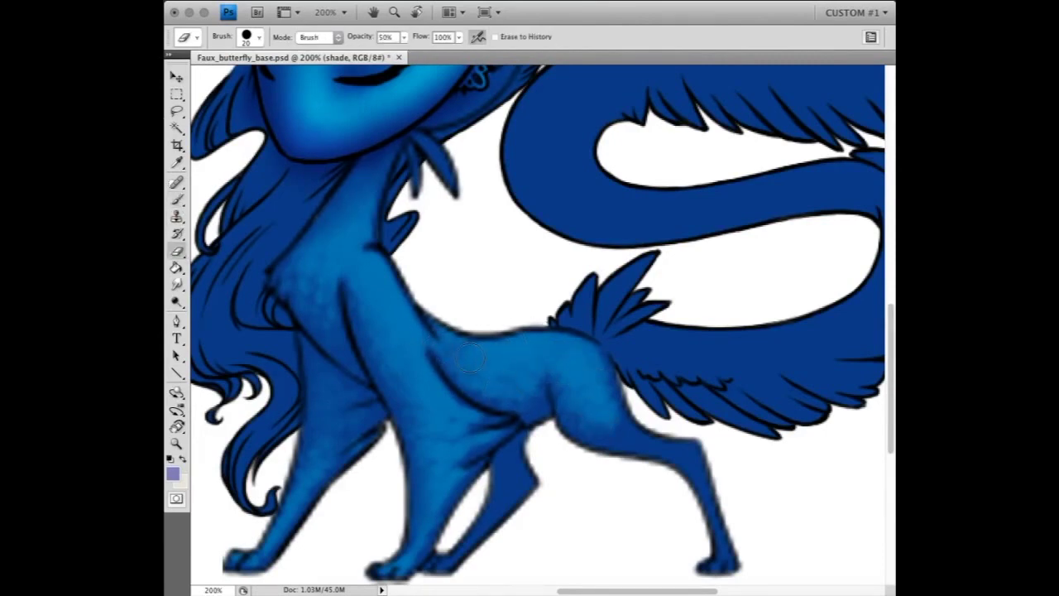
key("r")
key("shift+r")
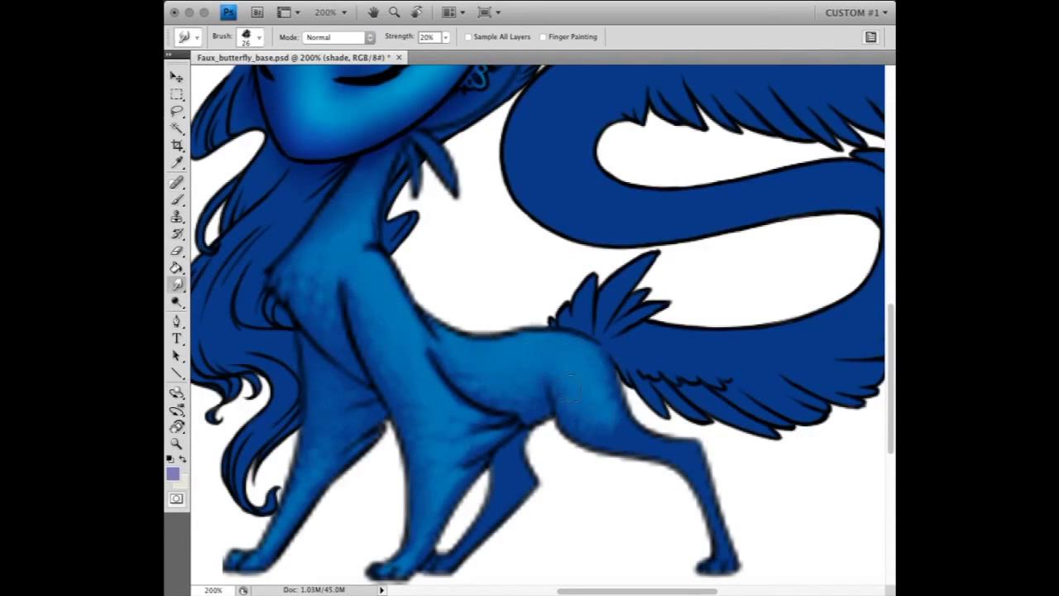
key("e")
key("b")
key("e")
key("r")
key("e")
key("b")
key("r")
key("e")
key("r")
key("e")
- View the whole creature, then zoom back in on the head
key("r")
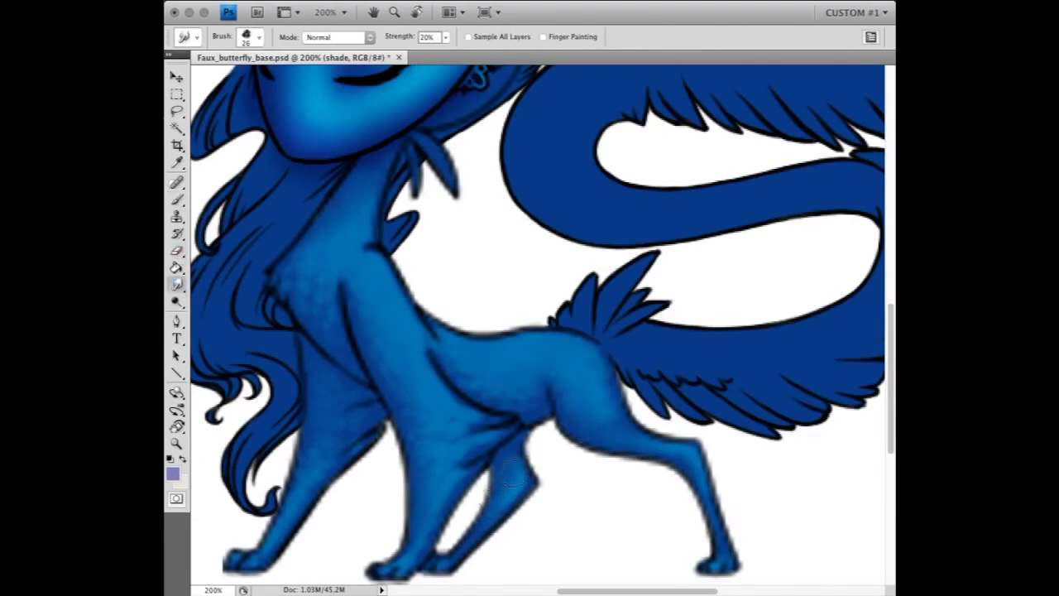
key("ctrl+0")
key("b")
scroll(753, 229, "down", 1)
scroll(622, 206, "up", 5)
- On the shade layer, erase lighter streaks along the large ear's upper edge and middle
key("alt+bracketleft")
key("e")
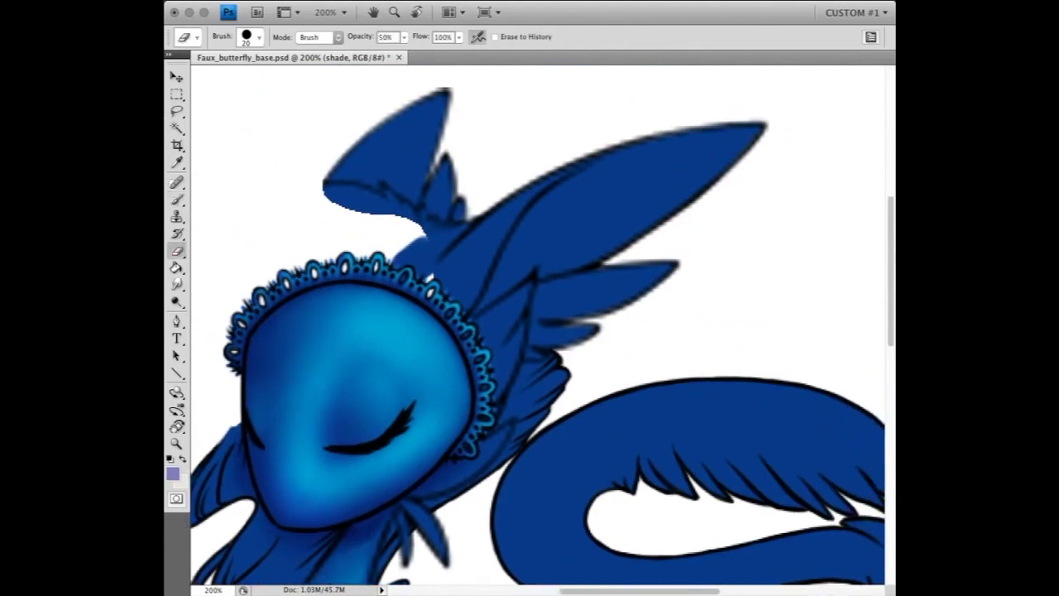
left_click_drag(496, 223, 745, 129)
key("r")
key("e")
mouse_move(728, 173)
left_mouse_down()
mouse_move(538, 248)
mouse_move(629, 182)
left_mouse_up()
key("r")
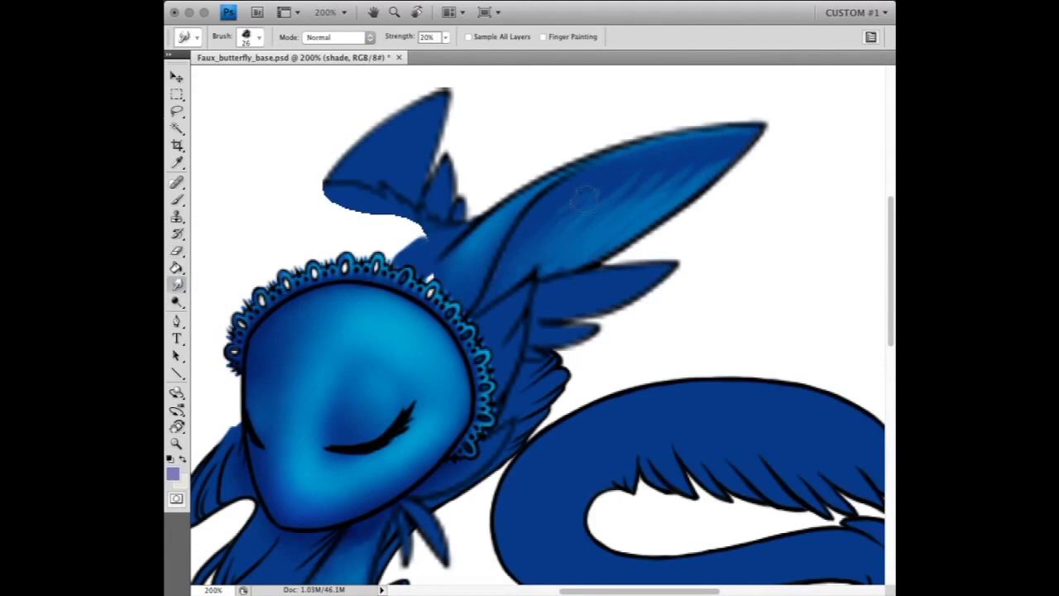
key("e")
- Erase lighter streaks on the small upper ear and smudge dark streaks into it
left_click_drag(443, 100, 356, 178)
mouse_move(451, 166)
left_mouse_down()
mouse_move(447, 219)
mouse_move(431, 244)
left_mouse_up()
key("r")
mouse_move(405, 174)
left_mouse_down()
mouse_move(381, 194)
mouse_move(460, 240)
left_mouse_up()
key("e")
- Lighten the lower right spike and the right edge of the head frill
left_click_drag(662, 266, 554, 306)
key("r")
key("e")
key("r")
key("e")
left_click_drag(513, 290, 496, 389)
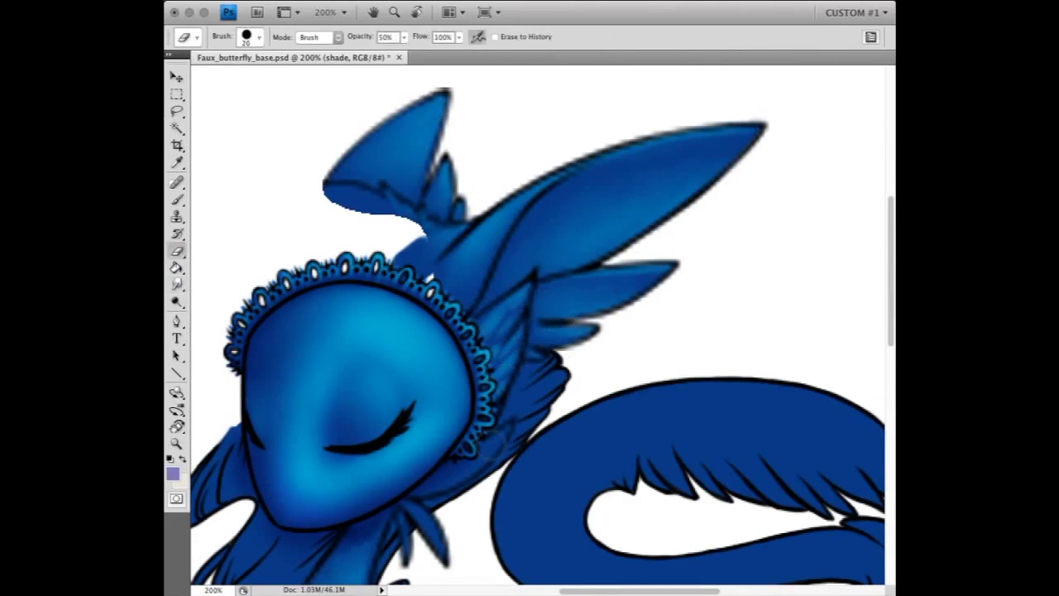
left_click_drag(492, 426, 488, 455)
scroll(497, 418, "down", 1)
- Brush dark shading strokes near the ears on the shade 2 layer
key("r")
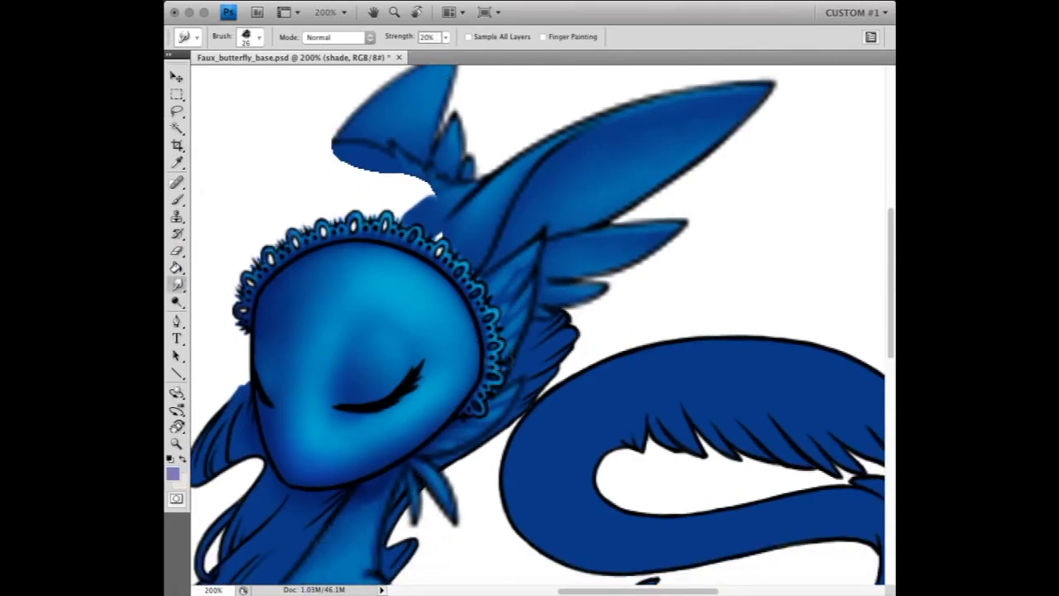
scroll(507, 360, "down", 3)
scroll(538, 332, "up", 4)
key("alt+bracketright")
key("b")
mouse_move(331, 153)
left_mouse_down()
mouse_move(355, 178)
mouse_move(414, 202)
left_mouse_up()
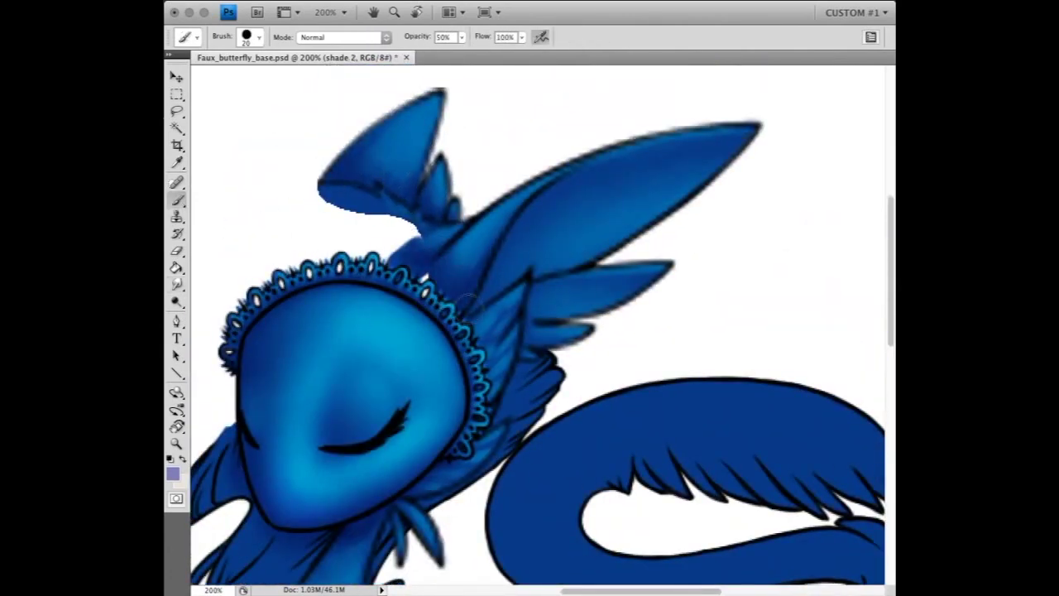
- Smudge the large ear's shading toward its tip at 20% strength
key("r")
mouse_move(476, 306)
left_mouse_down()
mouse_move(538, 199)
mouse_move(737, 143)
left_mouse_up()
mouse_move(613, 177)
left_mouse_down()
mouse_move(537, 227)
mouse_move(450, 262)
left_mouse_up()
key("b")
key("r")
key("b")
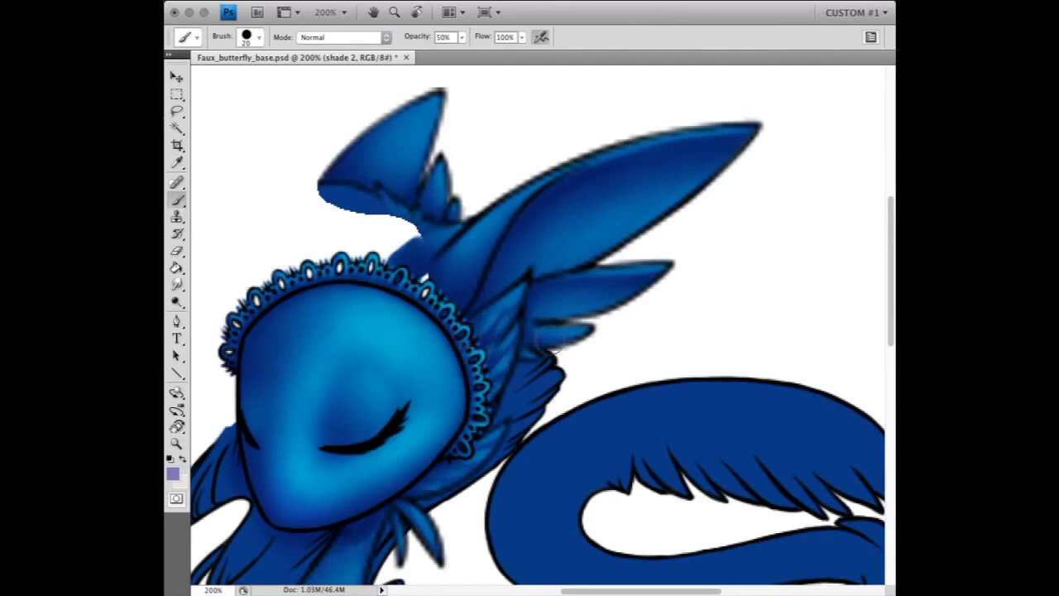
- Smudge the shading on the chest fur to blend it
left_click(176, 284)
scroll(518, 309, "down", 3)
scroll(517, 309, "down", 2)
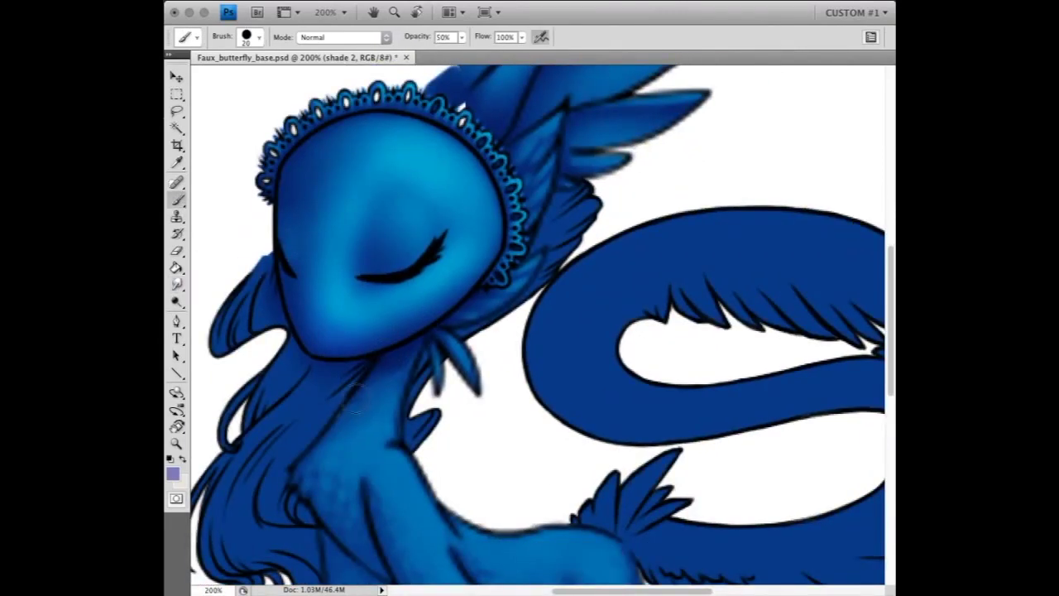
scroll(208, 296, "down", 3)
mouse_move(392, 455)
left_mouse_down()
mouse_move(328, 376)
mouse_move(347, 397)
mouse_move(339, 364)
left_mouse_up()
- Paint darker front leg shading at 50% brush opacity, blending it with Smudge
key("b")
scroll(380, 405, "down", 5)
mouse_move(439, 397)
left_mouse_down()
mouse_move(376, 430)
mouse_move(400, 475)
left_mouse_up()
key("r")
key("b")
key("r")
key("b")
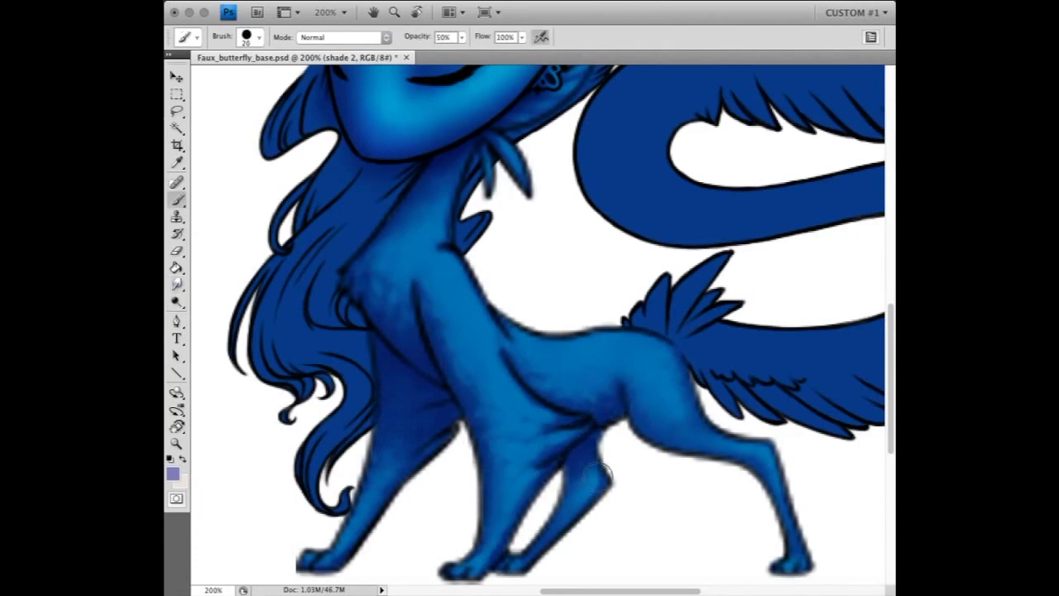
key("r")
key("b")
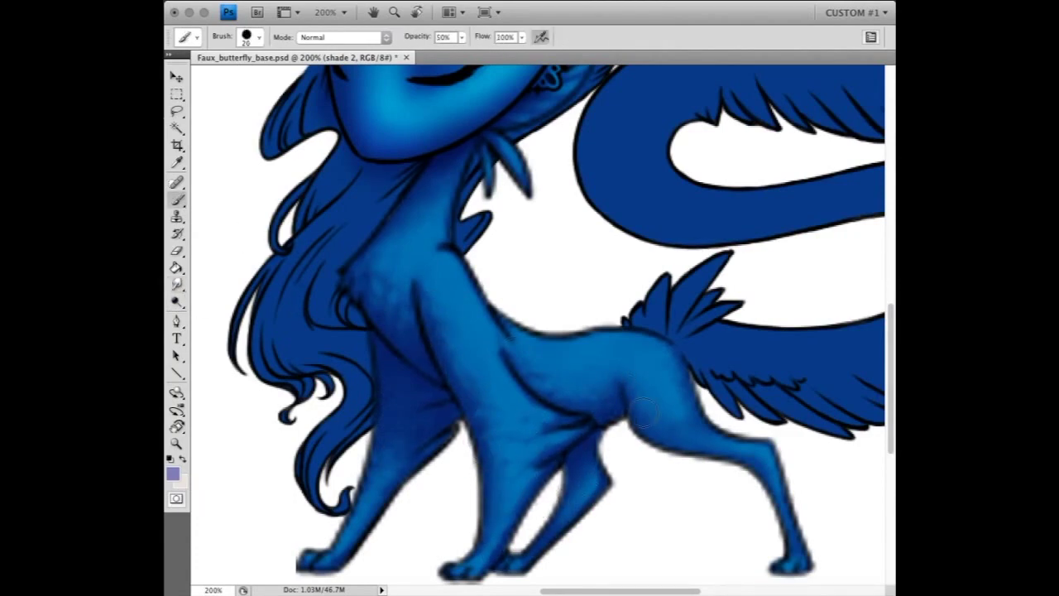
key("r")
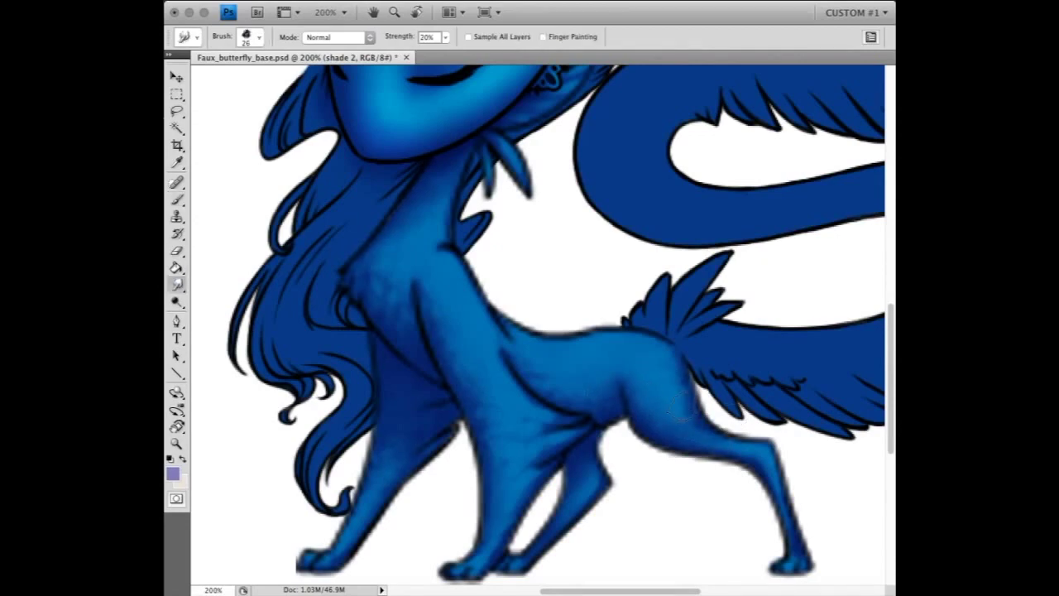
scroll(797, 498, "up", 5)
key("x")
key("alt+bracketright")
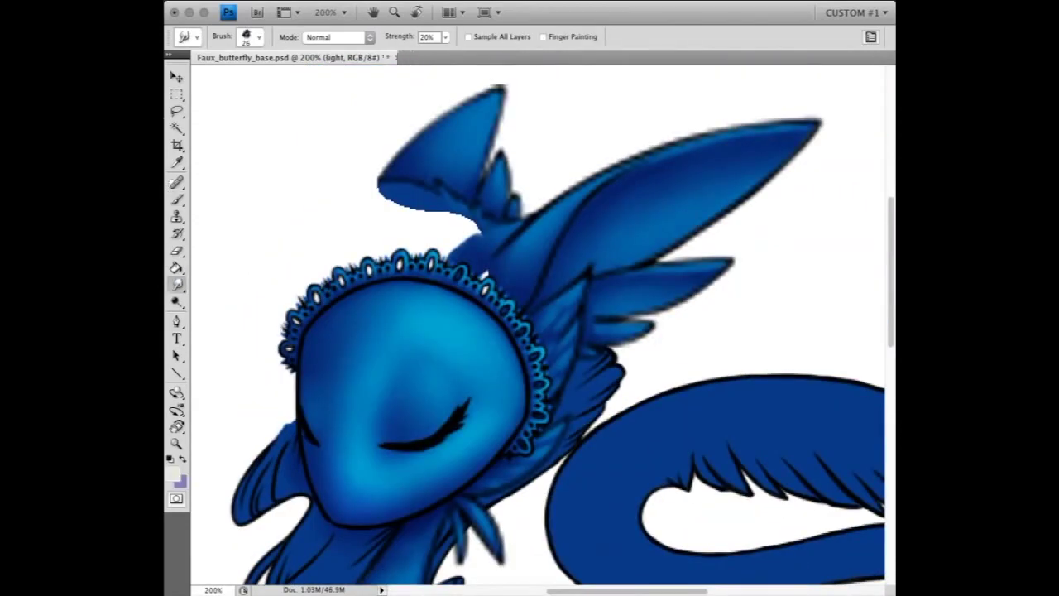
- Paint light highlights on the upper ear, large ear and side of the head
key("b")
mouse_move(490, 97)
left_mouse_down()
mouse_move(457, 152)
mouse_move(556, 197)
mouse_move(807, 124)
left_mouse_up()
mouse_move(736, 189)
left_mouse_down()
mouse_move(599, 317)
mouse_move(546, 314)
left_mouse_up()
left_click_drag(566, 354, 523, 469)
key("r")
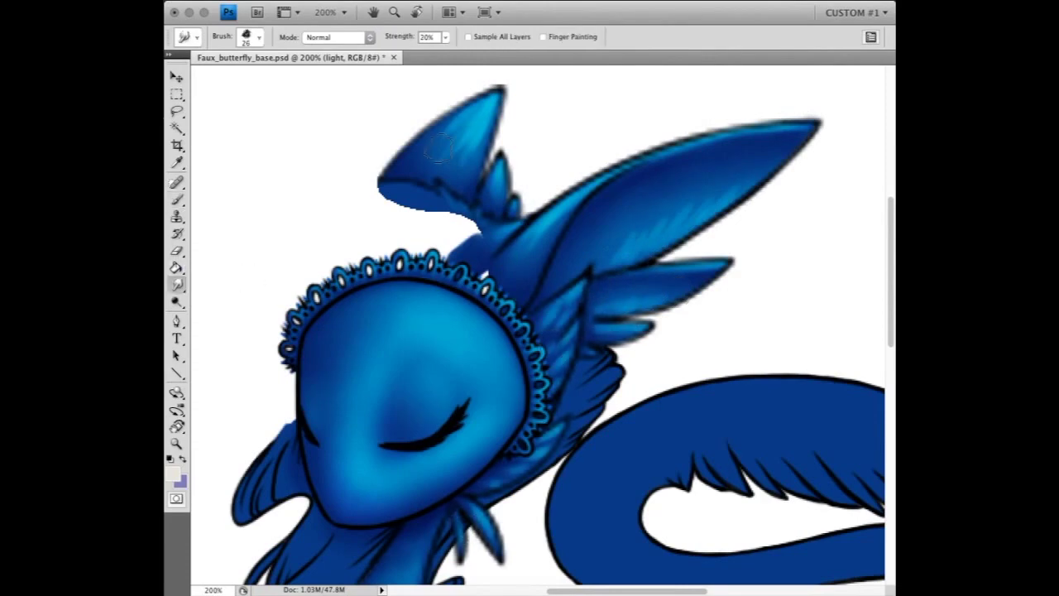
- Paint and blend highlights down the neck, chest and front leg
scroll(621, 251, "down", 10)
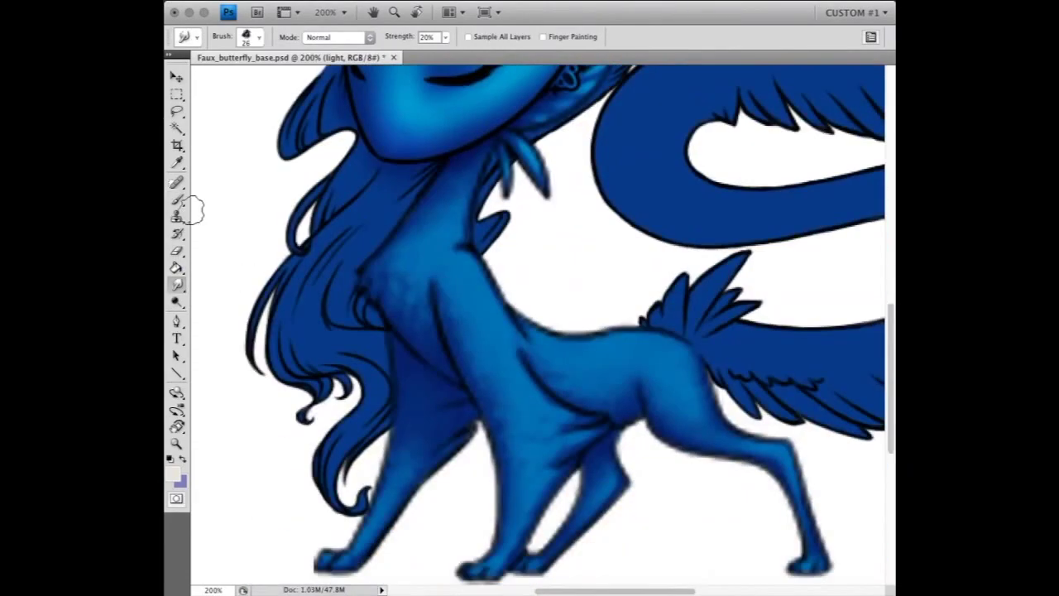
left_click(177, 198)
mouse_move(417, 251)
left_mouse_down()
mouse_move(468, 263)
mouse_move(562, 435)
left_mouse_up()
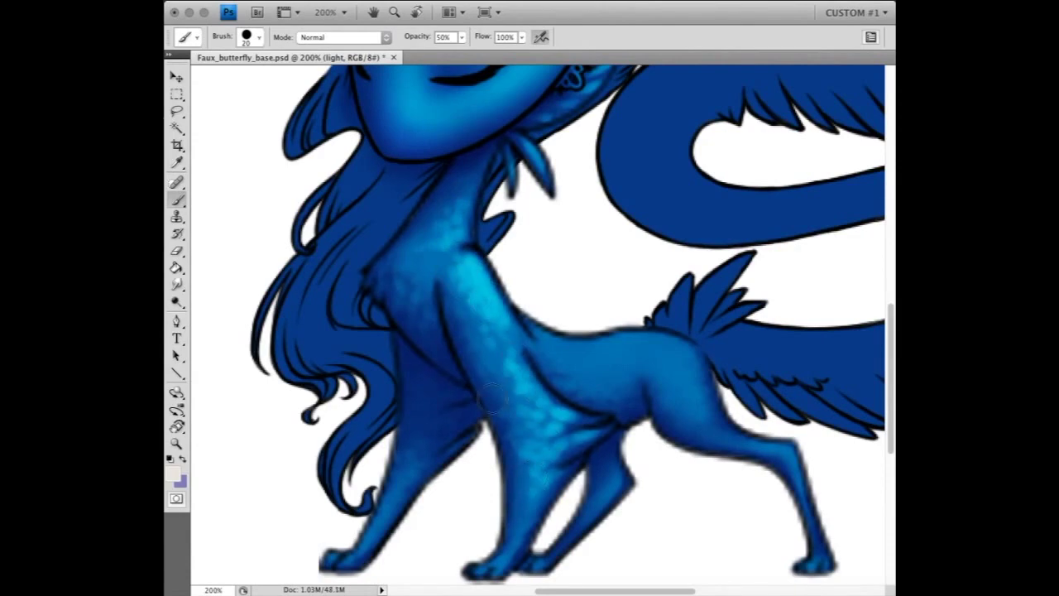
key("r")
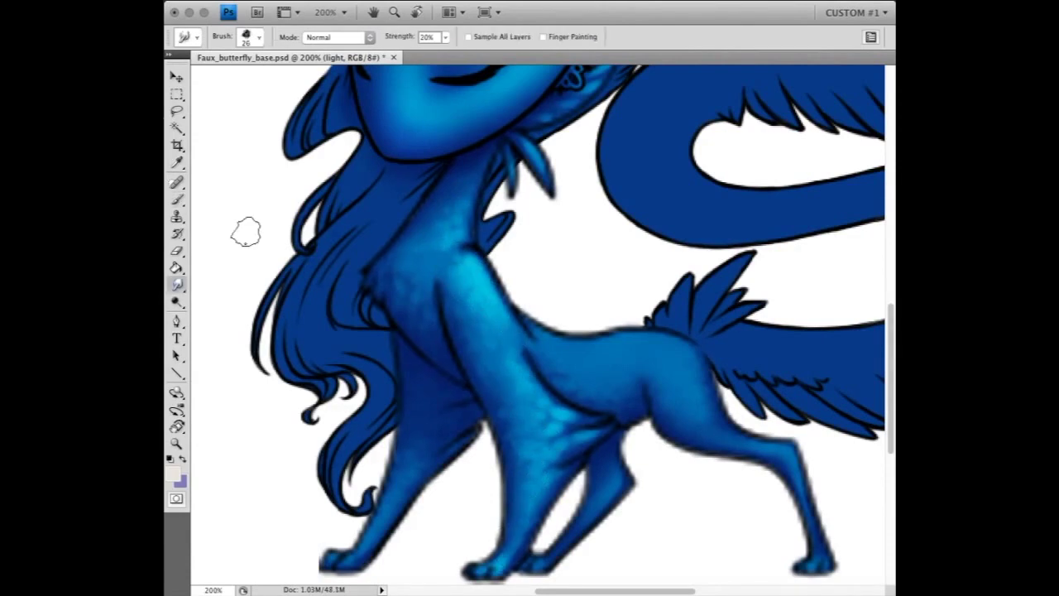
- Add speckled highlights across the back and hip and blend them
key("b")
mouse_move(571, 356)
left_mouse_down()
mouse_move(654, 341)
mouse_move(691, 402)
left_mouse_up()
left_click_drag(662, 356, 695, 373)
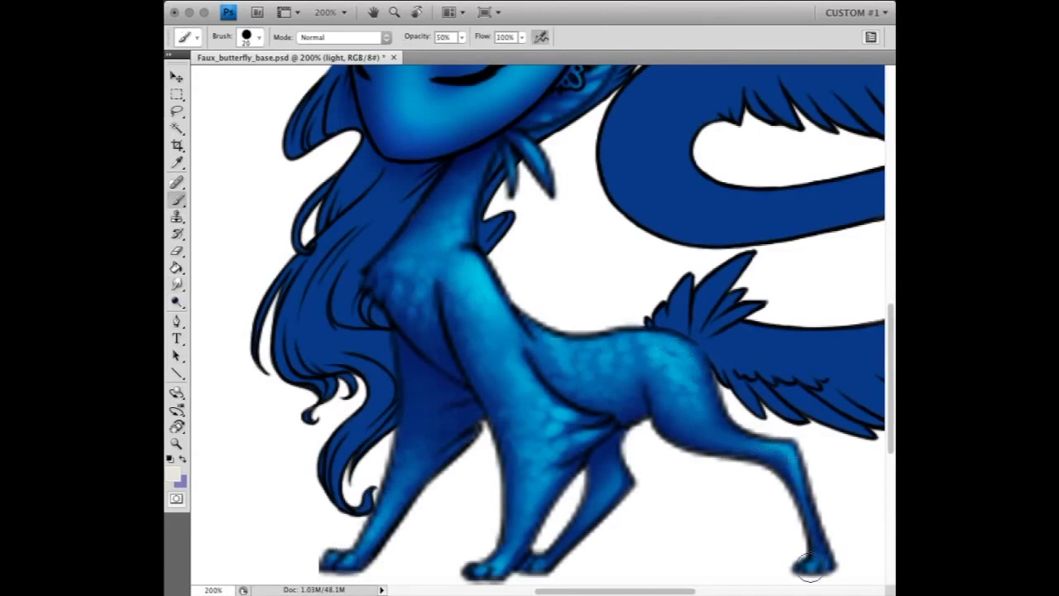
key("r")
key("b")
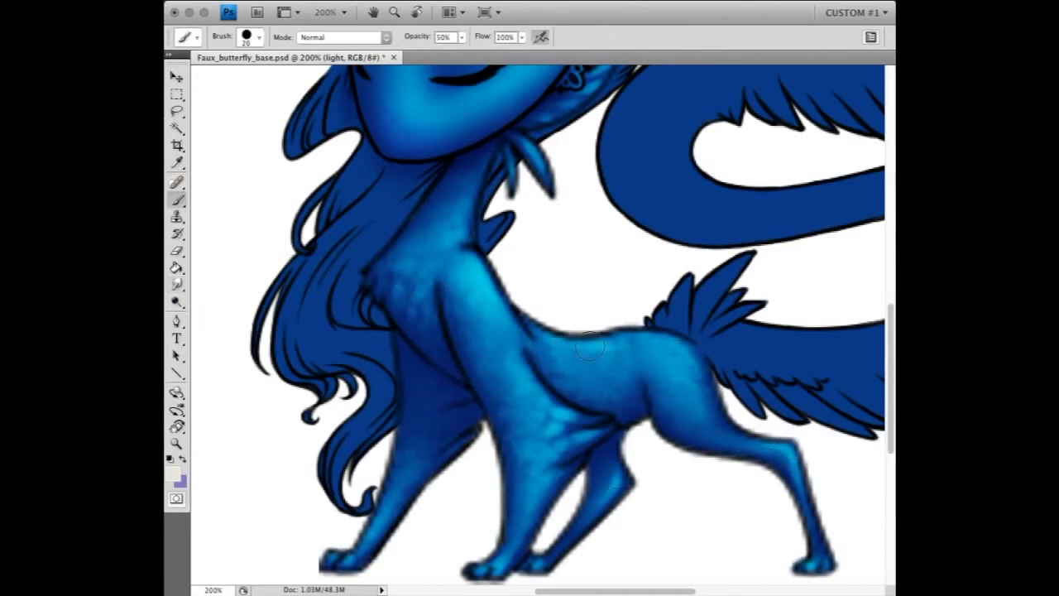
key("r")
- Blend the shadows, then zoom out to view the whole creature
key("b")
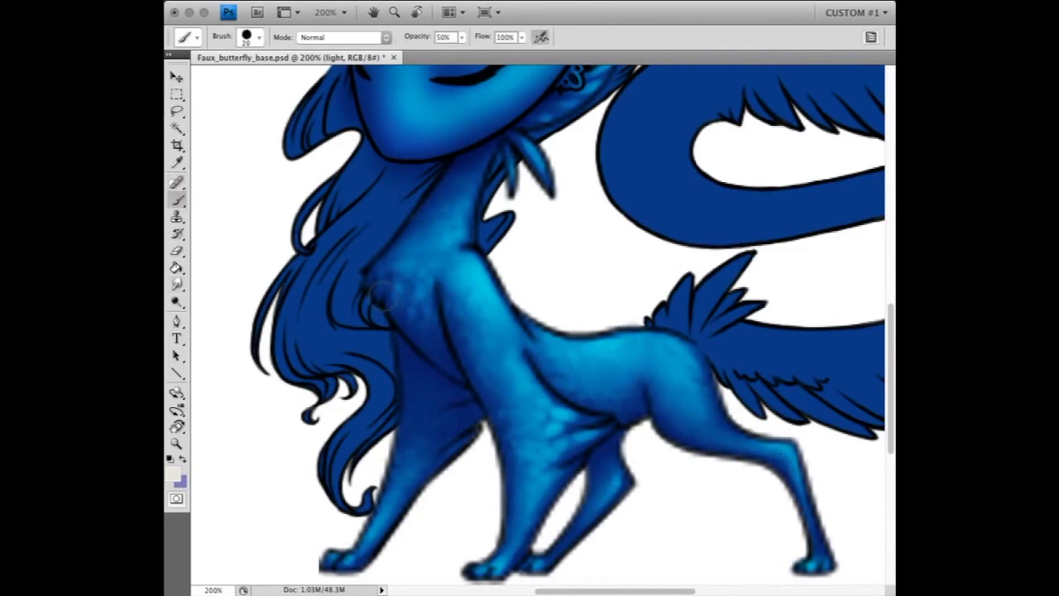
key("ctrl+0")
scroll(559, 195, "up", 2)
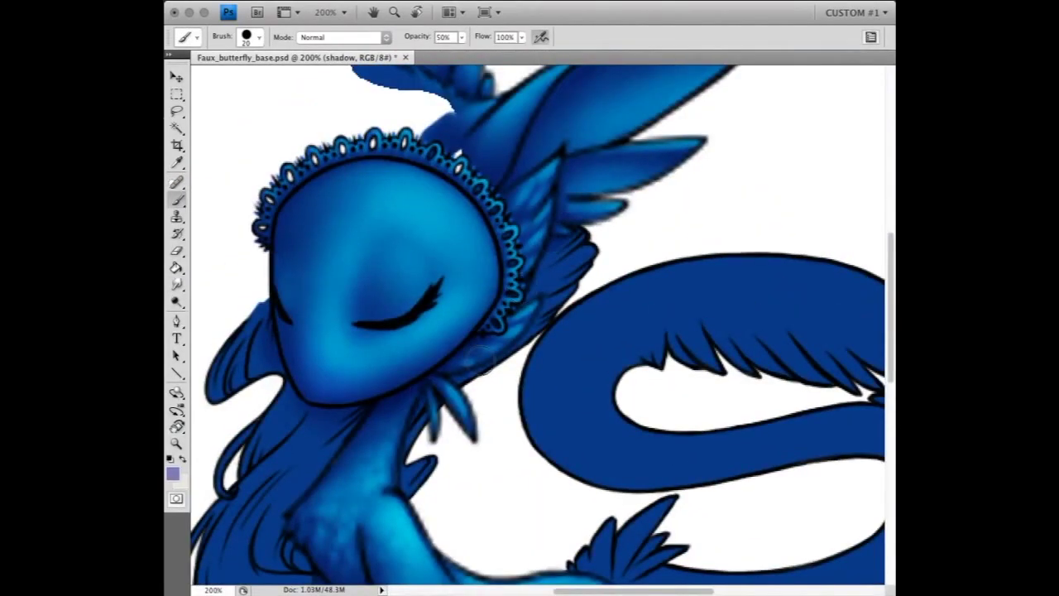
key("r")
scroll(356, 430, "down", 5)
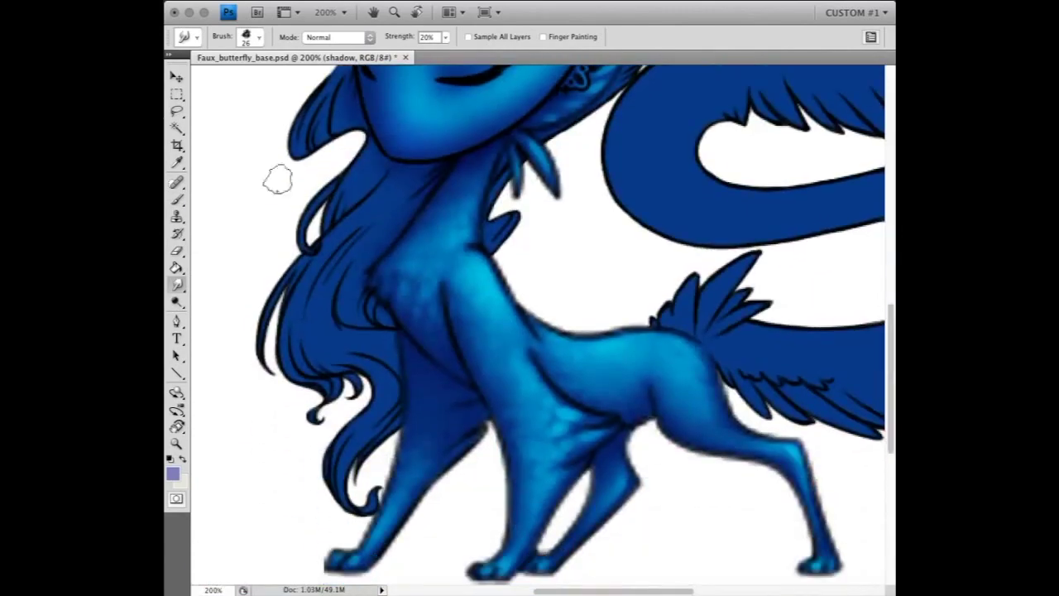
key("b")
key("r")
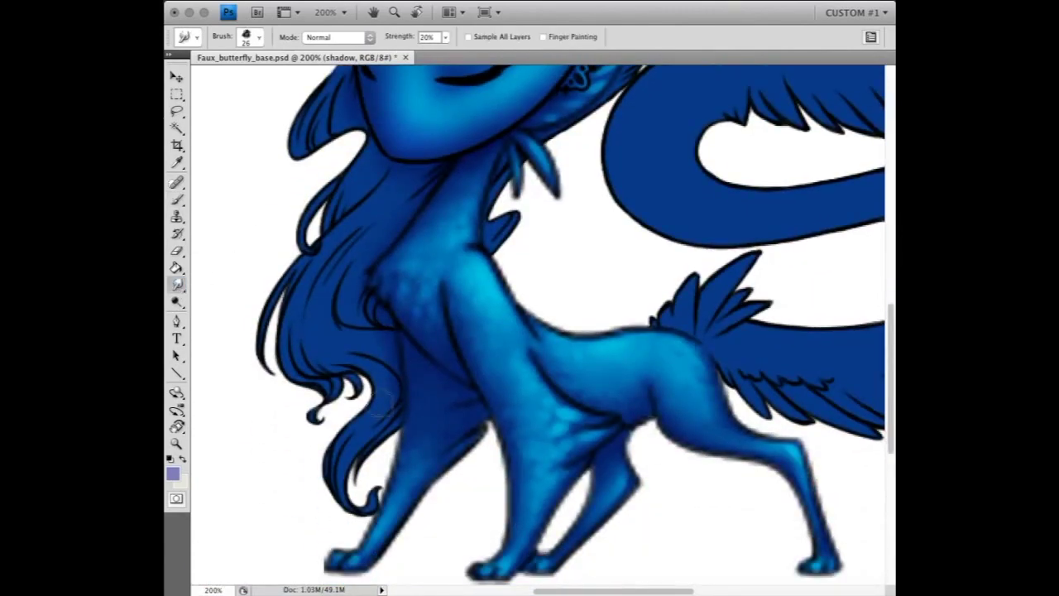
key("ctrl+minus")
key("alt+bracketleft")
- On the shade layer, erase the lower tail shading back into a lighter speckled texture
key("e")
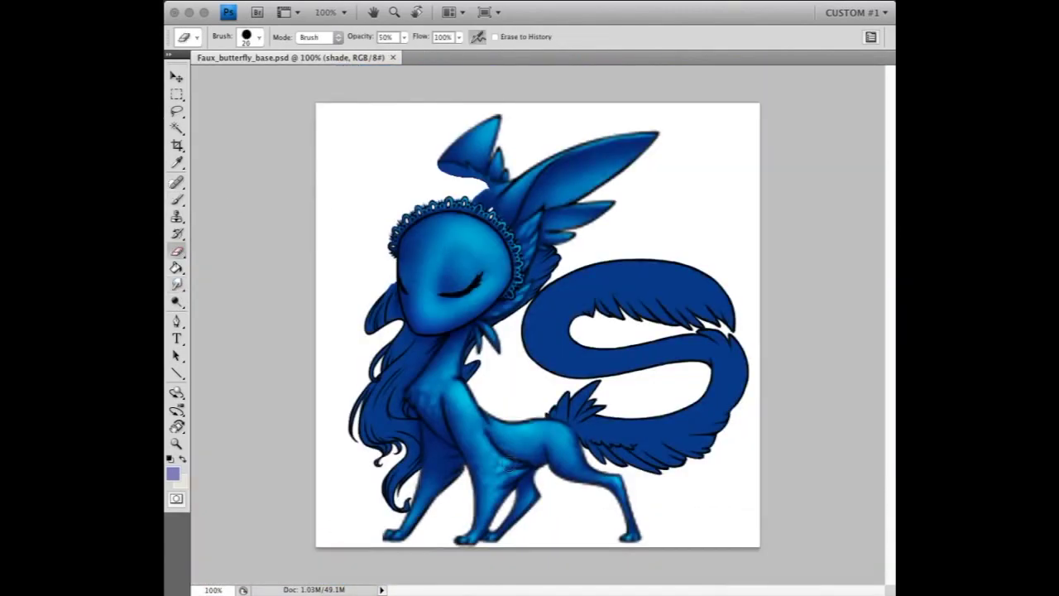
key("alt+bracketleft")
key("alt+bracketright")
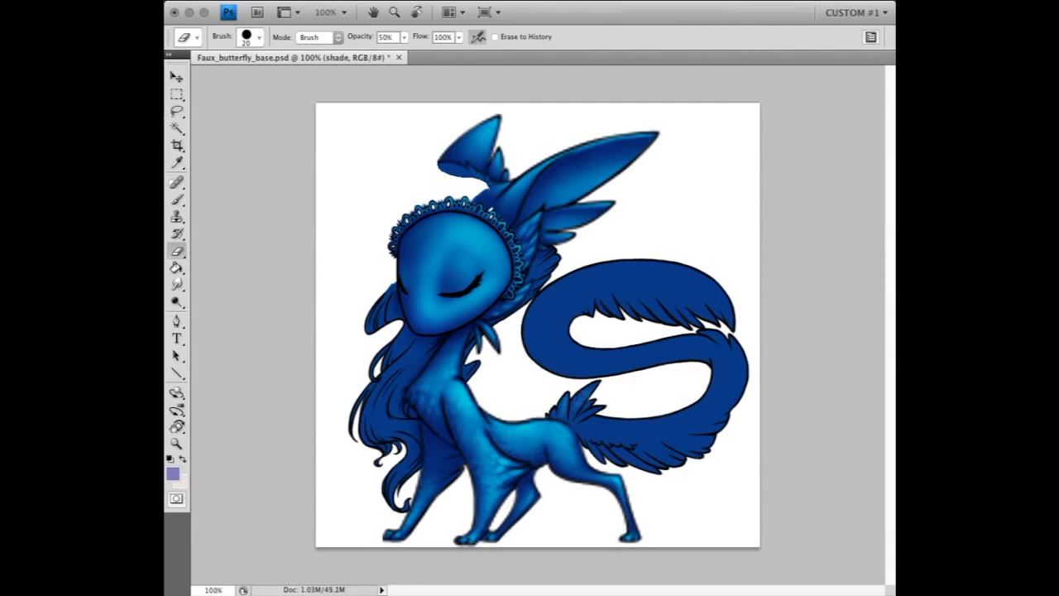
key("b")
key("e")
left_click_drag(621, 419, 690, 419)
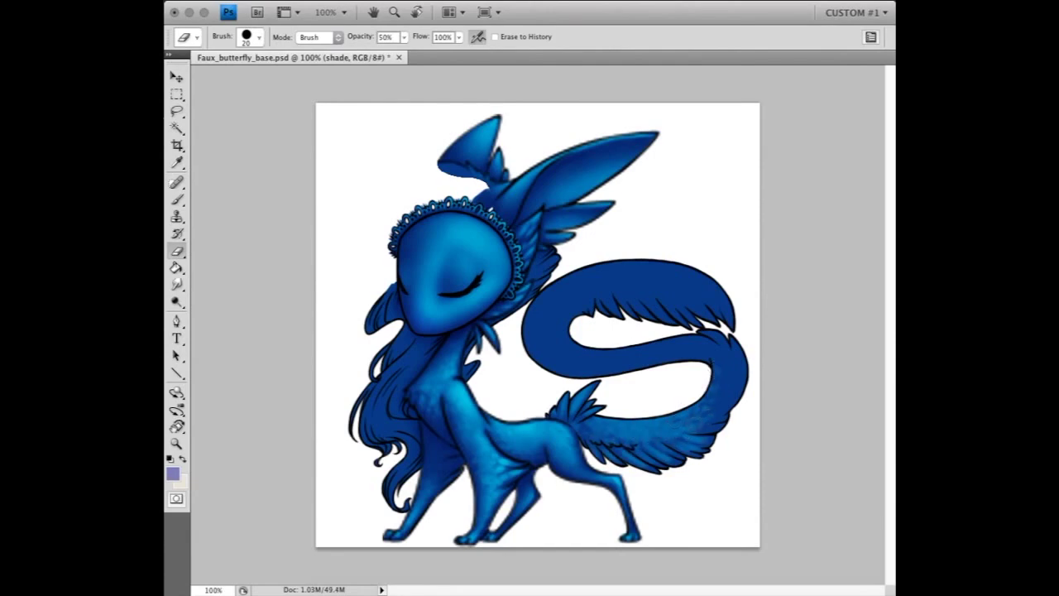
- Erase lighter speckles into the upper tail and along its top curve
key("b")
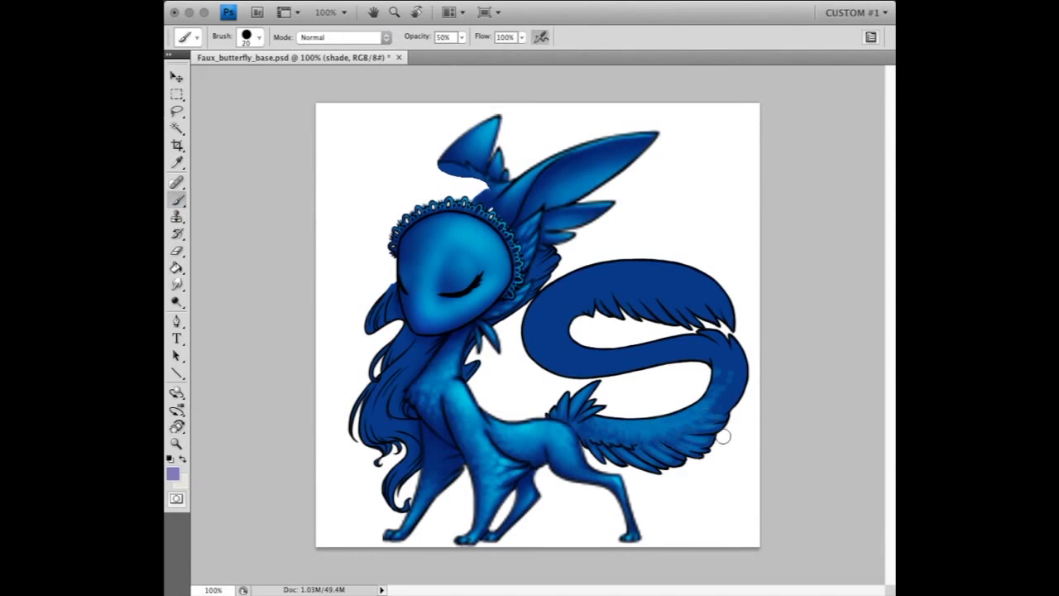
key("e")
key("b")
key("e")
mouse_move(687, 269)
left_mouse_down()
mouse_move(577, 285)
mouse_move(596, 354)
mouse_move(712, 335)
left_mouse_up()
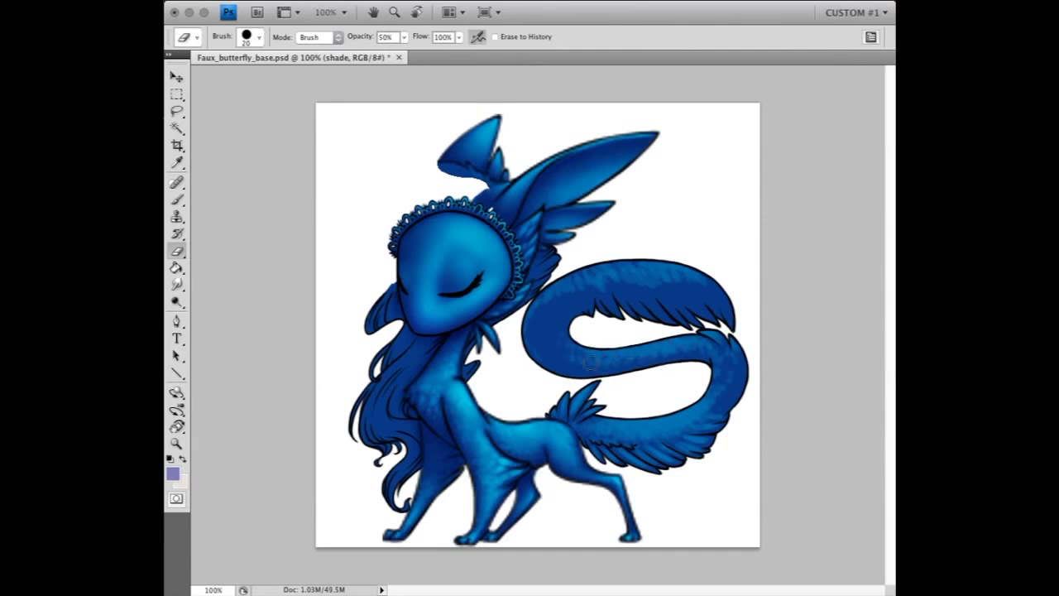
mouse_move(537, 314)
left_mouse_down()
mouse_move(572, 285)
mouse_move(694, 282)
mouse_move(688, 301)
mouse_move(612, 296)
mouse_move(559, 311)
left_mouse_up()
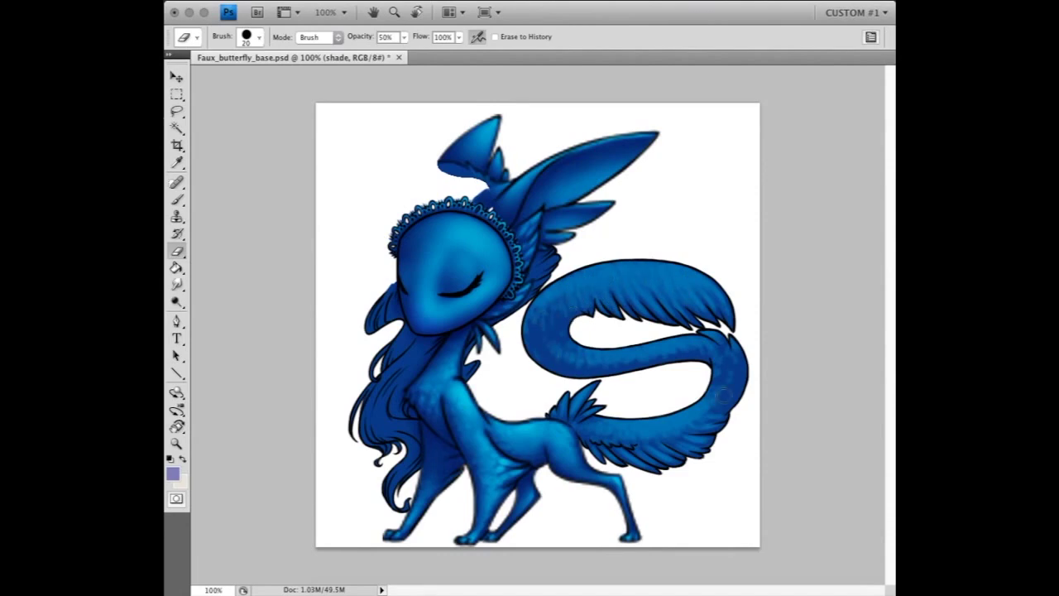
- Smudge and erase the remaining tail shading, then move to the Brush on shade 2 at 200%
key("b")
key("e")
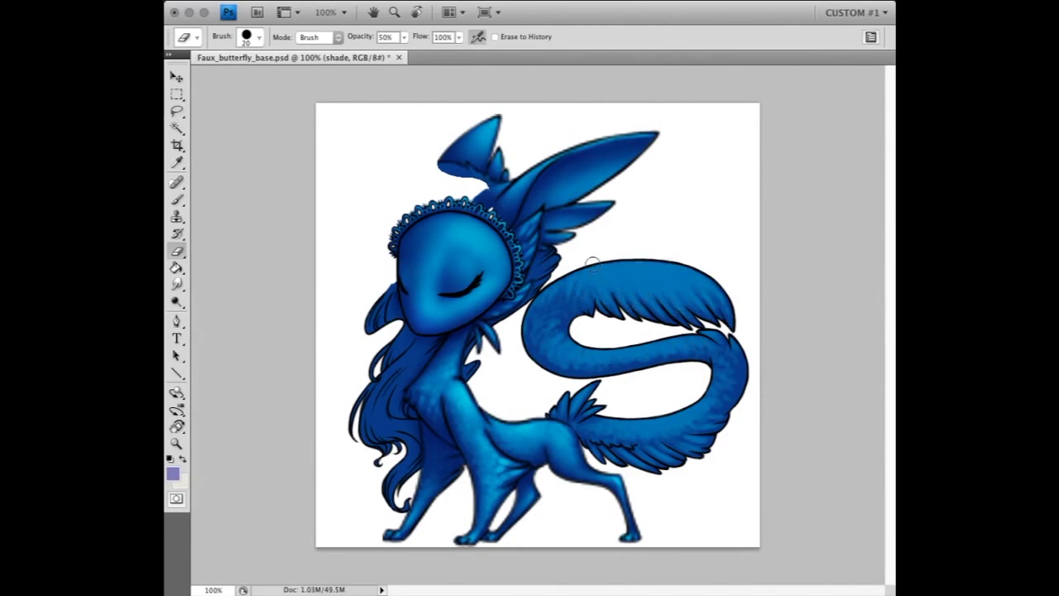
key("b")
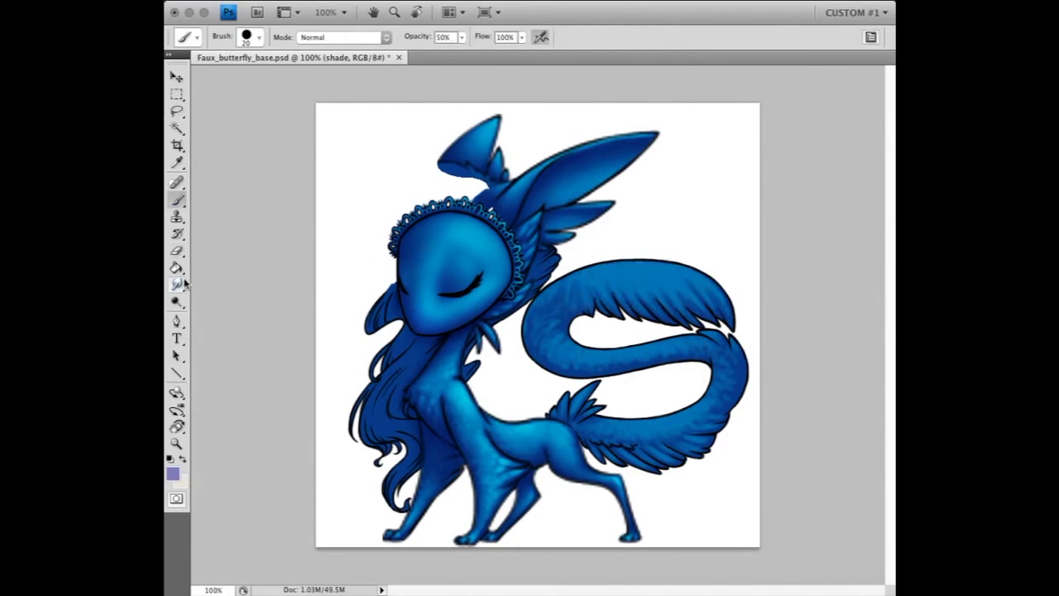
left_click(176, 284)
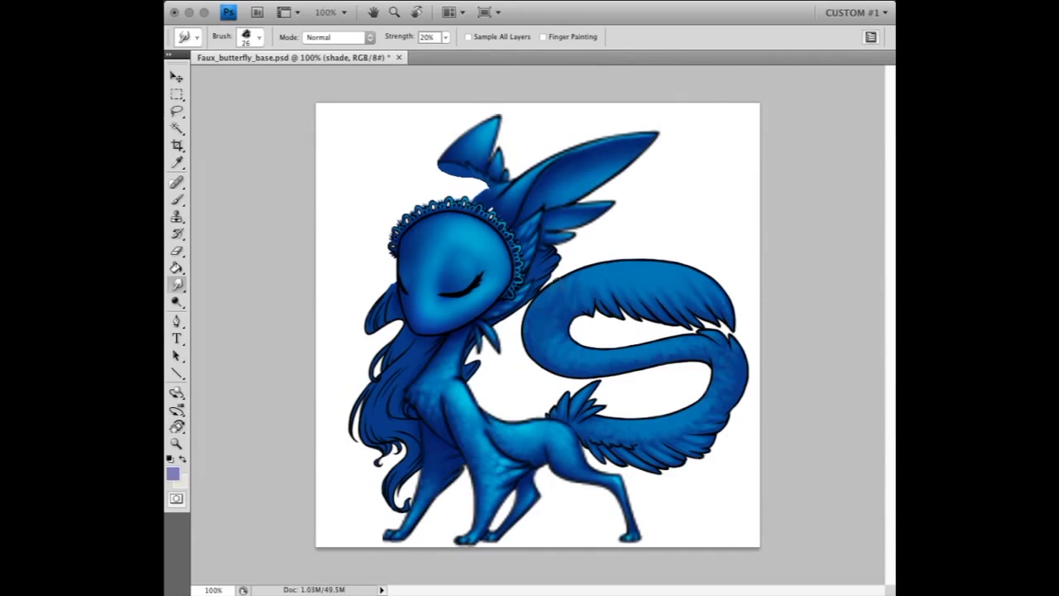
key("e")
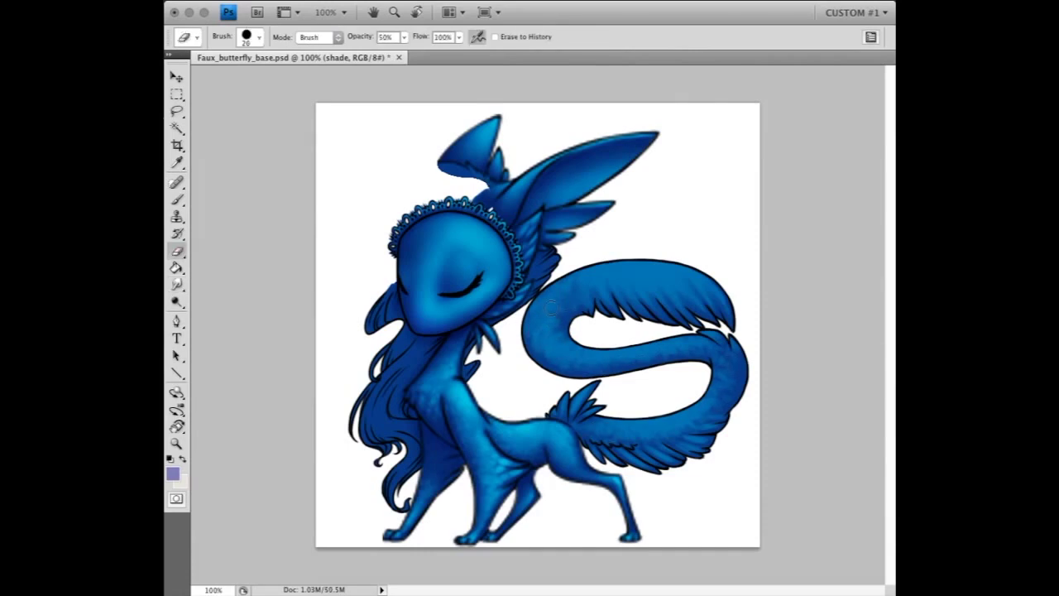
key("r")
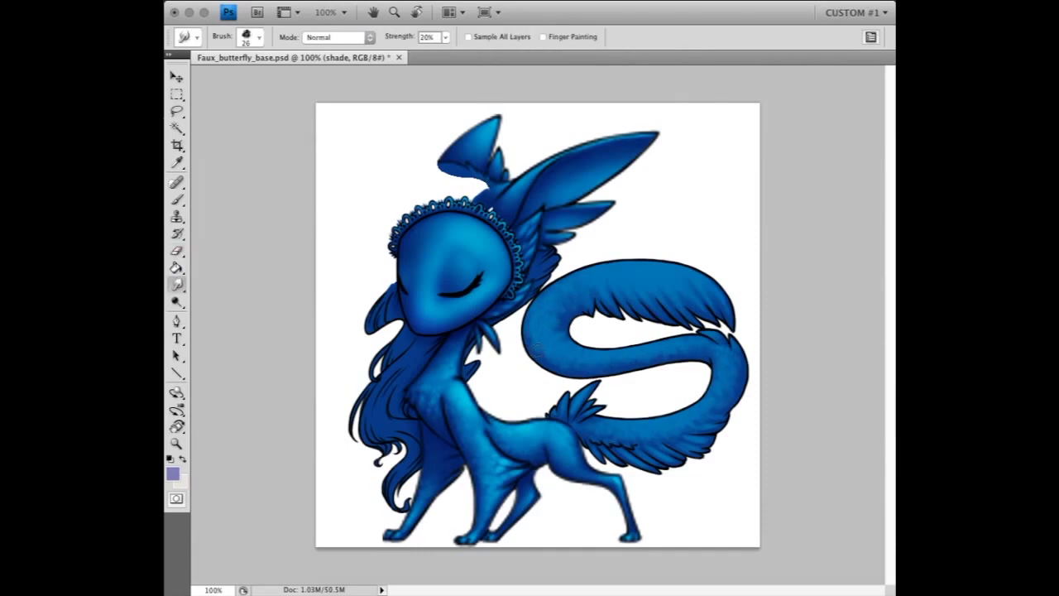
key("b")
scroll(636, 372, "up", 1)
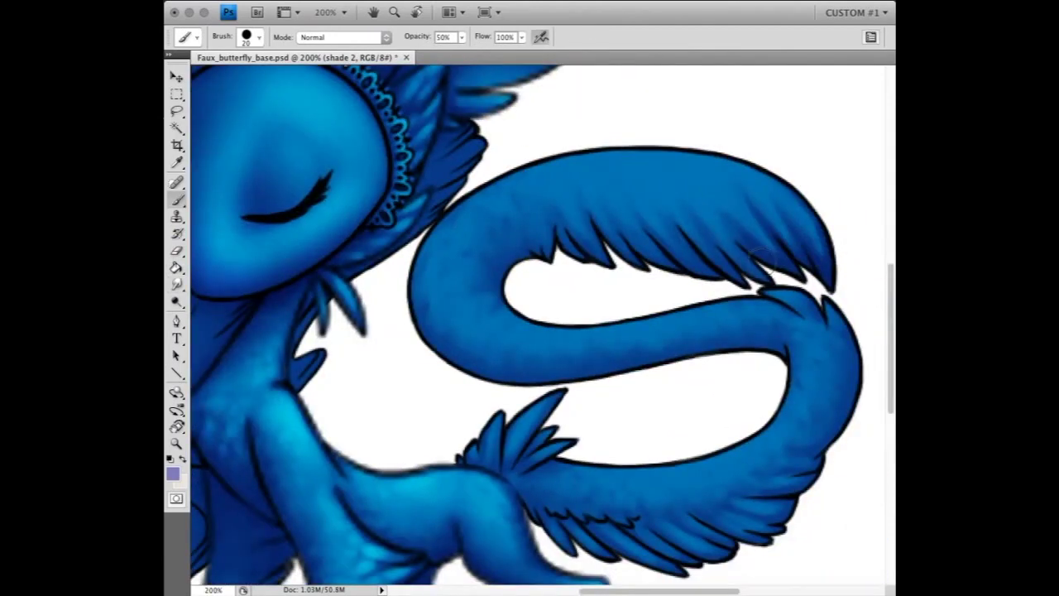
- Brush darker shading along the tail's inner curve on shade 2
mouse_move(423, 288)
left_mouse_down()
mouse_move(748, 497)
mouse_move(703, 562)
mouse_move(596, 546)
mouse_move(526, 483)
left_mouse_up()
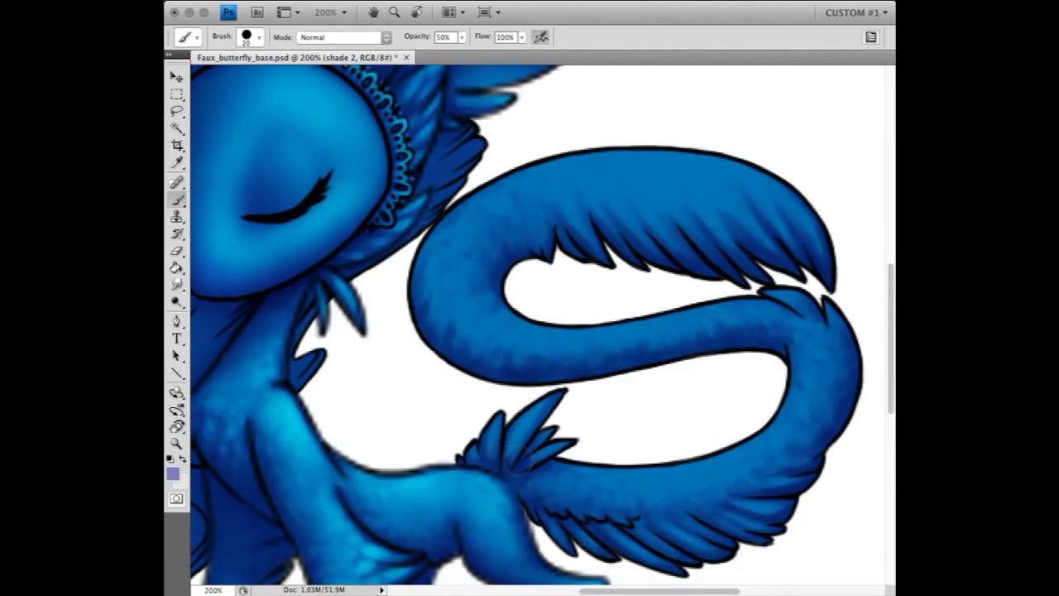
key("r")
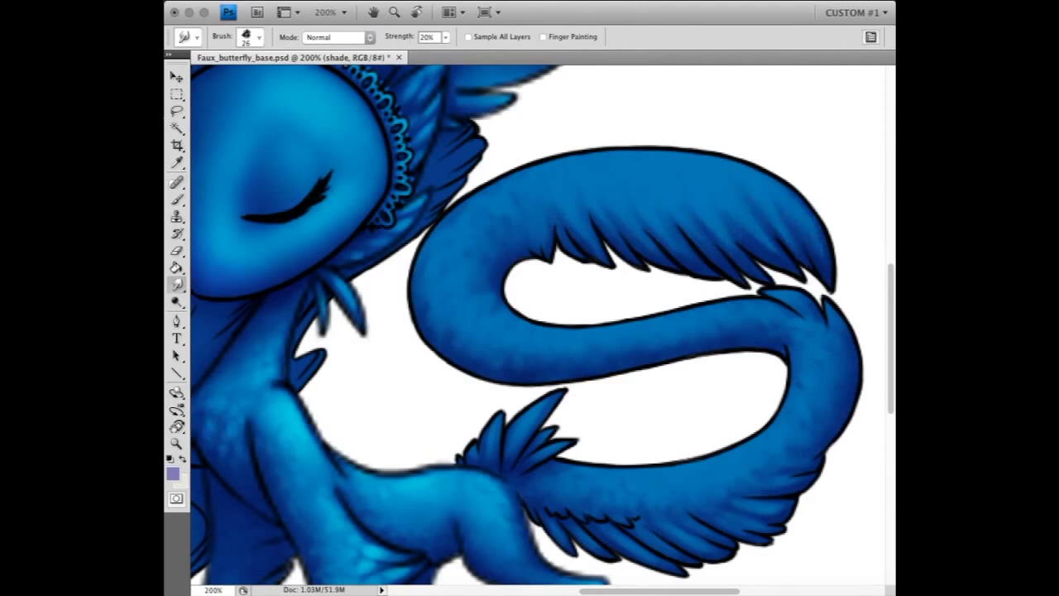
key("b")
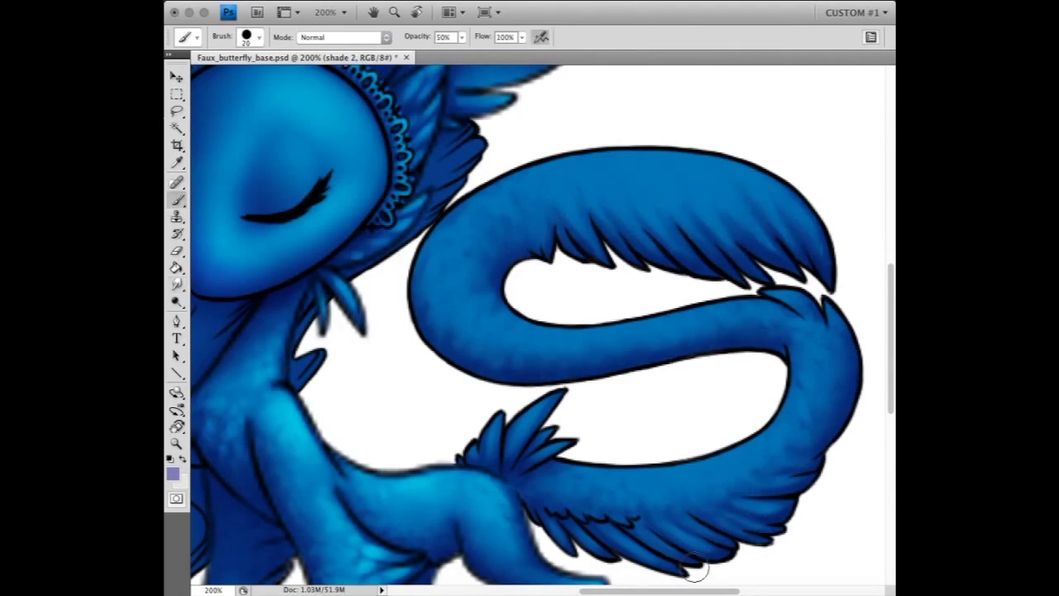
- On the light layer, dab light speckles and streaks along the lower and upper tail
key("alt+bracketright")
key("x")
mouse_move(583, 467)
left_mouse_down()
mouse_move(687, 476)
mouse_move(786, 426)
left_mouse_up()
left_click_drag(802, 348, 745, 468)
left_click_drag(749, 505, 625, 538)
mouse_move(749, 311)
left_mouse_down()
mouse_move(538, 339)
mouse_move(476, 219)
left_mouse_up()
left_click_drag(480, 331, 447, 289)
mouse_move(538, 182)
left_mouse_down()
mouse_move(438, 292)
mouse_move(662, 174)
mouse_move(761, 178)
left_mouse_up()
left_click_drag(675, 182, 563, 186)
left_click_drag(654, 165, 687, 170)
- Smudge the tail's light speckles at 20% strength, then zoom out to the whole creature
key("r")
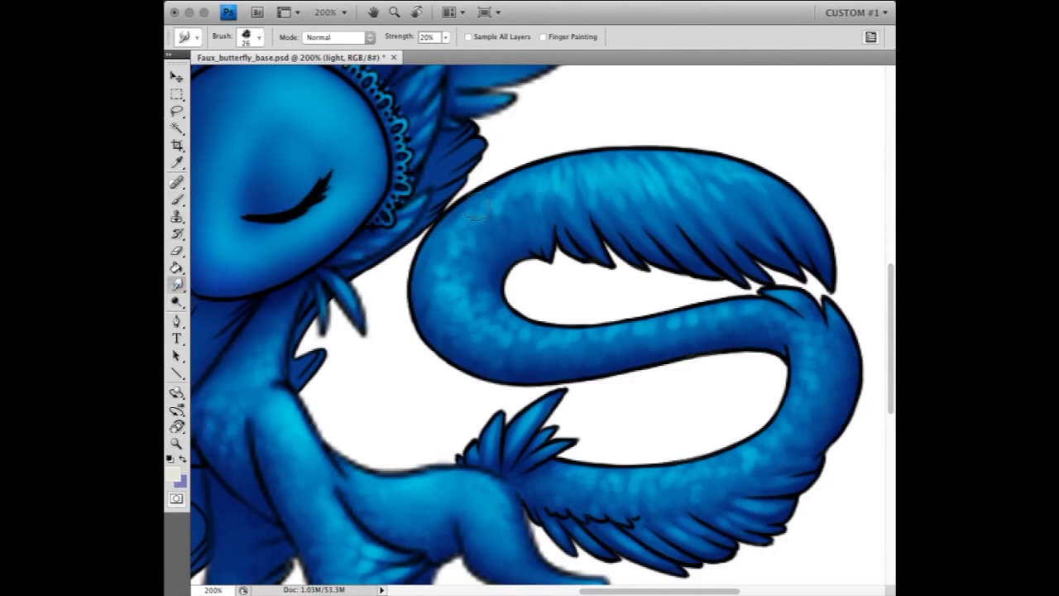
left_click_drag(565, 490, 786, 397)
left_click_drag(745, 315, 546, 335)
left_click_drag(811, 348, 703, 480)
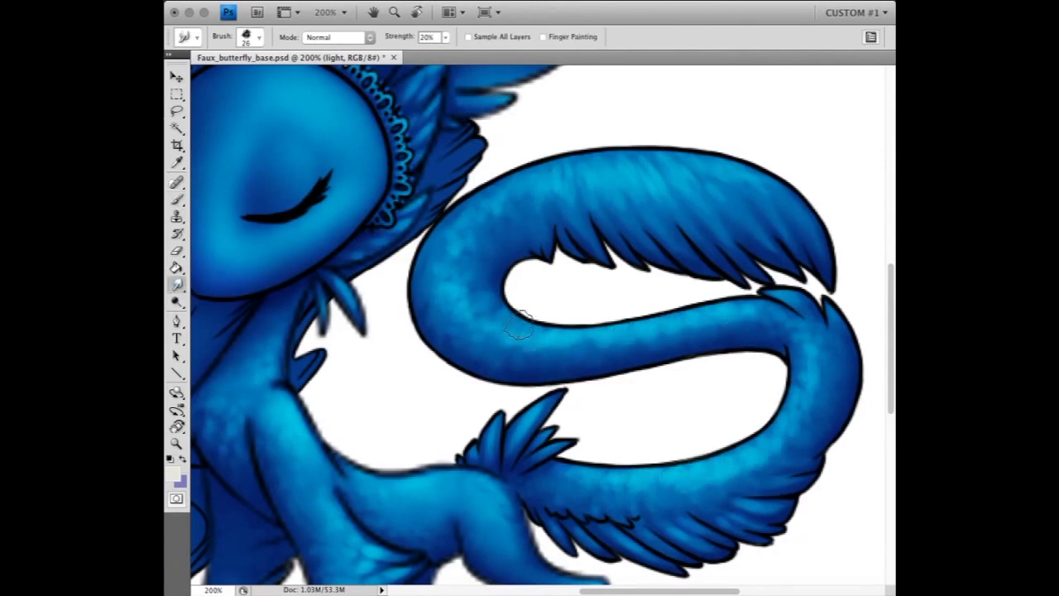
key("ctrl+minus")
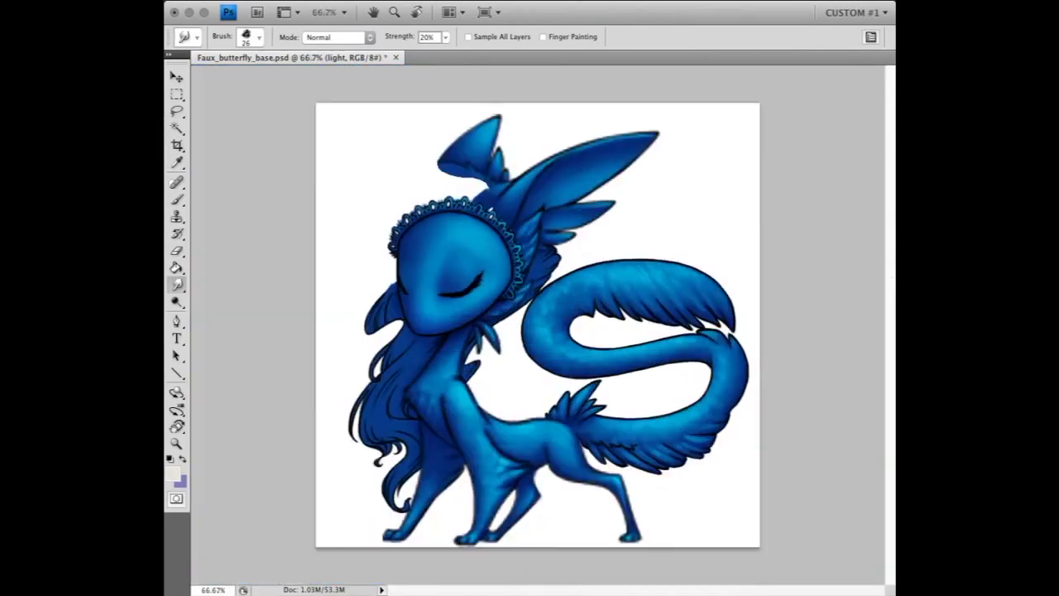
- Set up a size 8 Eraser on the shade layer and zoom to 200% on the creature
key("alt+bracketleft")
key("e")
left_click(258, 36)
key("Return")
key("ctrl+plus")
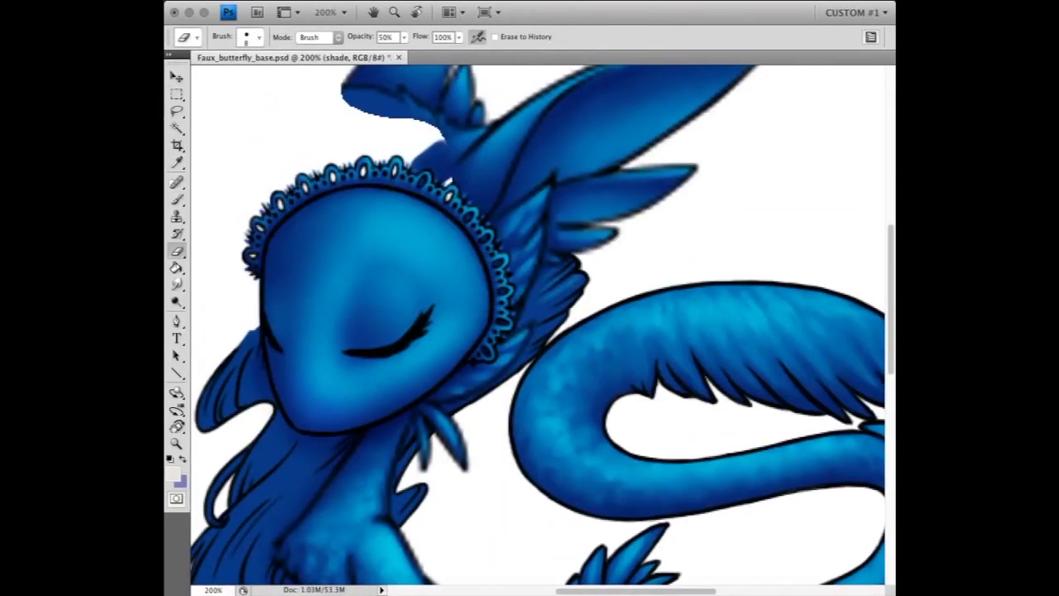
scroll(423, 283, "down", 5)
scroll(423, 282, "left", 3)
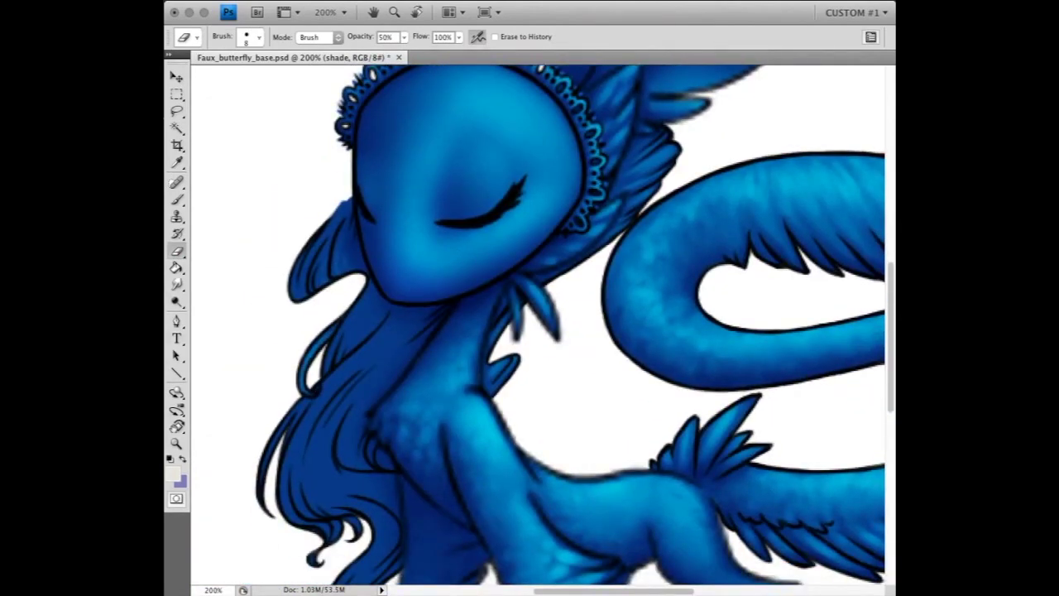
- Make the mane hair layer visible and lightly erase shading from its strands
key("ctrl+z")
scroll(538, 323, "down", 3)
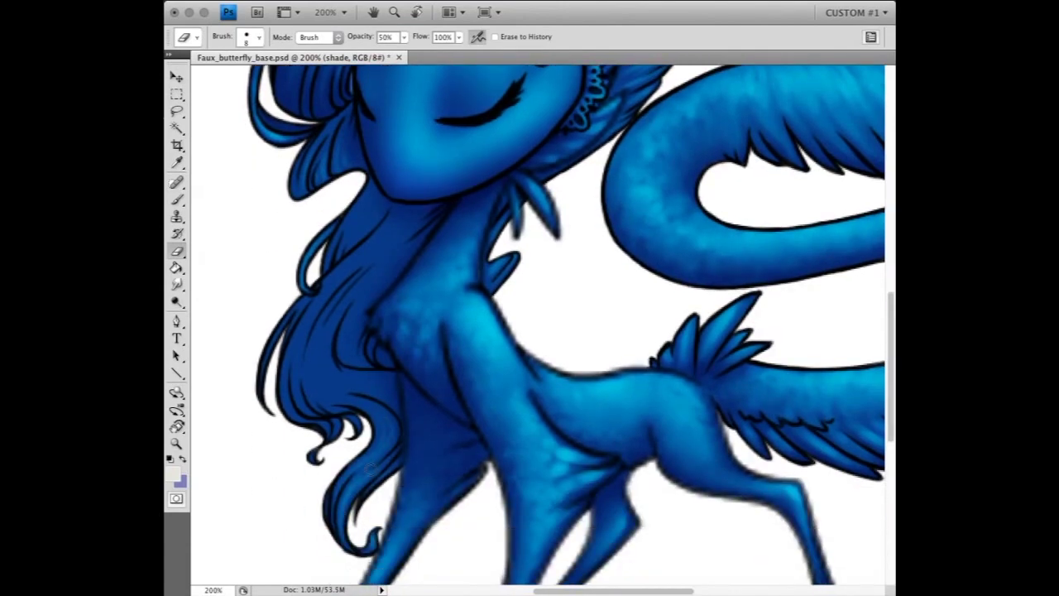
key("b")
key("x")
key("e")
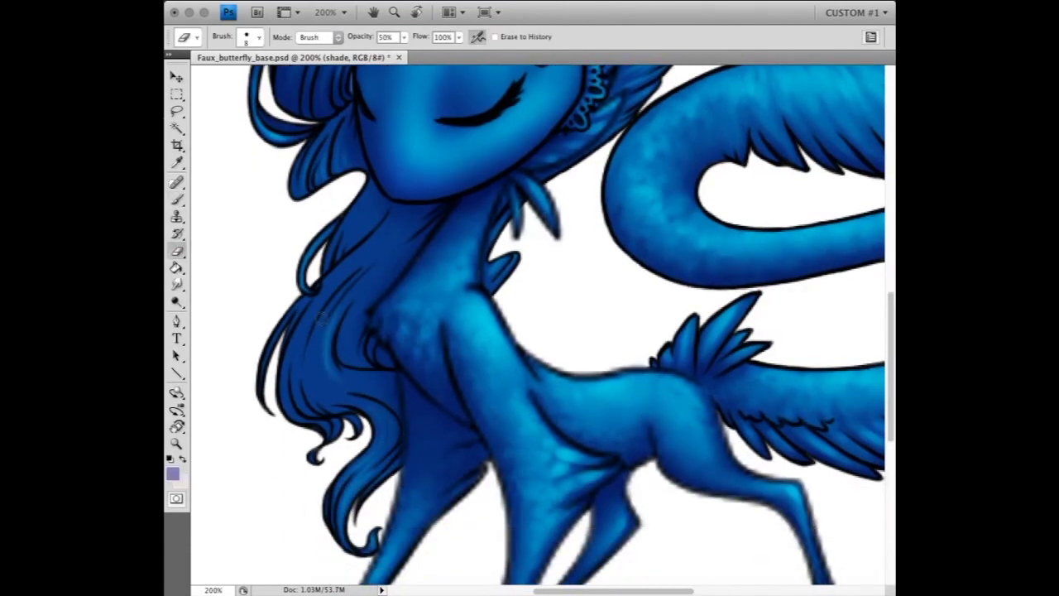
left_click_drag(321, 321, 308, 347)
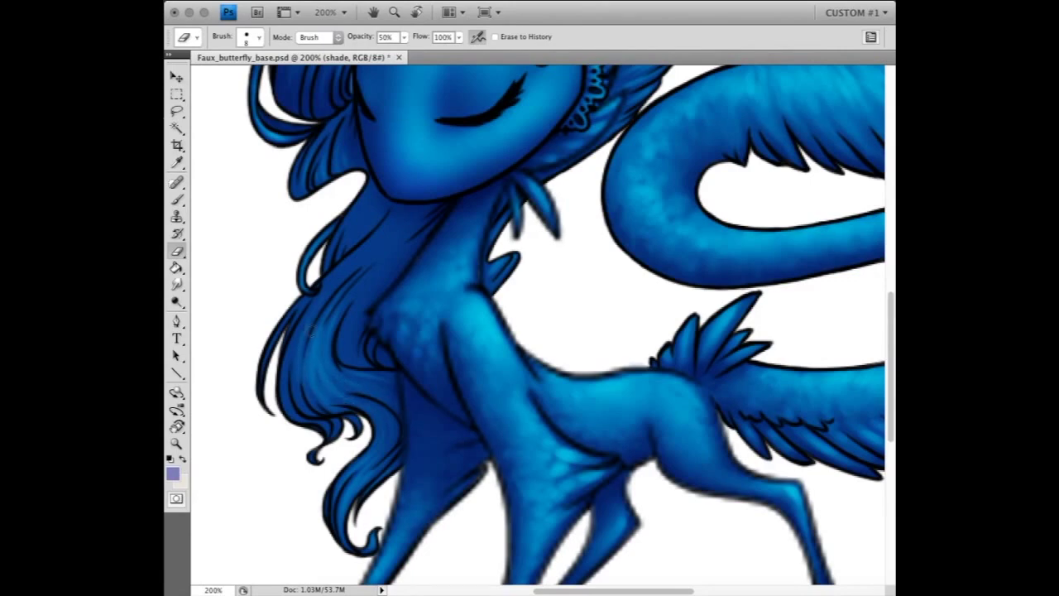
- Erase further light streaks into the long hair and chest, ending on the shade 2 Brush
key("b")
key("e")
key("b")
key("e")
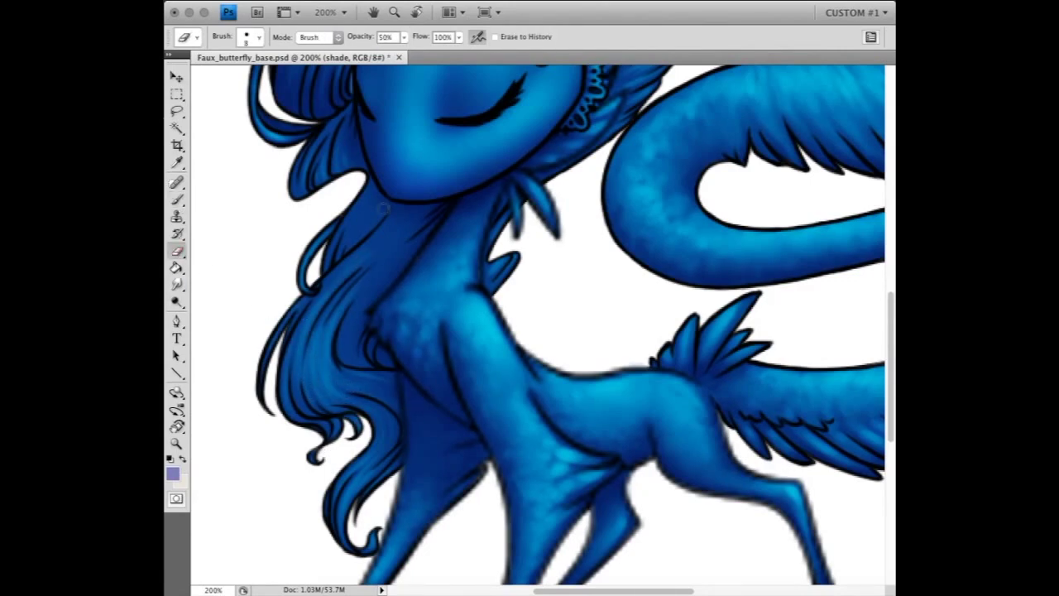
key("b")
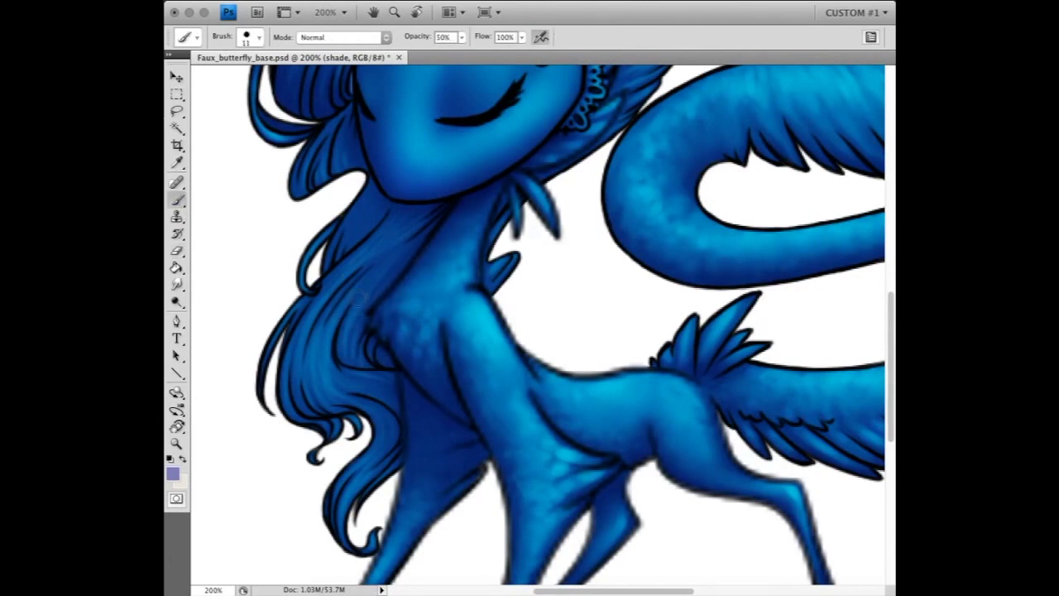
key("e")
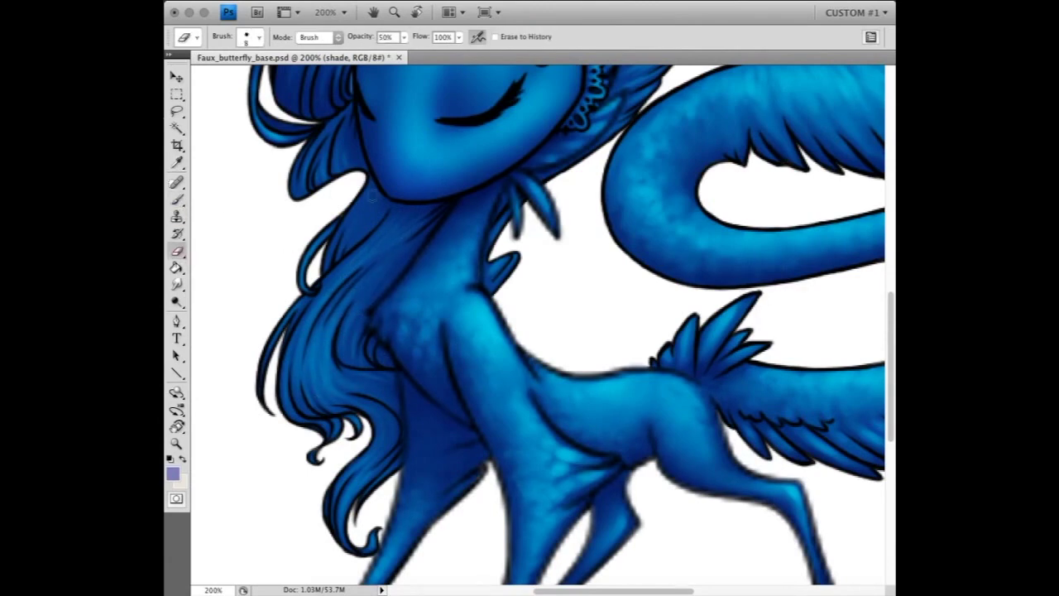
key("b")
scroll(538, 331, "up", 4)
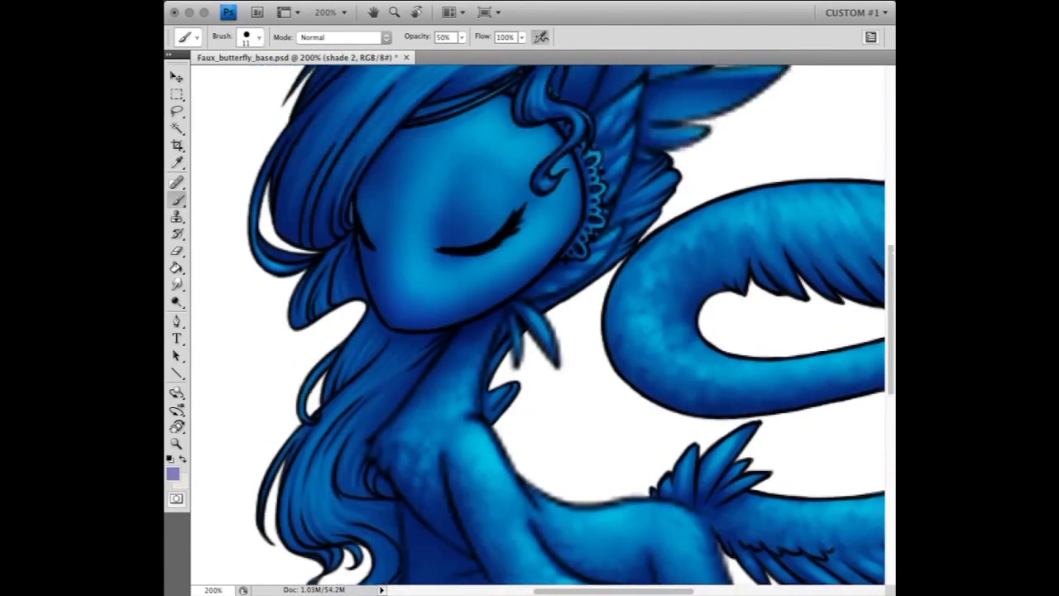
- Darken the hair strands near the chest on the shade 2 layer
scroll(537, 331, "down", 2)
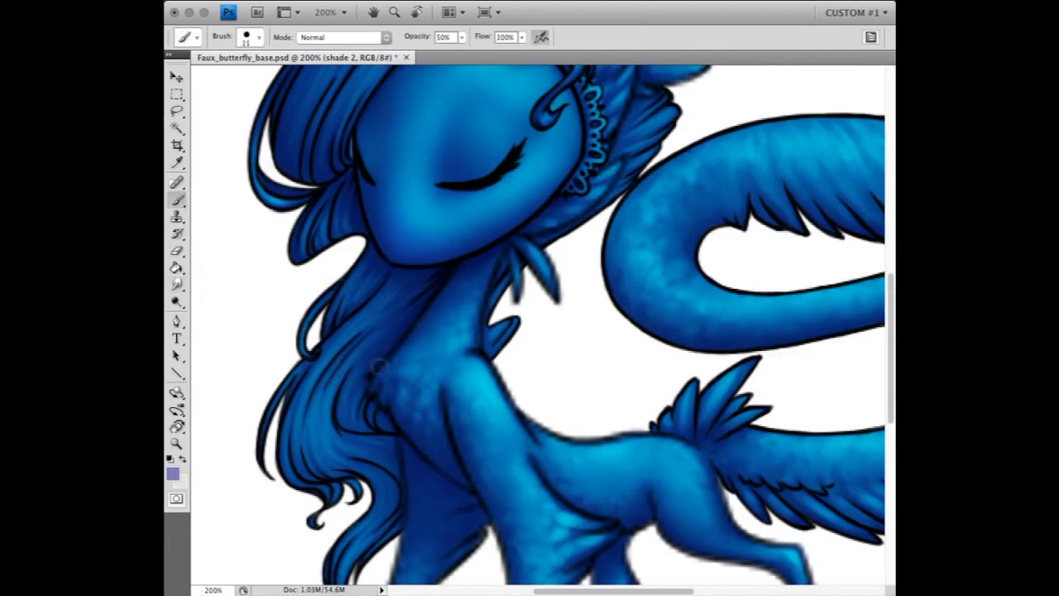
left_click_drag(364, 407, 380, 425)
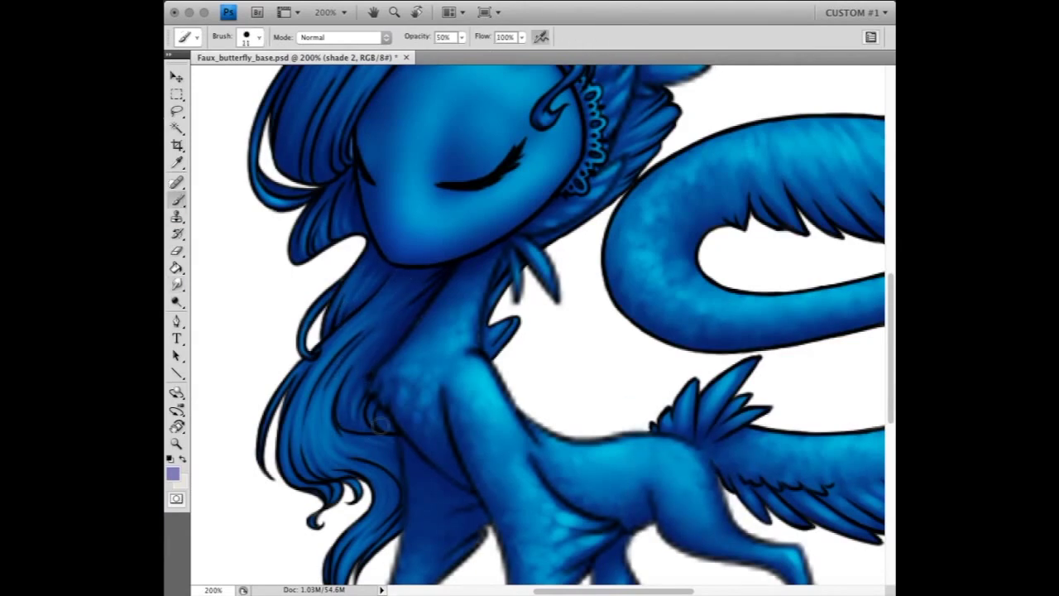
left_click_drag(296, 438, 380, 422)
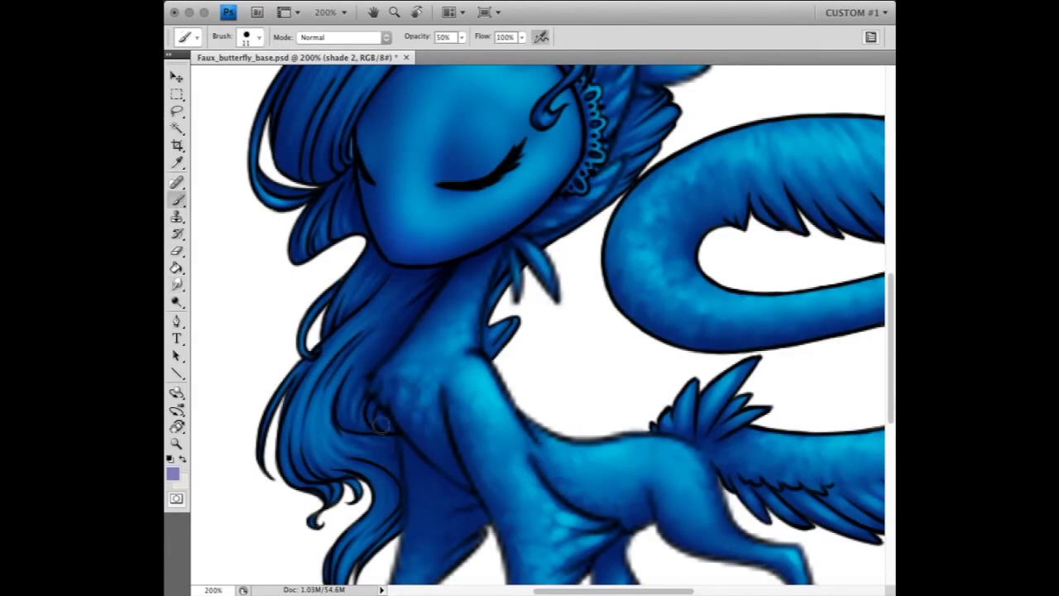
scroll(792, 237, "down", 3)
- Paint light highlights along the mane strands on the light layer
key("e")
key("b")
key("x")
scroll(363, 220, "up", 4)
scroll(348, 299, "down", 3)
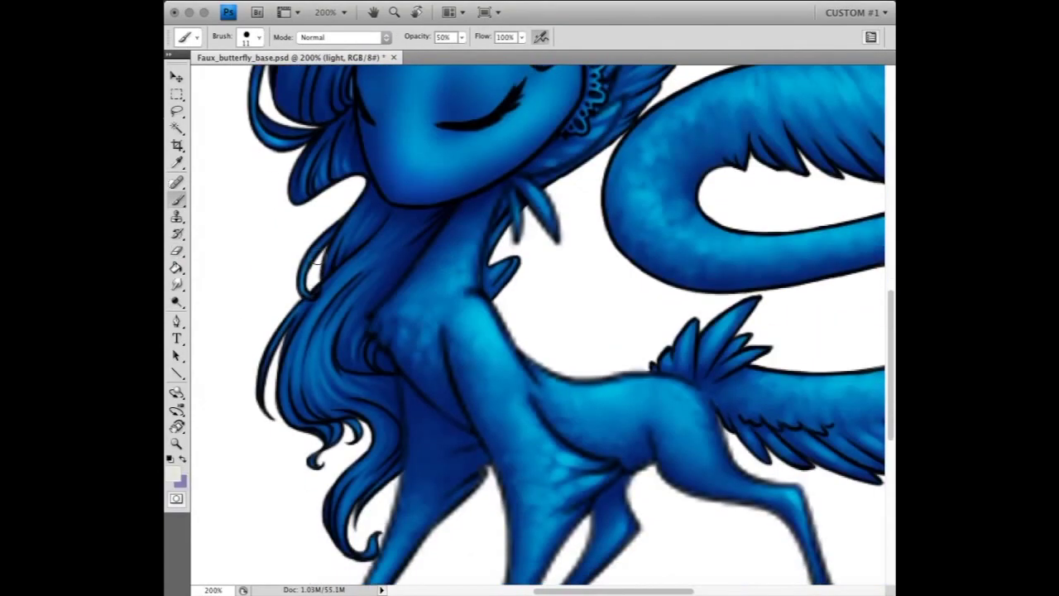
left_click_drag(314, 319, 297, 401)
left_click_drag(351, 293, 326, 393)
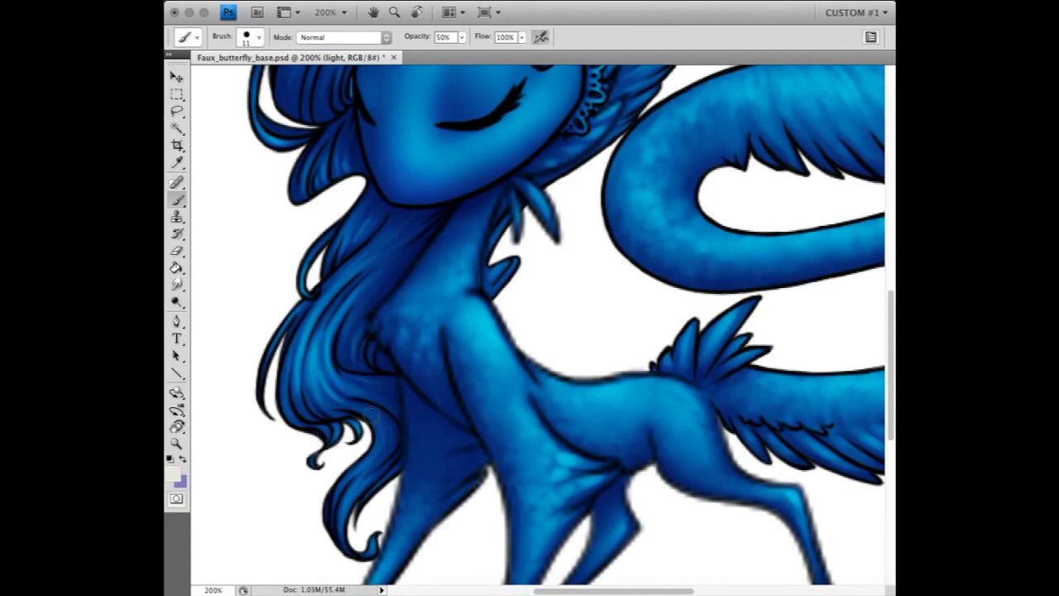
- Swap between the shade 2 purple and light-layer colours, pick Smudge, and view the whole image at 100%
key("alt+bracketleft")
key("x")
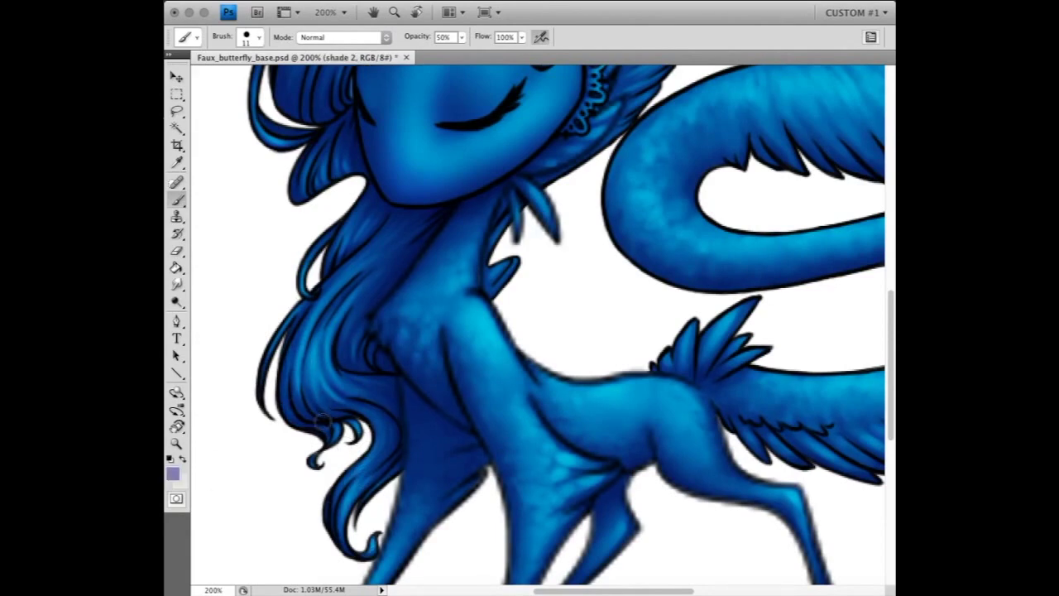
key("alt+bracketright")
key("x")
key("r")
key("ctrl+minus")
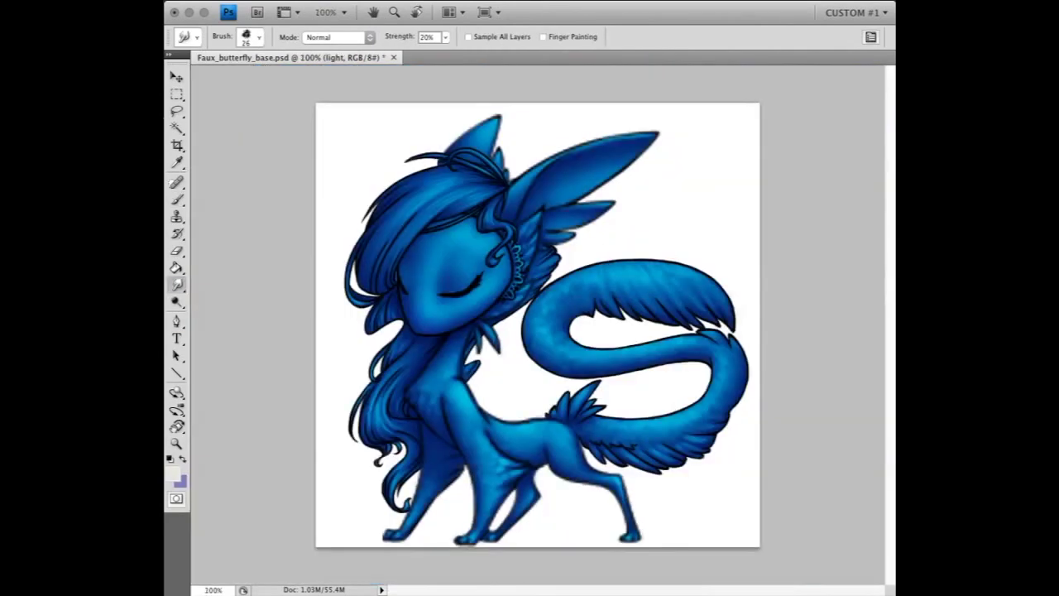